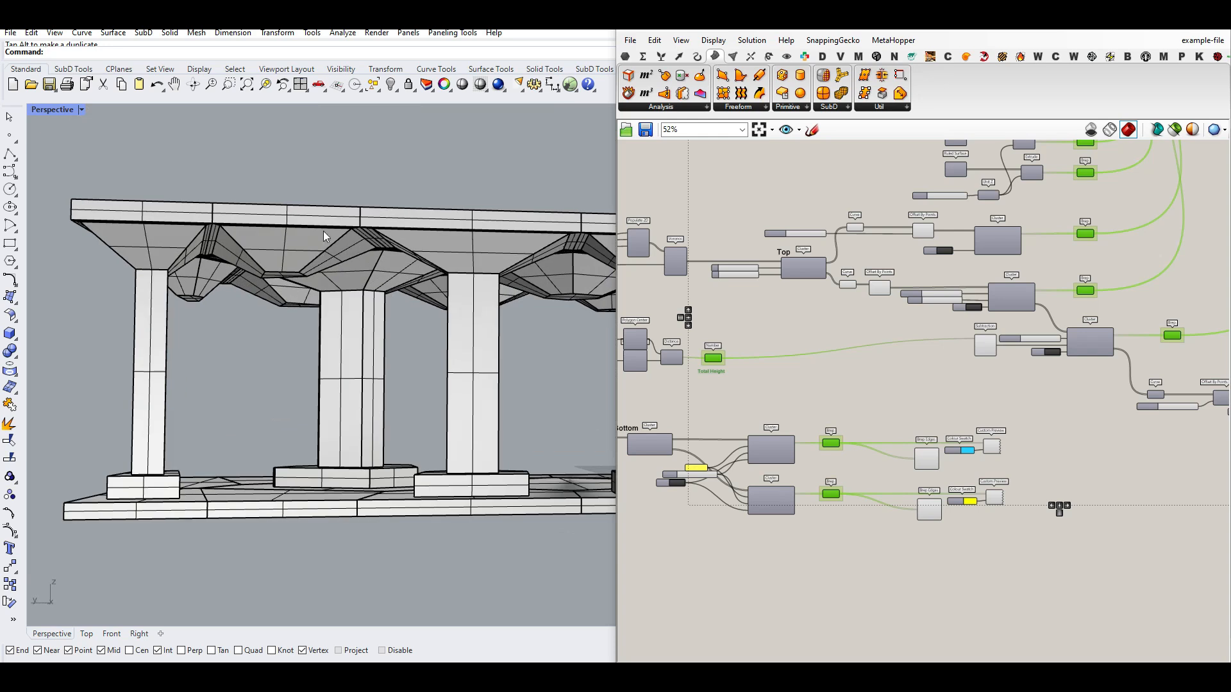
Examine the baked pavilion's roof frame, columns, bases and underside from several angles, selecting one roof piece
right_click_drag(375, 249, 371, 286)
left_click(437, 298)
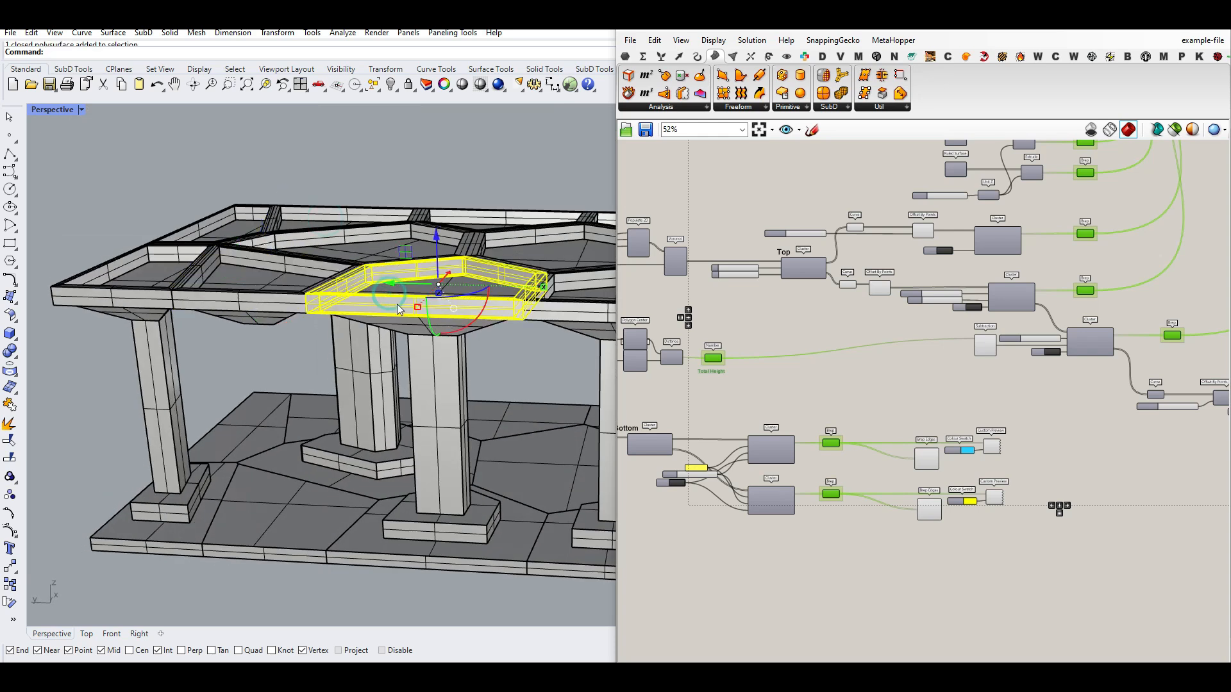
right_click_drag(929, 289, 840, 366)
scroll(841, 368, "down", 2)
left_click(1010, 287)
scroll(1000, 288, "up", 4)
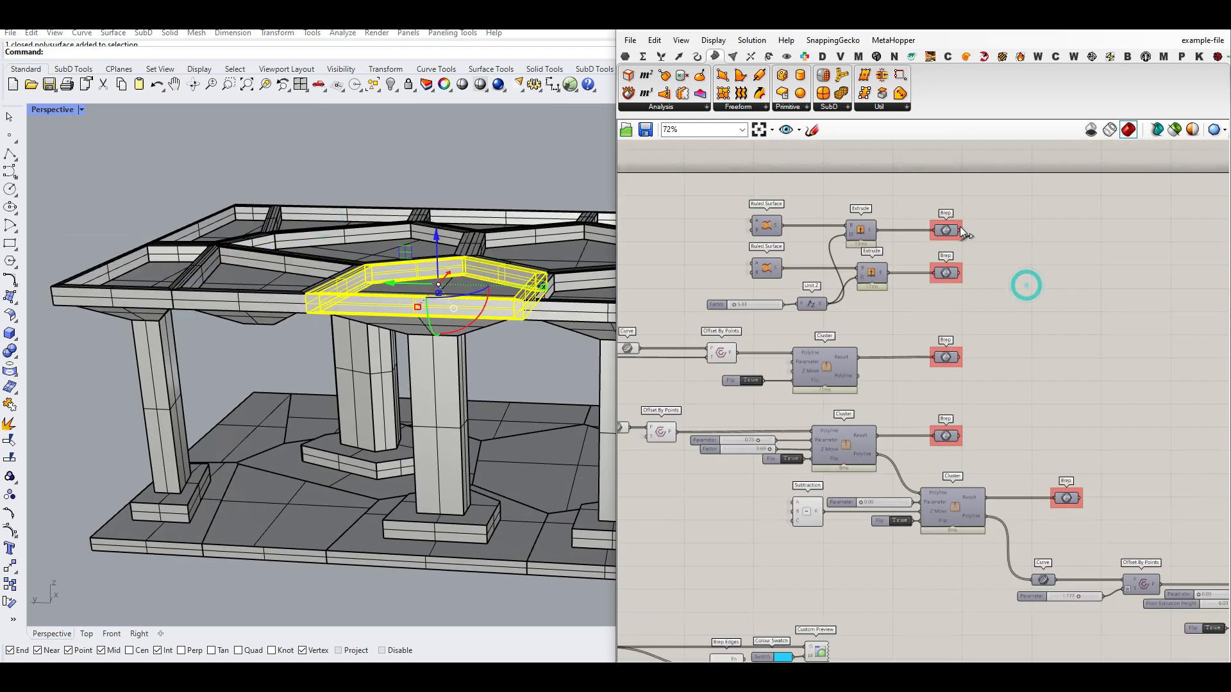
left_click(260, 368)
scroll(259, 368, "down", 5)
right_click_drag(260, 369, 269, 432)
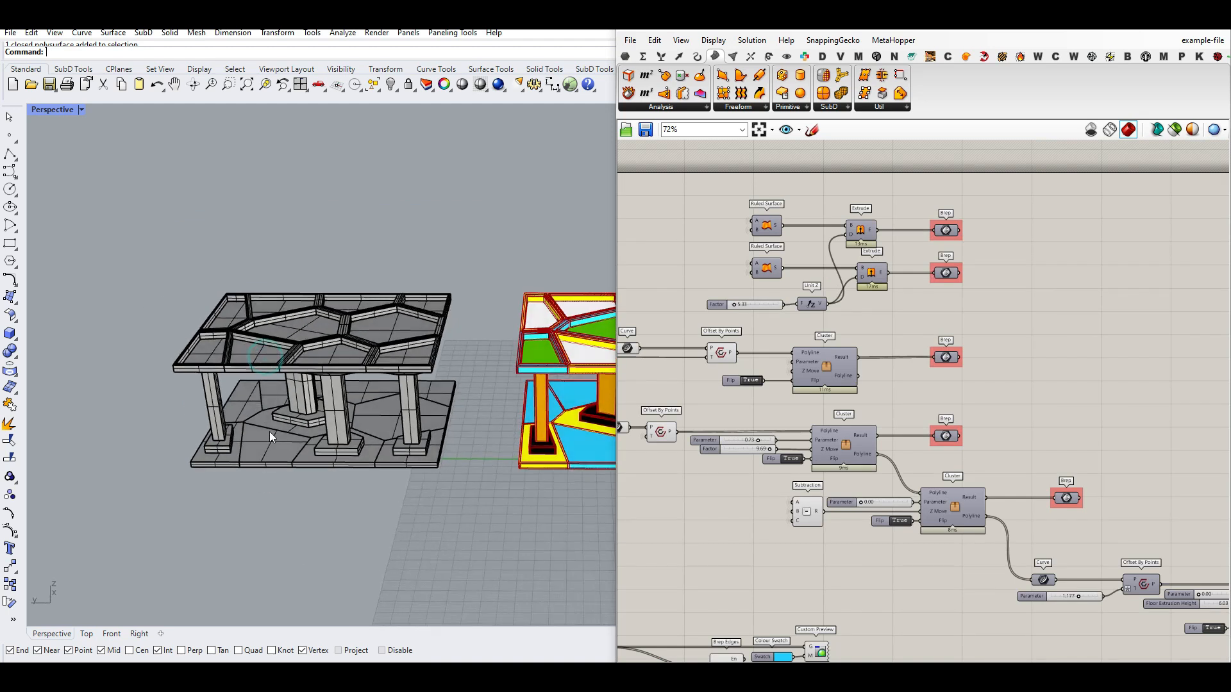
scroll(270, 435, "up", 5)
left_click(274, 444)
left_click(357, 463)
left_click(391, 533)
scroll(409, 418, "up", 3)
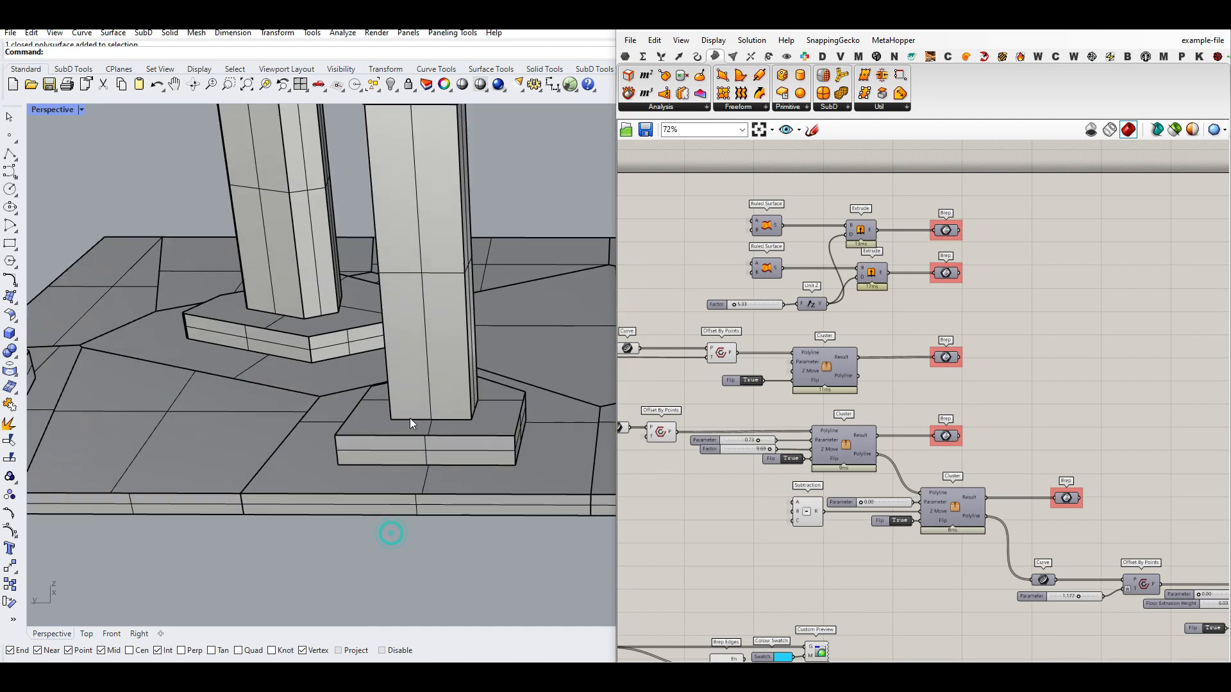
scroll(410, 420, "down", 4)
right_click_drag(416, 398, 388, 292)
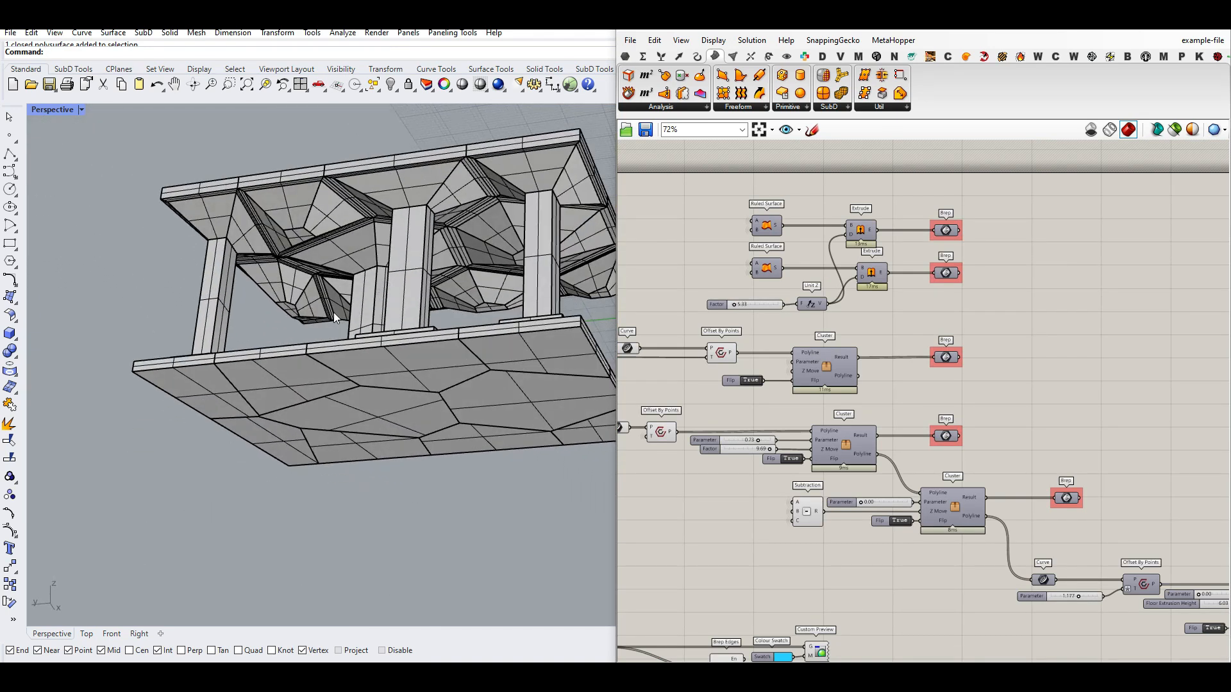
scroll(313, 313, "down", 5)
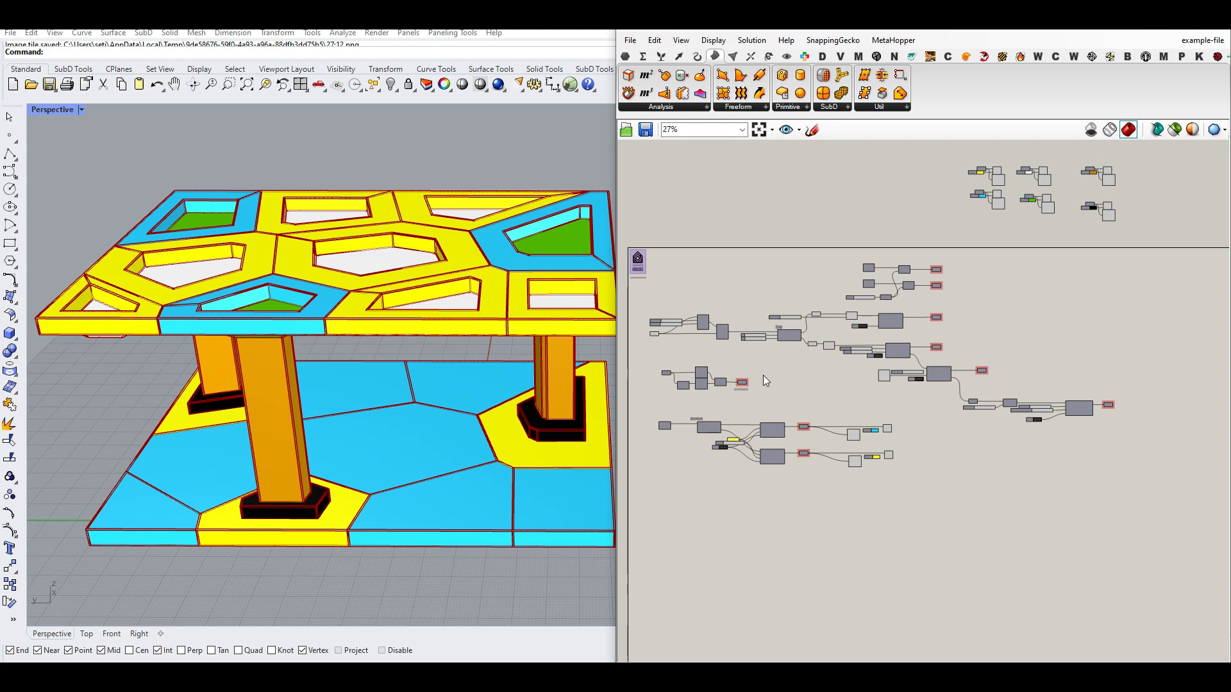
Adjust the Cell Count and Cell Seed values of the point population to regenerate the Voronoi pattern
scroll(652, 330, "up", 10)
left_click_drag(707, 282, 751, 323)
scroll(395, 339, "down", 6)
scroll(809, 333, "down", 6)
Set the Top cluster's Percentage to 0.428 and its Seed to 47
right_click_drag(975, 375, 749, 365)
scroll(959, 316, "up", 4)
right_click_drag(959, 314, 877, 331)
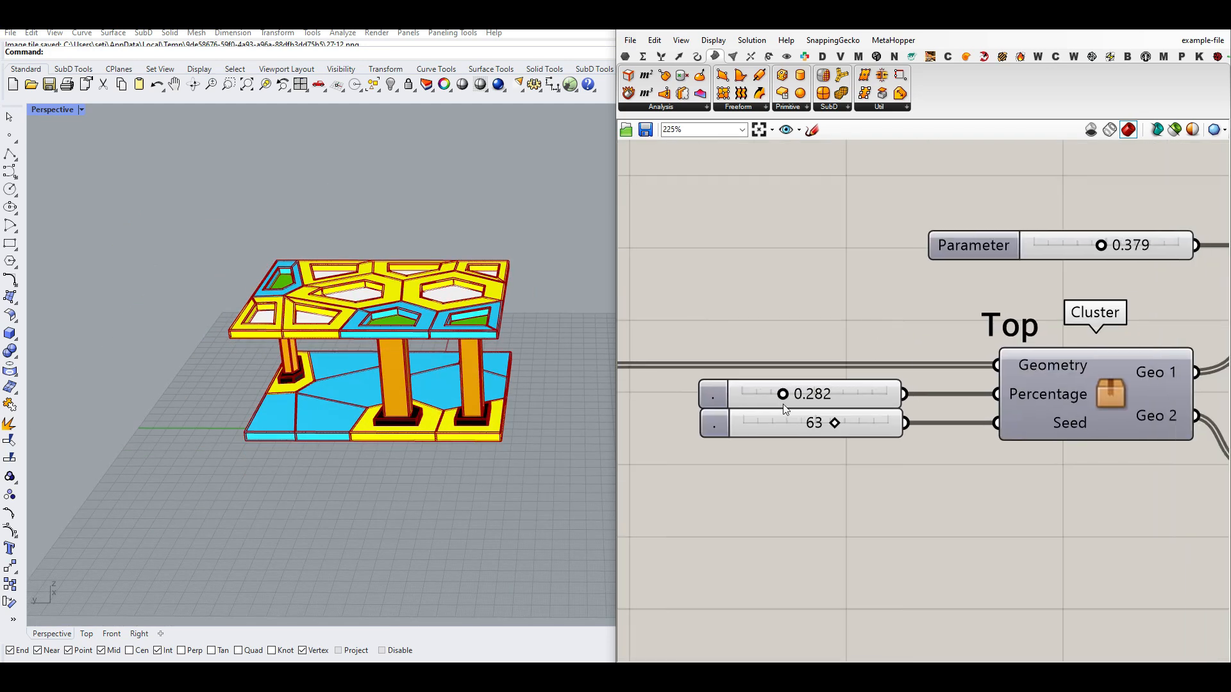
left_click_drag(785, 396, 921, 388)
right_click_drag(369, 424, 333, 337)
scroll(333, 337, "up", 4)
left_click_drag(885, 398, 803, 396)
right_click_drag(252, 366, 255, 398)
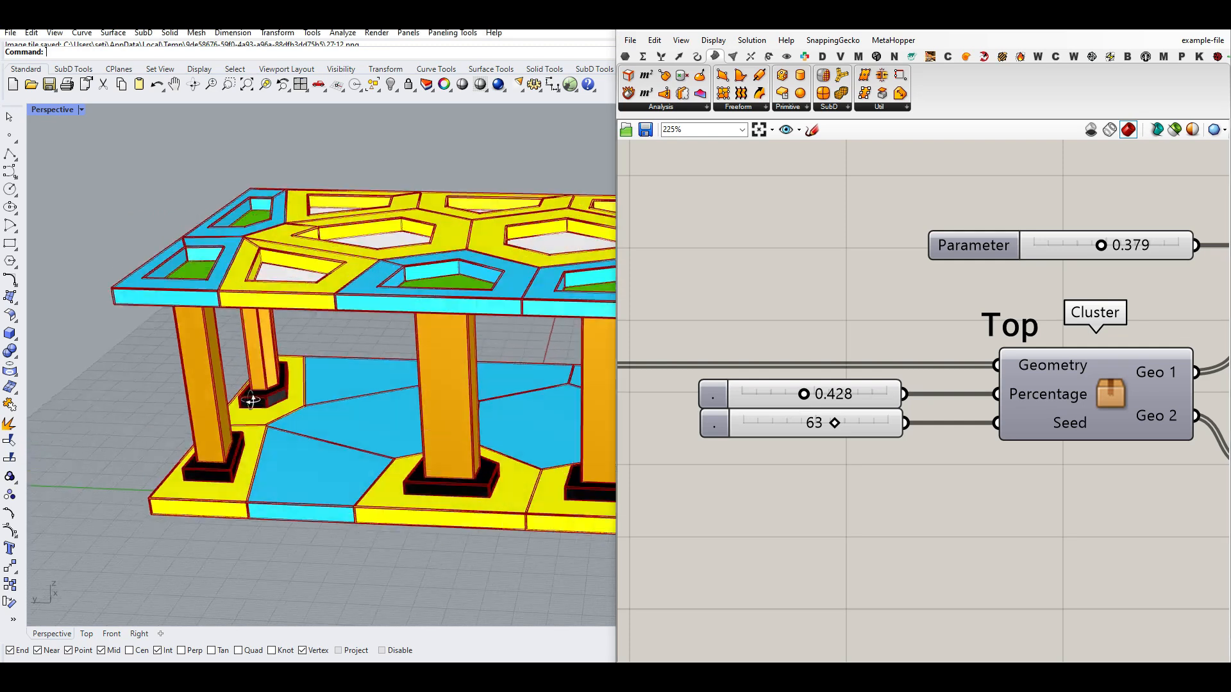
left_click_drag(837, 427, 816, 429)
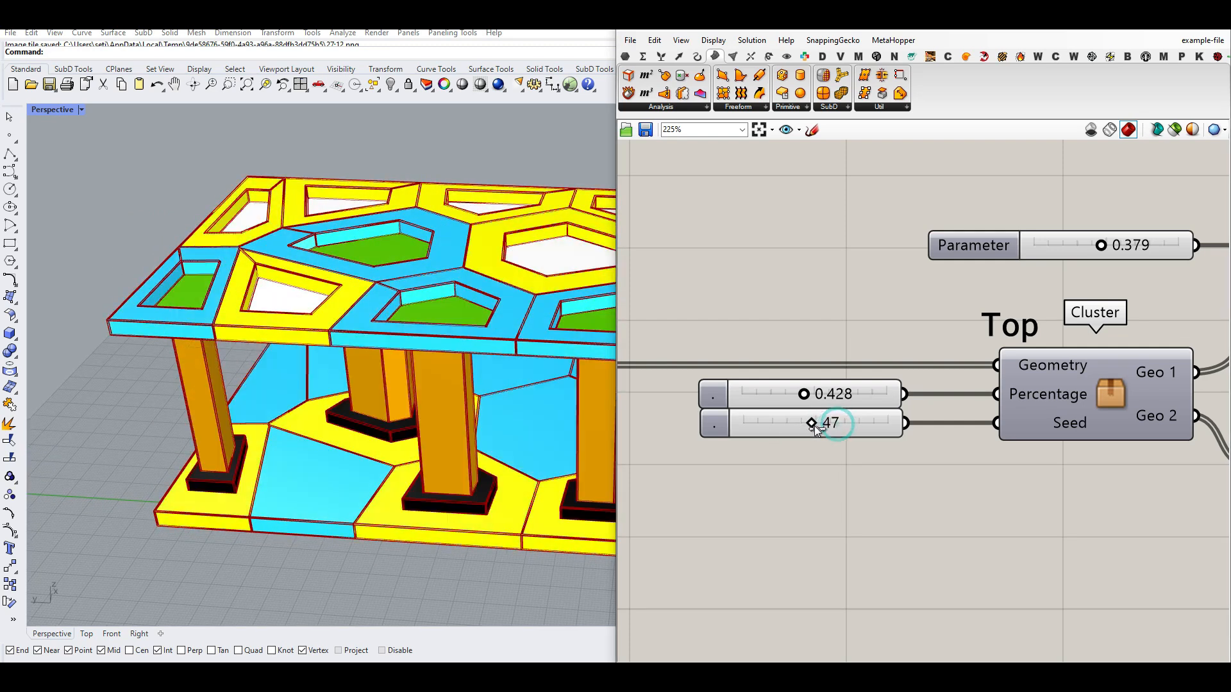
Set the offset Parameter for the roof cells from the Top cluster's Geo 1 output to 0.100
right_click_drag(276, 414, 365, 374)
scroll(364, 392, "down", 4)
scroll(364, 392, "up", 3)
scroll(710, 384, "down", 6)
scroll(832, 371, "up", 5)
scroll(402, 326, "up", 4)
mouse_move(795, 370)
left_mouse_down()
mouse_move(766, 369)
mouse_move(797, 374)
left_mouse_up()
right_click_drag(447, 449, 376, 236)
scroll(441, 407, "down", 5)
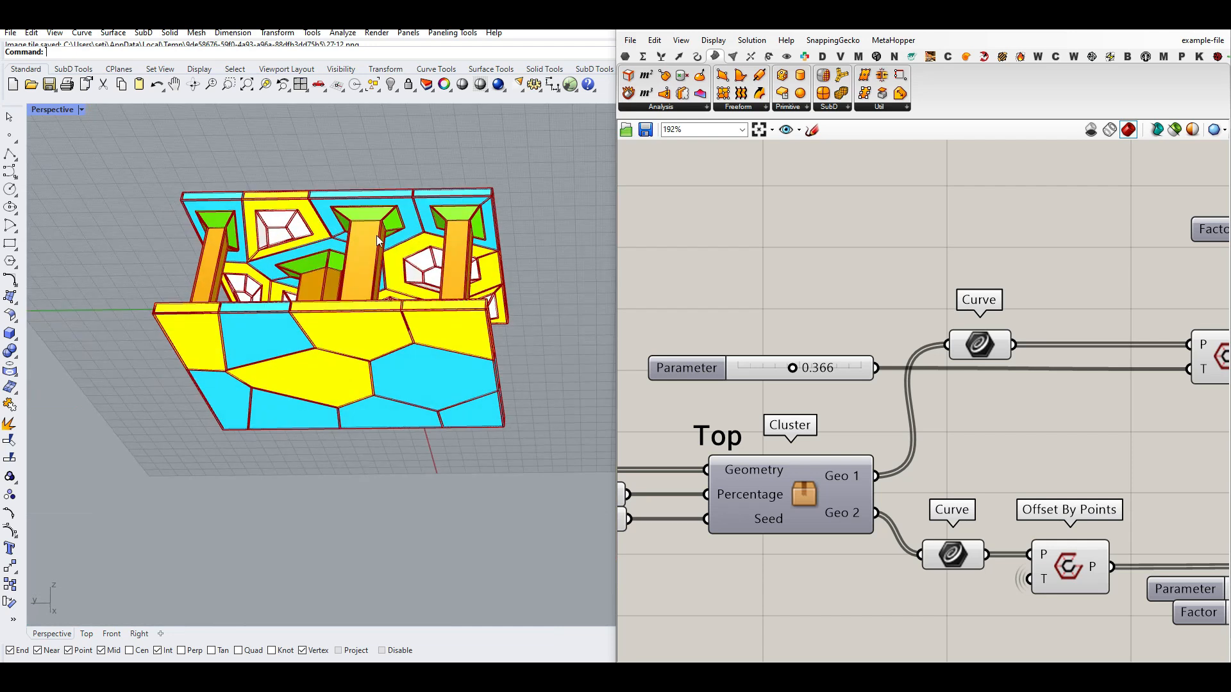
scroll(376, 239, "up", 5)
left_click_drag(789, 367, 724, 368)
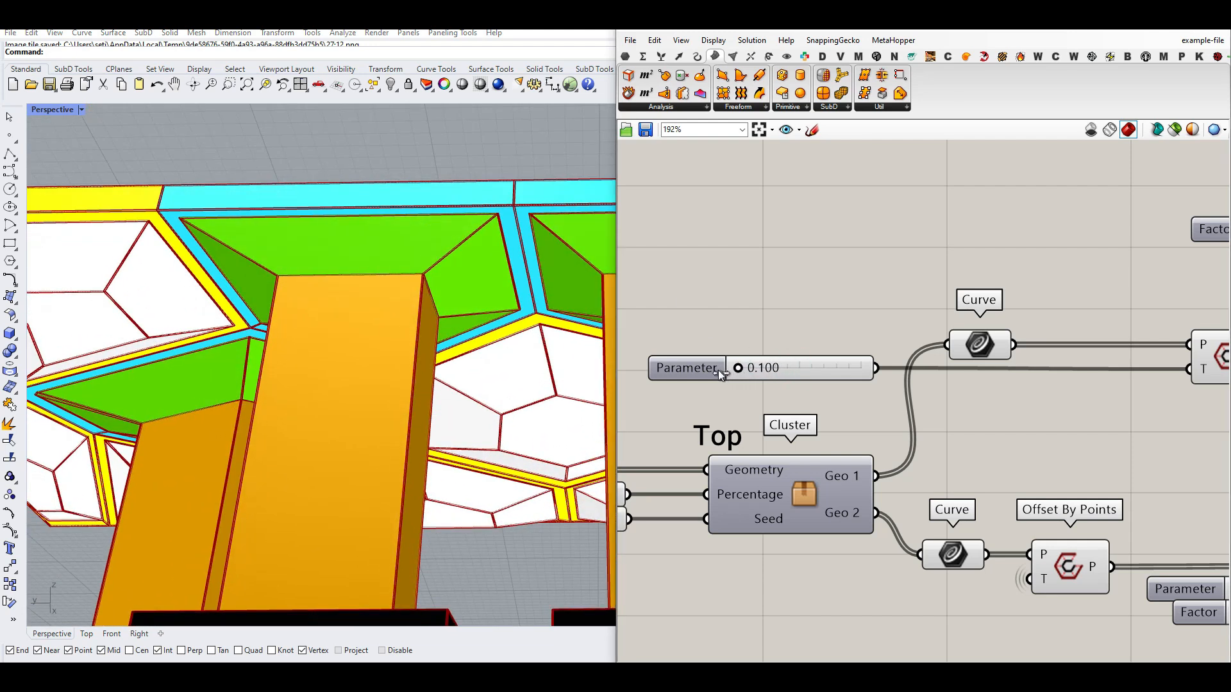
scroll(379, 319, "down", 4)
mouse_move(379, 320)
right_mouse_down()
mouse_move(384, 338)
mouse_move(395, 315)
right_mouse_up()
Set the column capital cluster's Parameter to 0.73 and its Factor to 9.69
right_click_drag(832, 323, 786, 321)
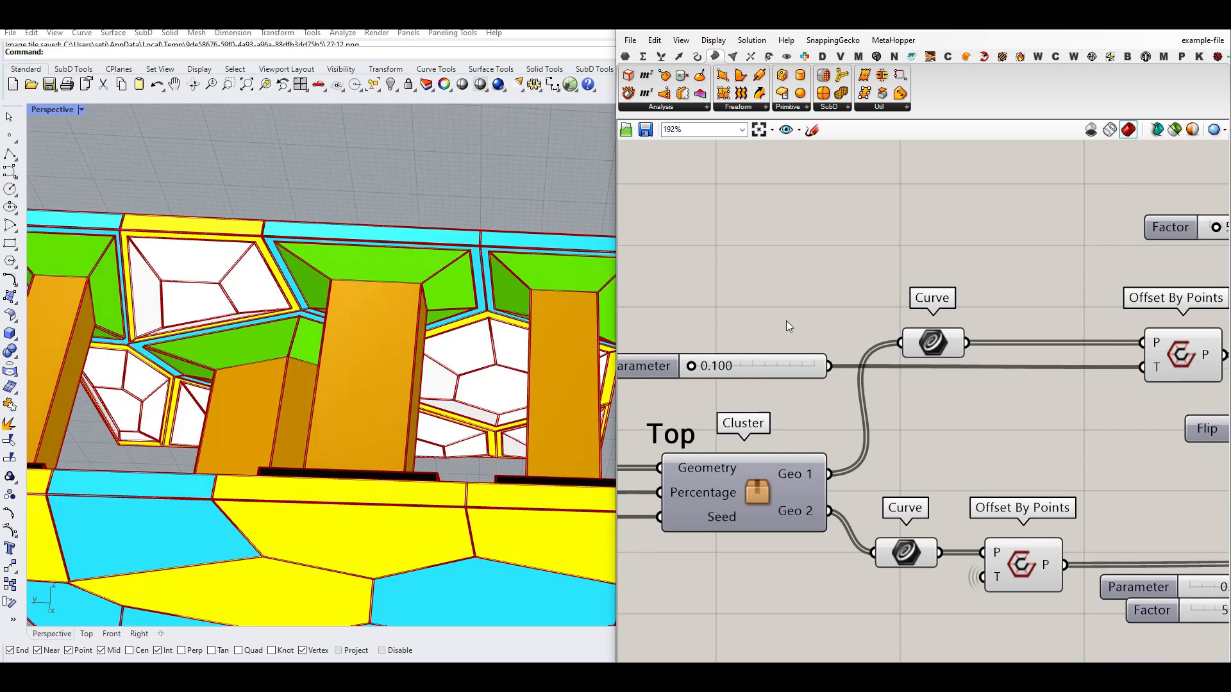
scroll(786, 320, "down", 3)
scroll(848, 411, "up", 5)
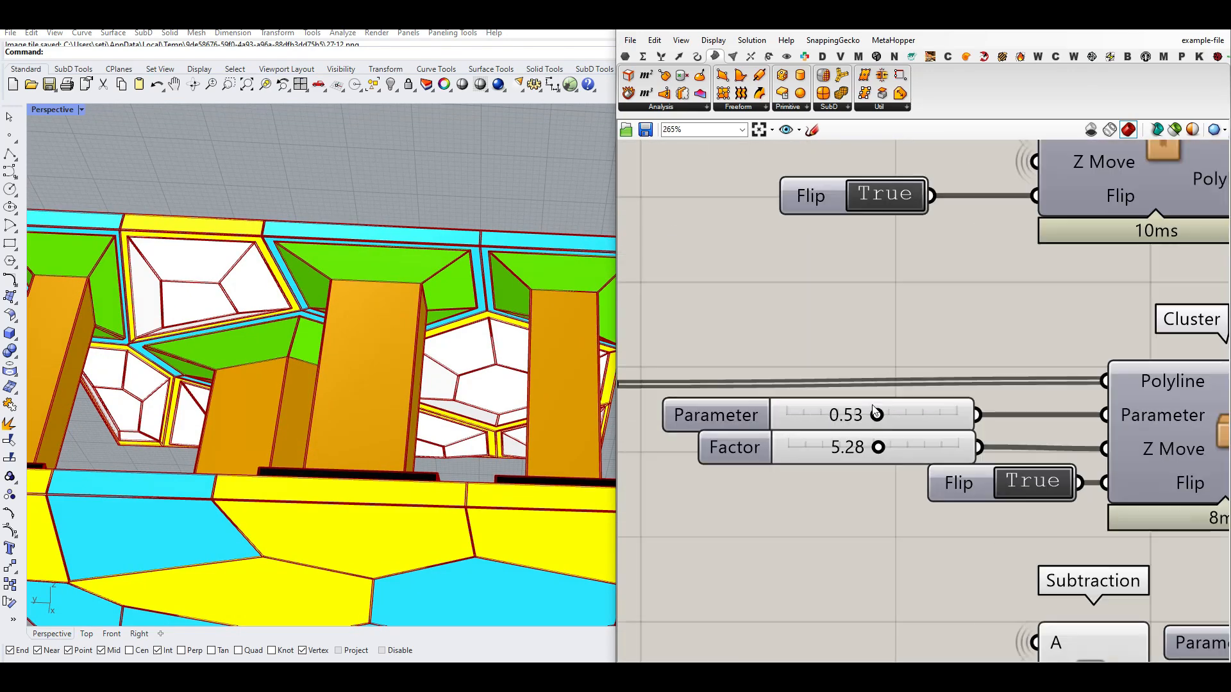
left_click_drag(880, 417, 911, 416)
scroll(376, 276, "up", 3)
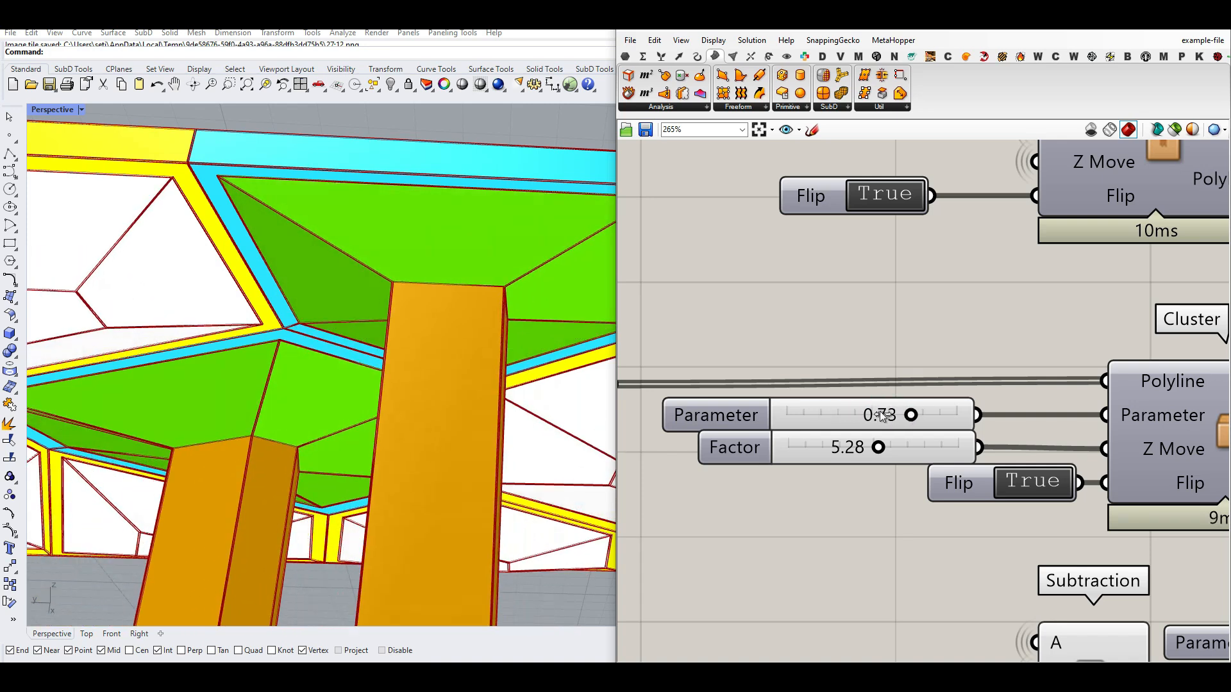
scroll(421, 368, "down", 5)
right_click_drag(424, 364, 426, 403)
scroll(447, 375, "up", 4)
left_click_drag(878, 449, 956, 449)
scroll(215, 356, "down", 6)
right_click_drag(216, 359, 234, 411)
right_click_drag(286, 385, 294, 413)
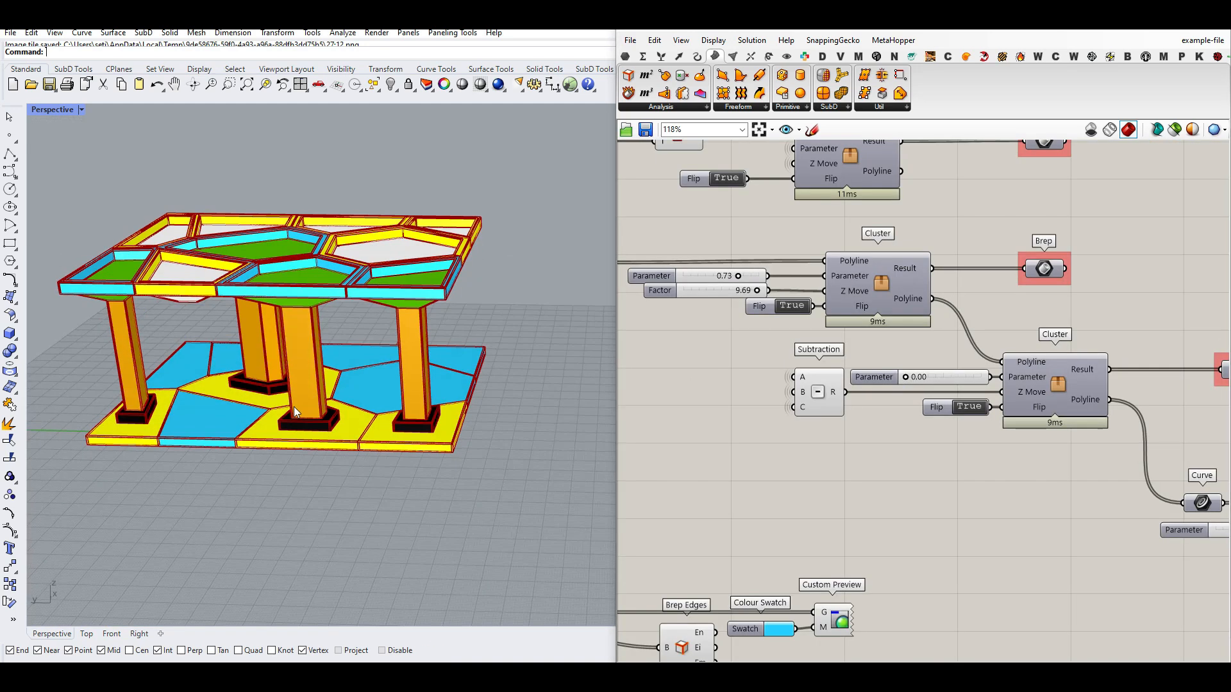
Try varying the column shaft cluster's Parameter and return it to 0.00
scroll(293, 407, "up", 4)
left_click_drag(906, 377, 879, 378)
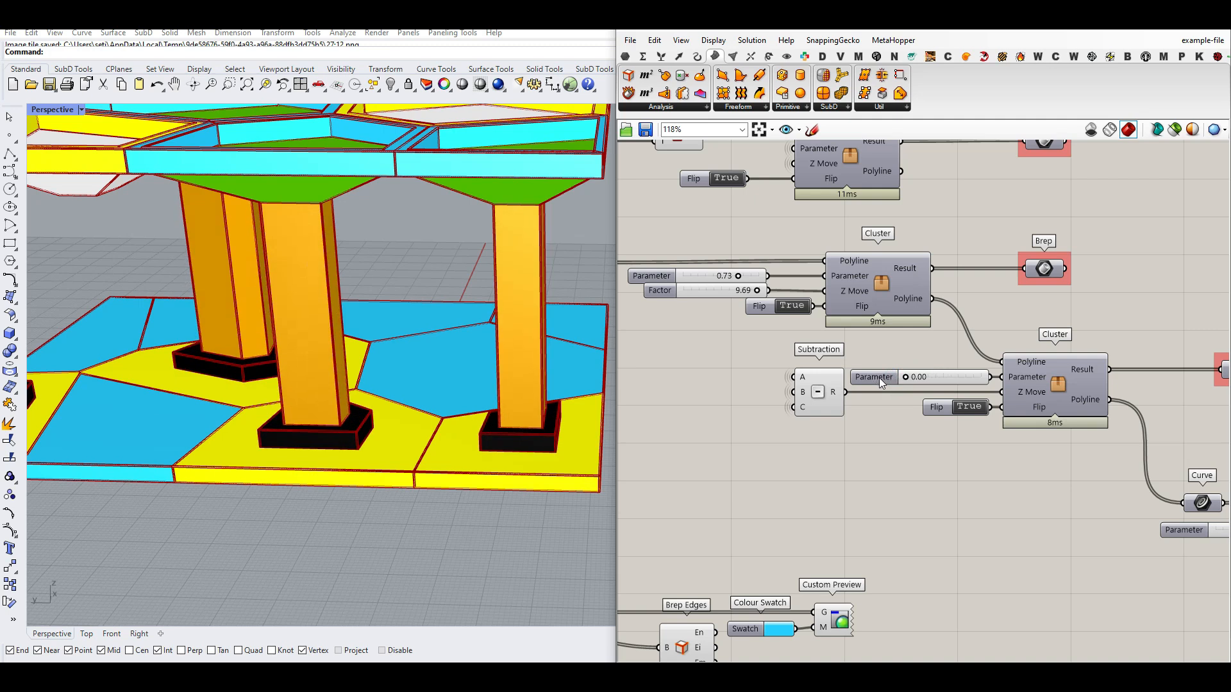
scroll(879, 378, "down", 4)
Adjust the Unit Z Factor that drives the two Ruled Surface extrusions
scroll(879, 445, "up", 1)
scroll(894, 344, "down", 2)
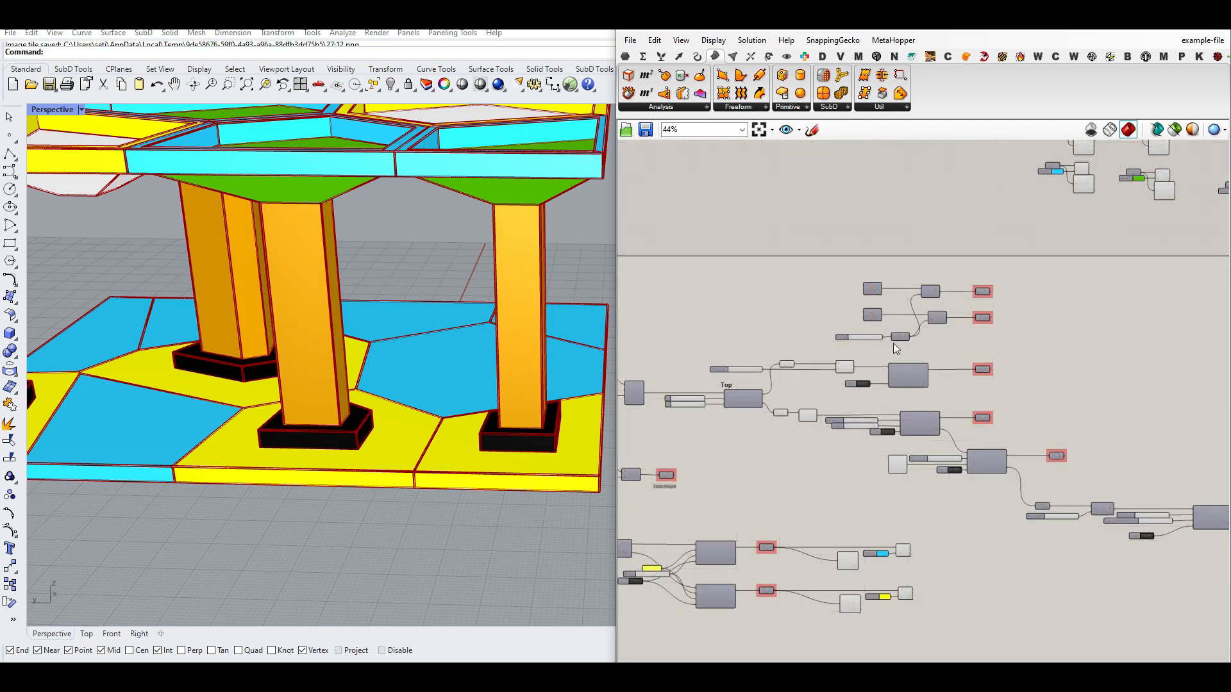
scroll(829, 344, "up", 6)
left_click_drag(751, 325, 758, 326)
scroll(811, 393, "down", 5)
right_click_drag(812, 392, 825, 346)
scroll(845, 357, "down", 3)
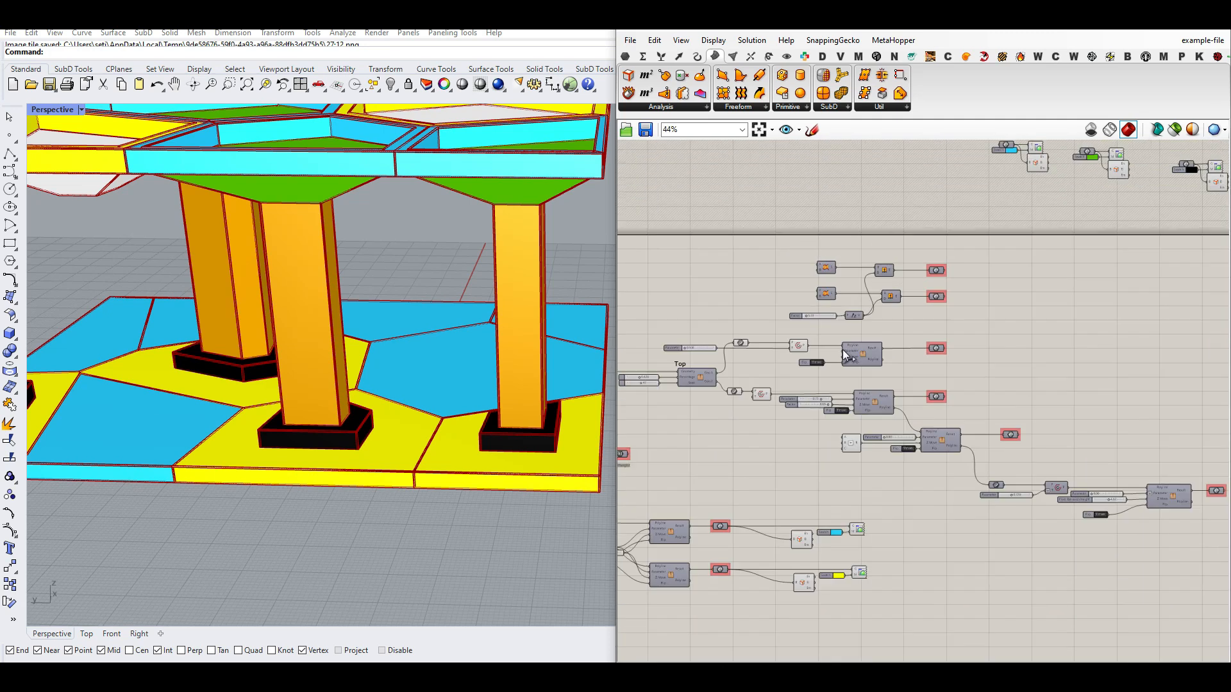
Set the offset Parameter for the column base outline to 1.177
right_click_drag(915, 471, 907, 426)
scroll(888, 419, "down", 2)
scroll(971, 458, "up", 5)
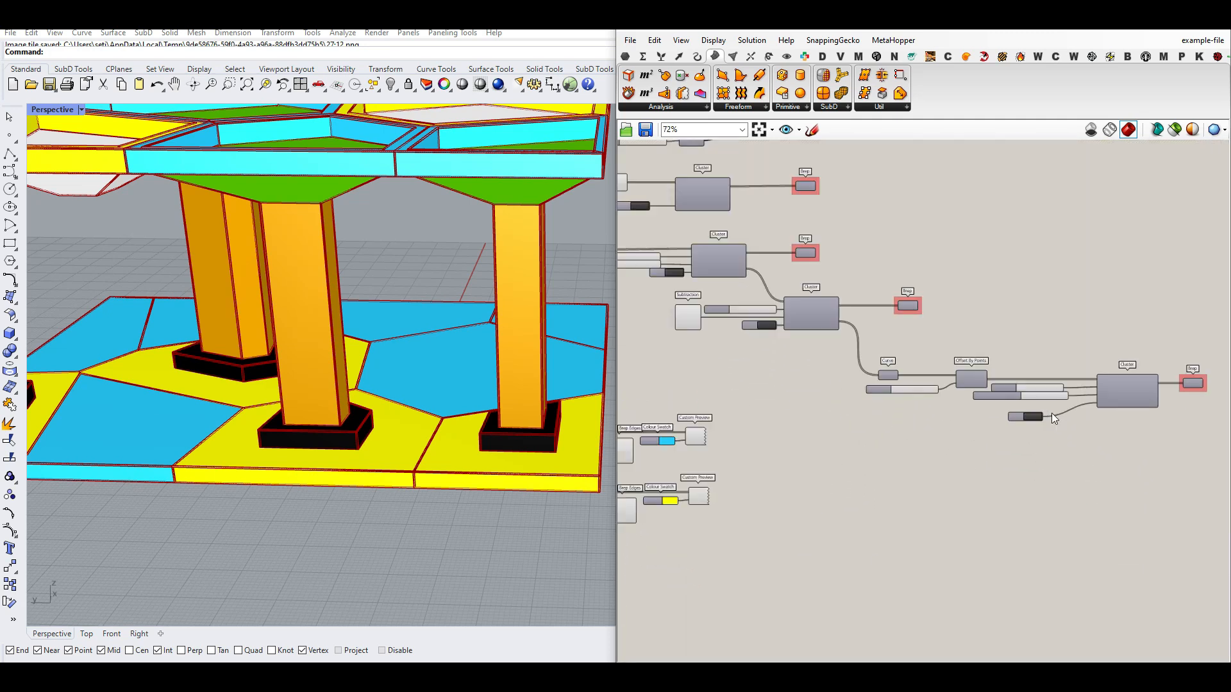
scroll(814, 367, "up", 3)
left_click_drag(832, 363, 860, 365)
scroll(375, 412, "down", 6)
right_click_drag(374, 410, 354, 428)
Set the column base cluster's Parameter to 0.00 and adjust its Floor Extrusion Height
scroll(352, 430, "up", 7)
right_click_drag(1028, 415, 700, 452)
scroll(731, 392, "up", 2)
mouse_move(842, 388)
left_mouse_down()
mouse_move(904, 391)
mouse_move(838, 393)
left_mouse_up()
mouse_move(951, 428)
left_mouse_down()
mouse_move(903, 423)
mouse_move(984, 425)
mouse_move(868, 421)
mouse_move(962, 423)
left_mouse_up()
Delete the baked pavilion copy standing beside the coloured preview
scroll(354, 415, "down", 5)
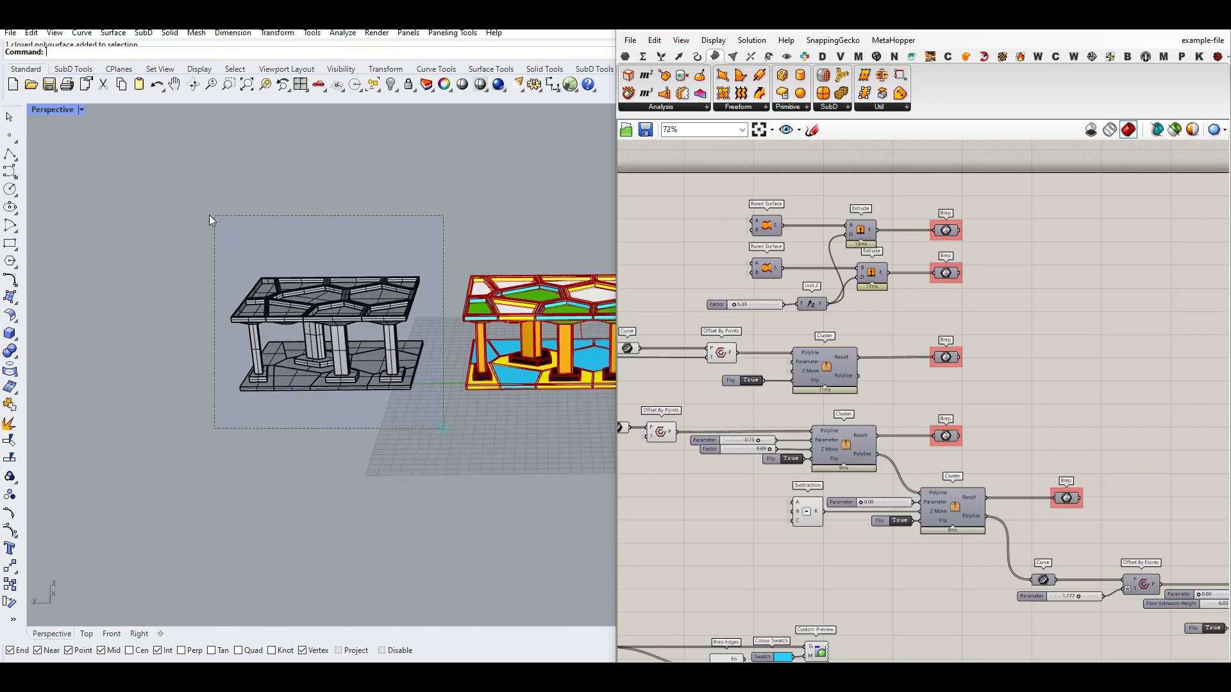
key("Delete")
scroll(330, 358, "down", 3)
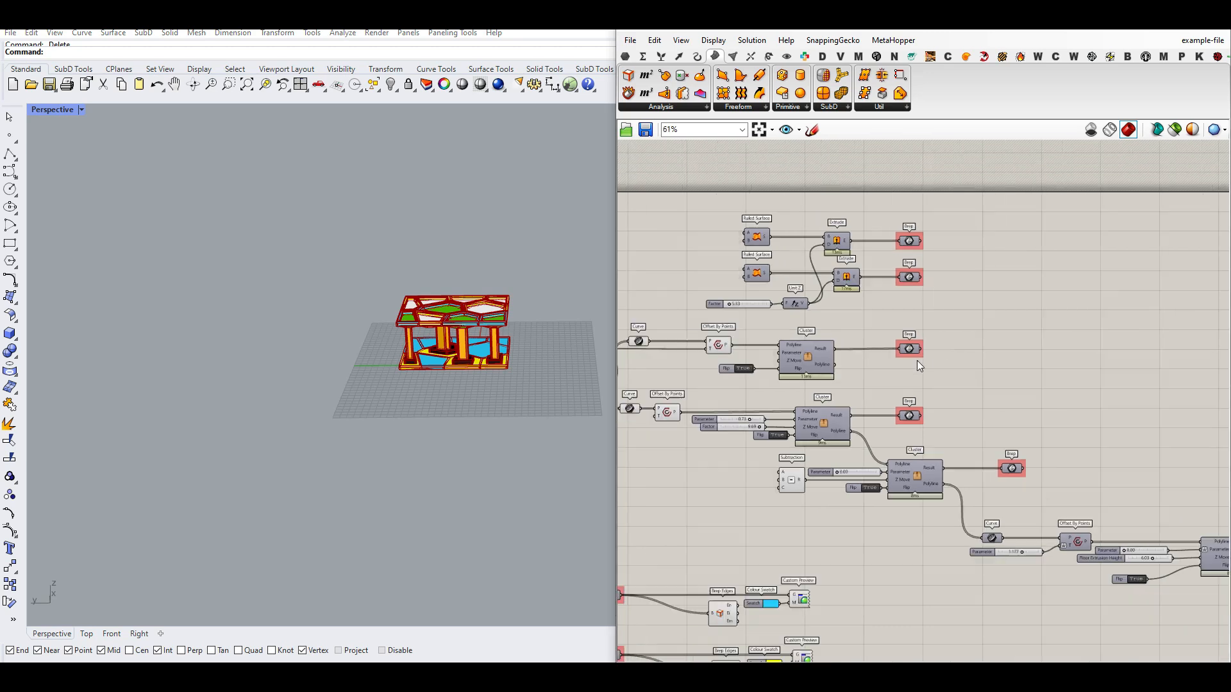
Bake the Brep of the yellow floor panels onto Layer 01
scroll(923, 366, "down", 5)
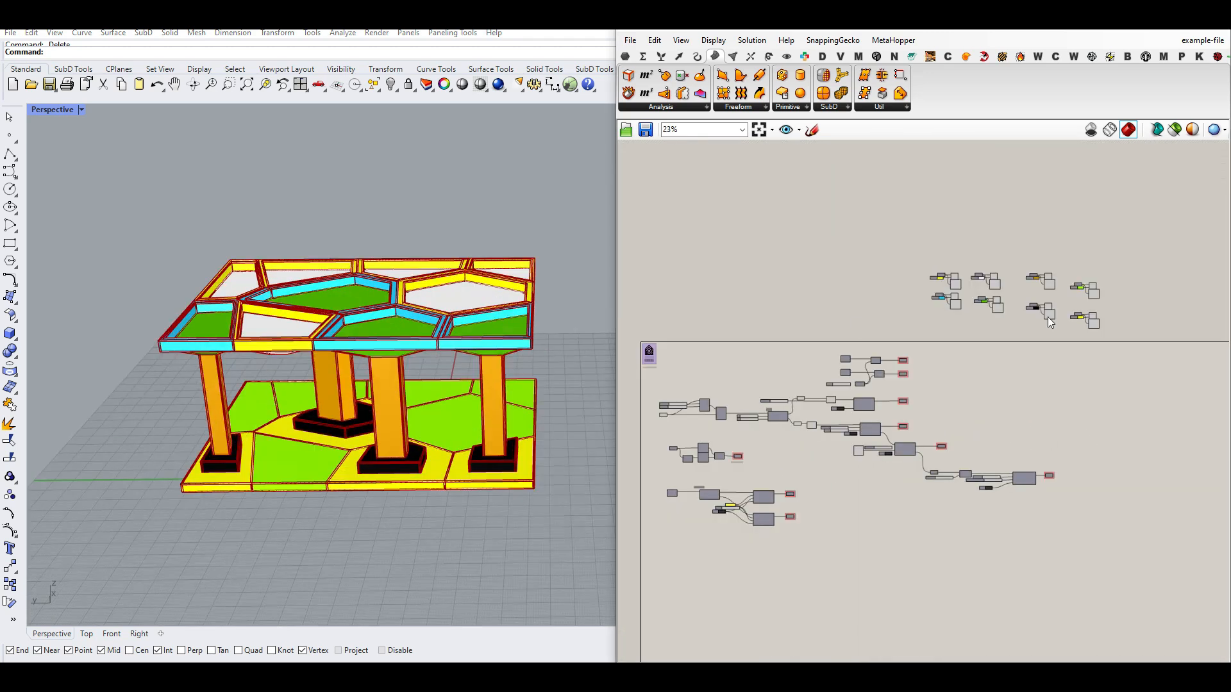
scroll(1070, 387, "up", 5)
scroll(1069, 383, "up", 4)
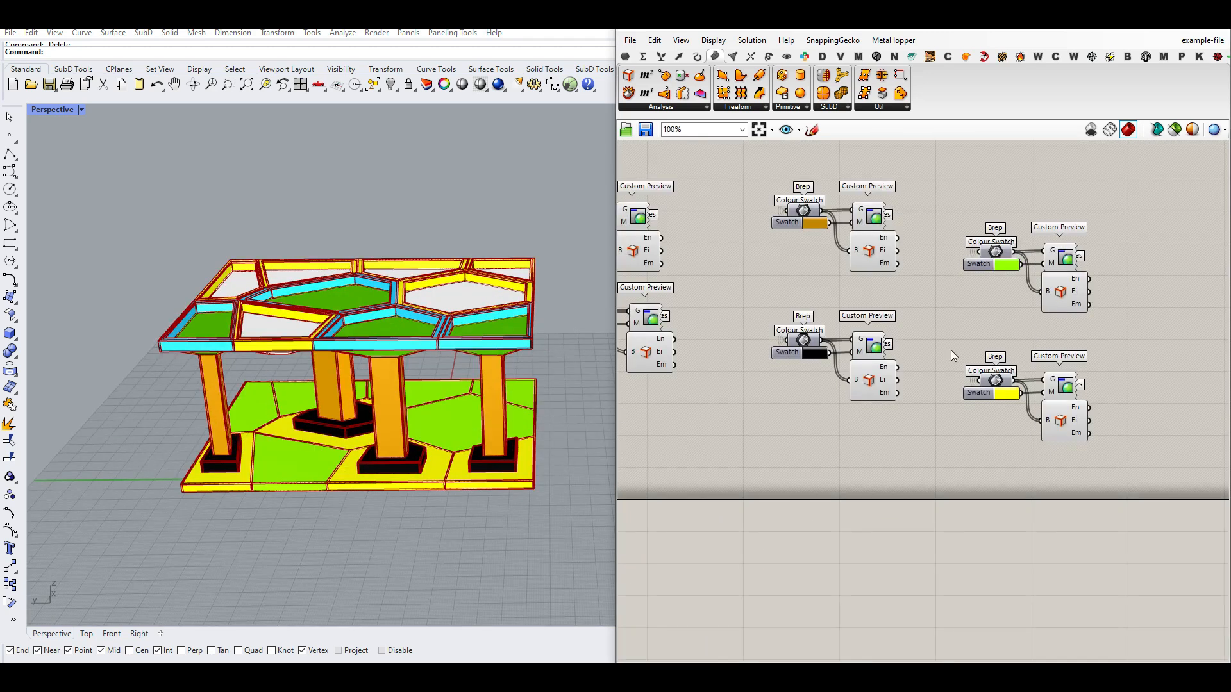
scroll(390, 446, "up", 4)
scroll(426, 362, "down", 2)
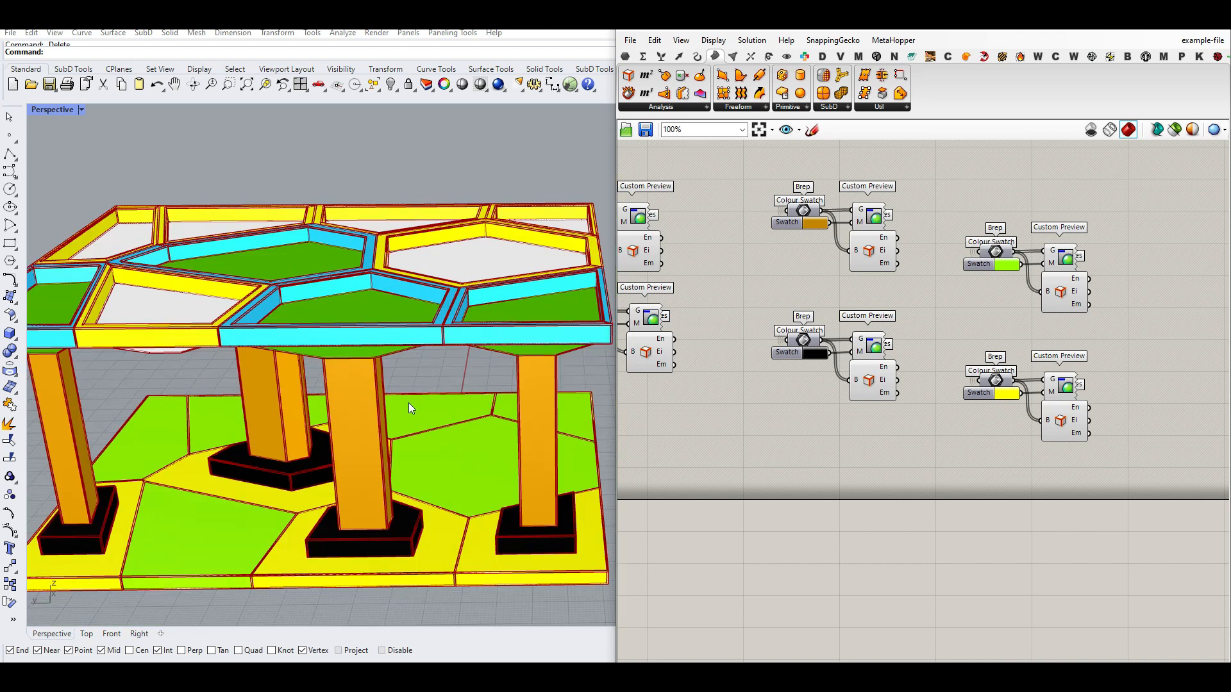
left_click(1061, 393)
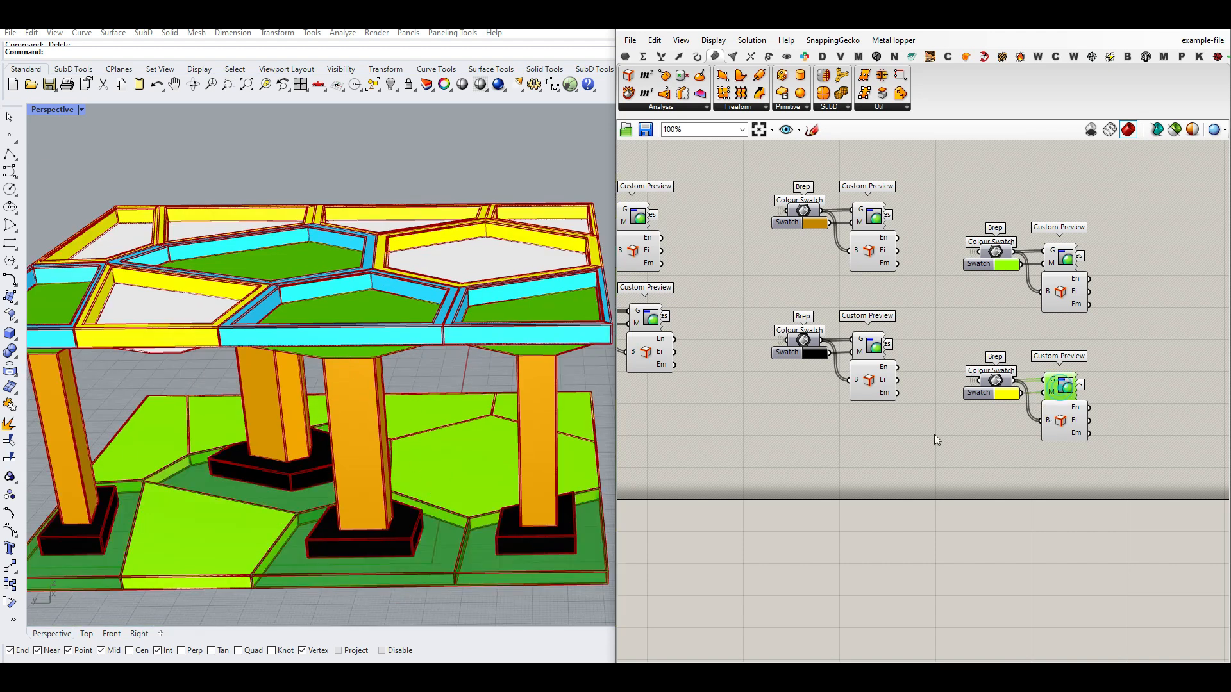
right_click(994, 380)
left_click(1026, 428)
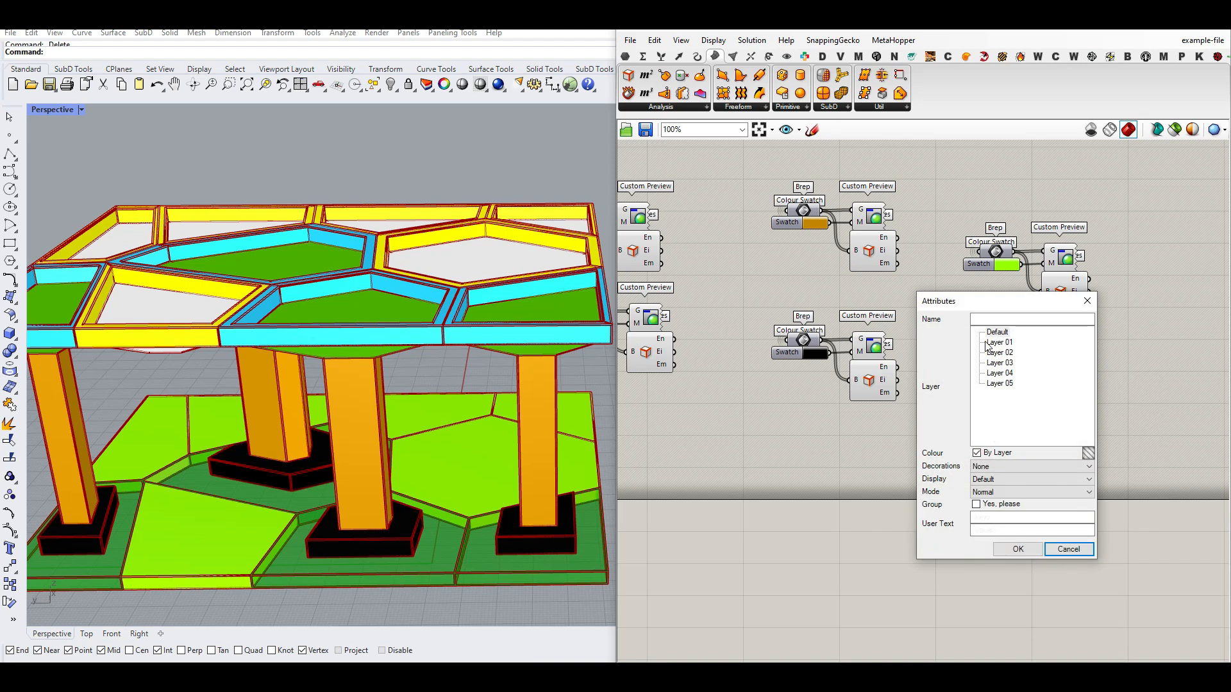
left_click(1017, 549)
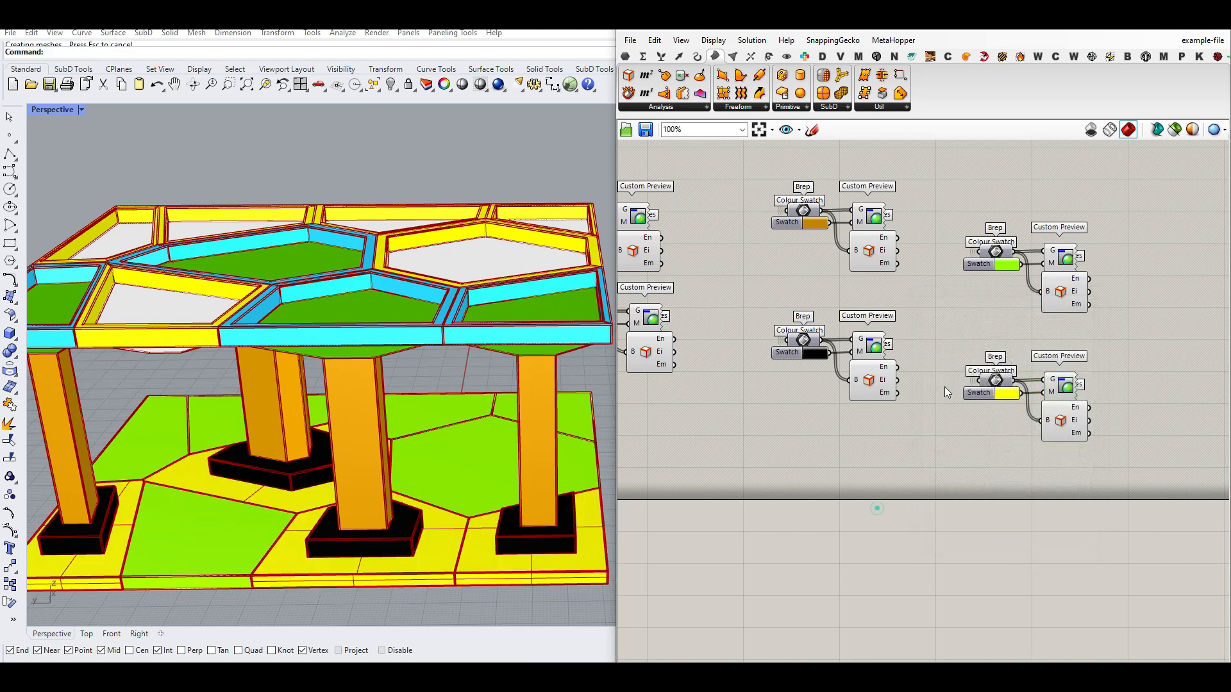
Bake the Brep of the green floor panels onto Layer 02
right_click_drag(893, 487, 874, 509)
left_click(1048, 280)
right_click(979, 276)
left_click(1010, 327)
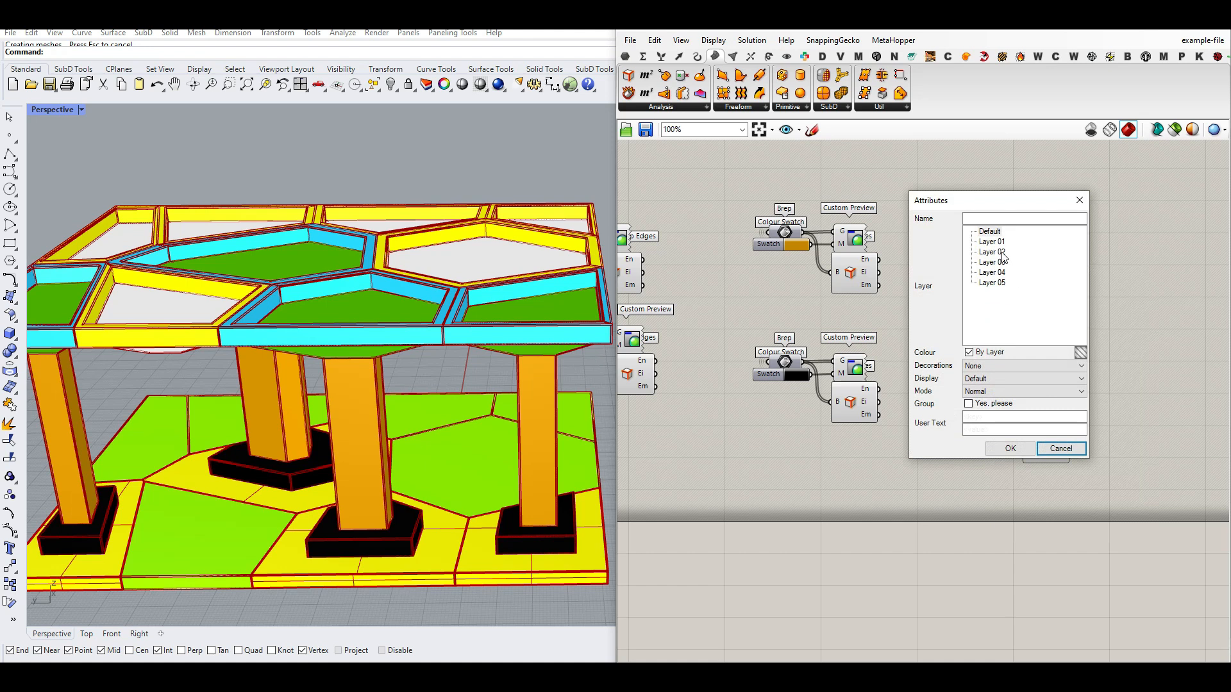
left_click(1010, 448)
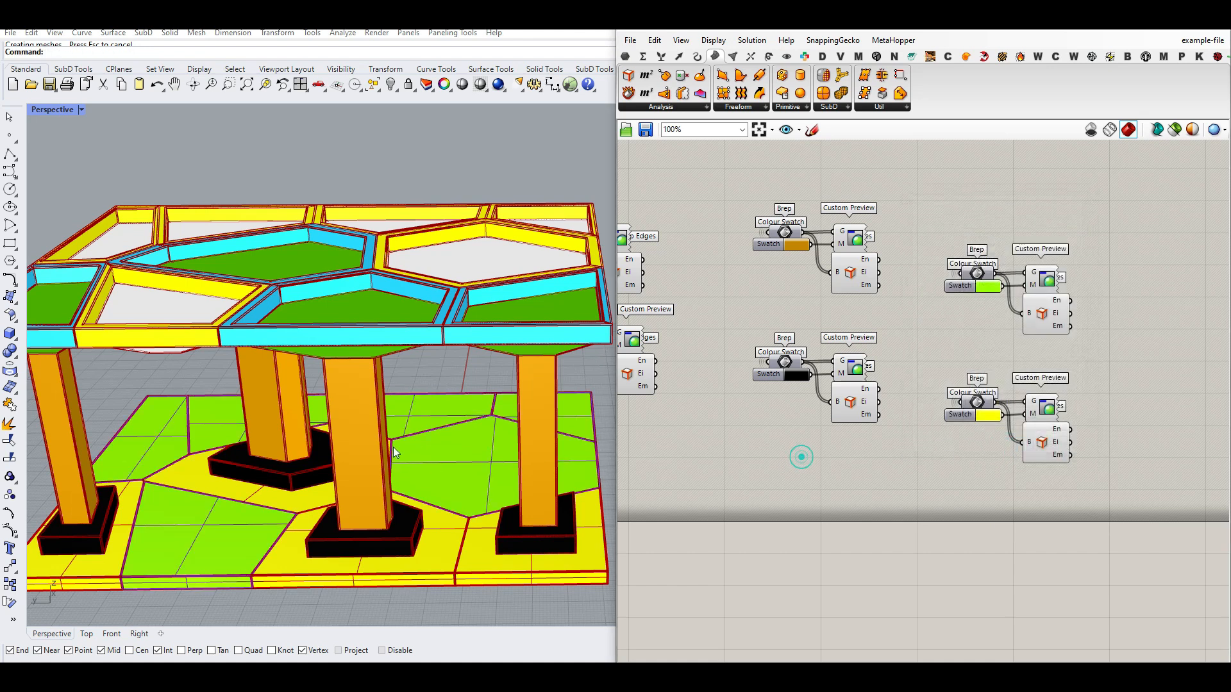
Select all the baked floor panels and move them aside from the preview to check their layer colours
scroll(393, 447, "down", 5)
left_click_drag(280, 415, 281, 416)
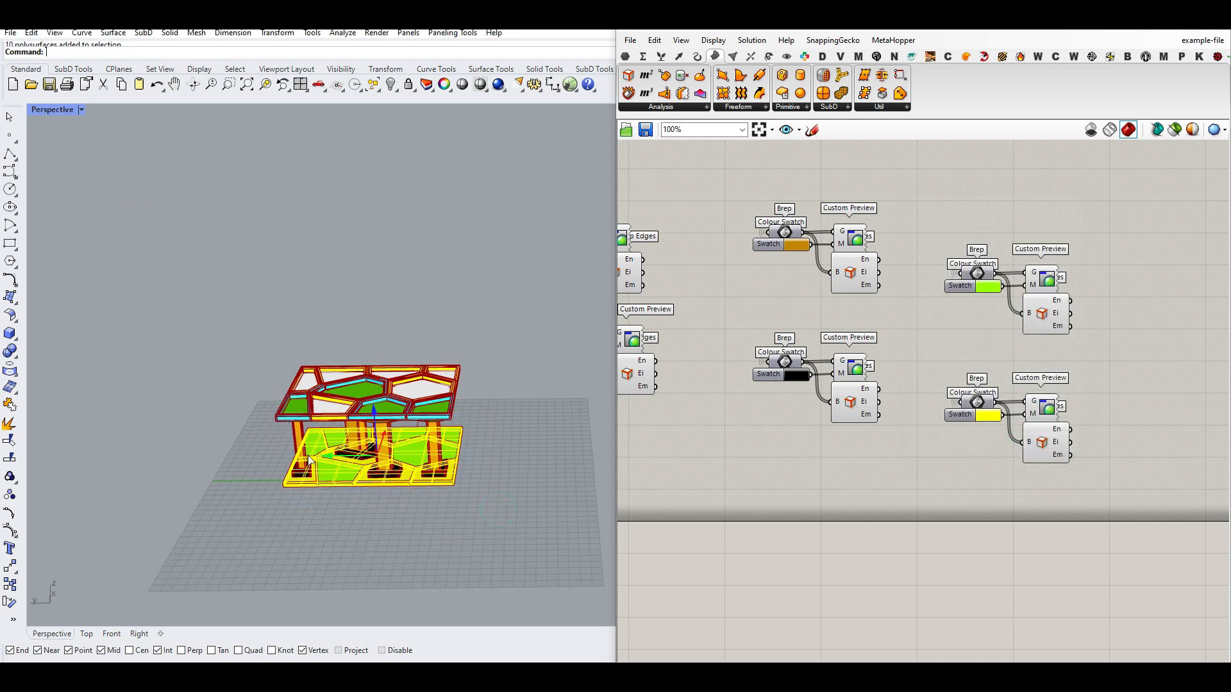
left_click_drag(308, 459, 176, 461)
scroll(192, 490, "up", 5)
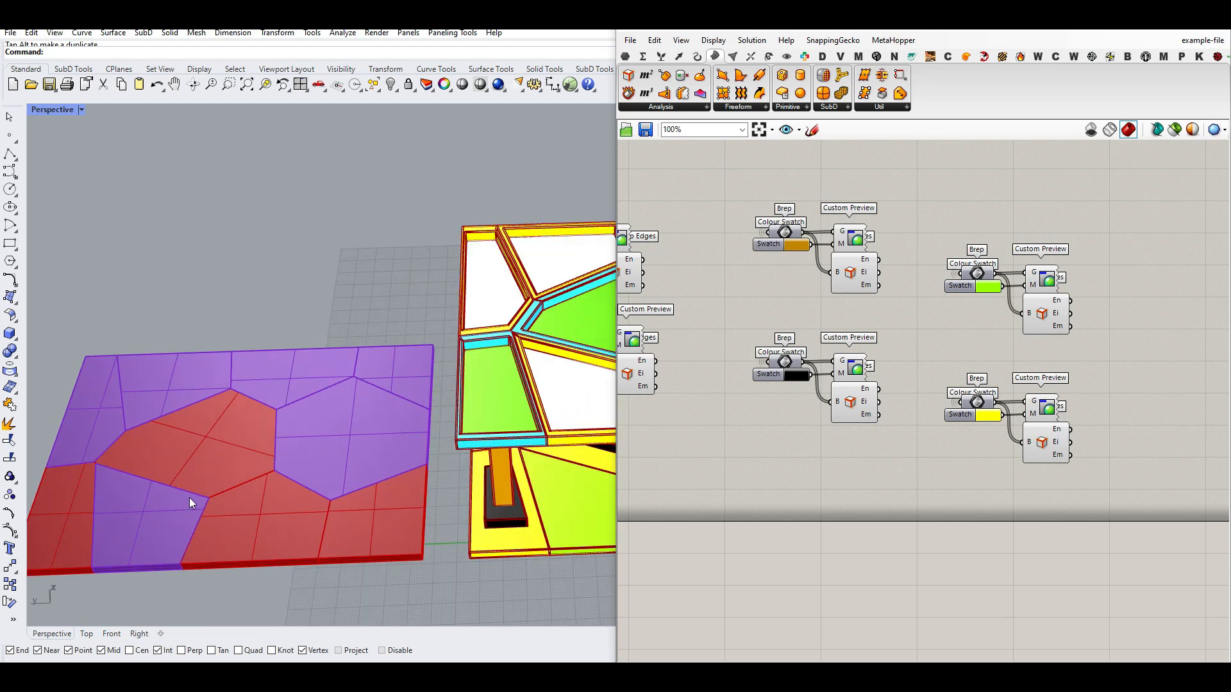
Delete the baked floor panels placed beside the preview
scroll(180, 484, "down", 5)
left_click_drag(257, 520, 120, 409)
key("Delete")
right_click_drag(241, 471, 308, 439)
scroll(307, 439, "up", 4)
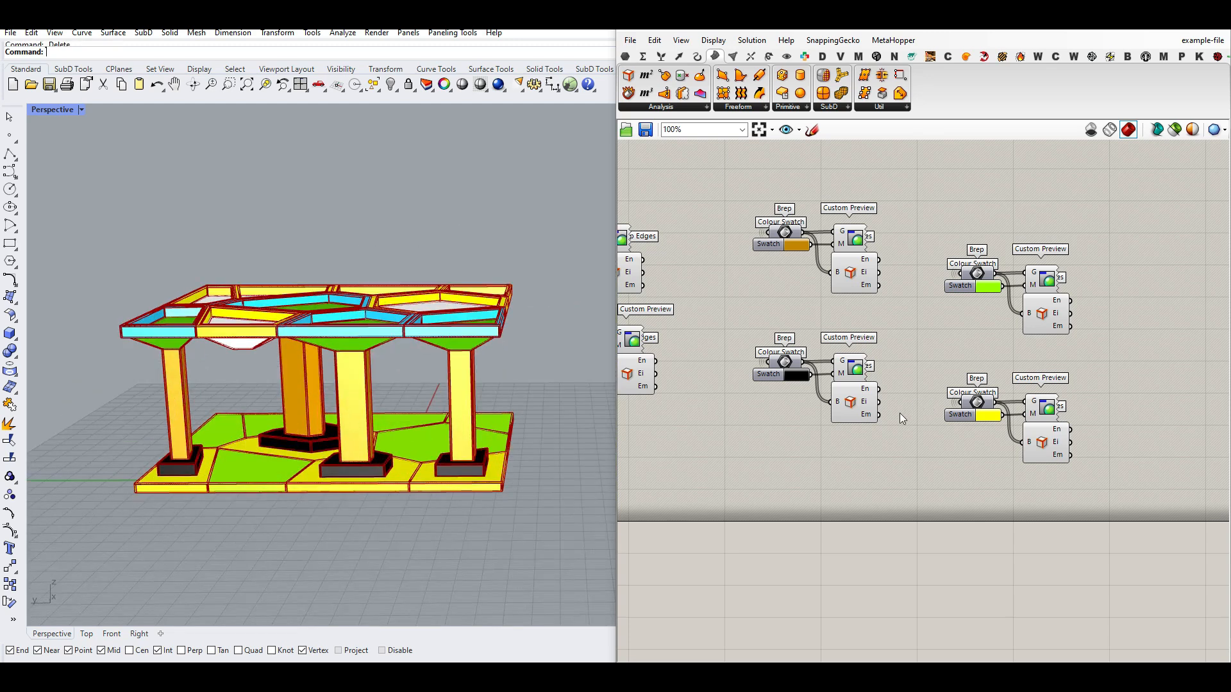
Turn off the preview of all components in the main framed definition
scroll(903, 419, "down", 5)
right_click_drag(923, 409, 1092, 312)
right_click_drag(813, 418, 1071, 321)
right_click_drag(846, 374, 967, 289)
scroll(966, 289, "up", 4)
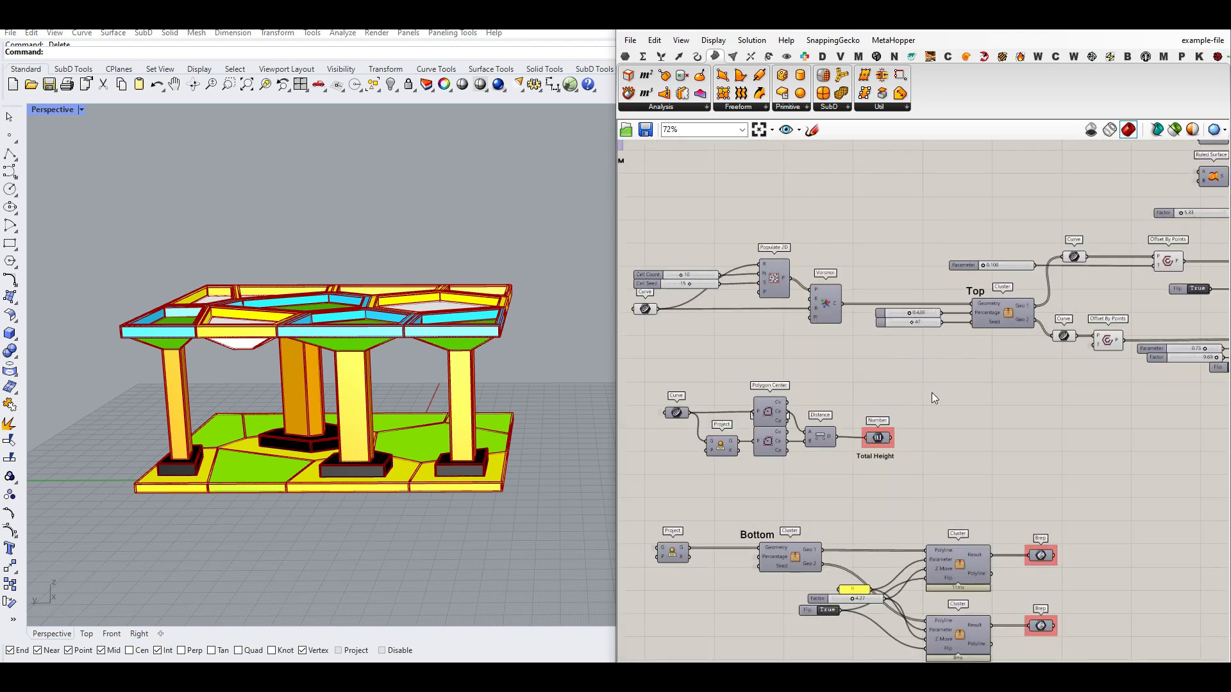
scroll(957, 395, "down", 6)
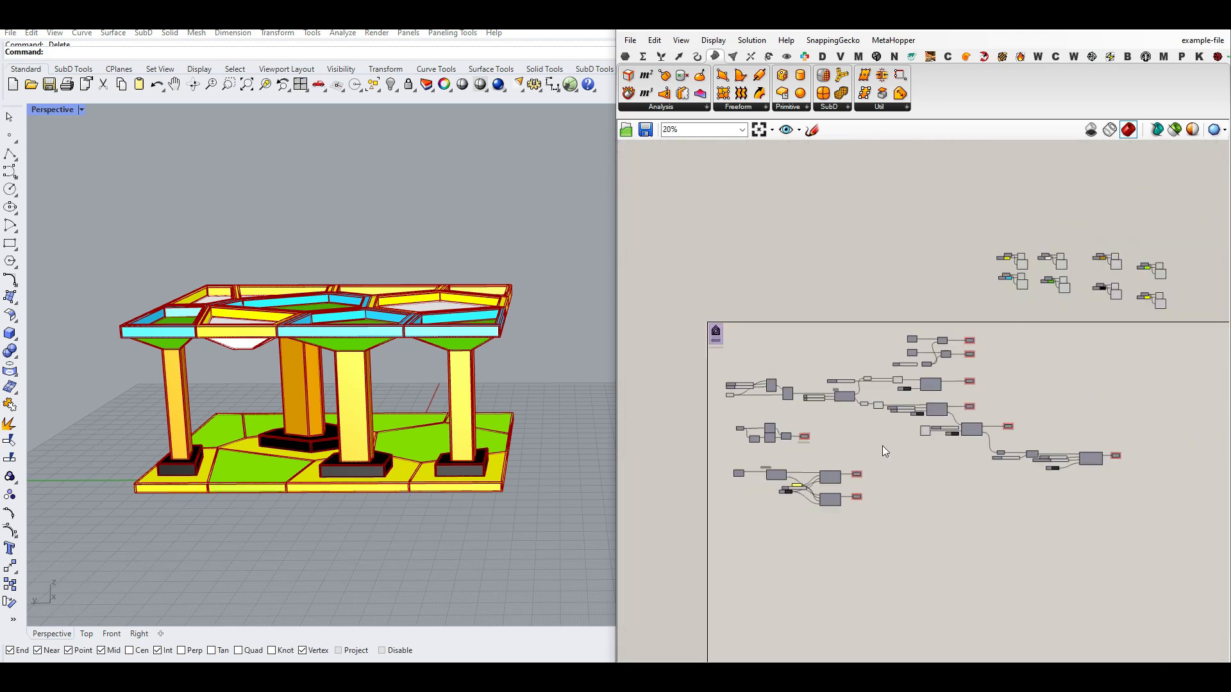
left_click_drag(1058, 505, 705, 343)
right_click(773, 296)
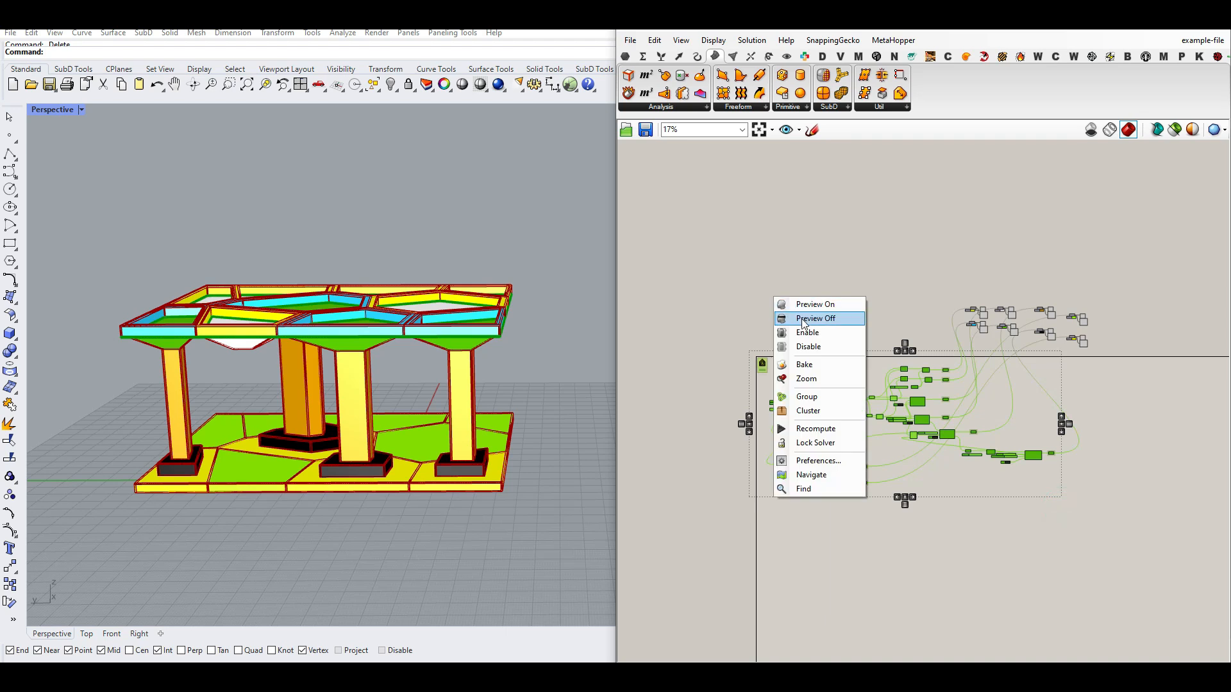
left_click(802, 320)
Turn off the preview of the Custom Preview, swatch and Brep components above the main definition
left_click_drag(1093, 286, 936, 356)
right_click(950, 218)
left_click(977, 241)
Turn on the preview of only the boundary Curve parameter that feeds Populate 2D and Voronoi
scroll(810, 346, "up", 7)
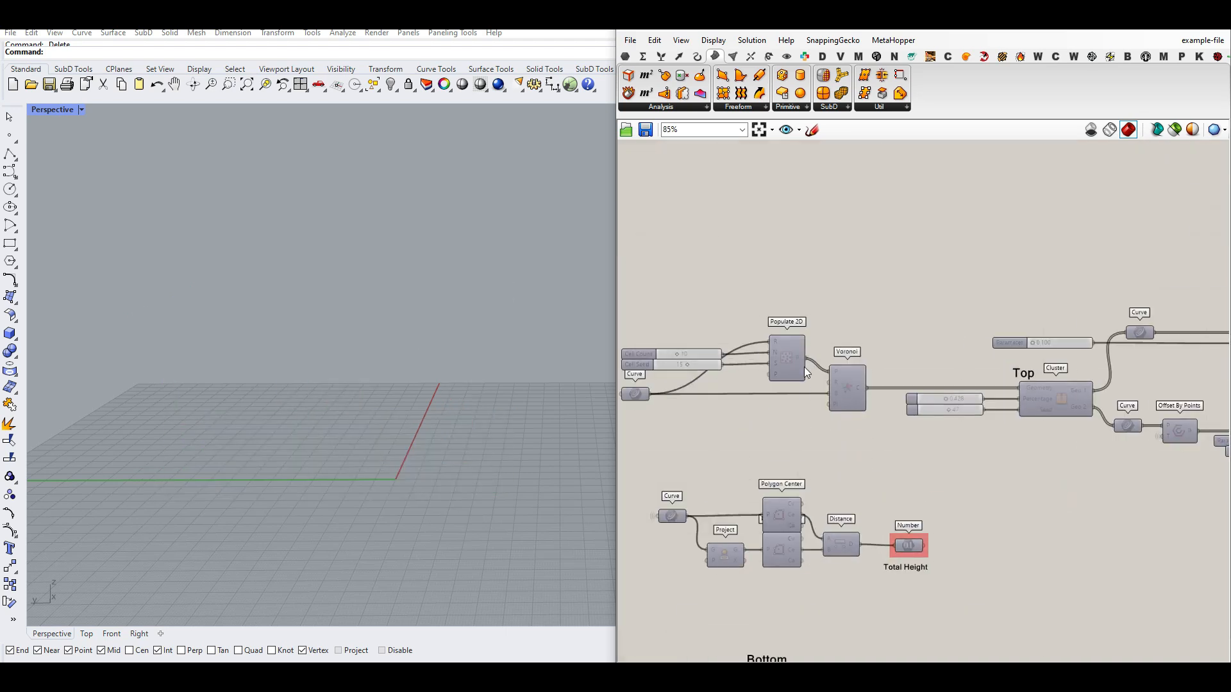
scroll(678, 349, "up", 3)
right_click(729, 348)
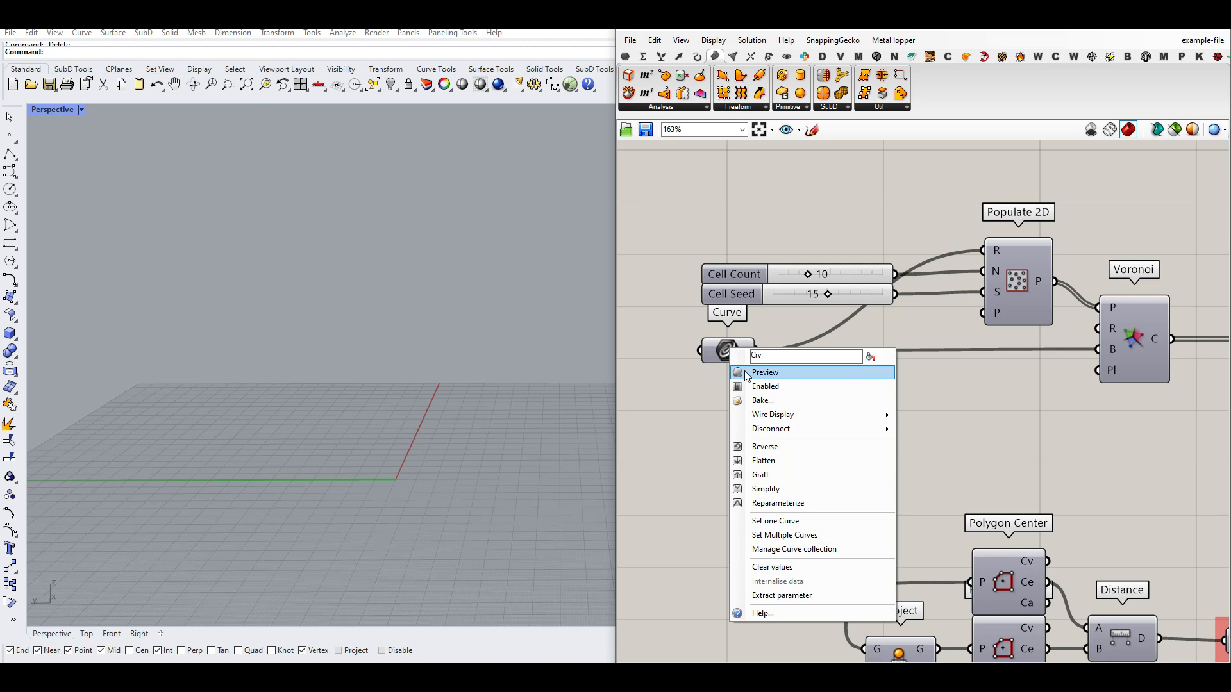
left_click(745, 370)
scroll(368, 354, "down", 4)
right_click_drag(367, 353, 358, 402)
scroll(385, 348, "up", 4)
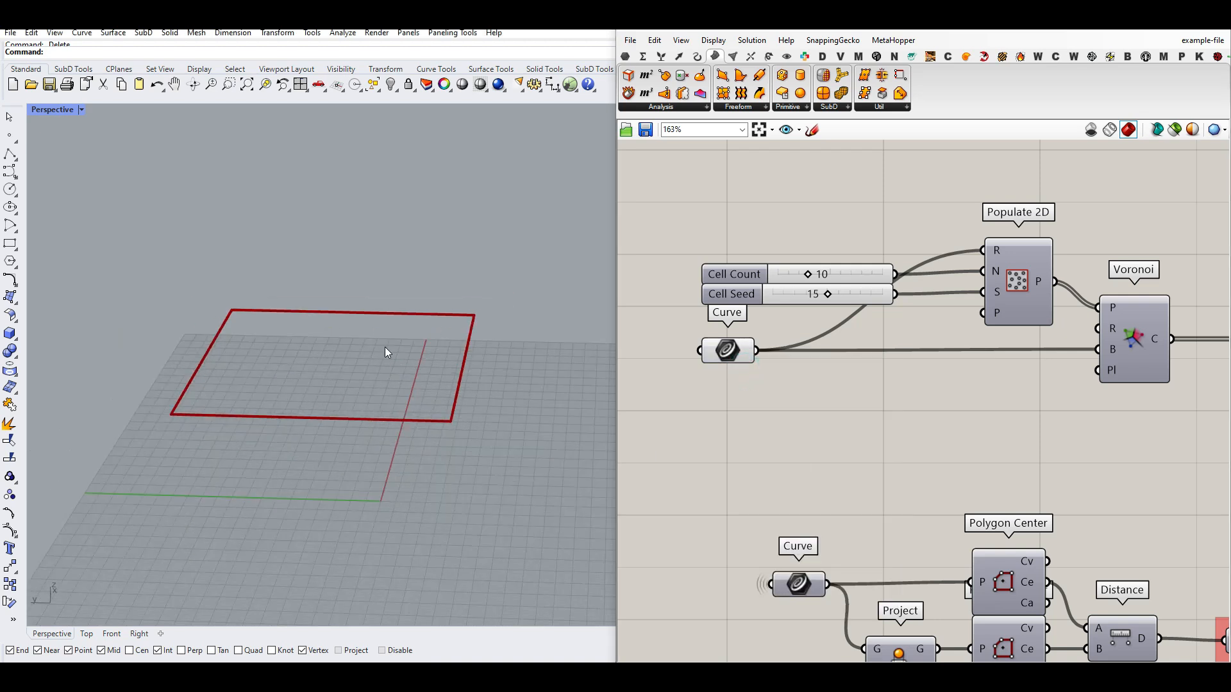
Draw a rectangle on the ground plane and raise it to nearly the height of the existing boundary curve
left_click(15, 249)
left_click(282, 416)
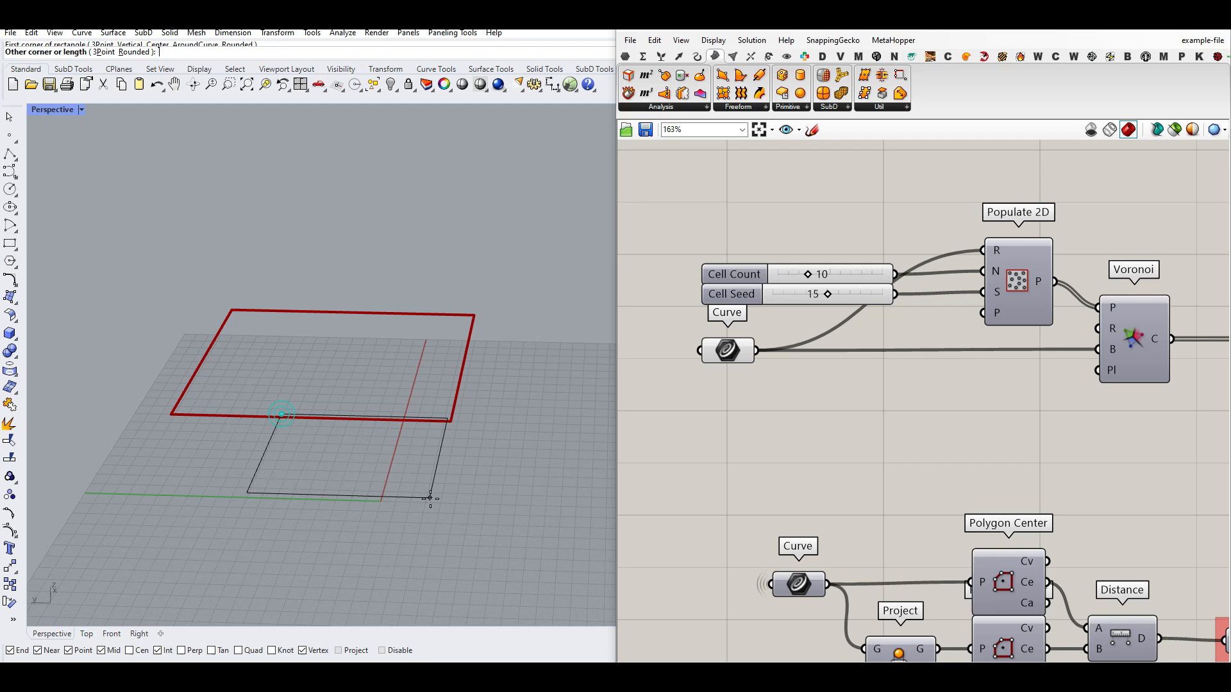
left_click(470, 525)
left_click(437, 524)
right_click_drag(430, 503, 407, 429)
left_click_drag(355, 366, 369, 272)
Assign the new rectangle to the boundary Curve parameter as its single curve
right_click(716, 351)
left_click(759, 522)
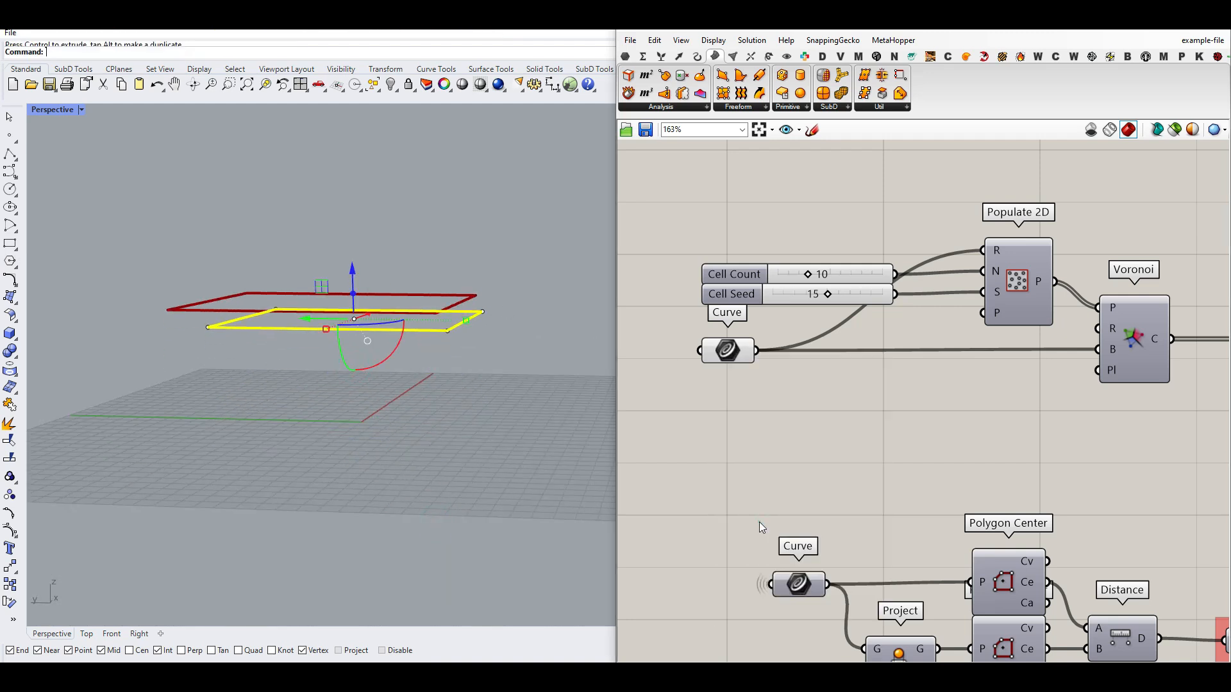
right_click_drag(450, 269, 458, 390)
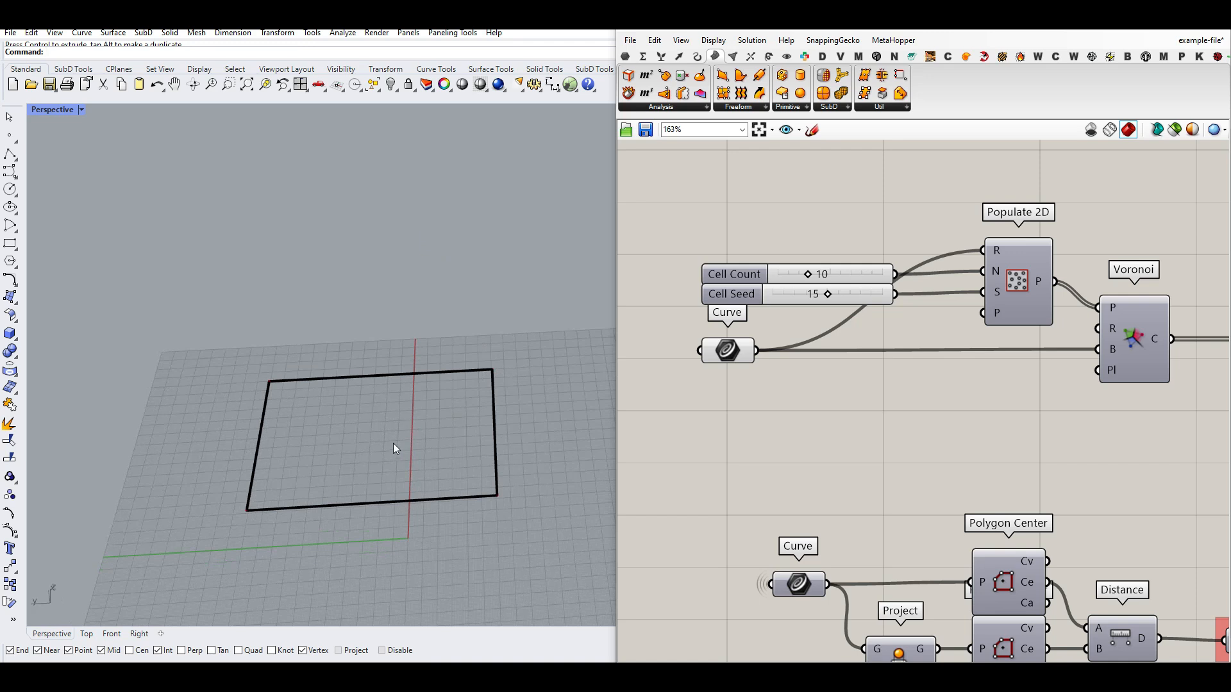
scroll(394, 444, "up", 2)
Look up Voronoi among the triangulation components and turn on the preview of the definition's Voronoi component
right_click_drag(949, 374, 840, 374)
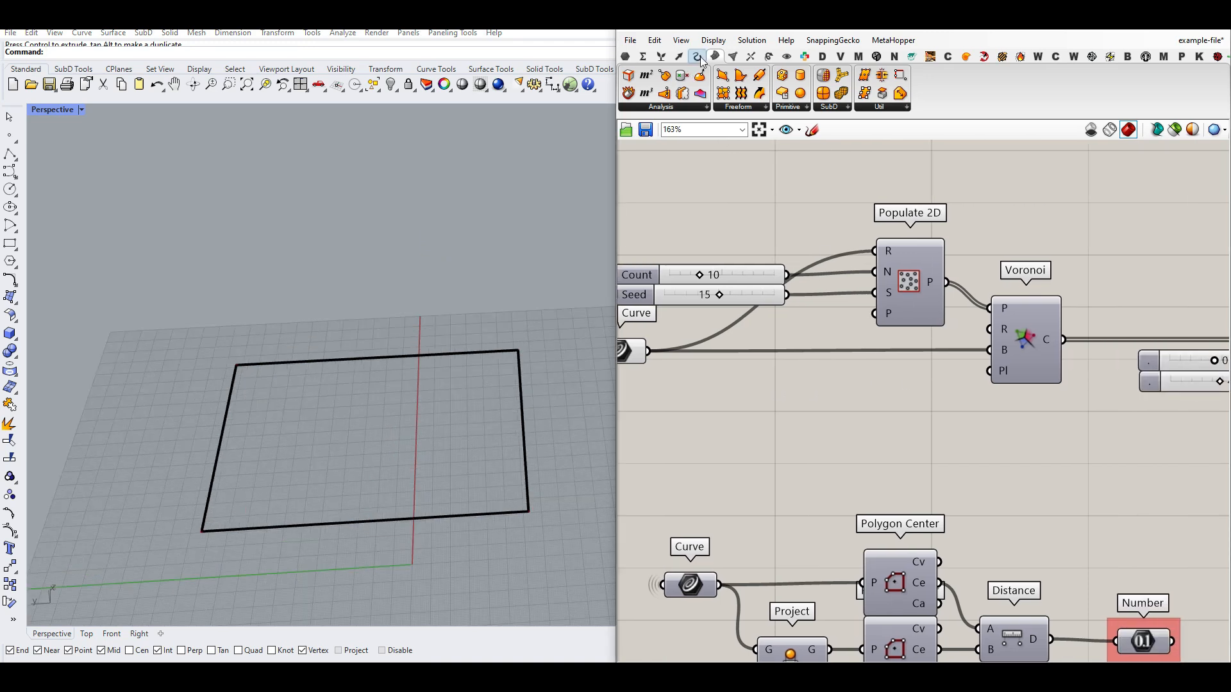
left_click(731, 57)
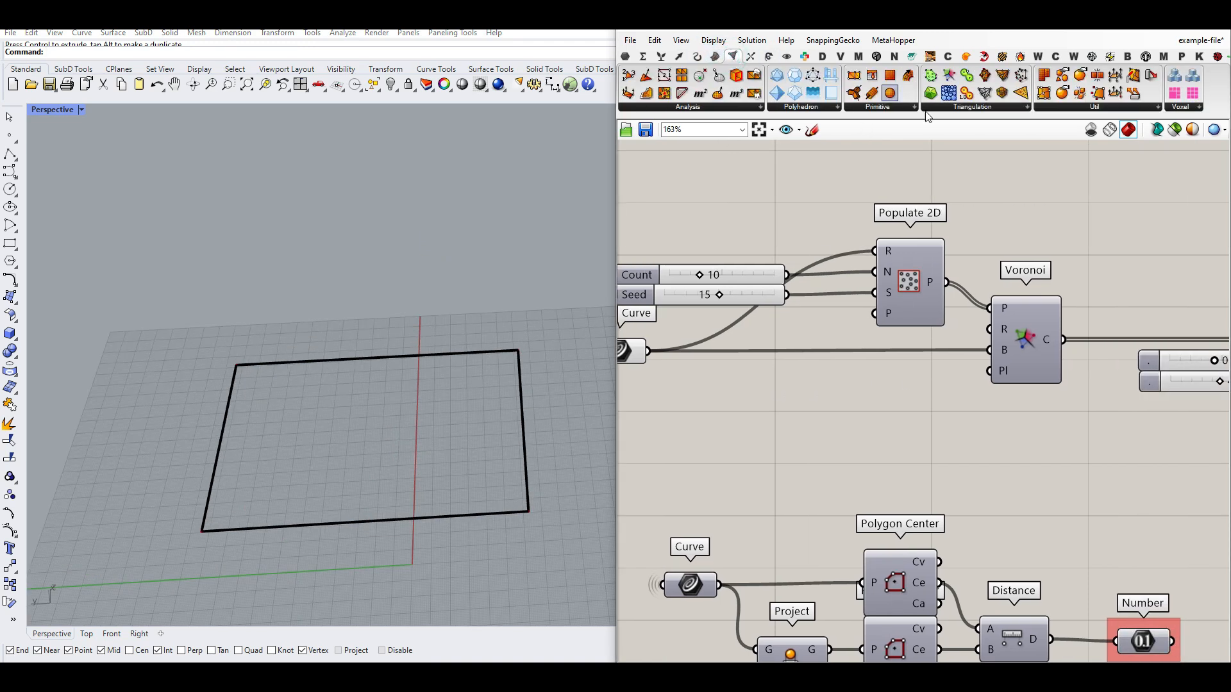
left_click(996, 109)
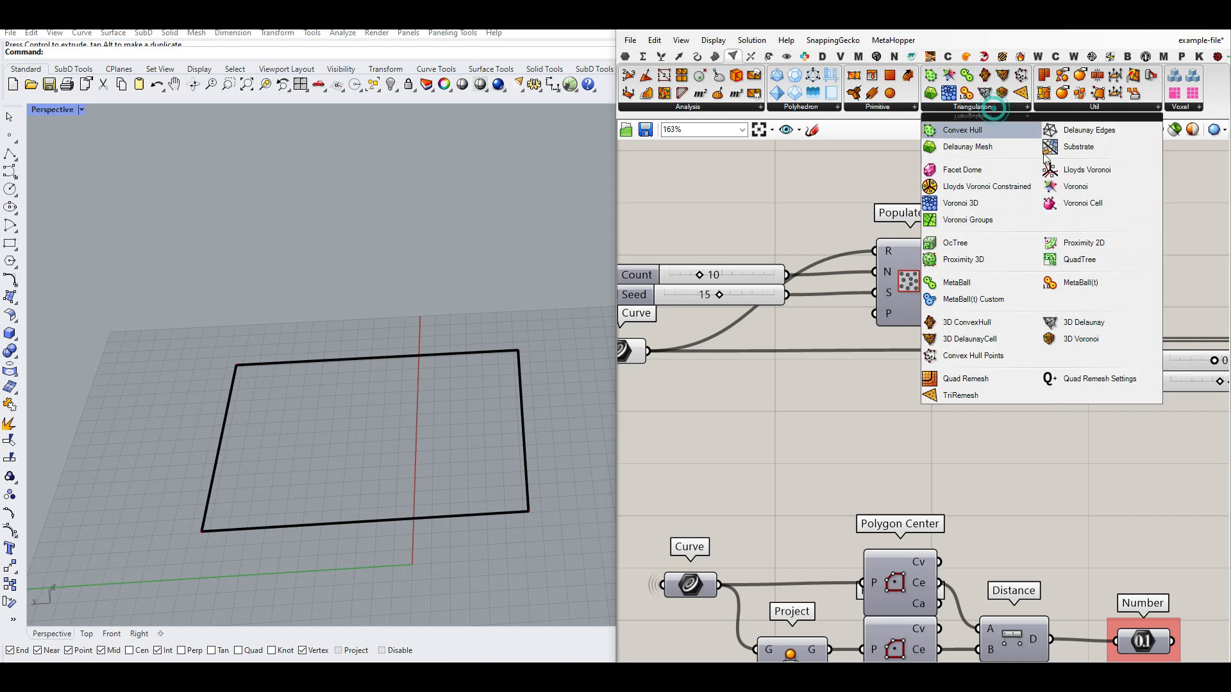
right_click(1022, 336)
left_click(1032, 357)
scroll(939, 273, "up", 2)
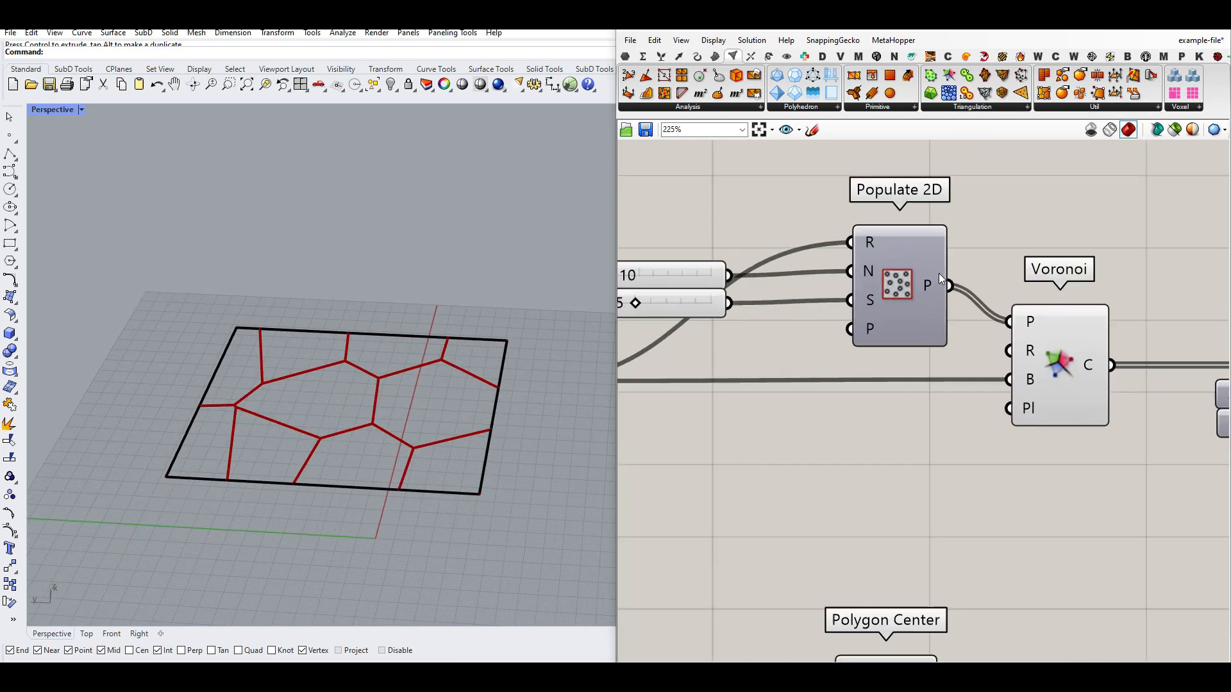
Look up Populate 2D among the grid components and turn on the preview of the definition's Populate 2D component
left_click(684, 57)
left_click(677, 107)
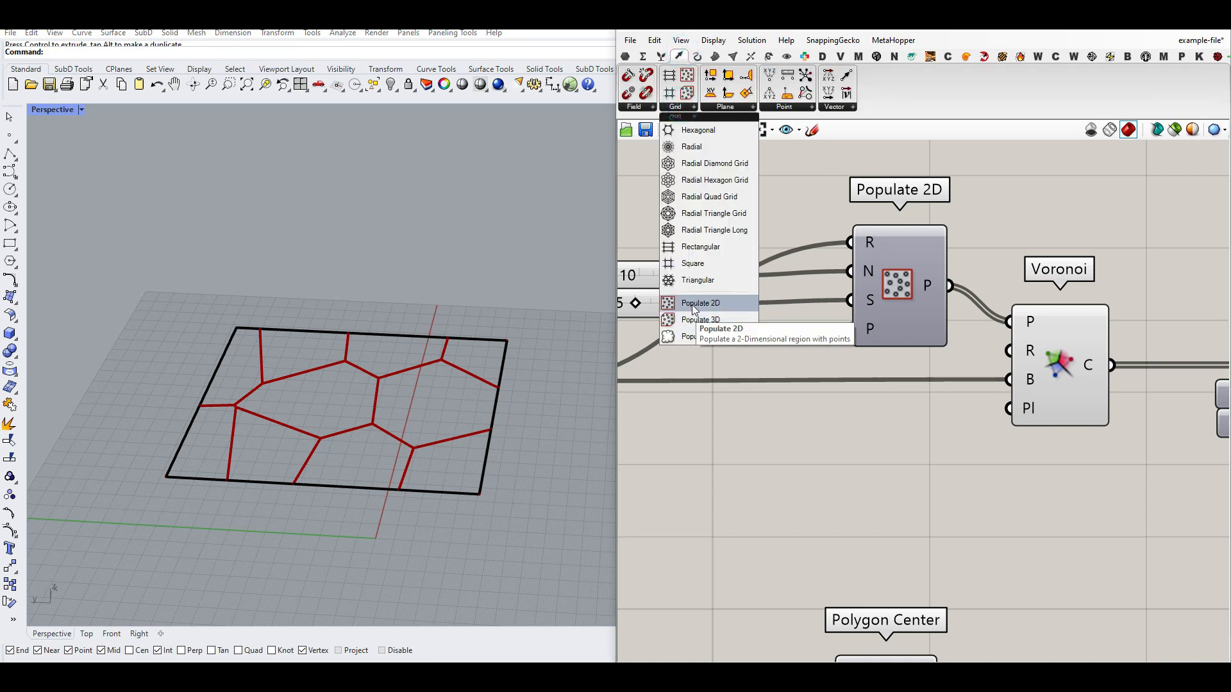
right_click(891, 274)
left_click(912, 298)
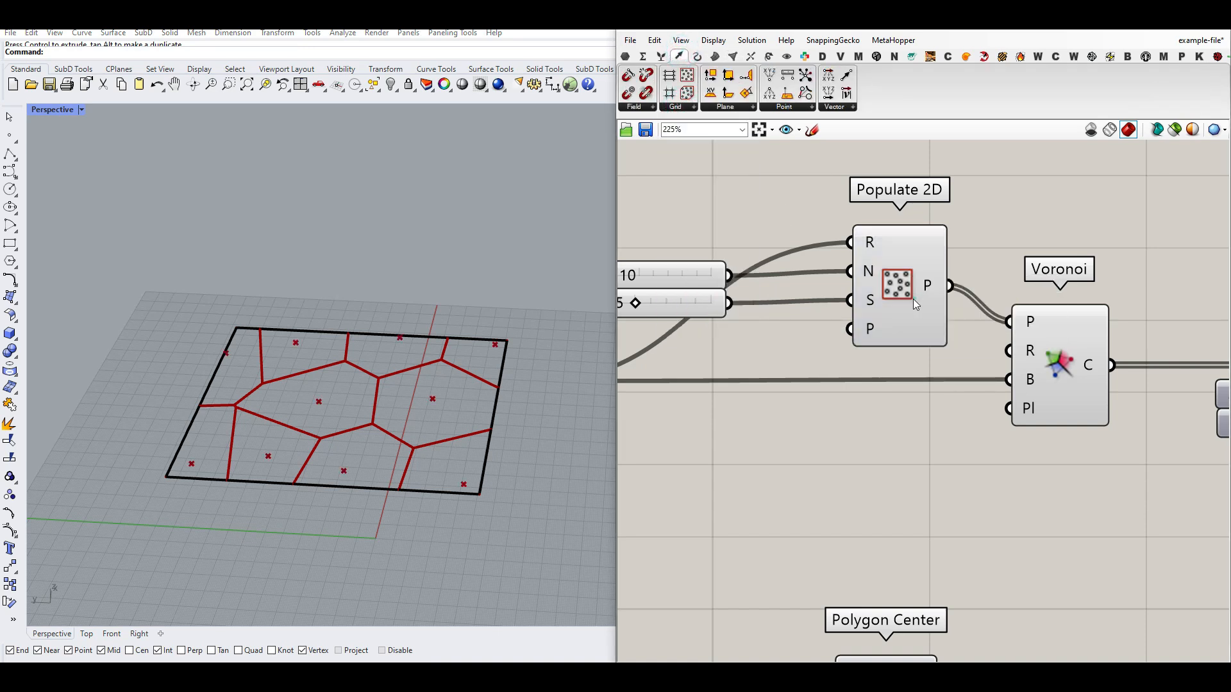
Set the Cell Count to 13 and the Cell Seed to 11, and check the Voronoi component's inputs
right_click_drag(685, 292, 795, 294)
left_click_drag(720, 282, 729, 307)
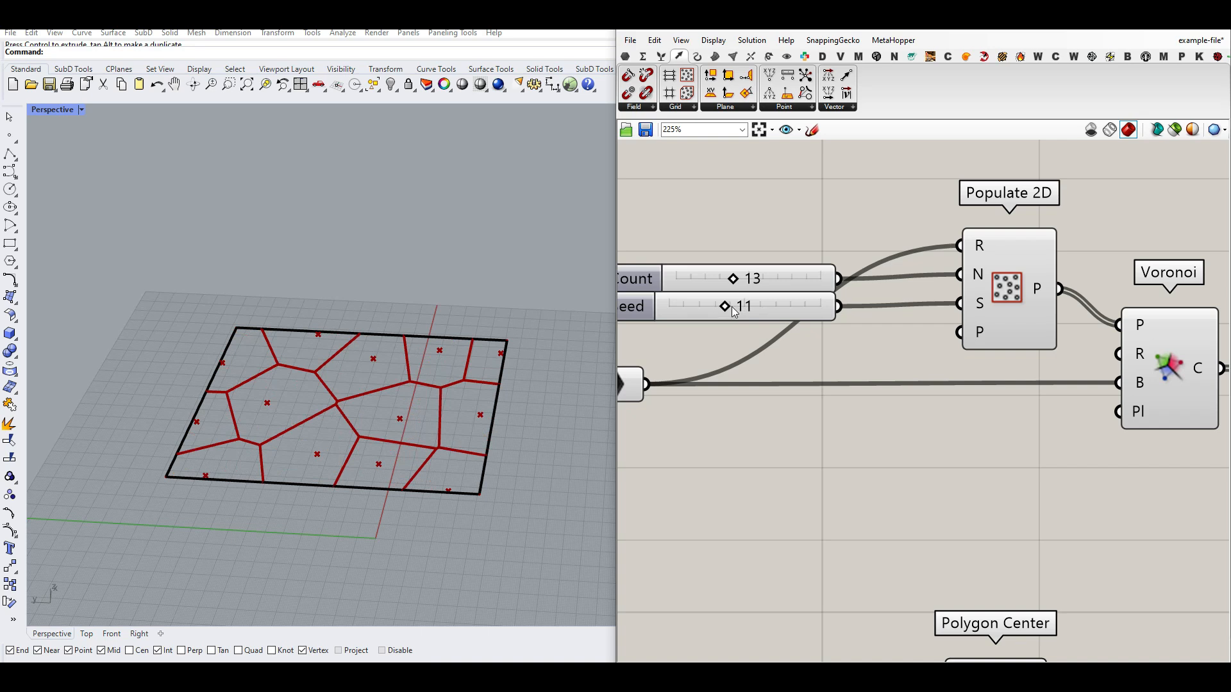
mouse_move(1130, 327)
right_click_drag(1040, 369, 968, 357)
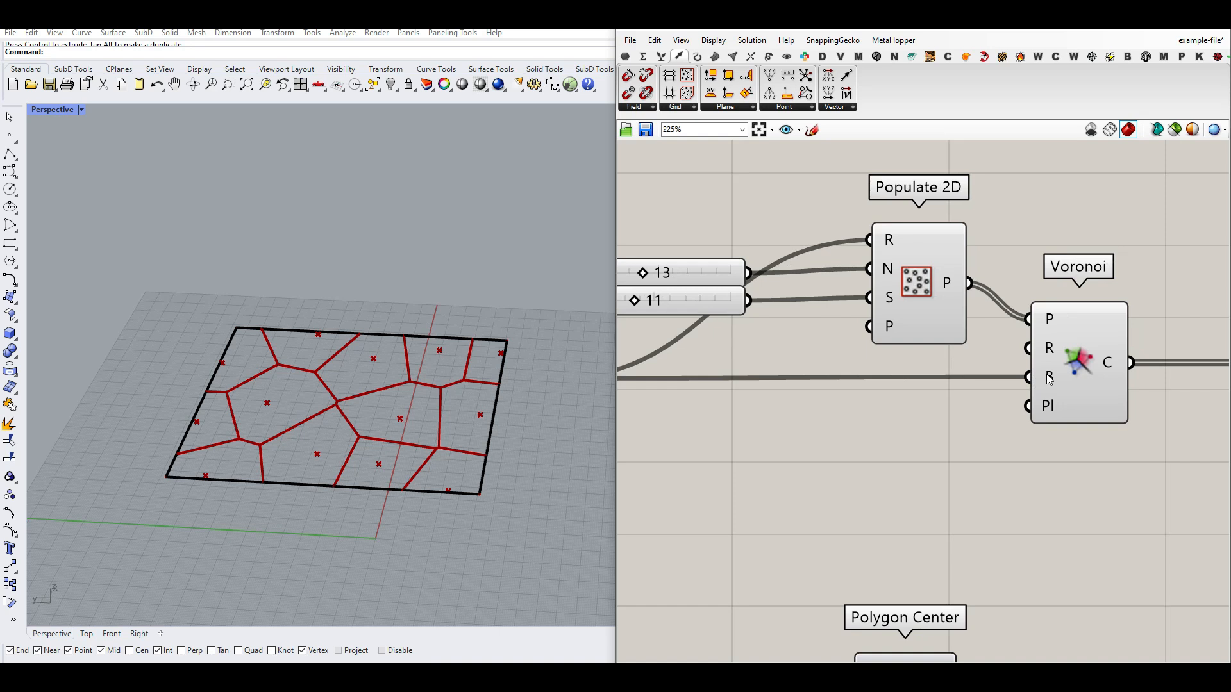
Stretch the boundary rectangle in one direction and raise the Cell Count to get more Voronoi cells
right_click_drag(1049, 379, 1226, 363)
left_click(767, 362)
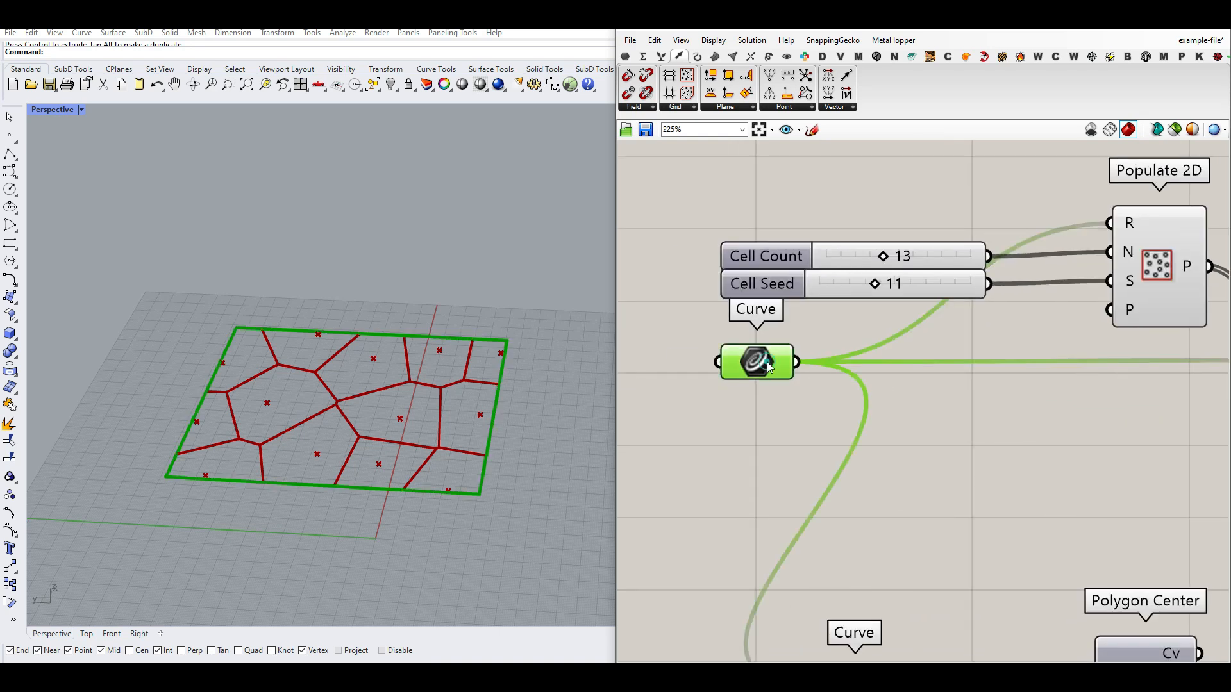
left_click(370, 333)
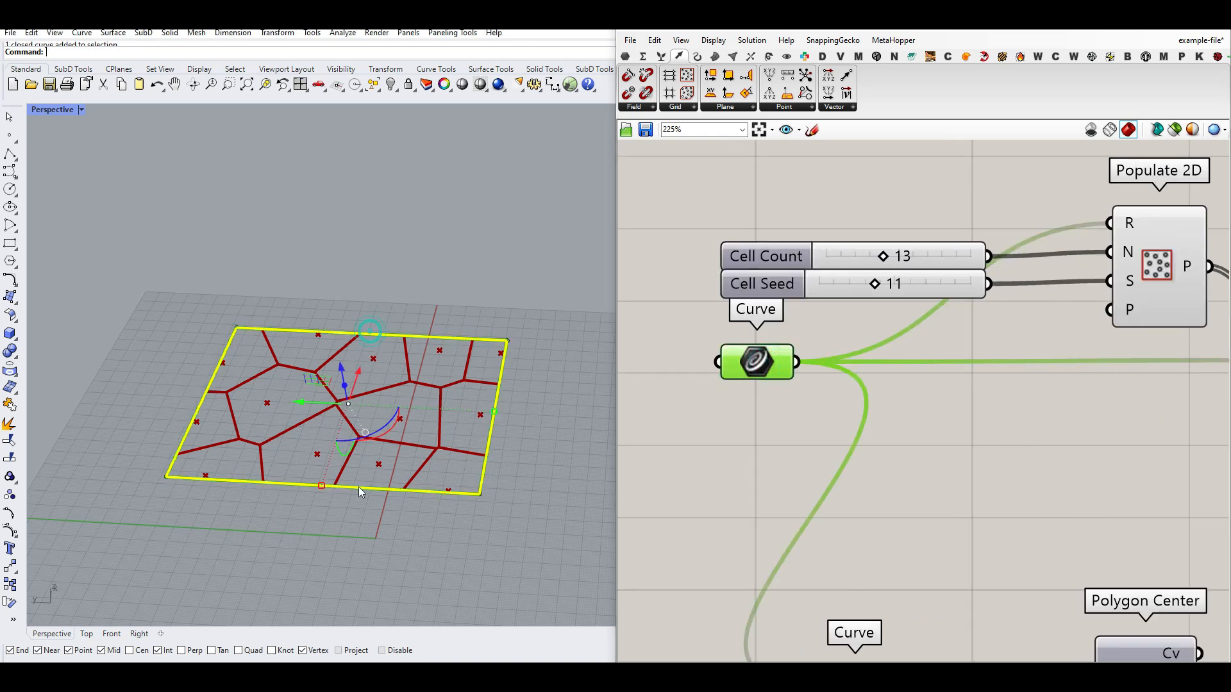
left_click_drag(321, 487, 316, 507)
left_click(443, 300)
scroll(385, 406, "up", 2)
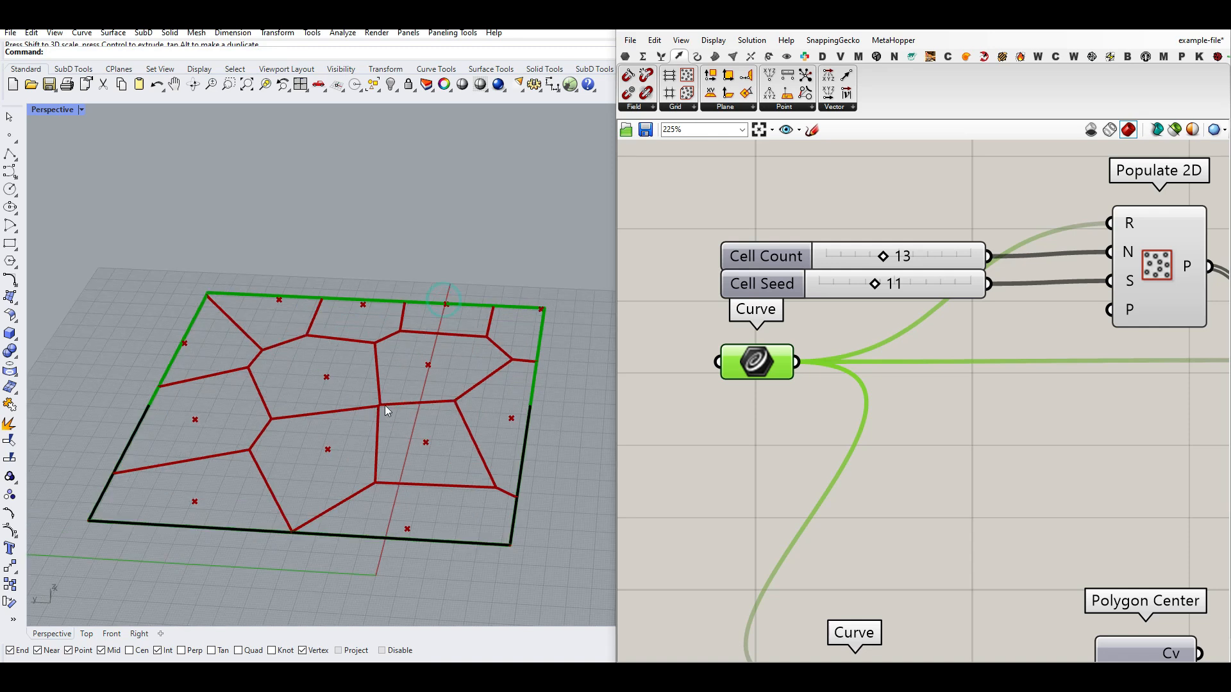
left_click_drag(883, 256, 921, 262)
Examine the Top cluster's Geometry, Percentage and Seed inputs and the two geometry outputs it feeds onward
right_click_drag(955, 330, 794, 312)
scroll(794, 312, "down", 5)
right_click_drag(1008, 323, 792, 324)
scroll(966, 300, "up", 4)
right_click_drag(975, 300, 873, 304)
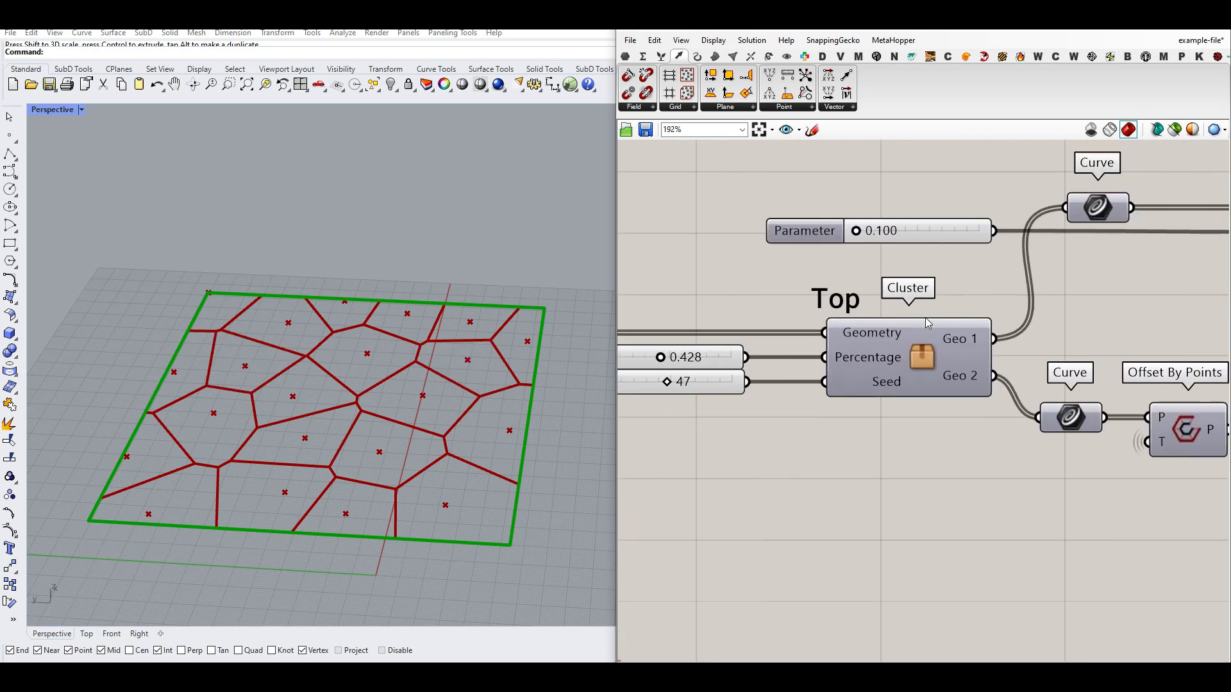
scroll(926, 327, "down", 3)
mouse_move(923, 341)
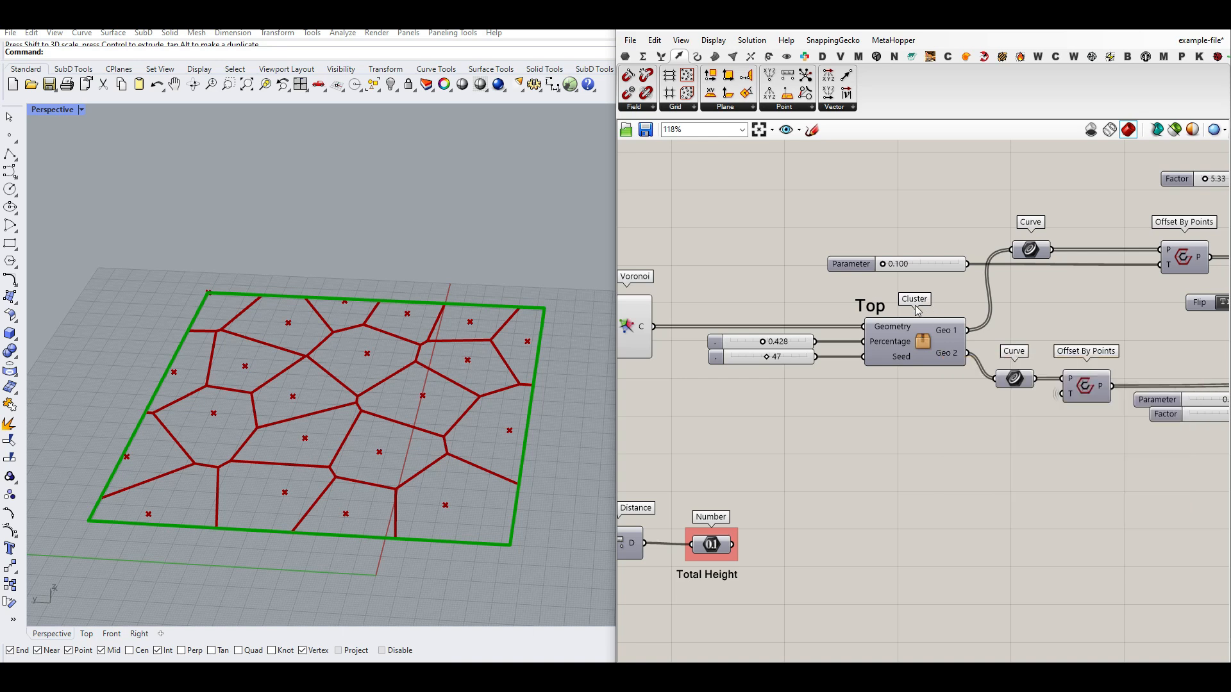
scroll(812, 373, "up", 2)
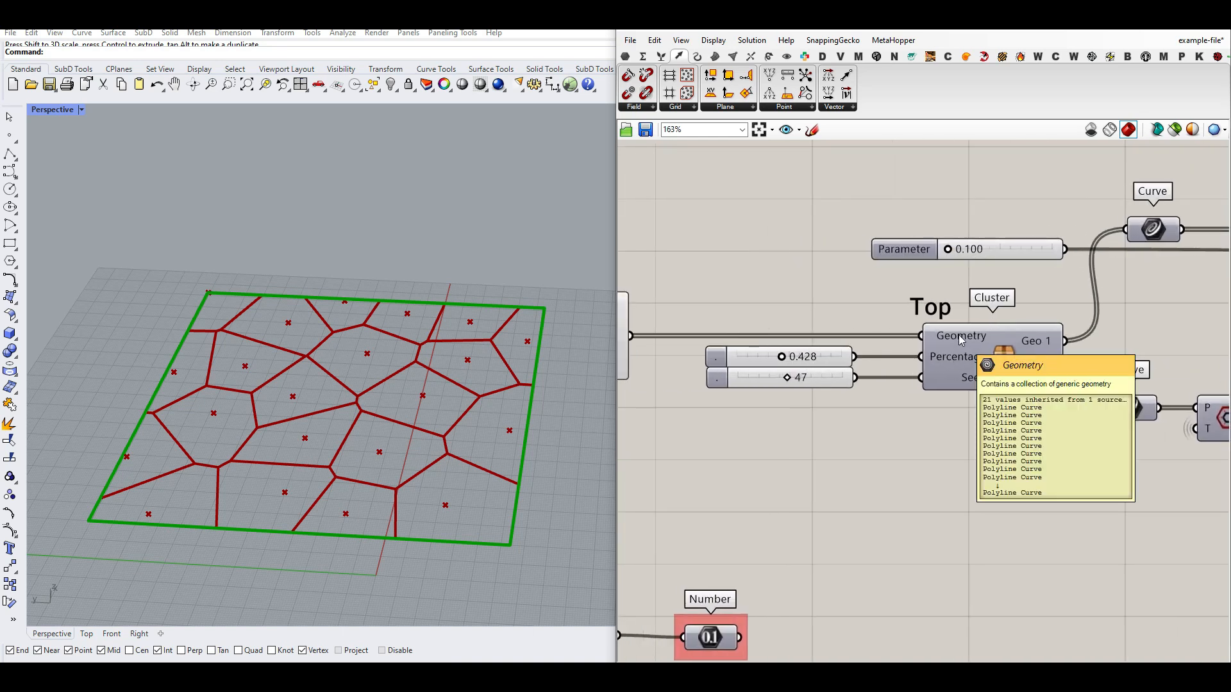
scroll(960, 340, "up", 2)
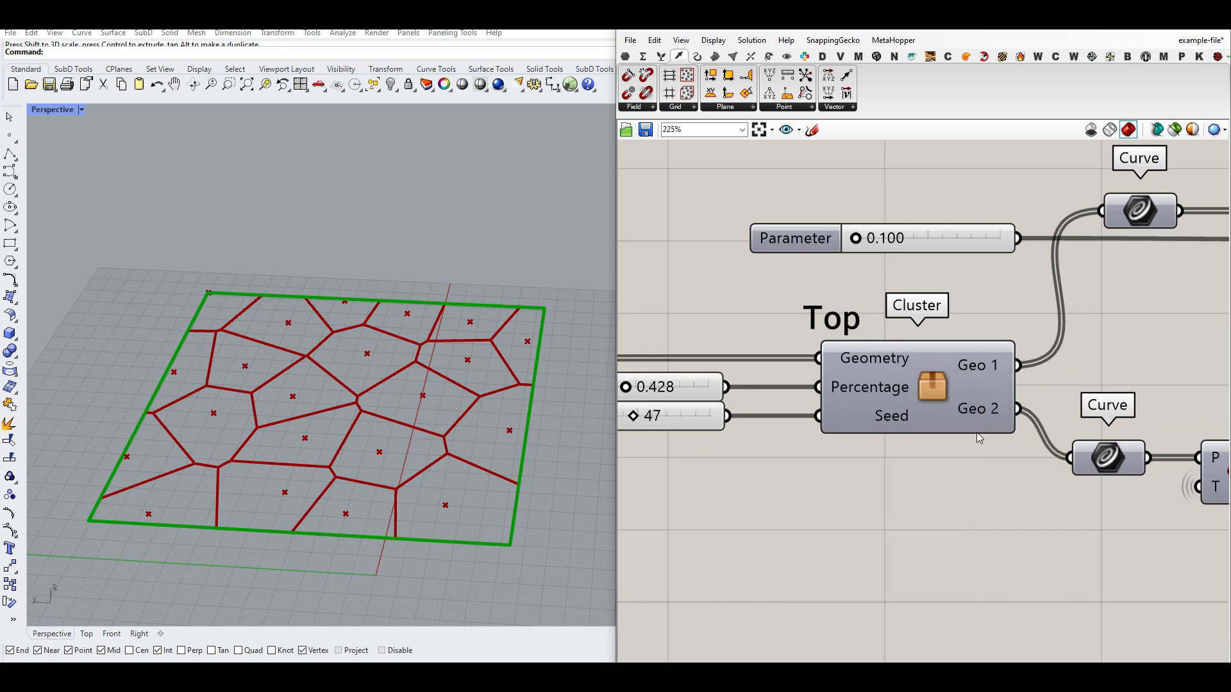
scroll(700, 437, "down", 2)
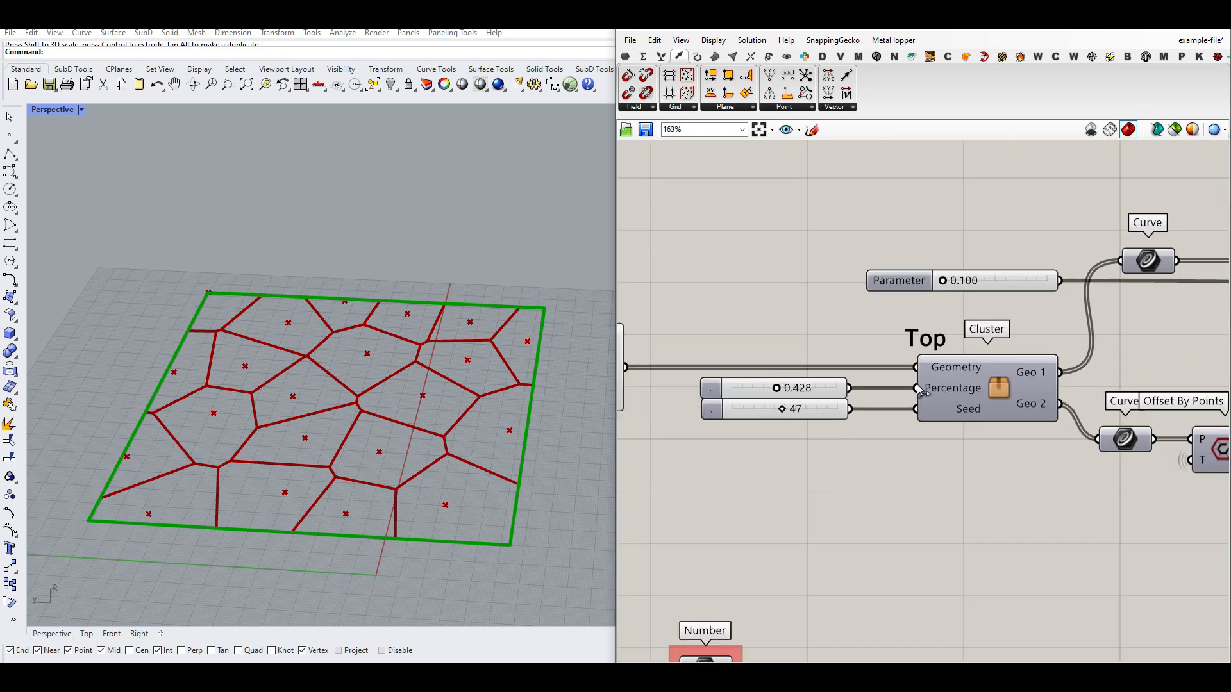
right_click_drag(742, 368, 780, 361)
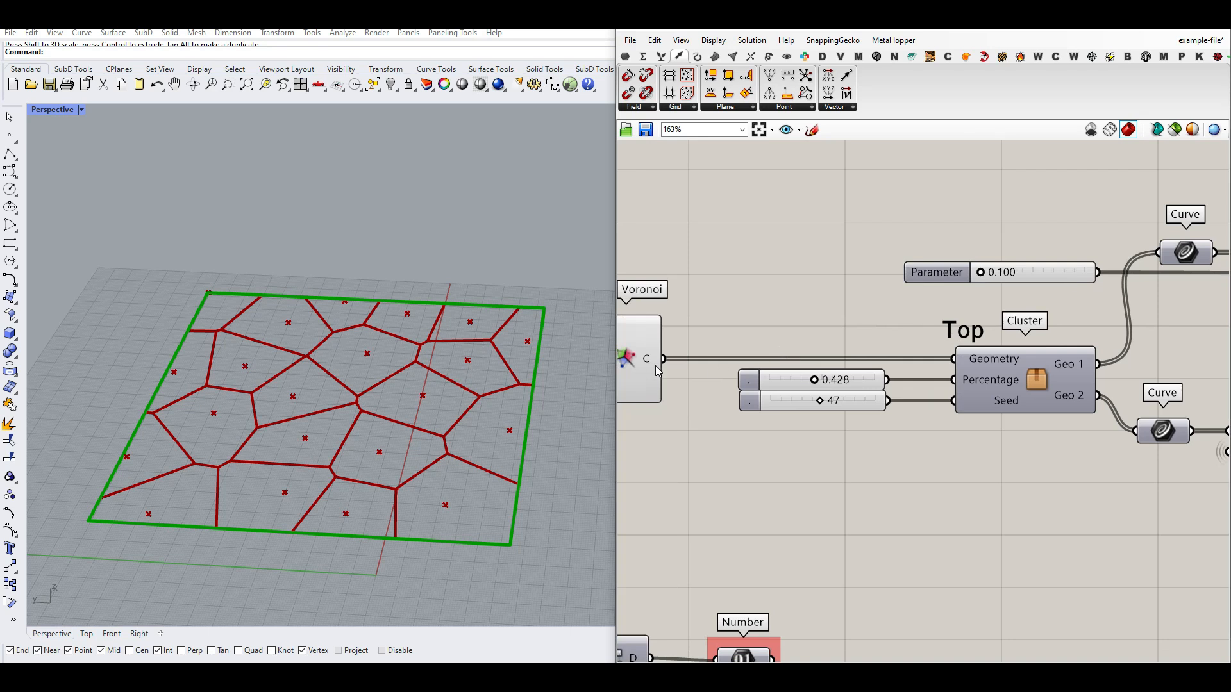
mouse_move(997, 360)
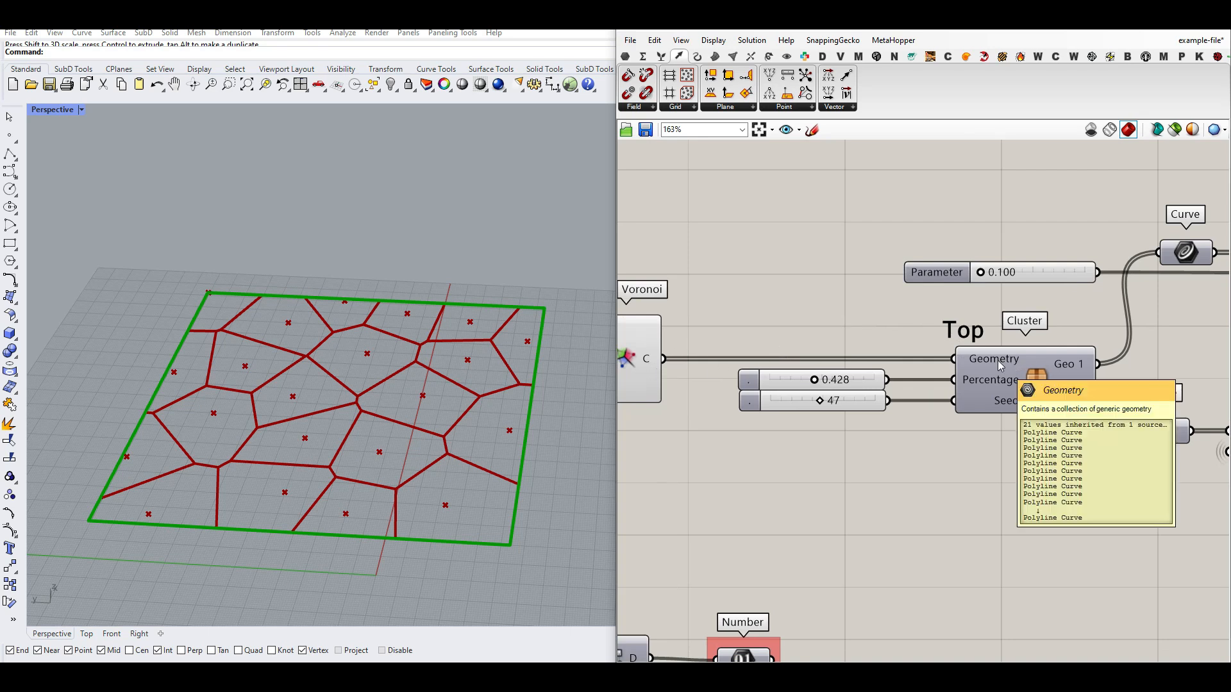
right_click_drag(1045, 462, 887, 463)
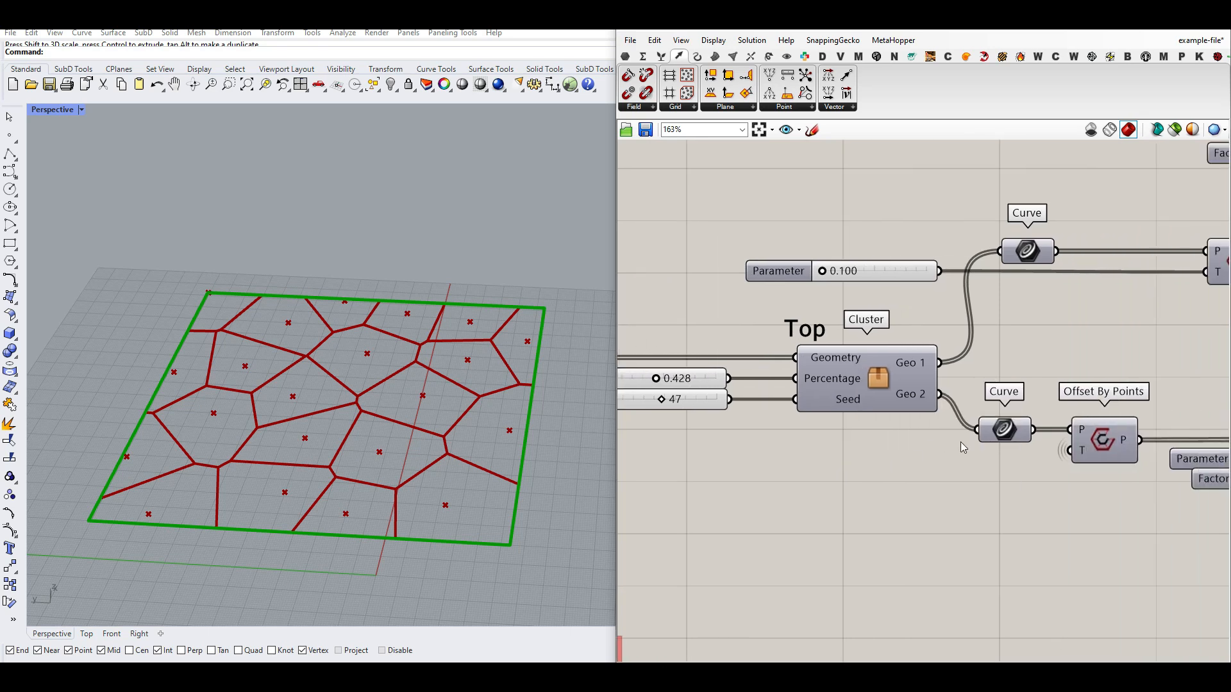
Add a Surface parameter and connect the Curve parameter from the Top cluster's Geo 2 output to it
right_click(1002, 429)
left_click(1010, 436)
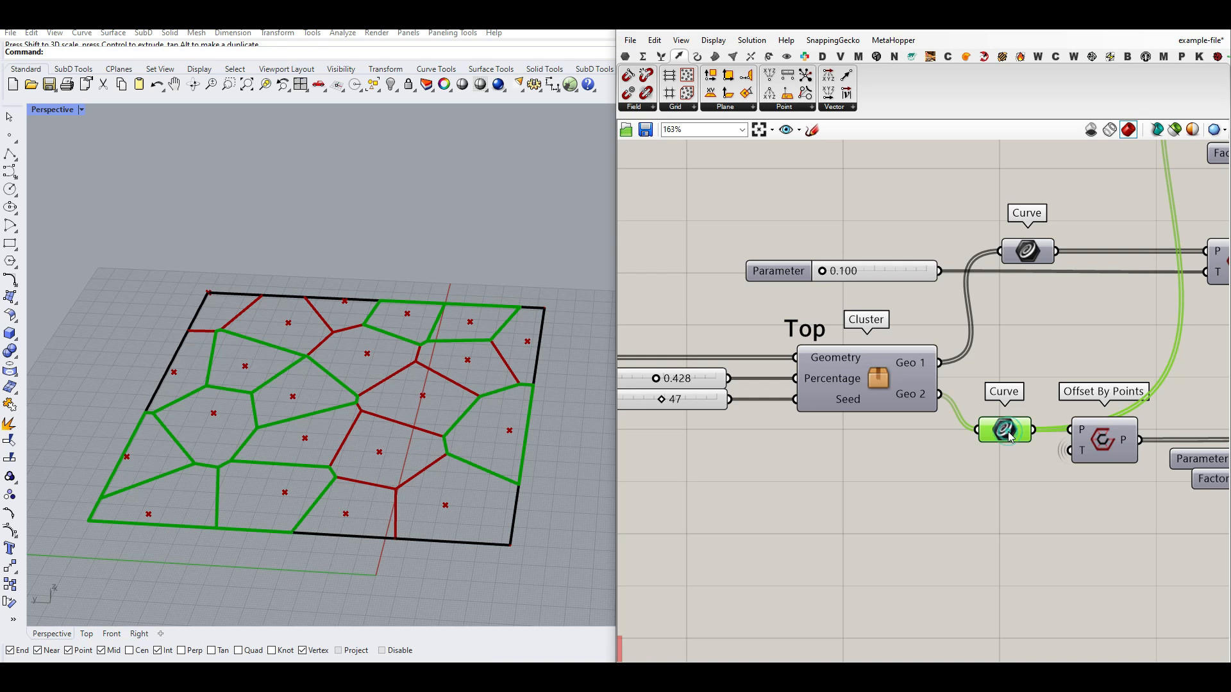
left_click(631, 58)
left_click_drag(736, 94, 1058, 482)
left_click_drag(1032, 431, 1042, 478)
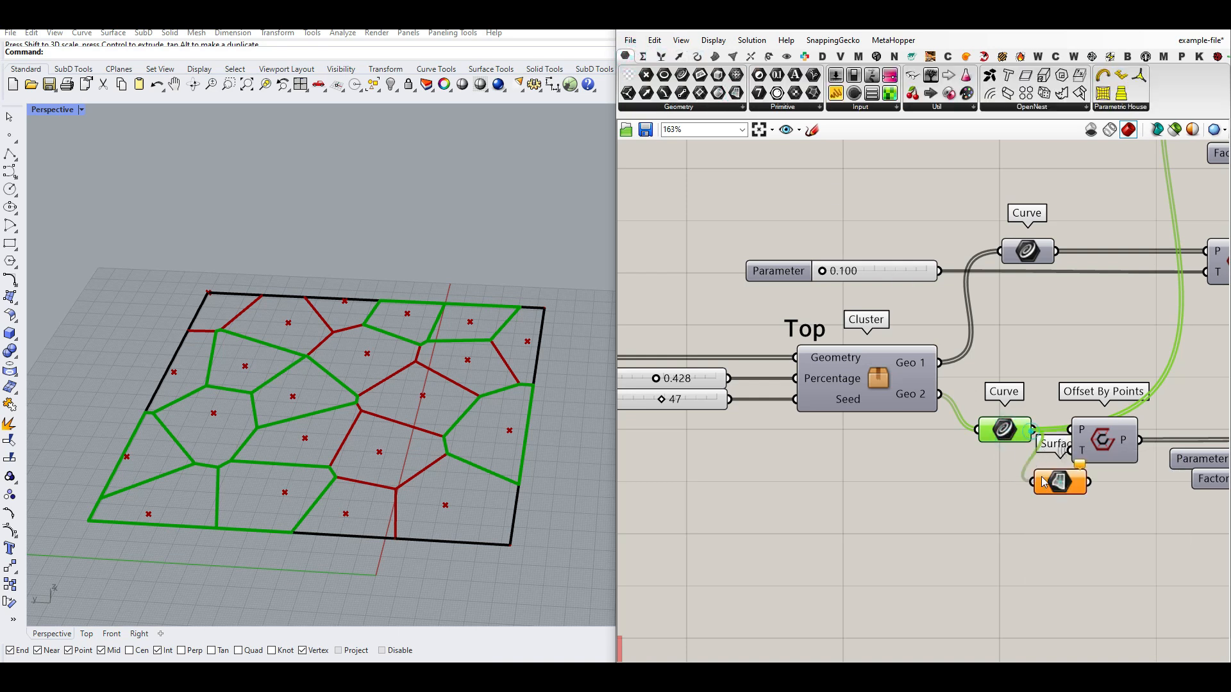
Set the Top cluster's Percentage to 0.000 and check its outputs
scroll(775, 410, "up", 3)
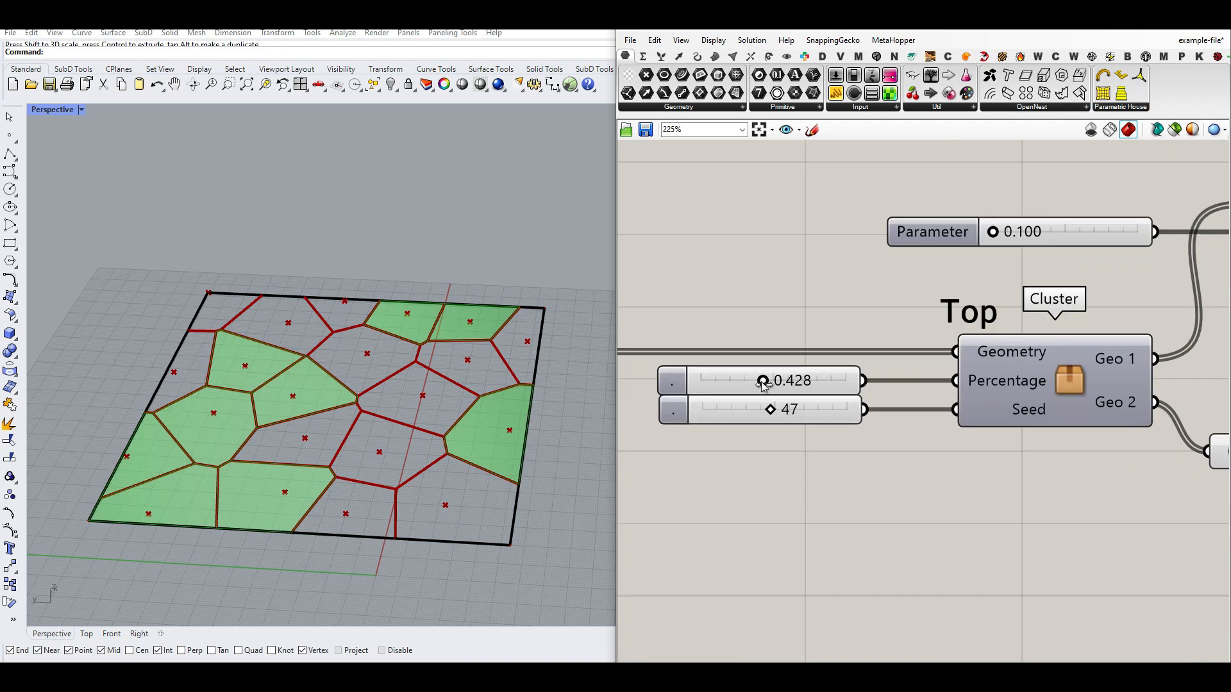
left_click_drag(762, 380, 669, 391)
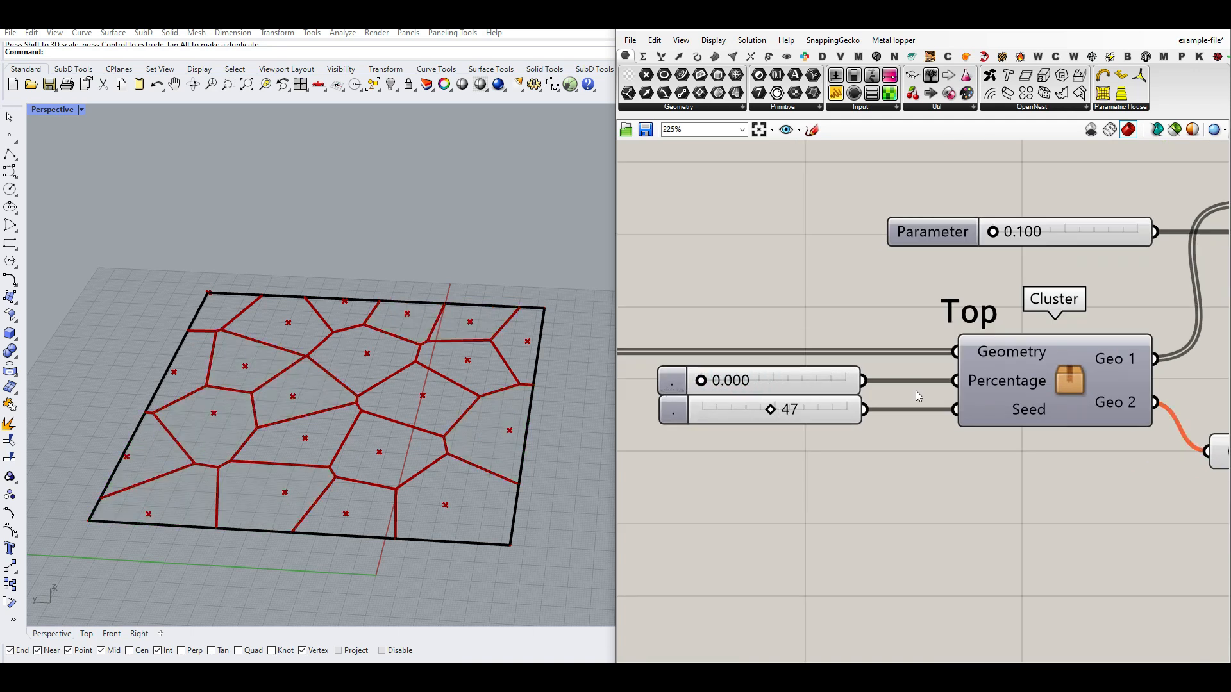
right_click_drag(1106, 397, 934, 388)
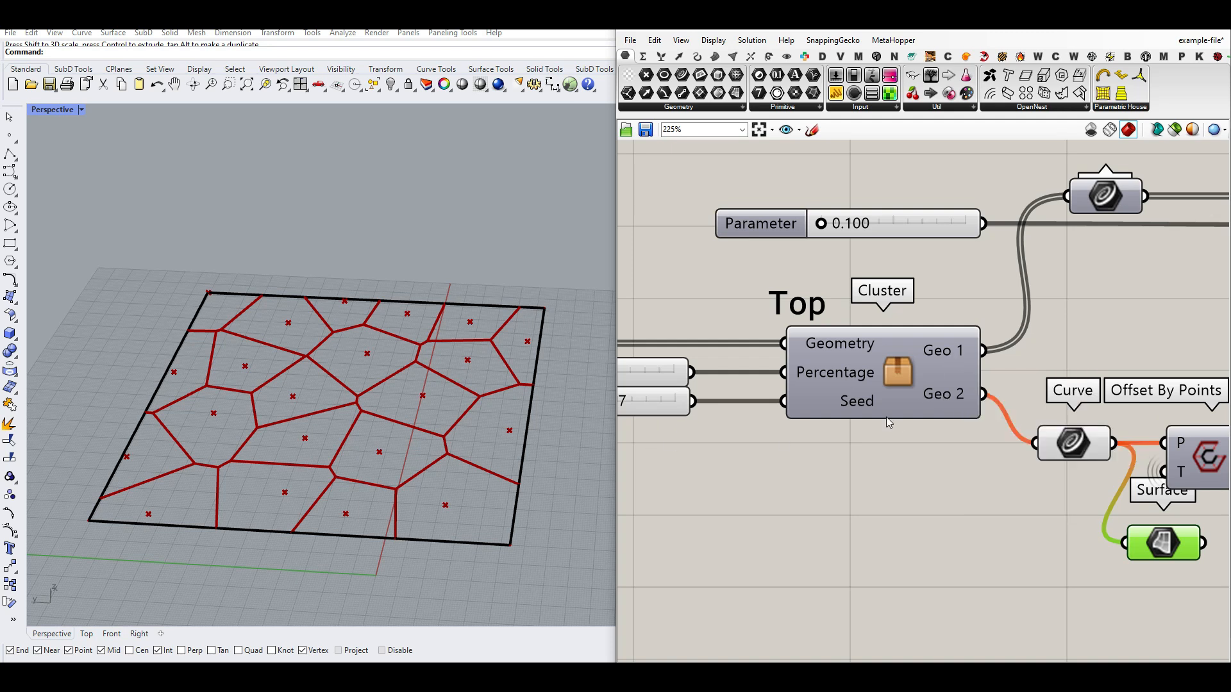
Set the Top cluster's Percentage to 1.000 and inspect the list in its Geo 2 output
right_click_drag(731, 449, 888, 461)
left_click_drag(687, 384, 838, 390)
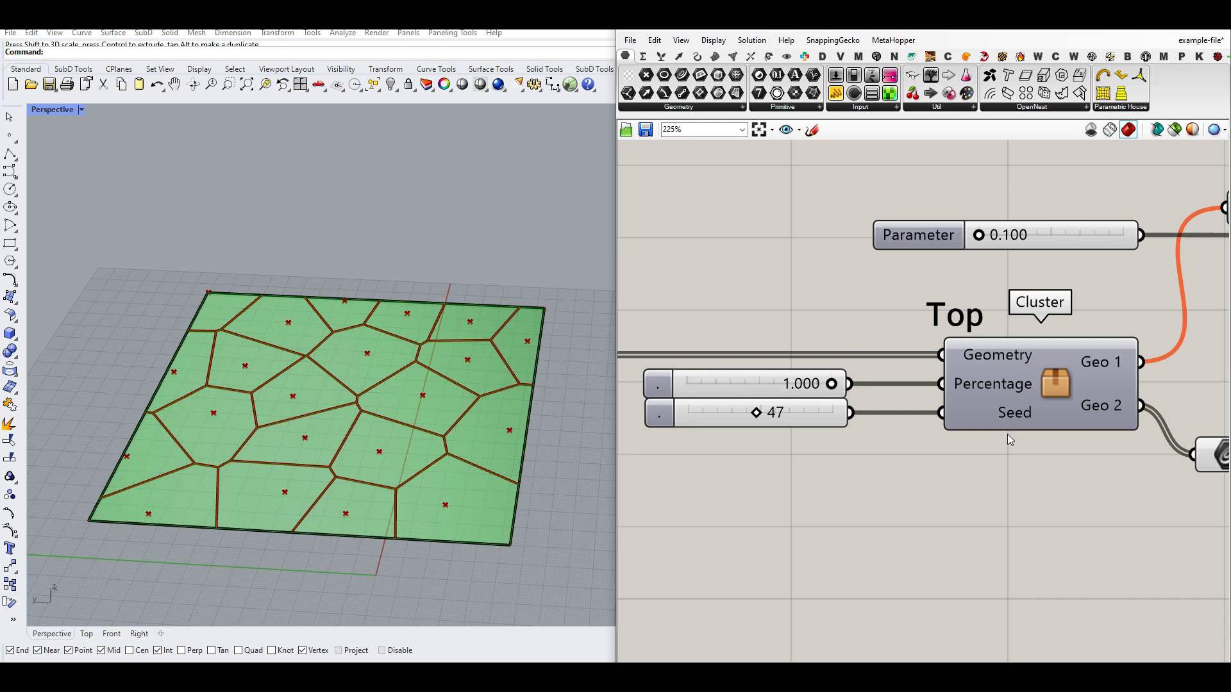
right_click_drag(1009, 440, 900, 431)
mouse_move(1011, 396)
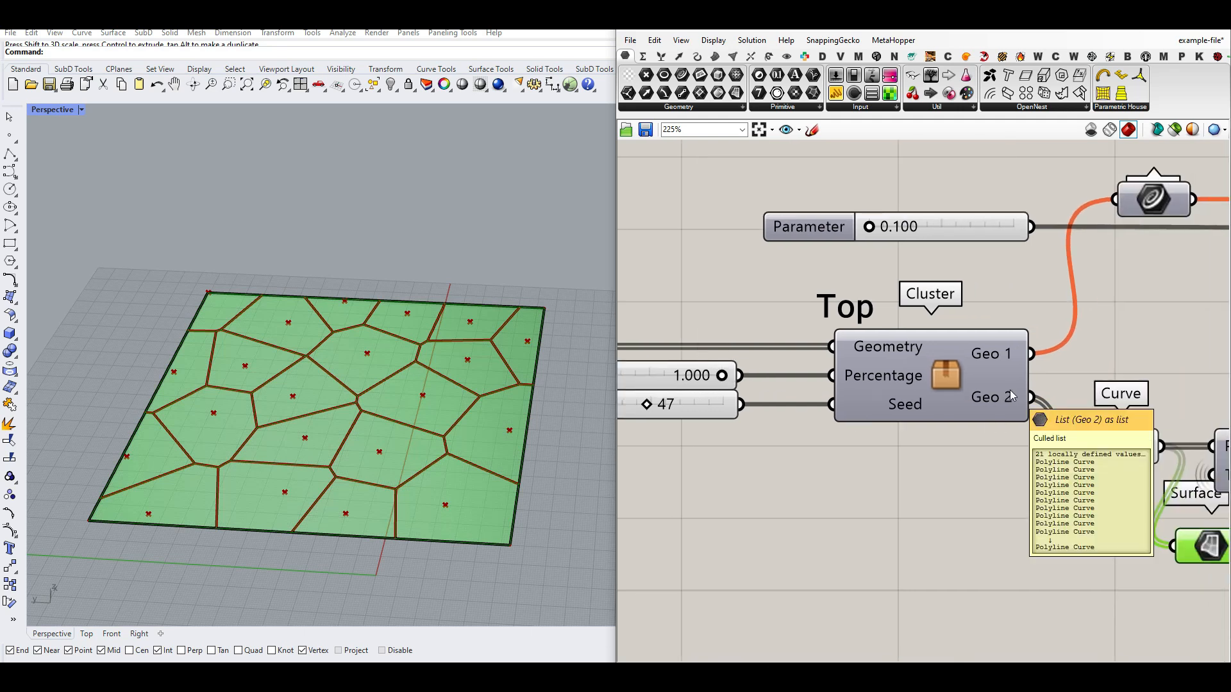
Set the Top cluster's Percentage to 0.583 and Seed to 57, and delete the Surface parameter on its Geo 2 branch
right_click_drag(783, 430, 870, 448)
left_click_drag(806, 401, 745, 421)
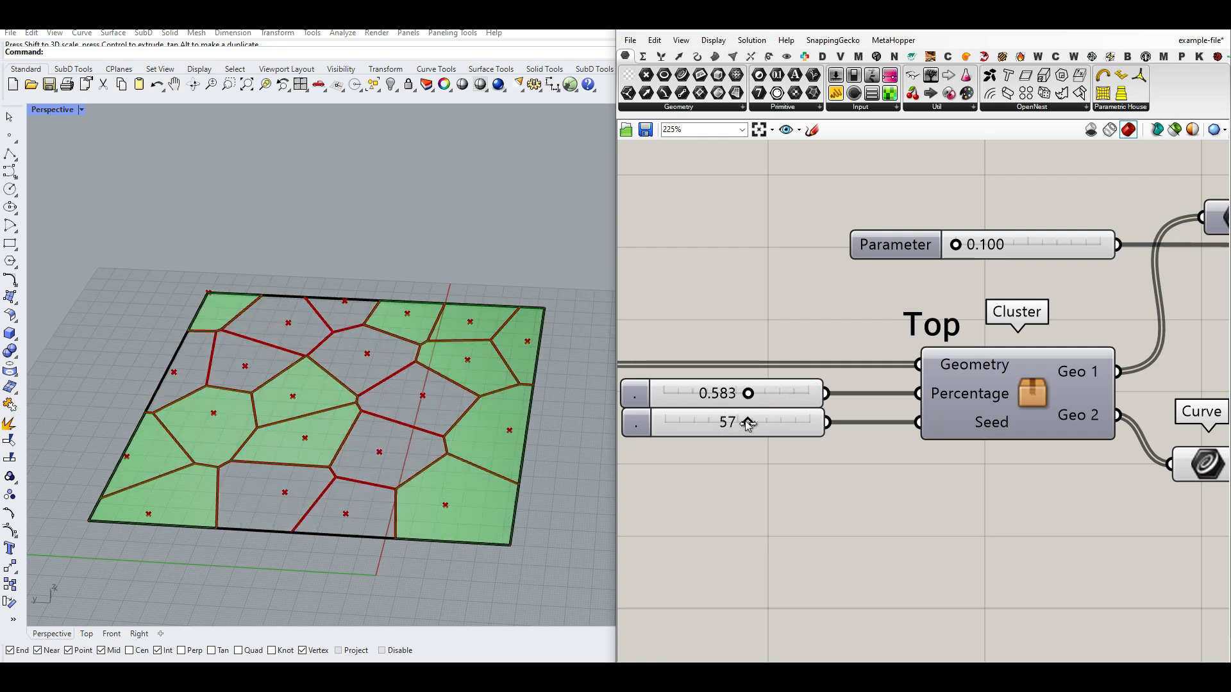
scroll(745, 420, "down", 3)
right_click_drag(1054, 447, 903, 448)
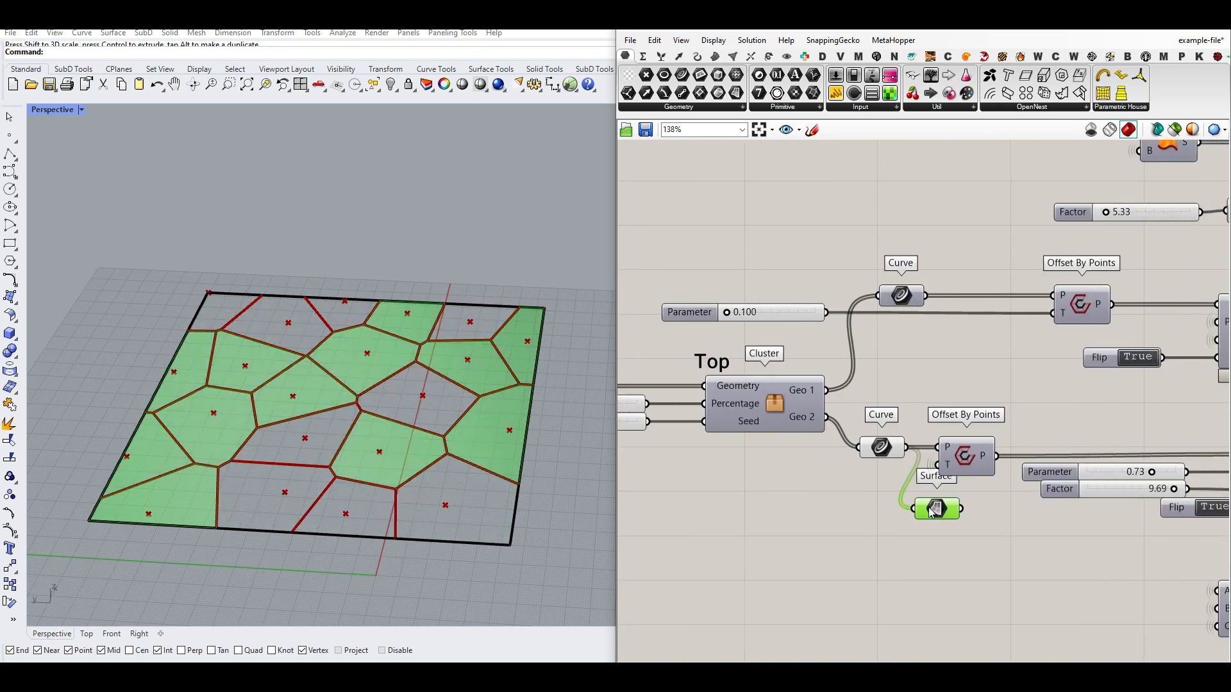
key("Delete")
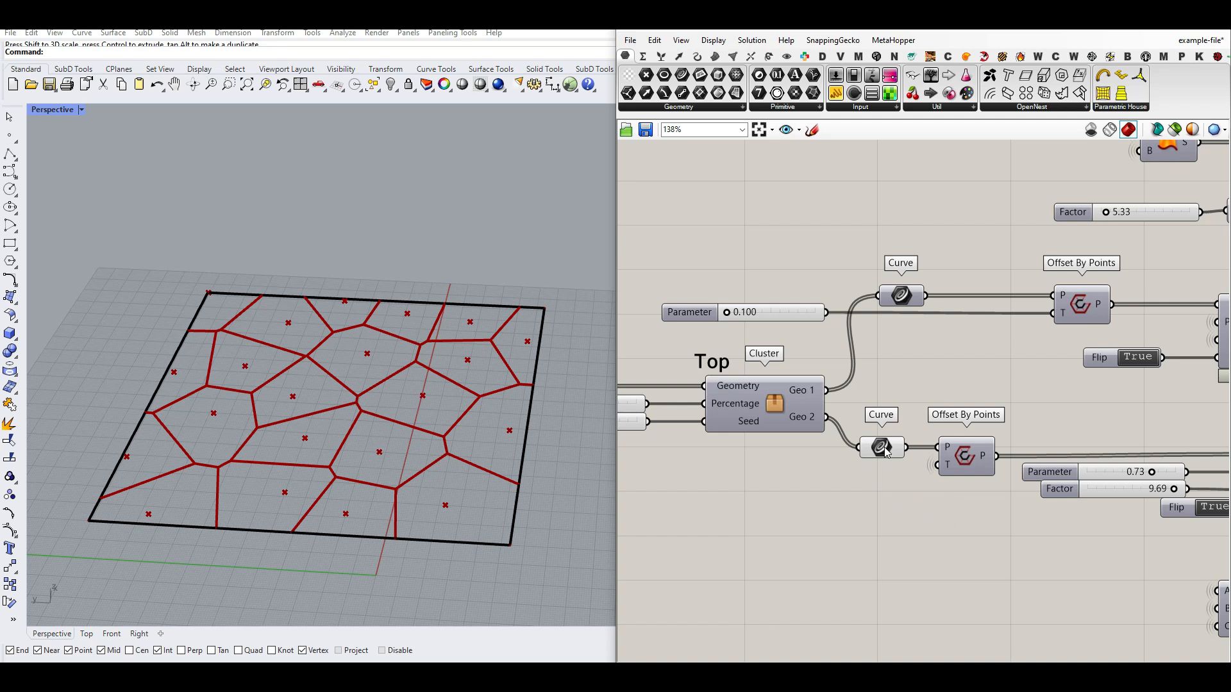
Turn on the preview of the Brep parameter on the Geo 1 branch and view its panels up close in the Perspective viewport
scroll(882, 442, "down", 5)
right_click_drag(875, 426, 862, 382)
right_click_drag(778, 461, 923, 434)
right_click_drag(1030, 368, 790, 462)
scroll(800, 446, "up", 3)
right_click(1078, 385)
left_click(1096, 407)
left_click(1079, 382)
right_click_drag(452, 510, 406, 425)
right_click_drag(376, 338, 387, 440)
scroll(353, 398, "up", 5)
right_click_drag(353, 398, 364, 423)
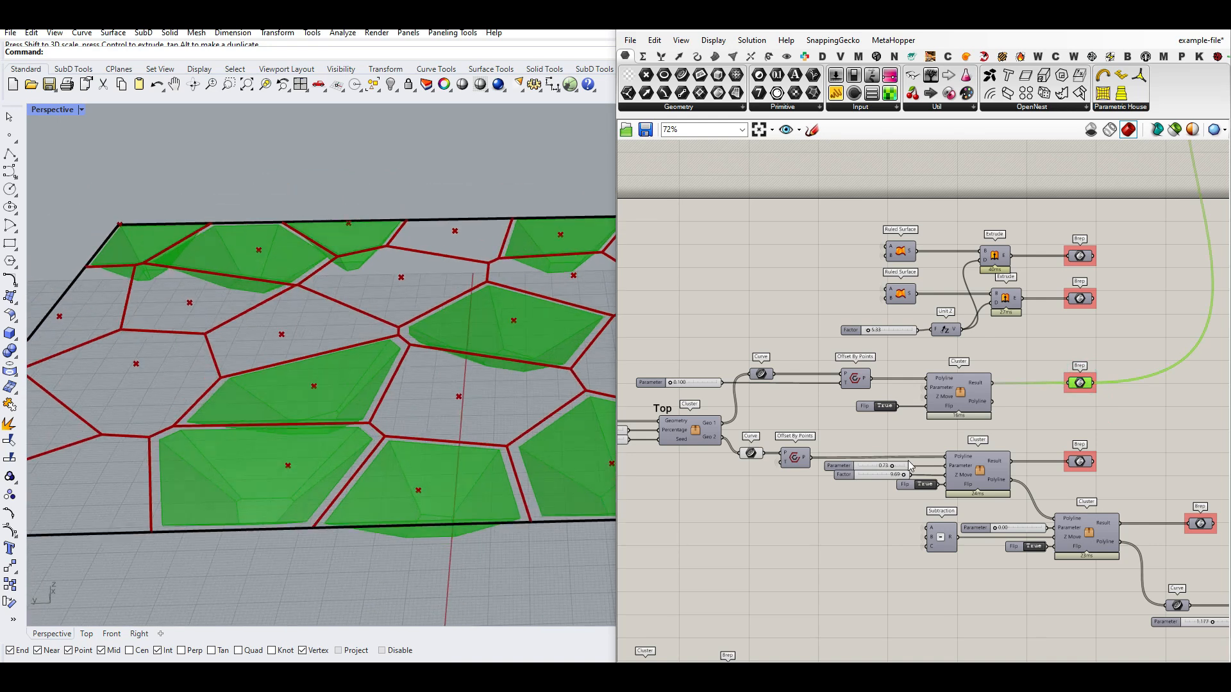
Enable the custom preview for the Brep geometry coming from the Geo 1 branch
left_click(870, 429)
right_click_drag(1132, 384, 895, 567)
left_click(966, 418)
scroll(895, 566, "down", 3)
scroll(1010, 338, "up", 5)
right_click_drag(1093, 357, 943, 363)
left_click_drag(934, 420, 1019, 320)
middle_click(1005, 295)
left_click(1005, 295)
left_click(1007, 293)
Examine the Polyline, Parameter, Z Move and Flip inputs of the cluster on the Geo 1 branch
right_click_drag(1006, 293, 1106, 209)
scroll(1106, 209, "down", 5)
right_click_drag(865, 465, 919, 414)
scroll(921, 417, "up", 3)
right_click(946, 429)
left_click(947, 430)
scroll(822, 469, "up", 4)
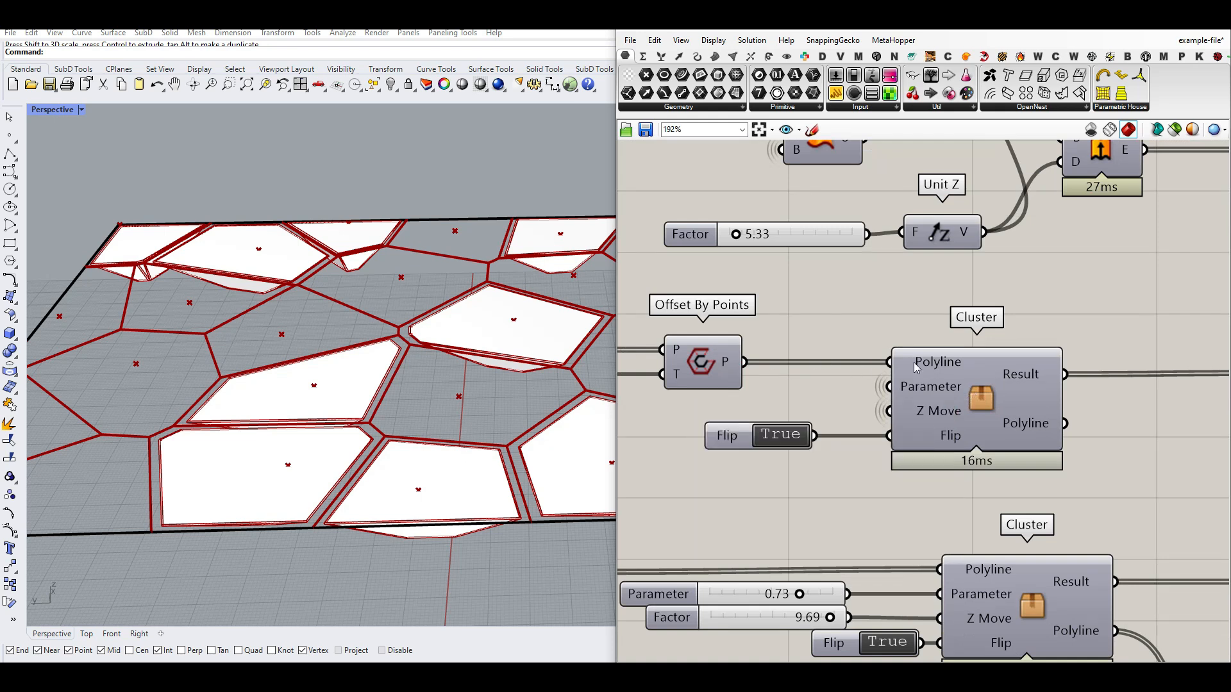
Select the Curve parameter fed by Geo 1 and inspect its cell outlines in the Perspective viewport
scroll(965, 395, "down", 3)
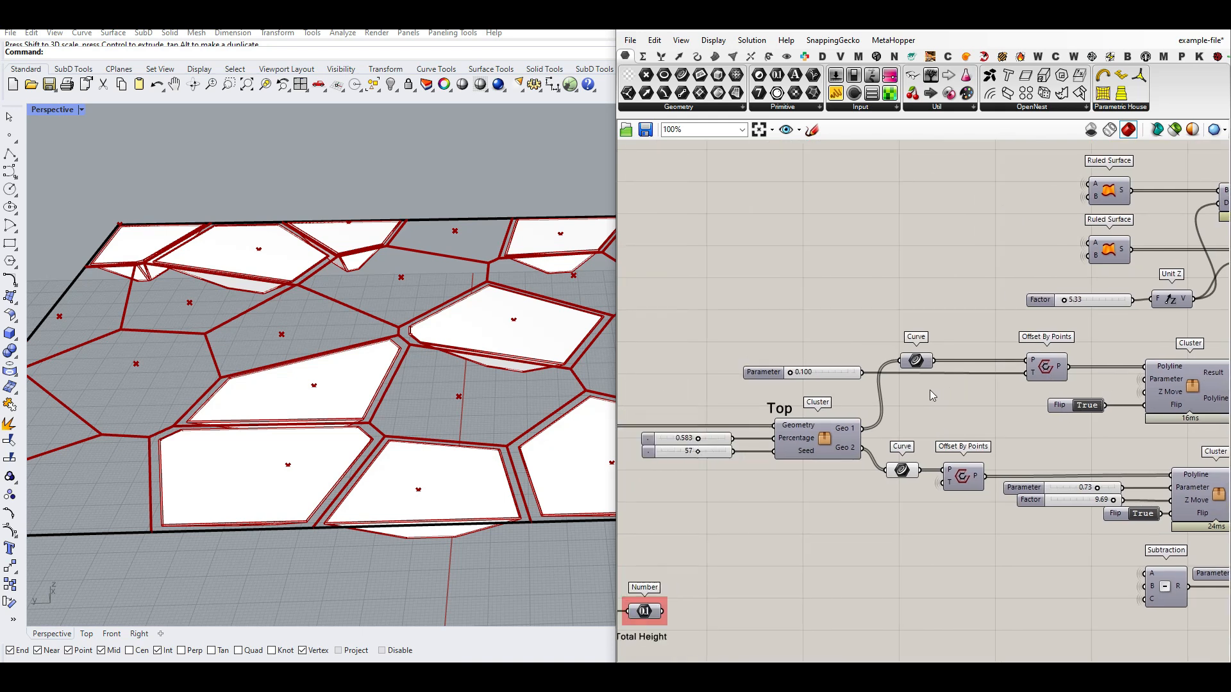
scroll(910, 372, "up", 3)
right_click(923, 358)
key("Escape")
left_click(921, 358)
scroll(434, 321, "down", 5)
right_click_drag(434, 321, 391, 386)
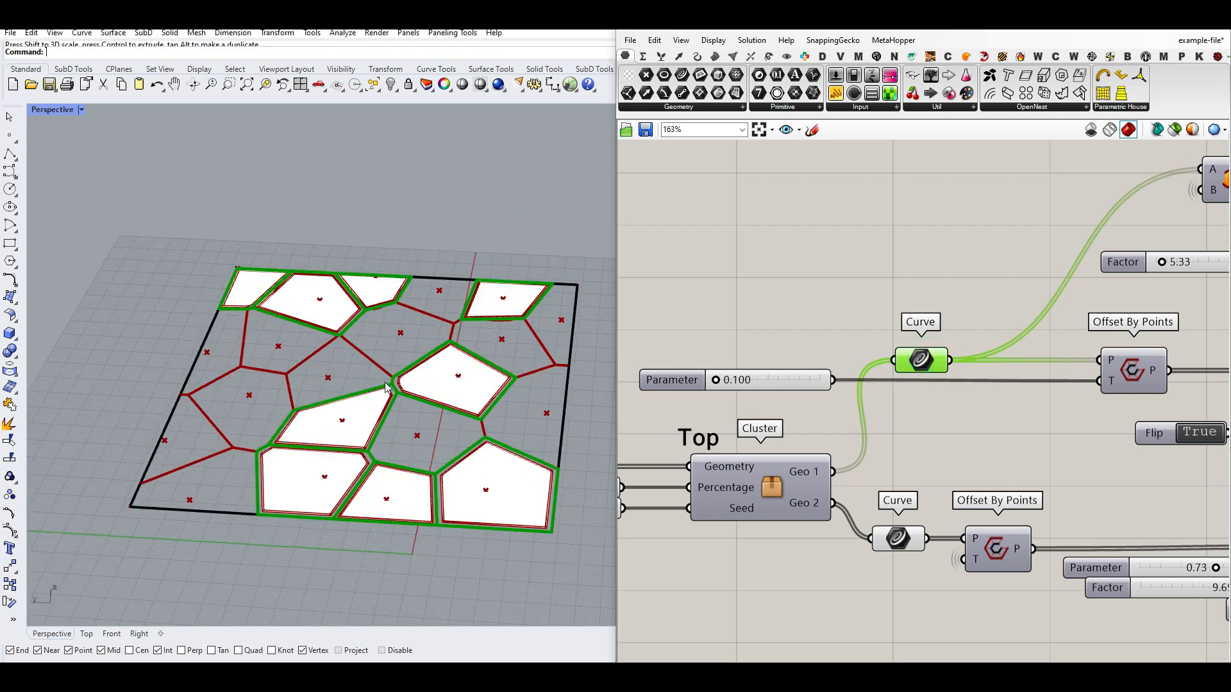
scroll(391, 386, "up", 3)
right_click_drag(1037, 327, 935, 324)
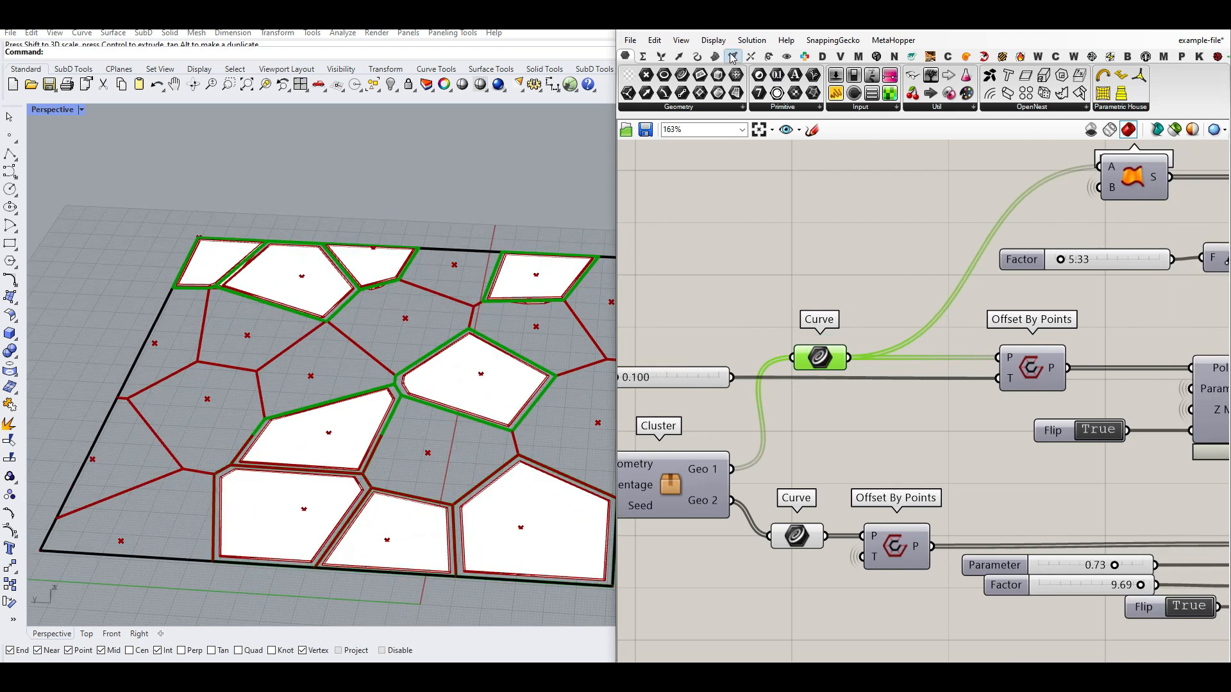
Add a separate Offset By Points component on the empty canvas above the Geo 1 Curve parameter
left_click(696, 56)
left_click(1024, 108)
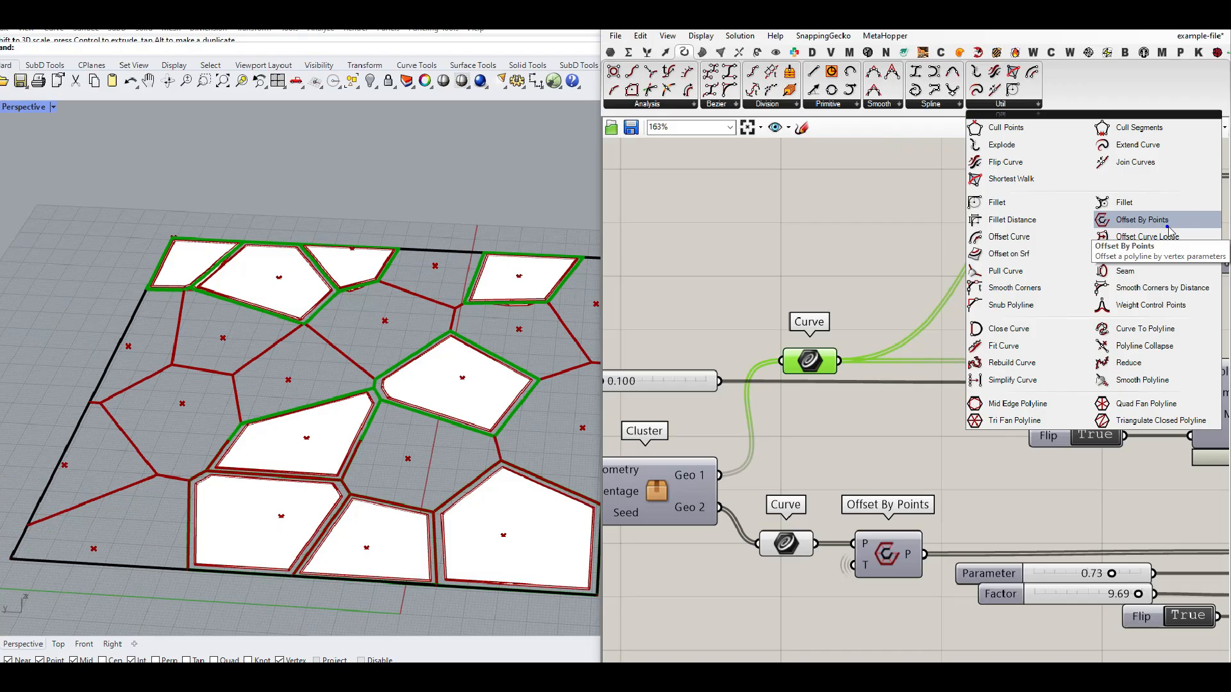
key("Escape")
right_click(1030, 358)
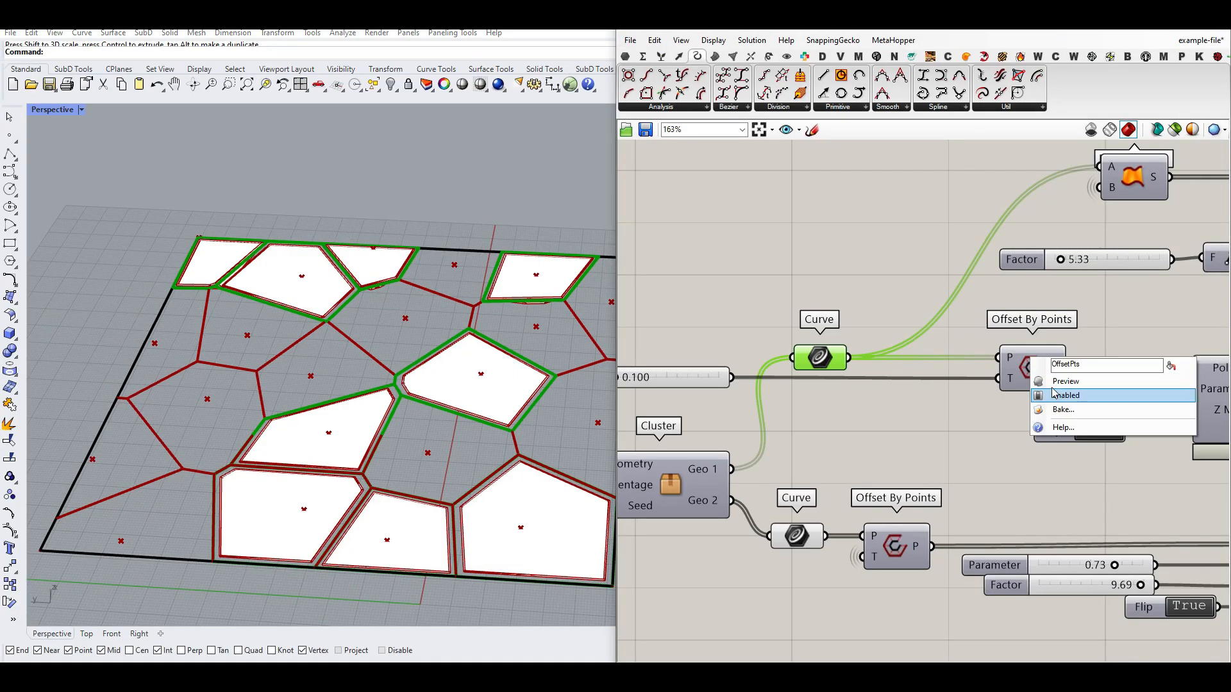
left_click(1020, 107)
left_click_drag(1119, 224, 872, 229)
scroll(809, 242, "down", 2)
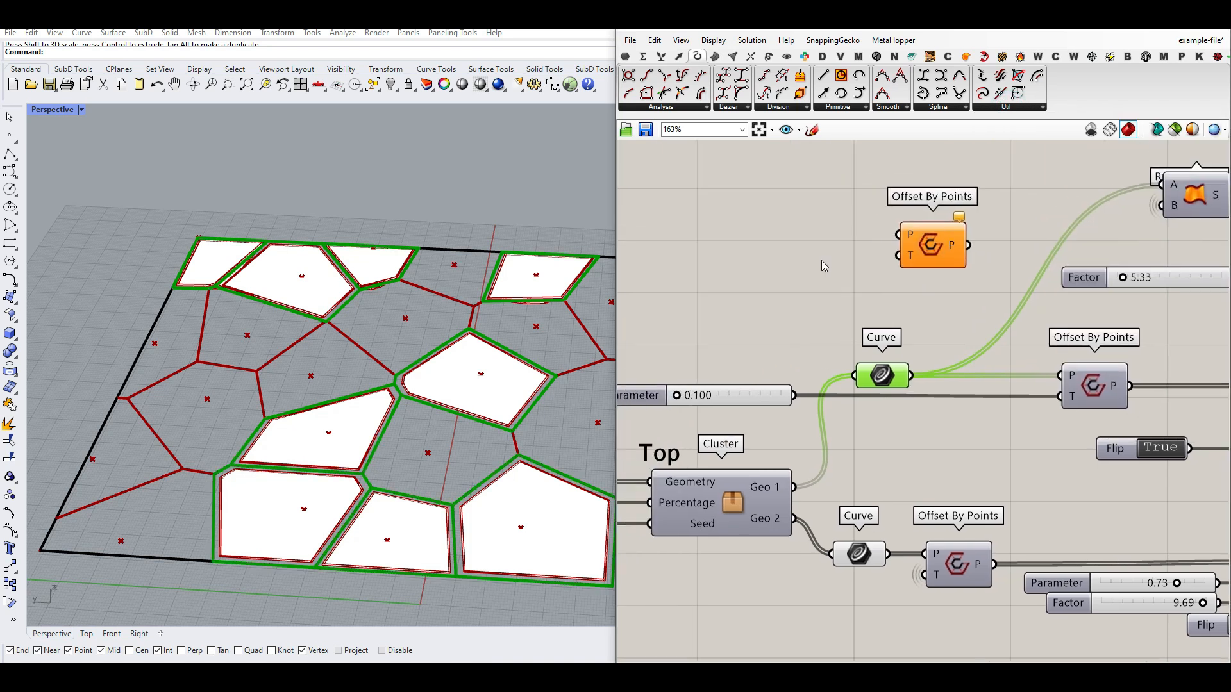
Bake the cell outlines from the Curve parameter fed by Geo 1
right_click(865, 363)
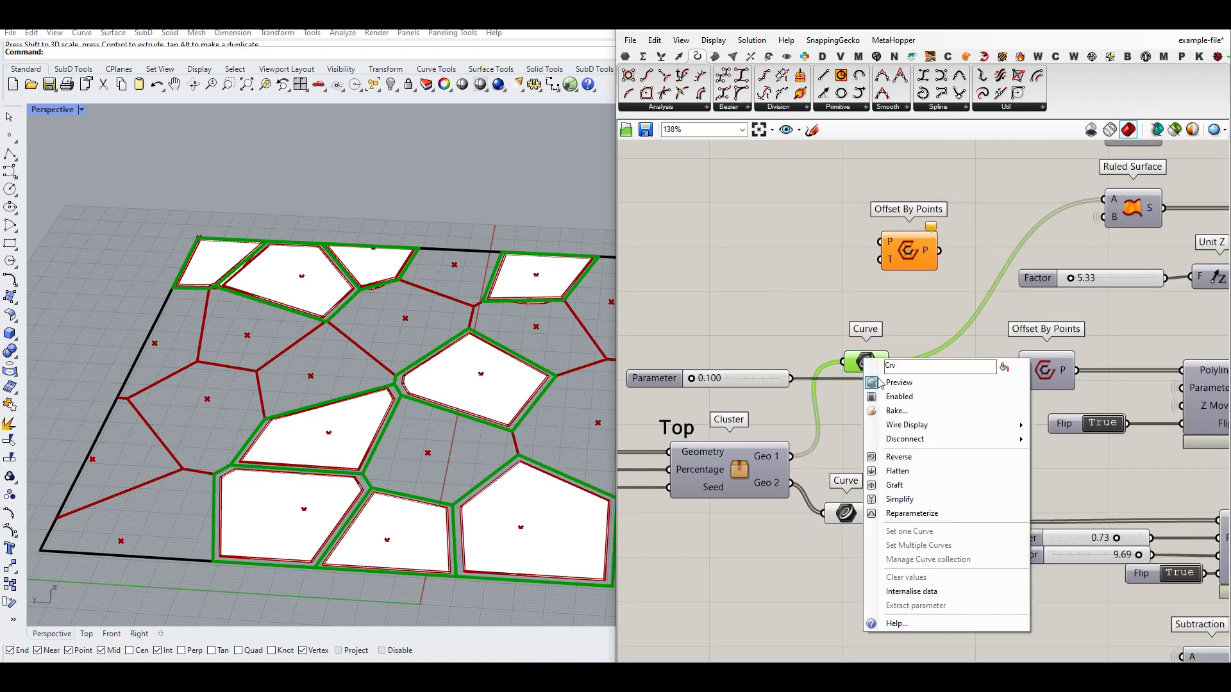
left_click(891, 412)
left_click(909, 533)
scroll(390, 413, "down", 4)
scroll(385, 384, "up", 2)
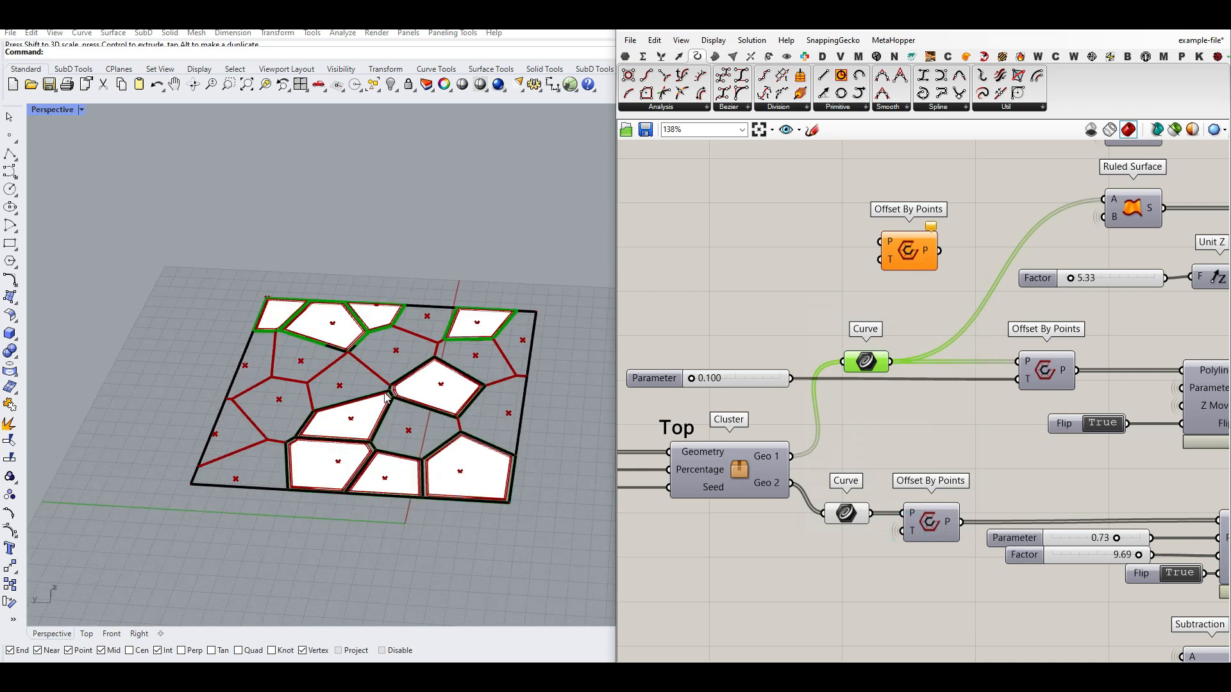
Move one baked cell outline near the pattern's centre out to empty space beside the Voronoi pattern
left_click(407, 382)
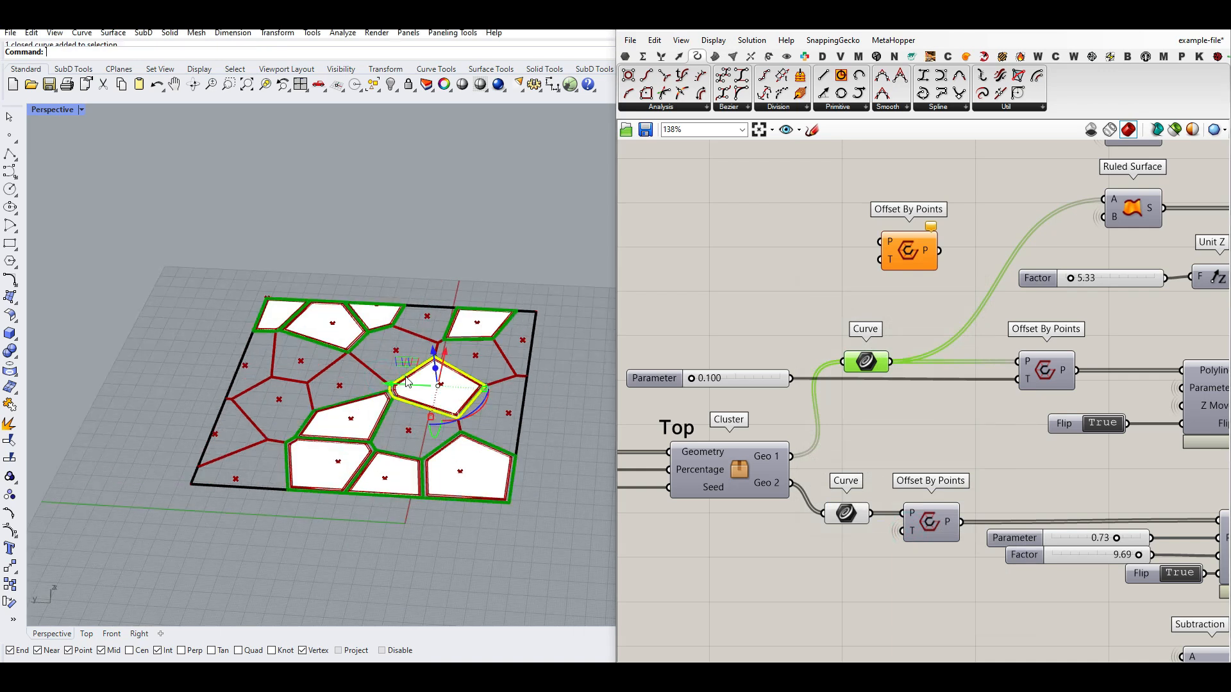
scroll(414, 388, "down", 3)
left_click_drag(303, 387, 206, 382)
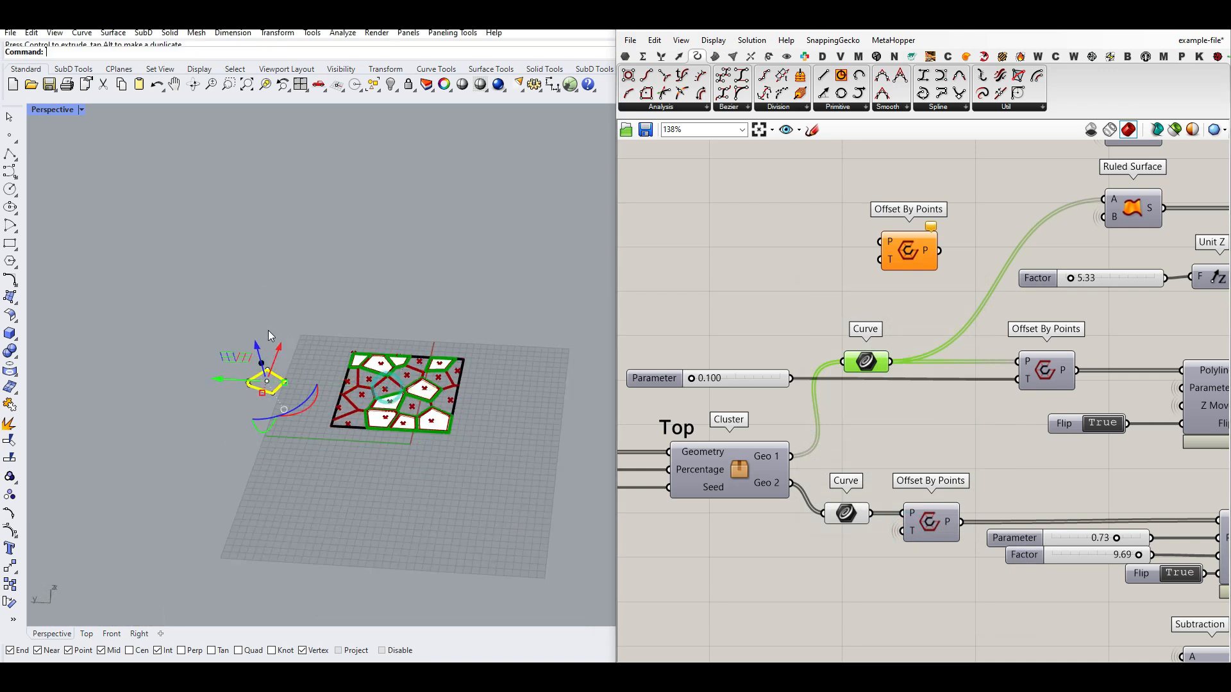
left_click(264, 325)
scroll(270, 391, "up", 12)
scroll(895, 241, "up", 3)
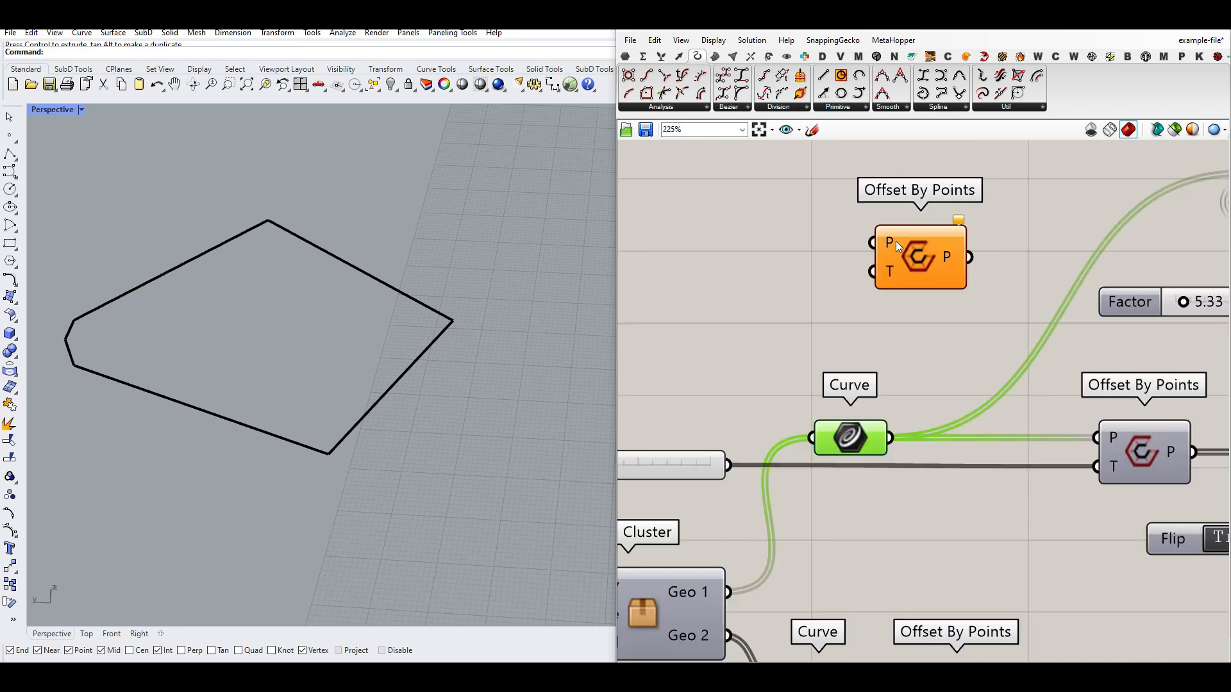
Reference the isolated baked cell outline as the P input of the new Offset By Points component
right_click(878, 236)
left_click(917, 402)
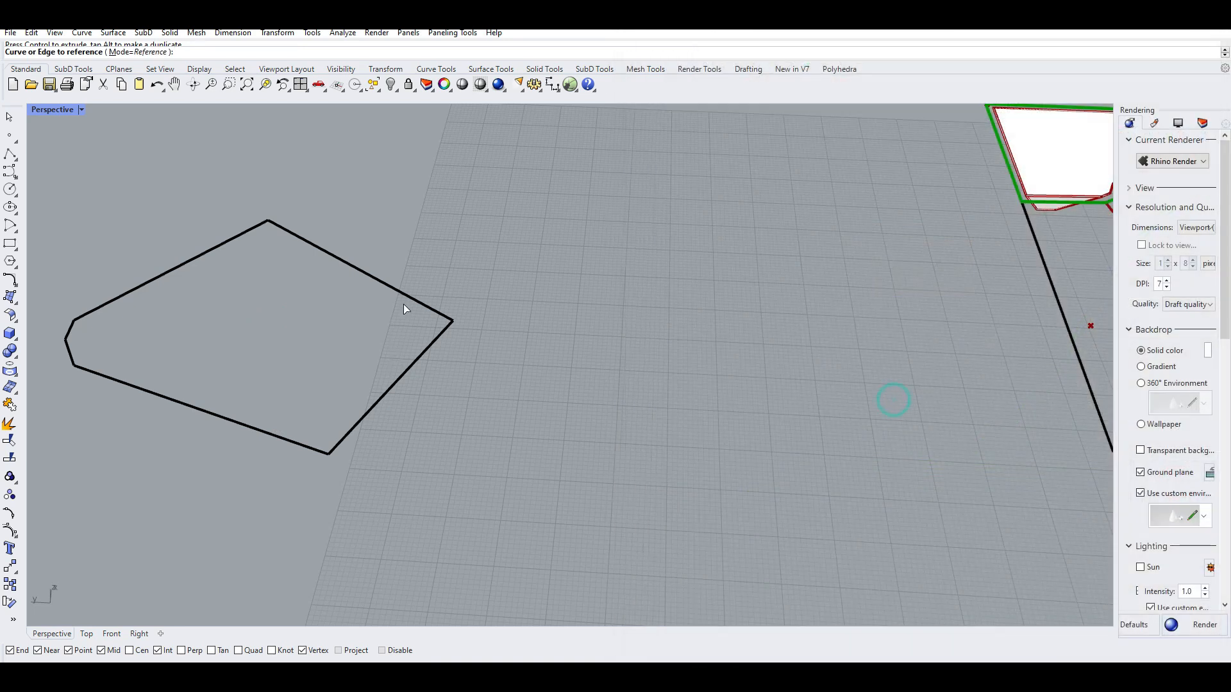
left_click(404, 297)
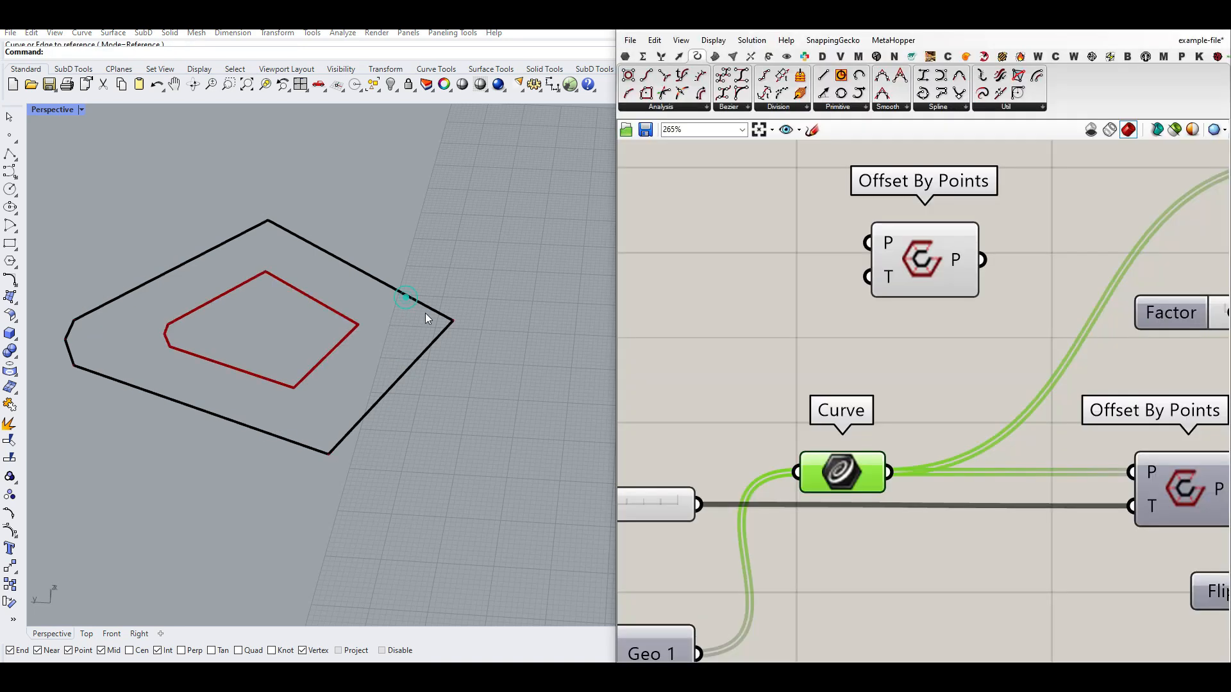
Add a number slider, connect it to the T input of the new Offset By Points and set it to 0.46
double_click(760, 298)
type("0.2")
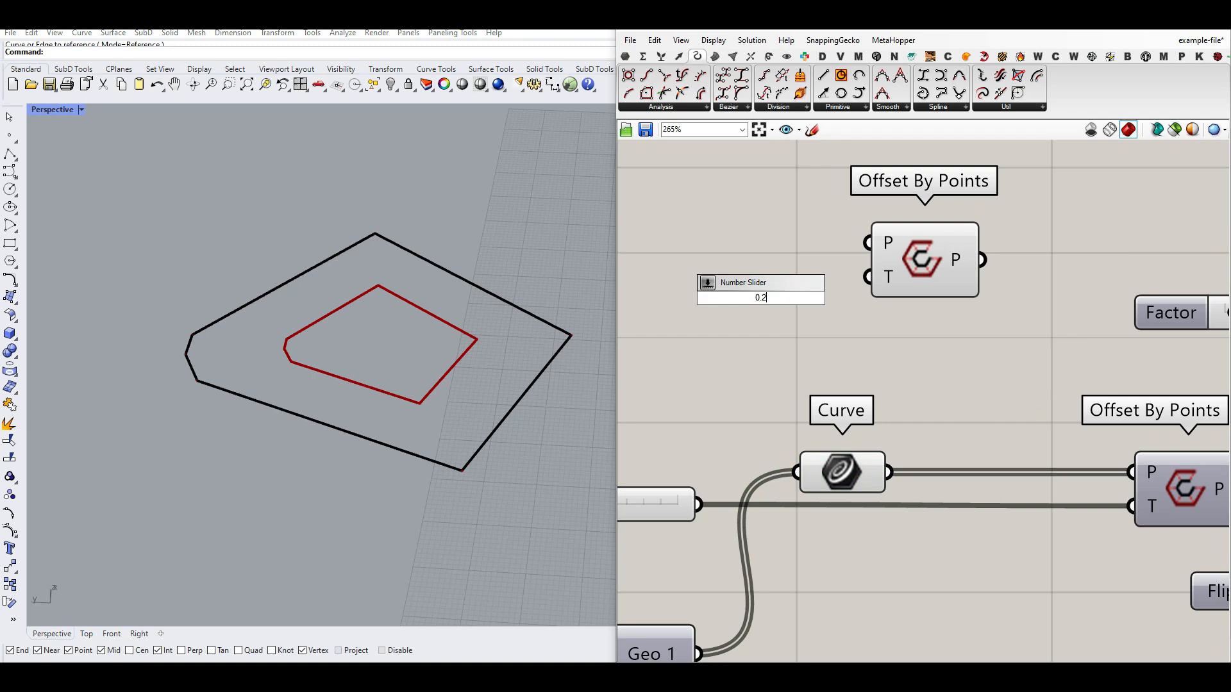
type("2")
key("Return")
left_click_drag(828, 302, 868, 277)
left_click_drag(770, 306, 811, 304)
Extract the P input of the new Offset By Points component into its own Polyline parameter
scroll(808, 305, "down", 3)
right_click(904, 284)
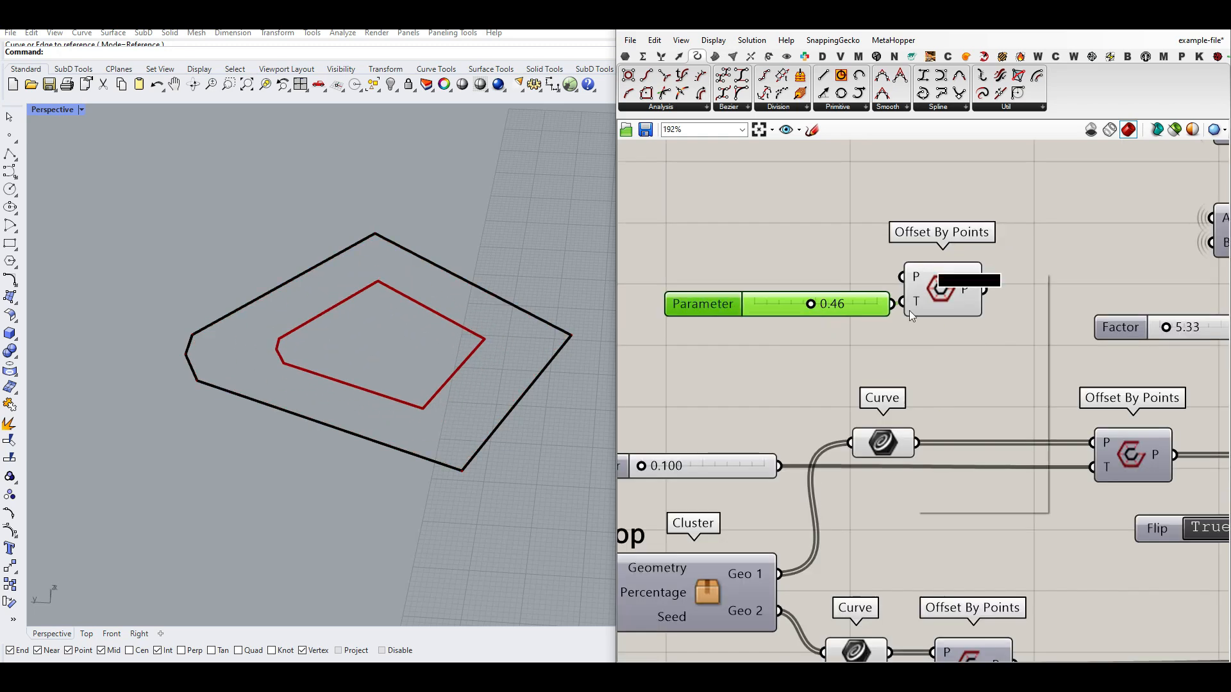
left_click(968, 489)
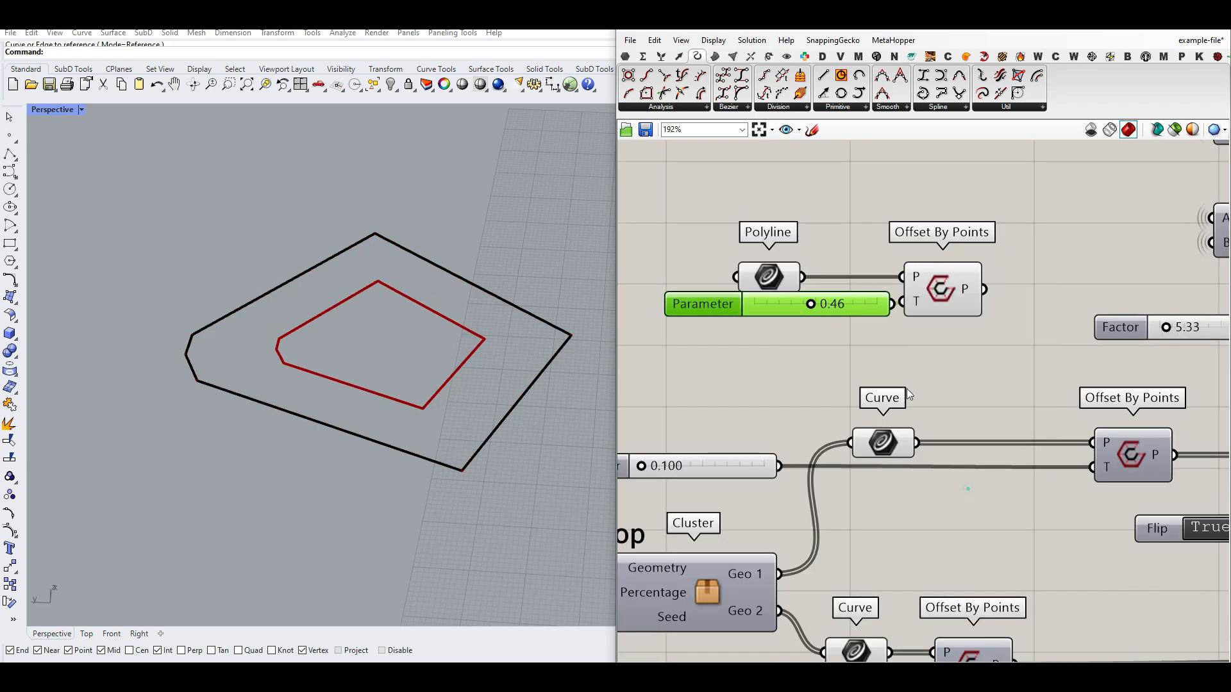
Add a Scale component above the new Offset By Points and connect the Polyline parameter to its G input
left_click(769, 57)
left_click(939, 187)
right_click_drag(821, 251, 822, 301)
left_click_drag(803, 322, 889, 209)
right_click_drag(765, 281, 798, 301)
left_click_drag(802, 347, 668, 293)
Add a Polygon Center component and connect the Polyline parameter to its P input
left_click(698, 56)
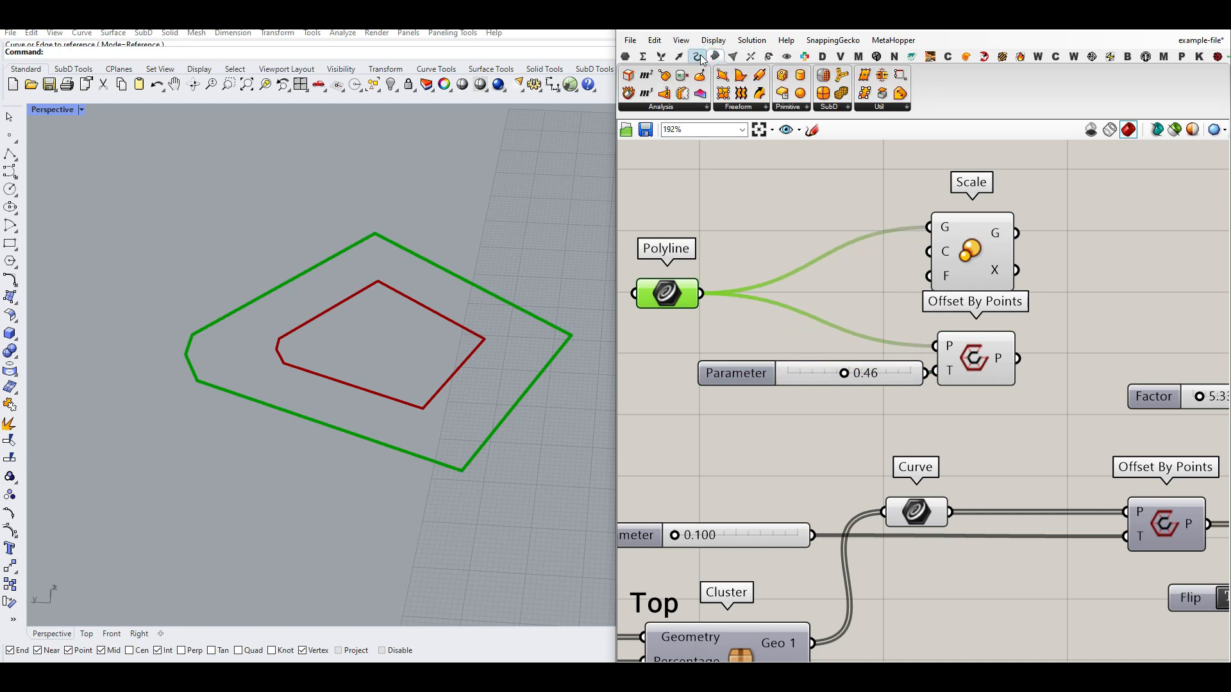
left_click(698, 56)
left_click_drag(646, 93, 795, 255)
left_click_drag(702, 295, 750, 254)
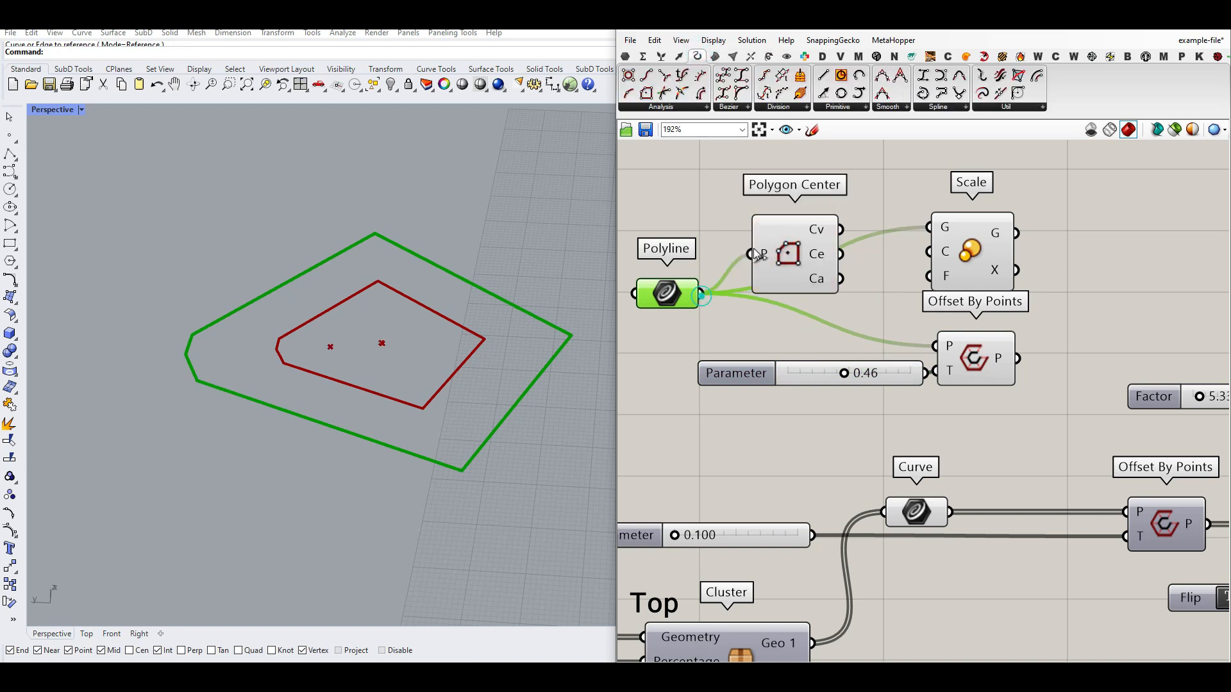
Connect Polygon Center's Ce output to Scale's C input and the Parameter slider to Scale's F input
scroll(771, 254, "up", 2)
left_click_drag(809, 216, 914, 215)
left_click_drag(867, 353, 915, 256)
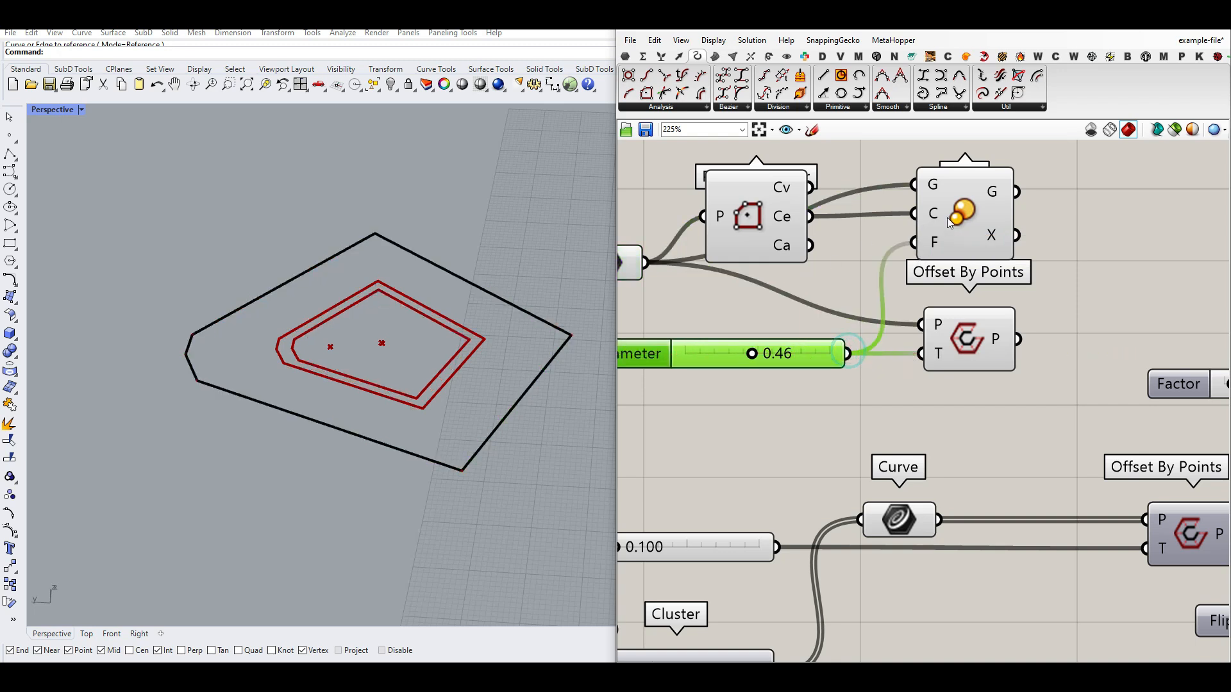
Apply the expression 1-x to Scale's F input and set the Parameter slider to 0.41
left_click(923, 244)
right_click(934, 241)
mouse_move(953, 367)
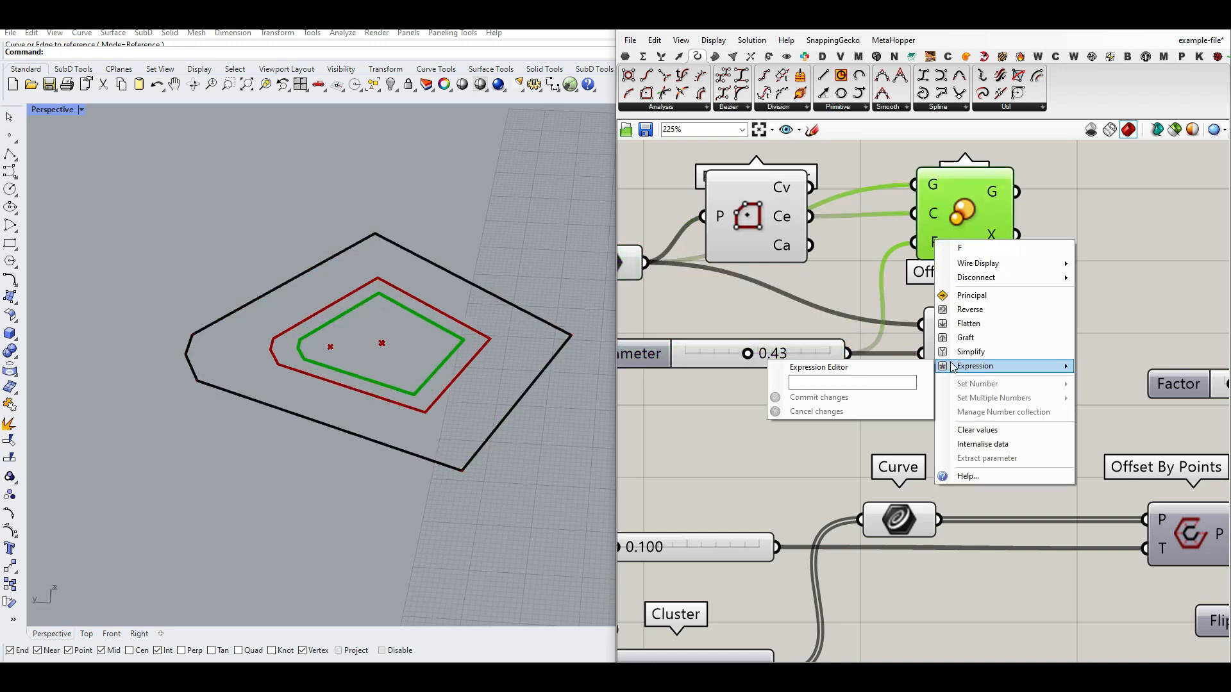
left_click(893, 384)
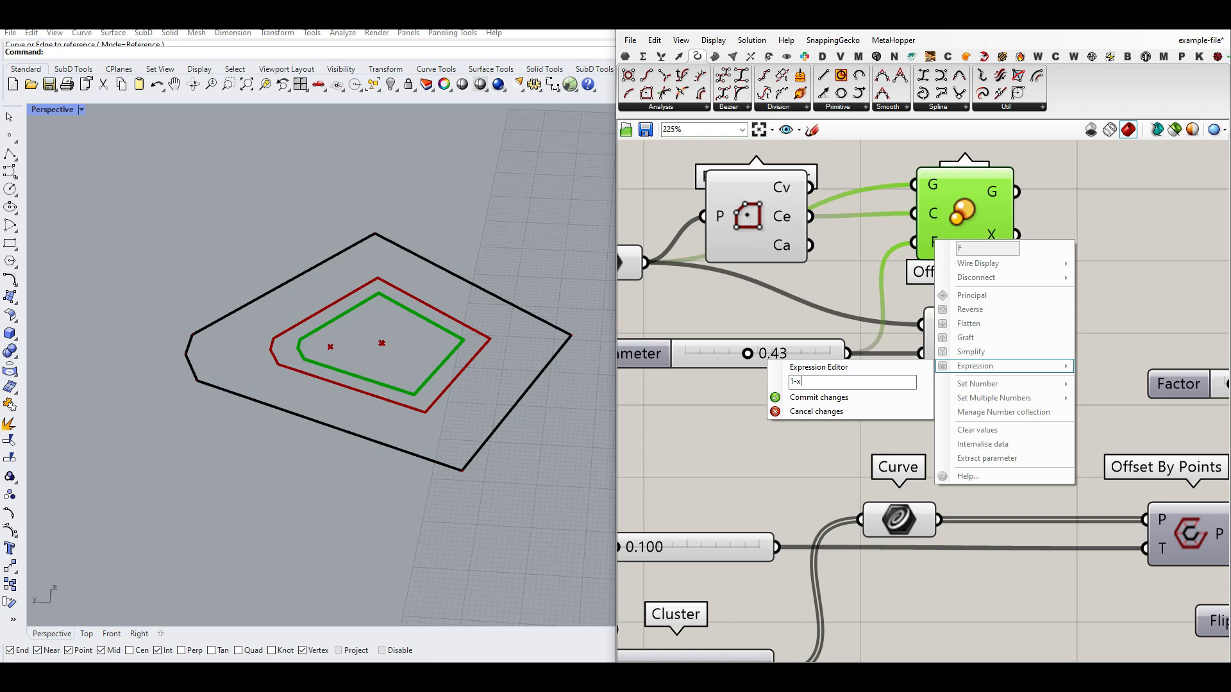
left_click(845, 395)
mouse_move(748, 354)
left_mouse_down()
mouse_move(764, 355)
mouse_move(734, 355)
mouse_move(770, 355)
mouse_move(711, 358)
mouse_move(743, 362)
left_mouse_up()
Delete the Scale and Polygon Center components
scroll(783, 306, "down", 2)
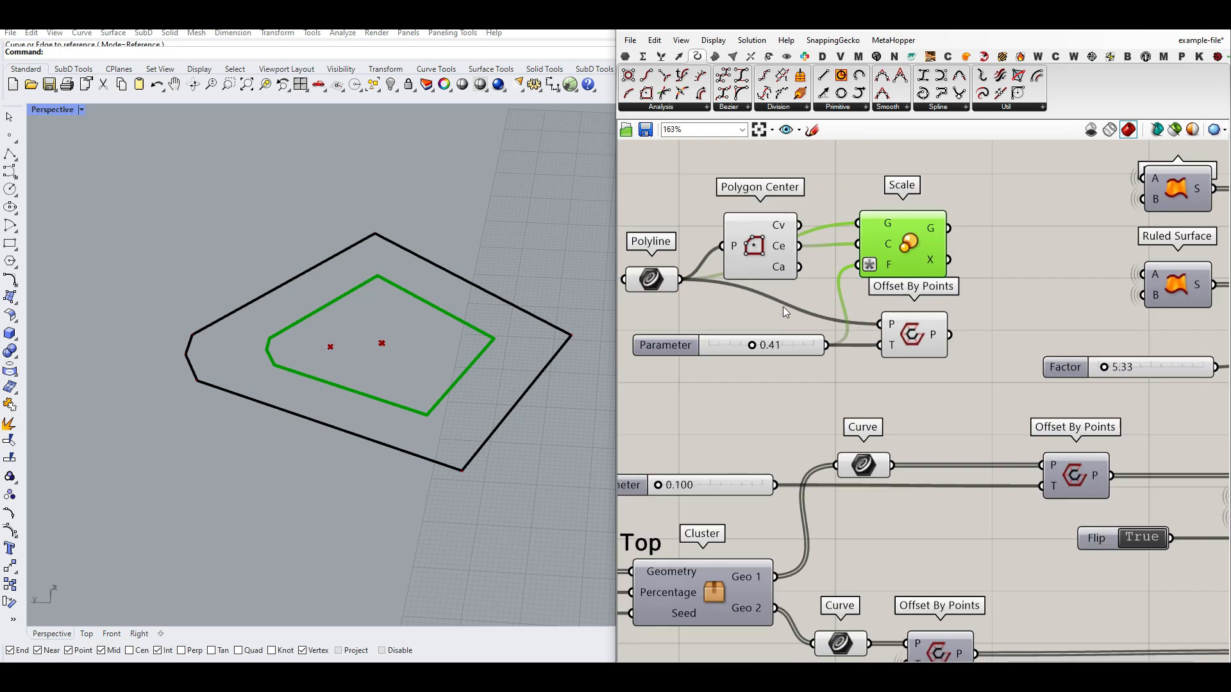
left_click_drag(956, 205, 754, 323)
key("Delete")
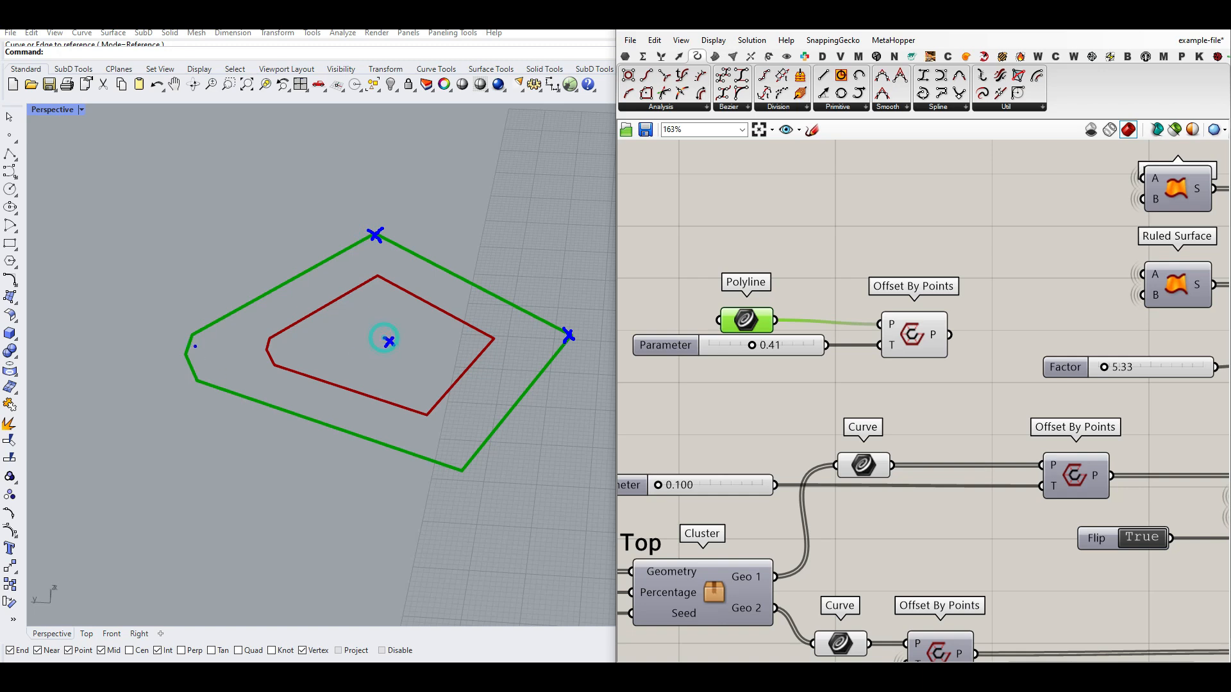
left_click_drag(247, 340, 355, 344)
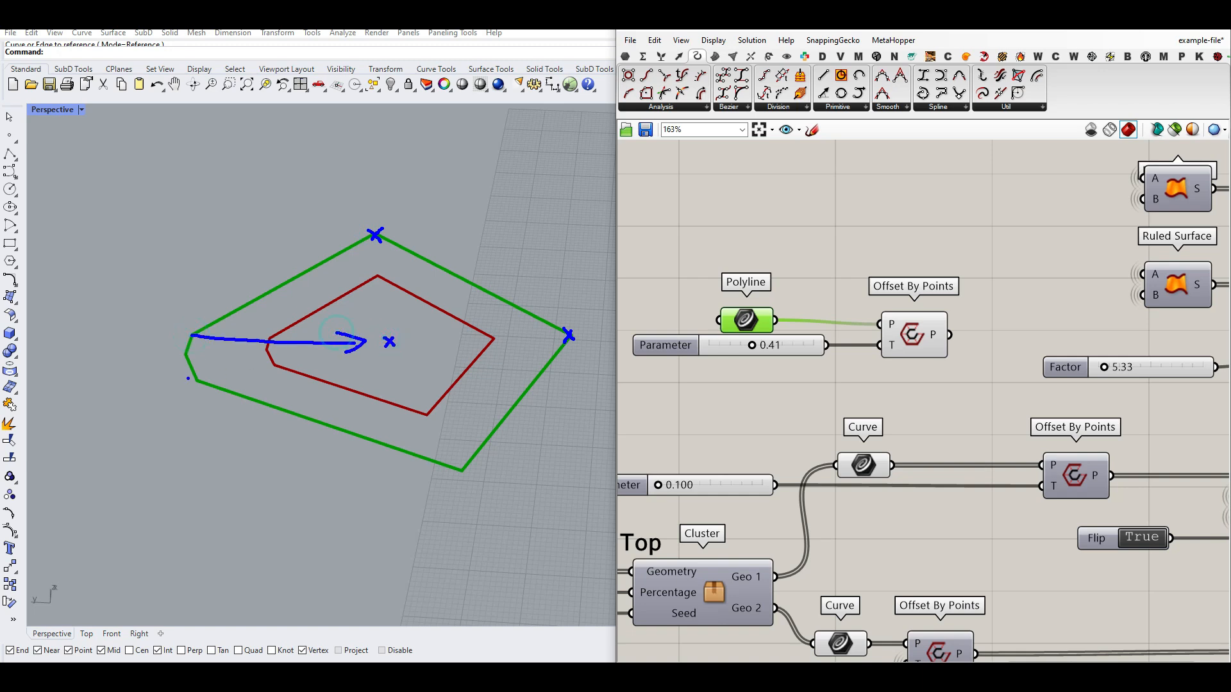
left_click_drag(207, 358, 366, 357)
left_click_drag(193, 390, 366, 356)
key("Escape")
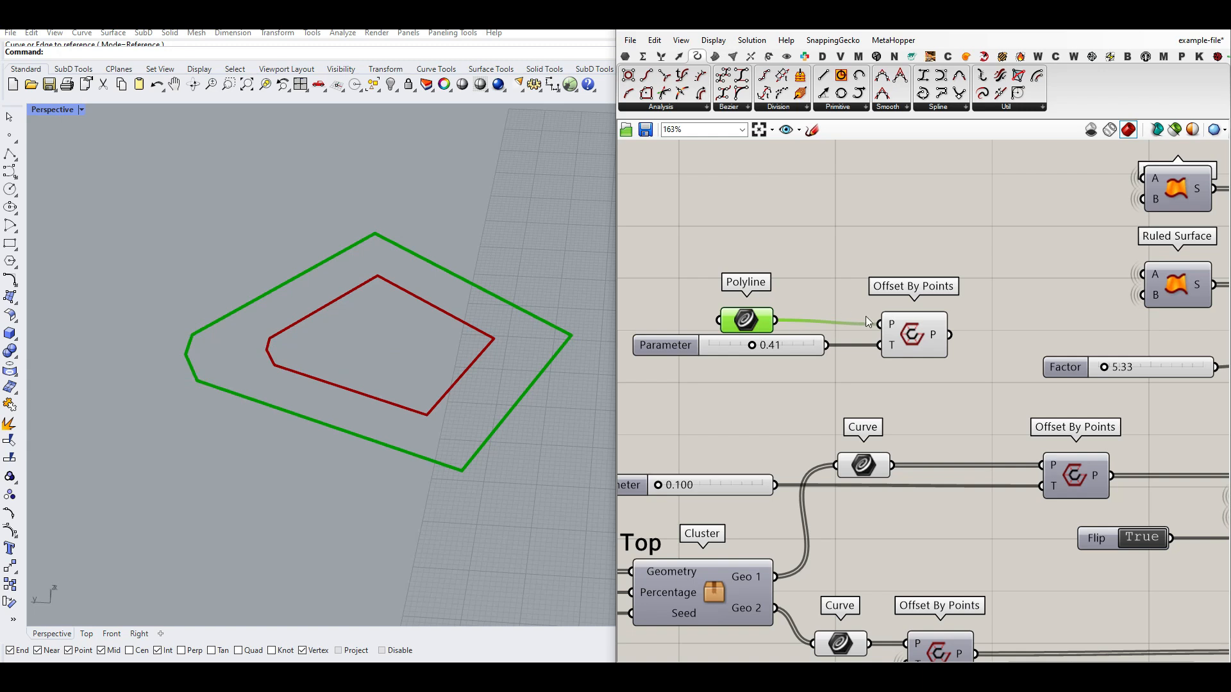
Delete the test Polyline, Parameter slider and Offset By Points components, along with the isolated baked cell outline
left_click_drag(883, 280, 706, 368)
key("Delete")
left_click_drag(529, 254, 442, 326)
key("Delete")
Delete the remaining baked cell outlines over the Voronoi pattern while keeping the rectangular boundary curve
scroll(349, 314, "down", 8)
scroll(456, 335, "up", 3)
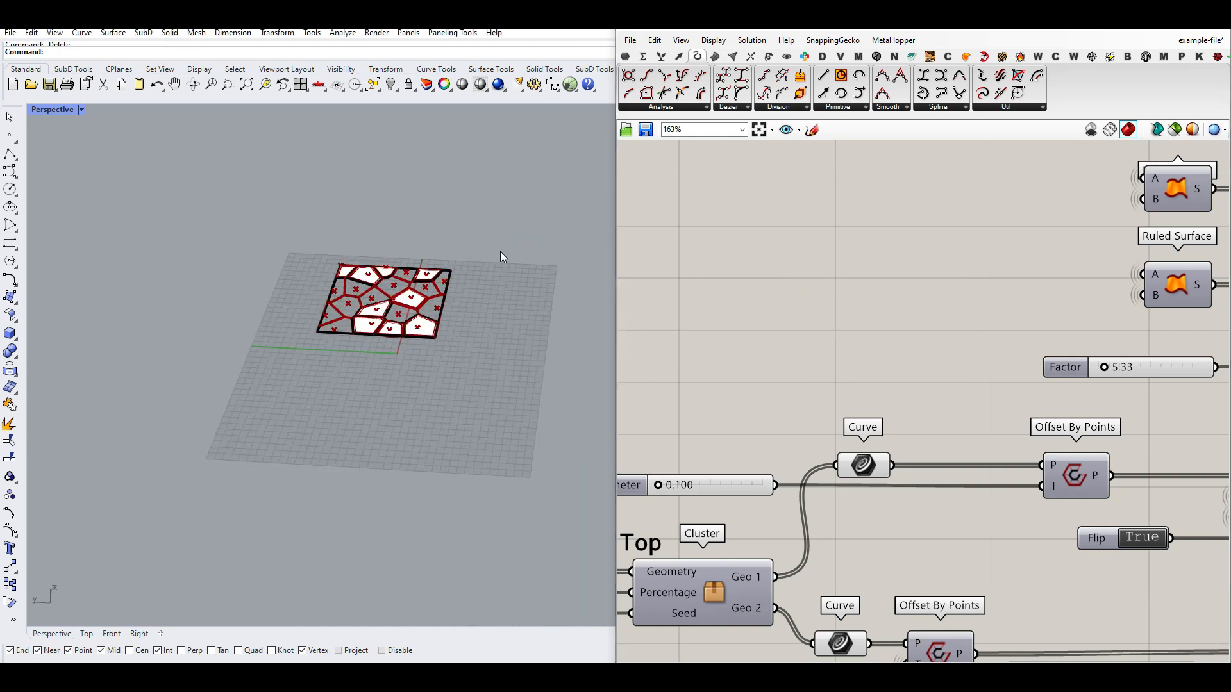
scroll(424, 304, "up", 3)
left_click_drag(490, 276, 198, 403)
left_click(263, 352, "ctrl")
key("Delete")
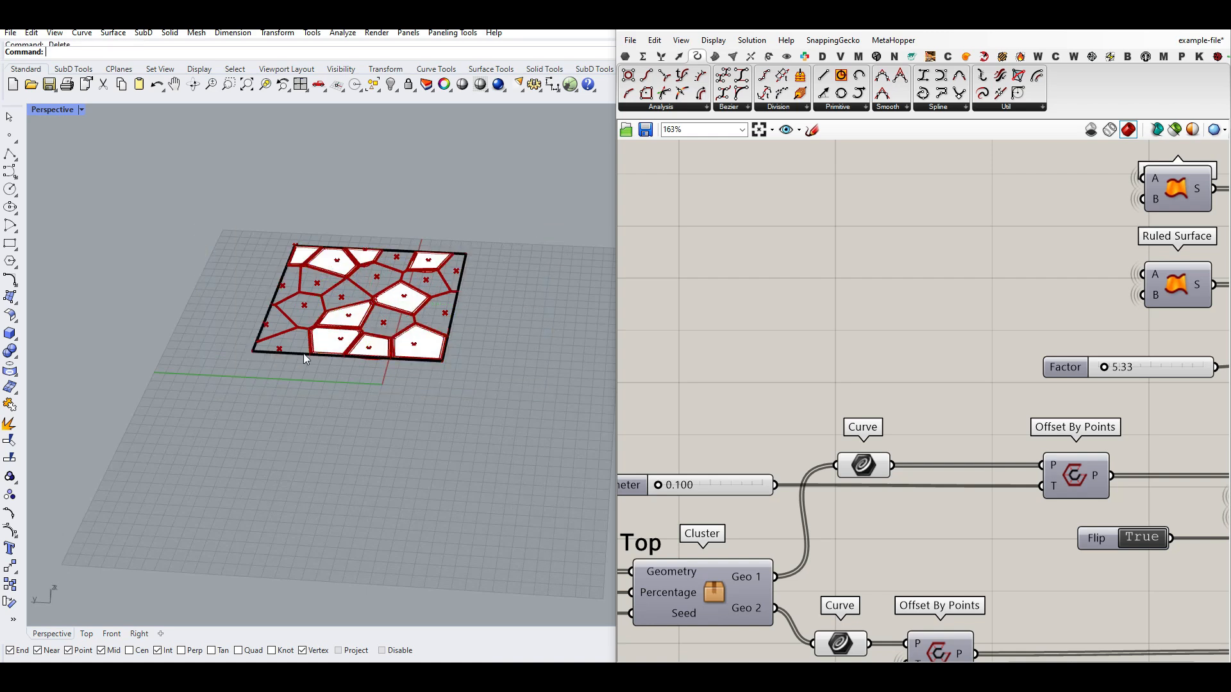
Adjust the Parameter slider that feeds the T input of Offset By Points on the Geo 1 branch
scroll(302, 352, "up", 2)
scroll(898, 423, "up", 4)
right_click_drag(938, 425, 994, 419)
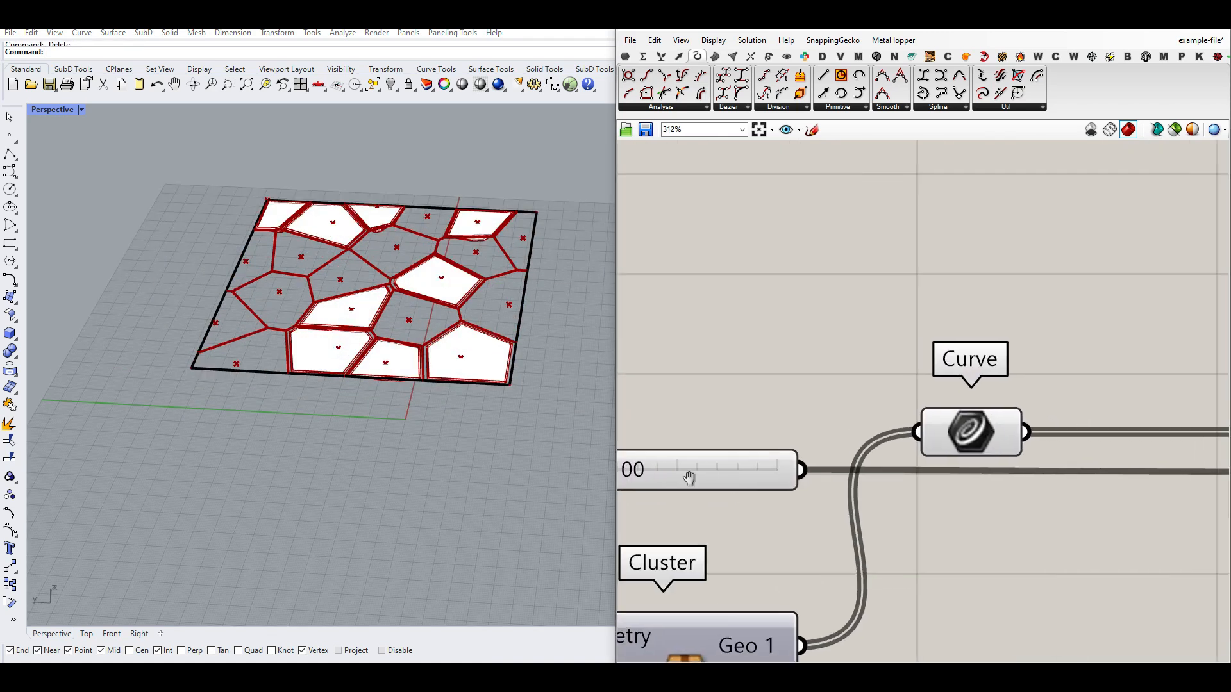
right_click_drag(688, 478, 846, 478)
left_click_drag(740, 469, 805, 473)
scroll(335, 440, "up", 3)
scroll(330, 425, "down", 3)
right_click_drag(330, 425, 428, 306)
mouse_move(785, 469)
left_mouse_down()
mouse_move(801, 469)
mouse_move(786, 470)
left_mouse_up()
Set the Flip toggle of the Geo 1 branch's cluster to False while viewing the panels from the side
scroll(815, 454, "down", 1)
scroll(814, 454, "down", 5)
right_click_drag(1018, 433, 877, 429)
right_click_drag(982, 460, 750, 420)
scroll(704, 440, "up", 1)
right_click(904, 428)
key("Escape")
left_click(904, 427)
right_click_drag(560, 440, 447, 327)
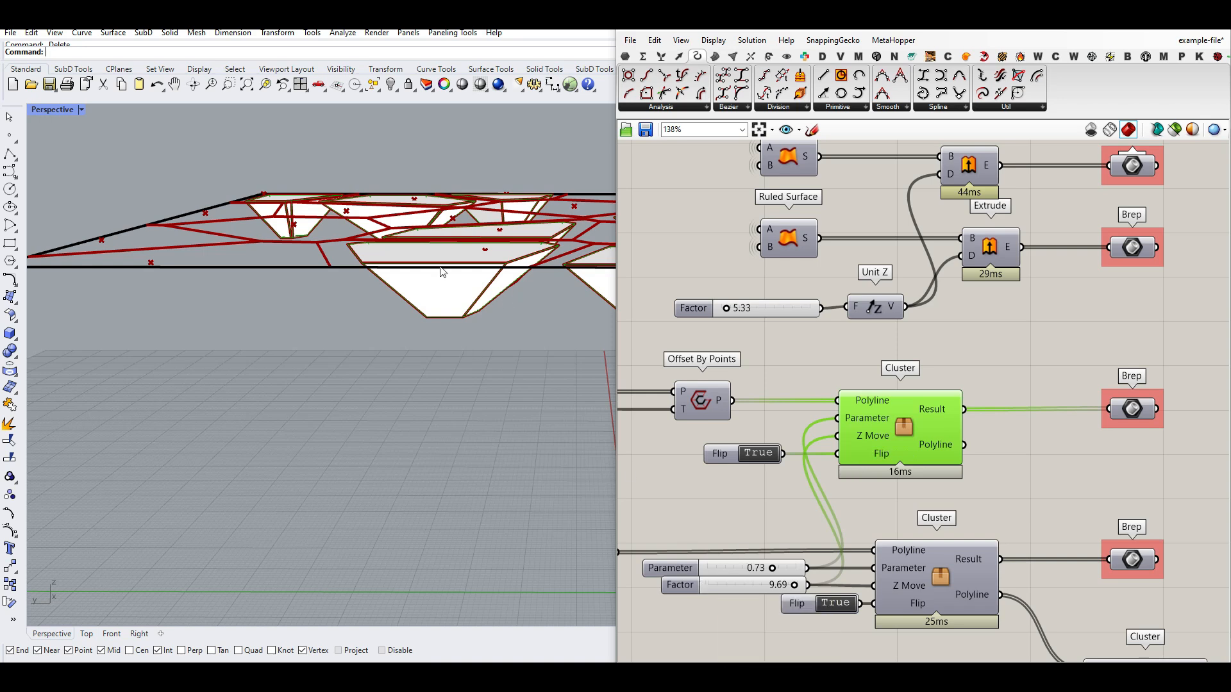
double_click(762, 456)
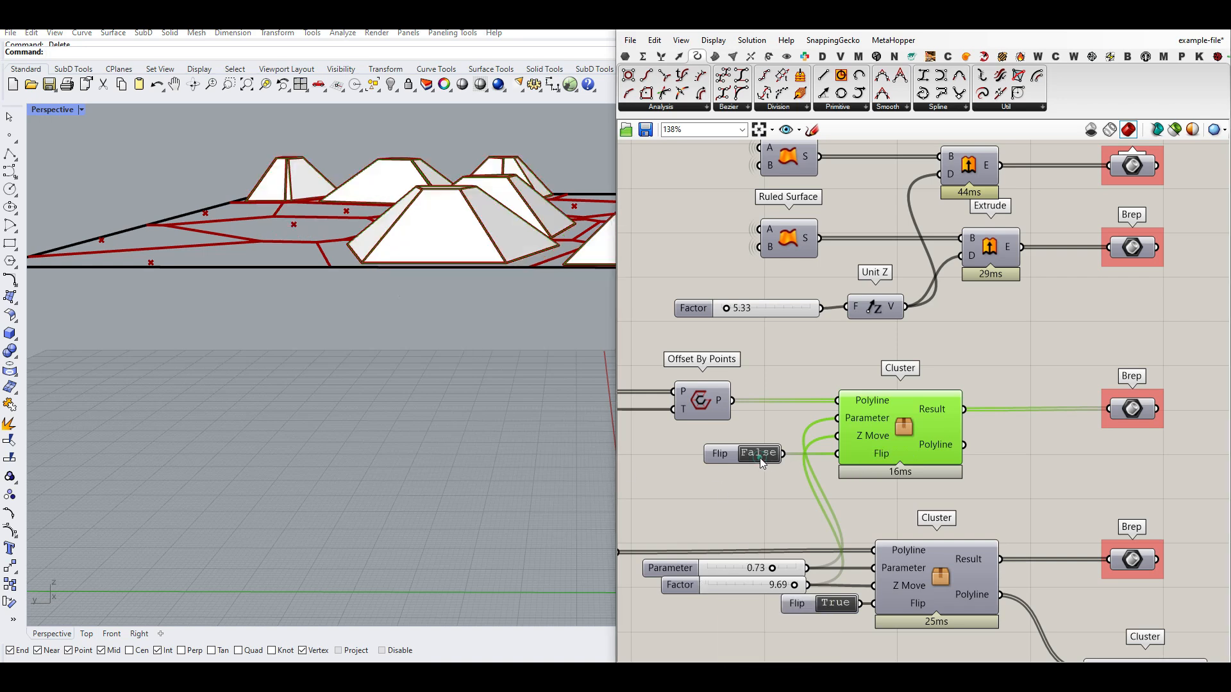
Toggle the Flip input of the Geo 1 branch's cluster repeatedly and leave it set to True
double_click(760, 459)
double_click(760, 458)
double_click(761, 456)
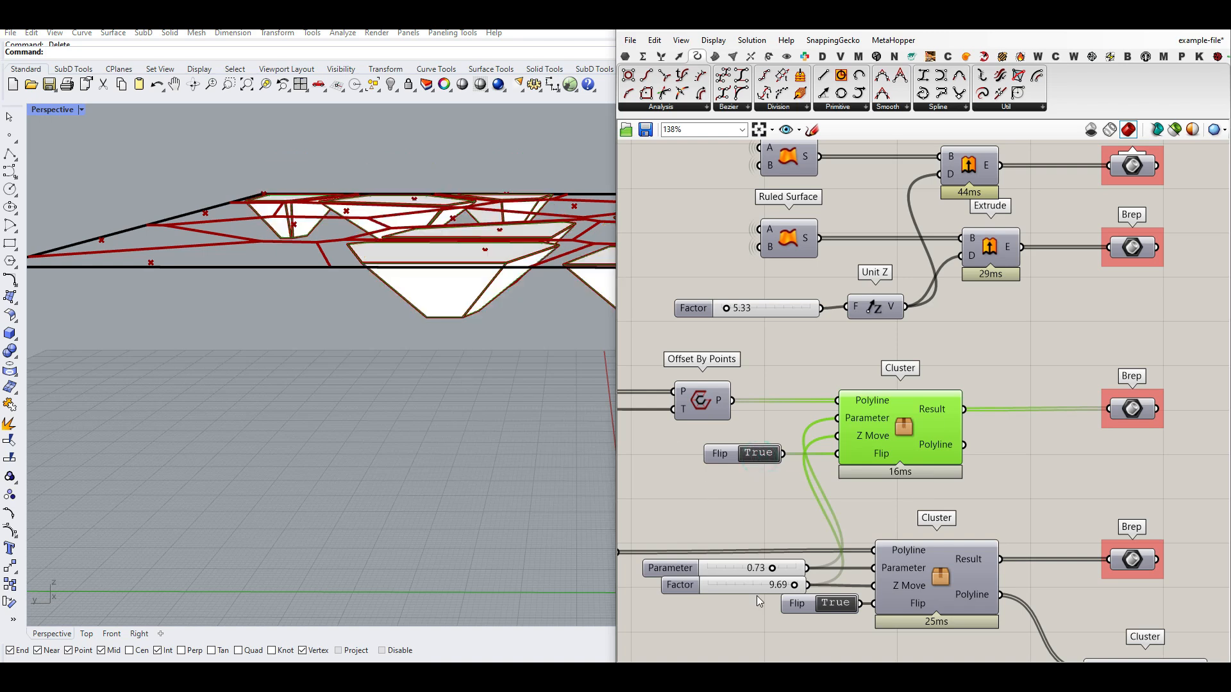
Vary the panel clusters' shared sliders, leaving Parameter at 0.60 and Factor at 6.58
left_click_drag(773, 568, 695, 575)
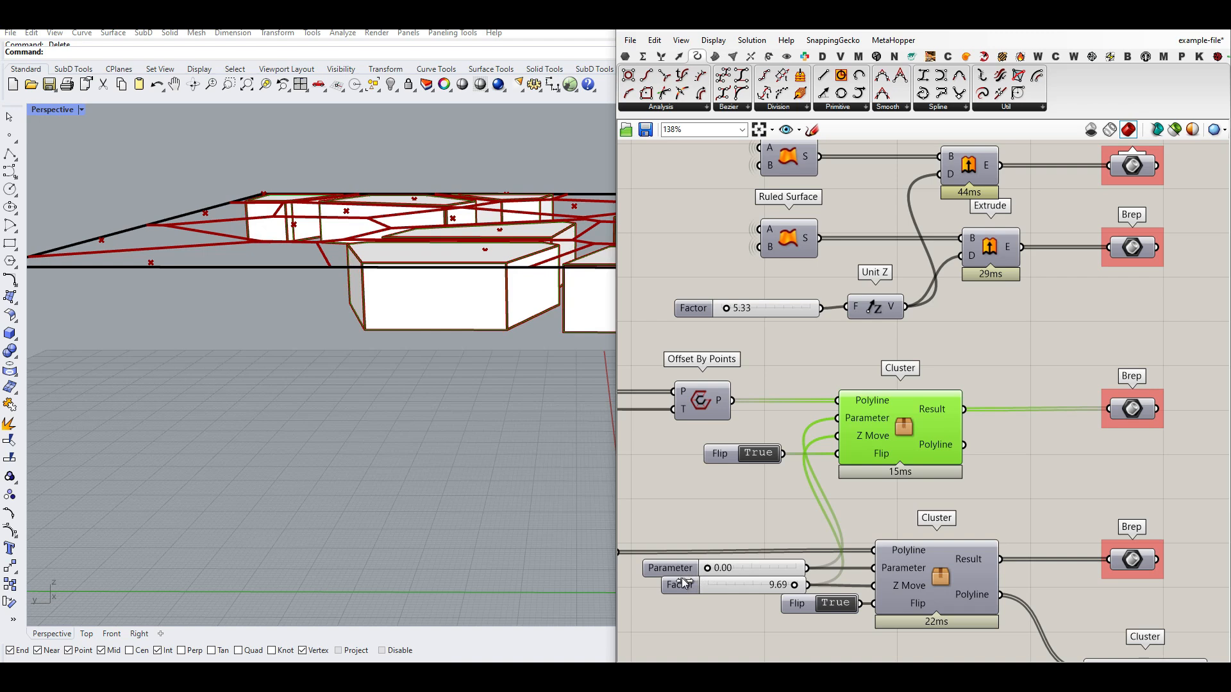
left_click_drag(707, 568, 771, 572)
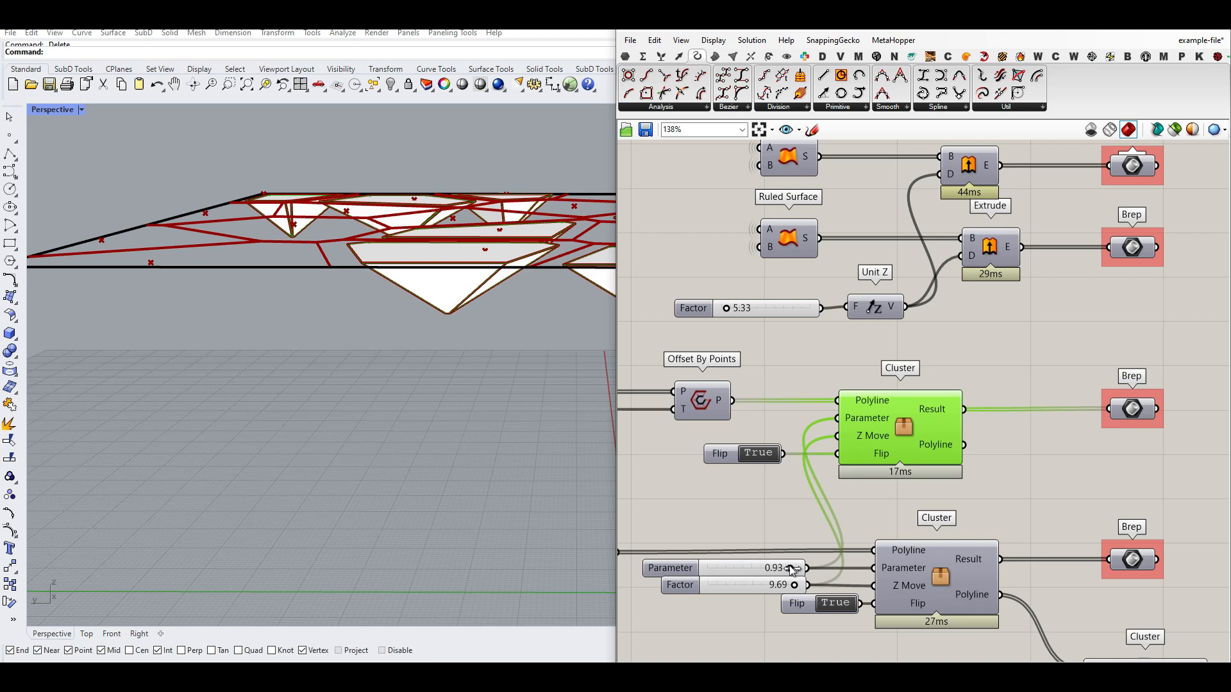
left_click(714, 56)
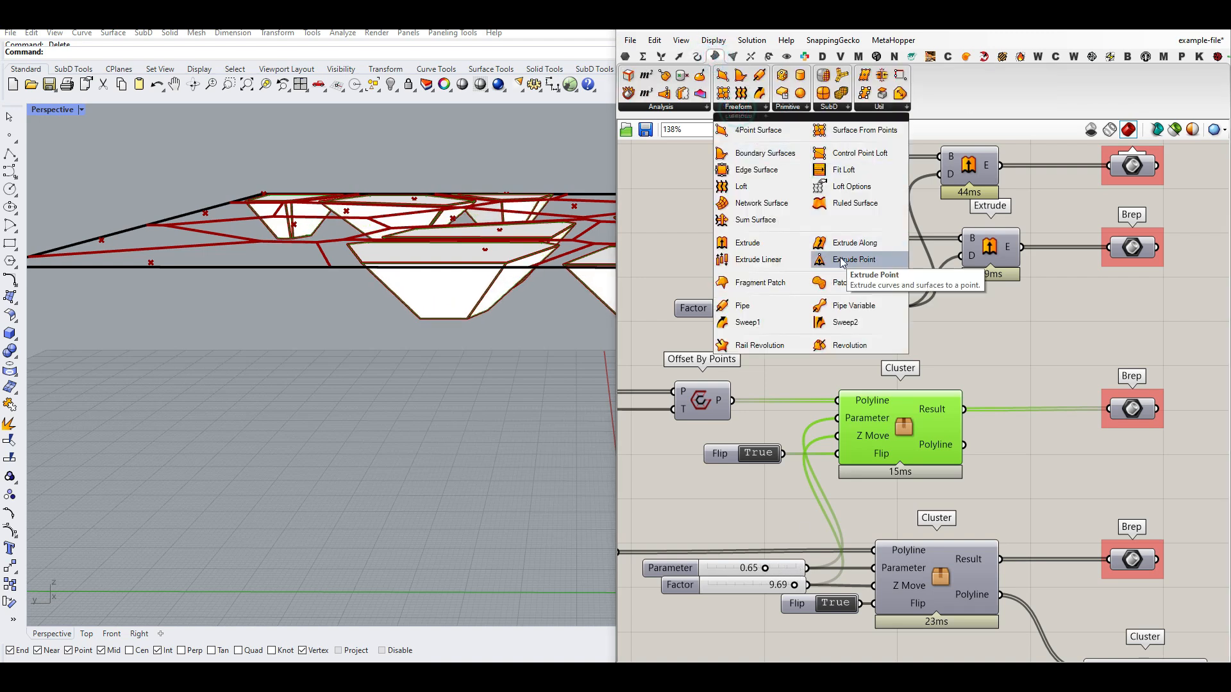
left_click_drag(794, 588, 761, 574)
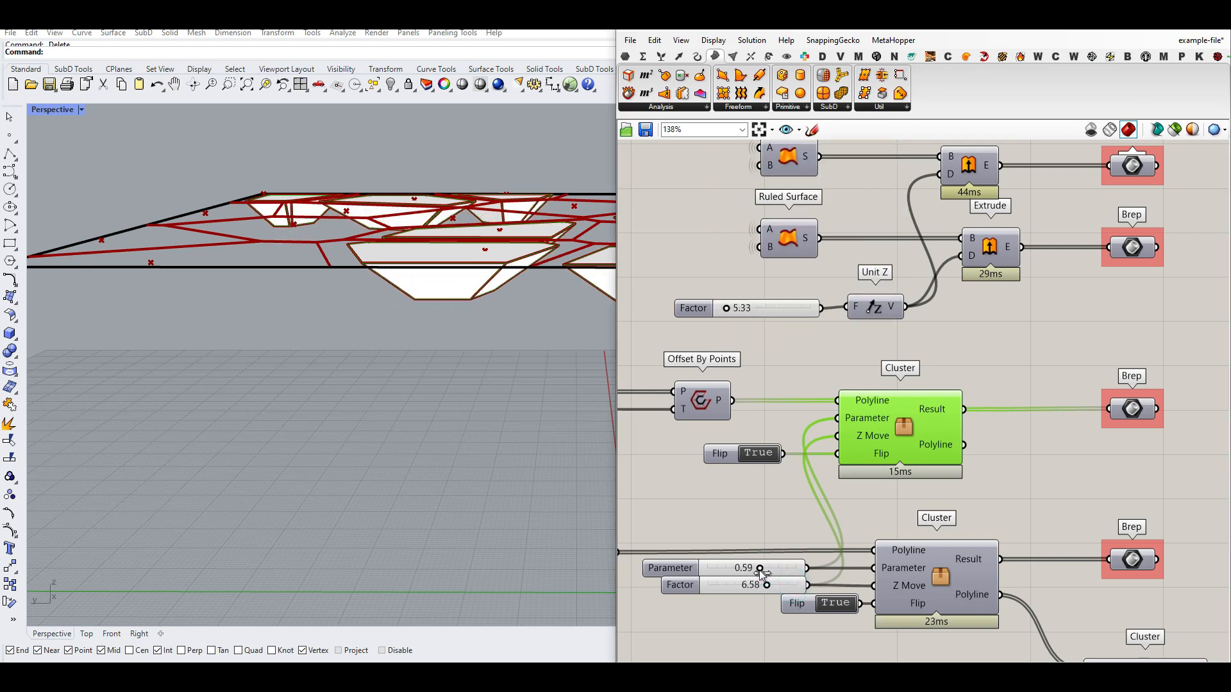
left_click(1004, 472)
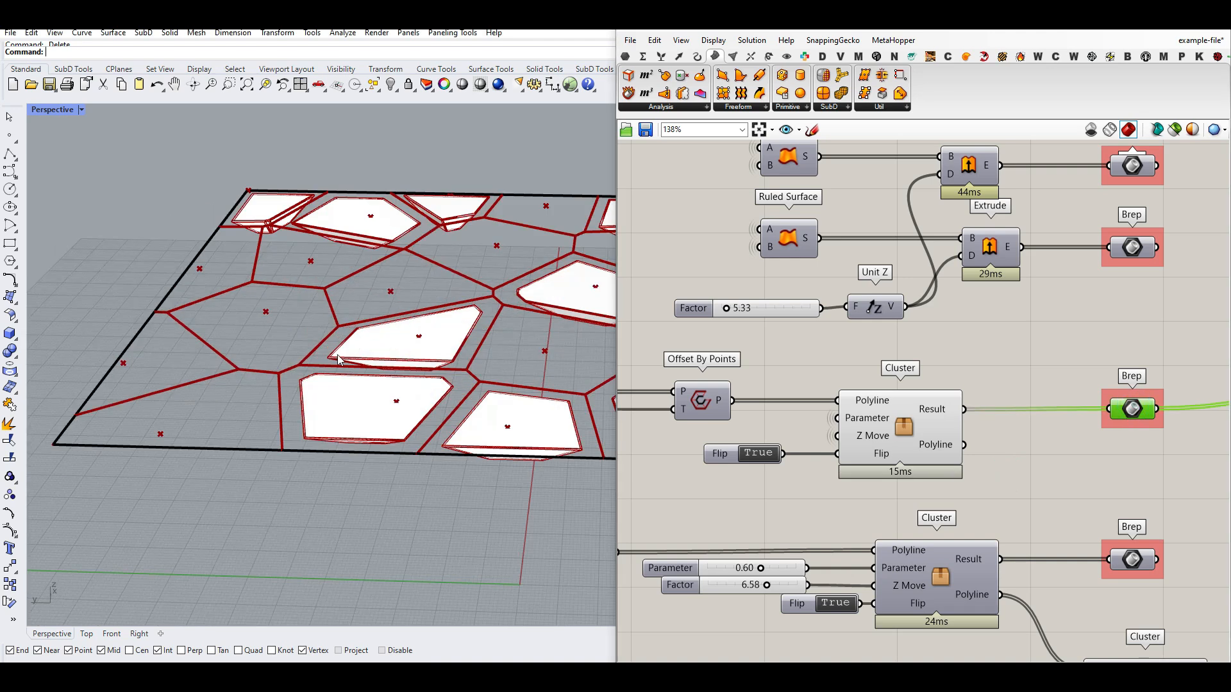
Bake the Brep output of the Geo 1 panel cluster into the Rhino model
right_click(1126, 409)
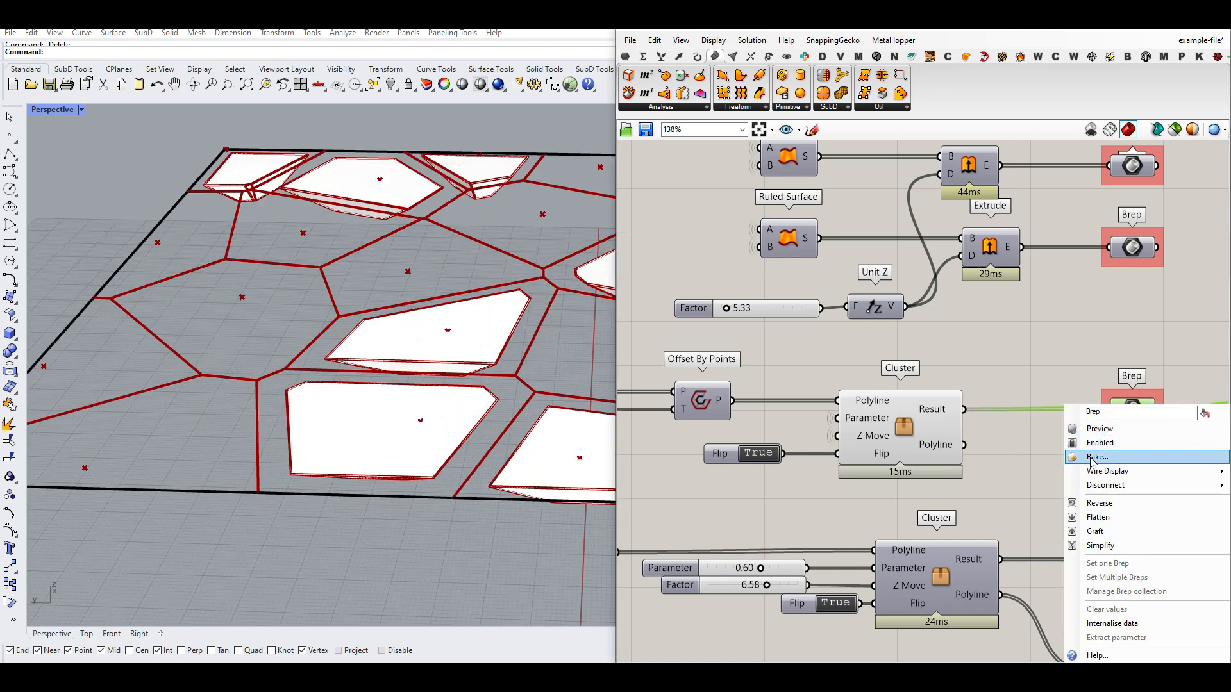
left_click(1093, 457)
left_click(1098, 577)
right_click_drag(507, 548, 441, 252)
scroll(420, 387, "down", 5)
scroll(439, 256, "down", 5)
scroll(441, 256, "up", 5)
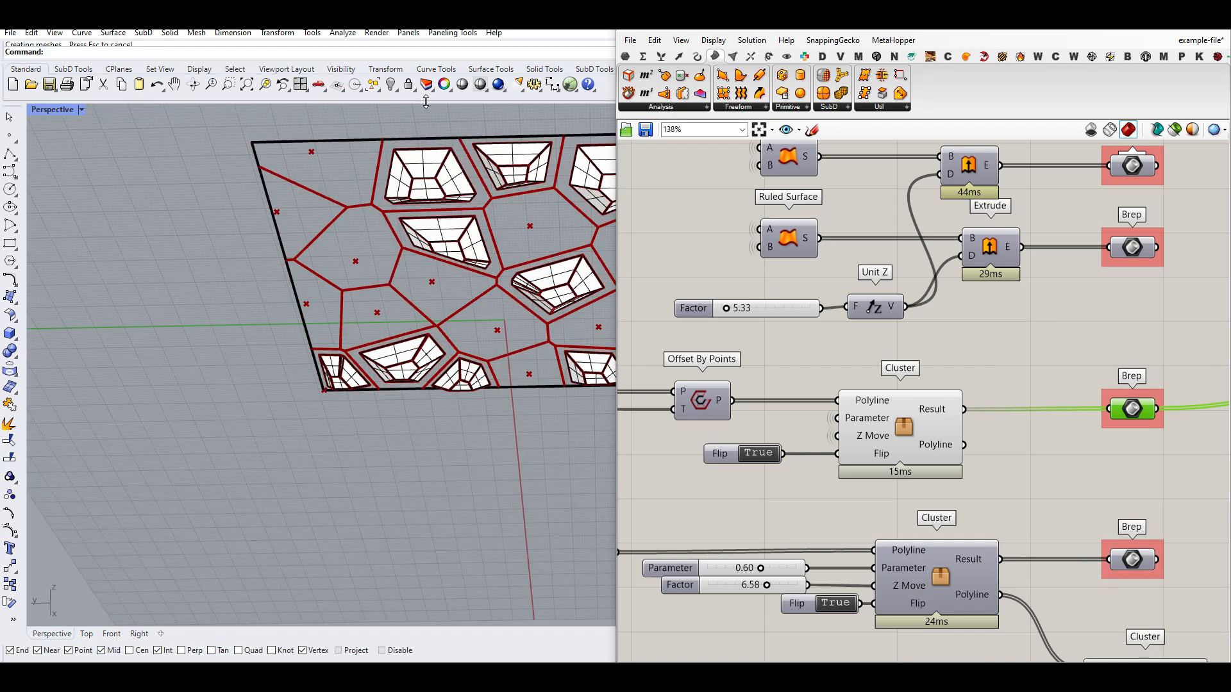
Select the baked panel geometry over the Voronoi pattern and delete it from the Rhino model
left_click(379, 91)
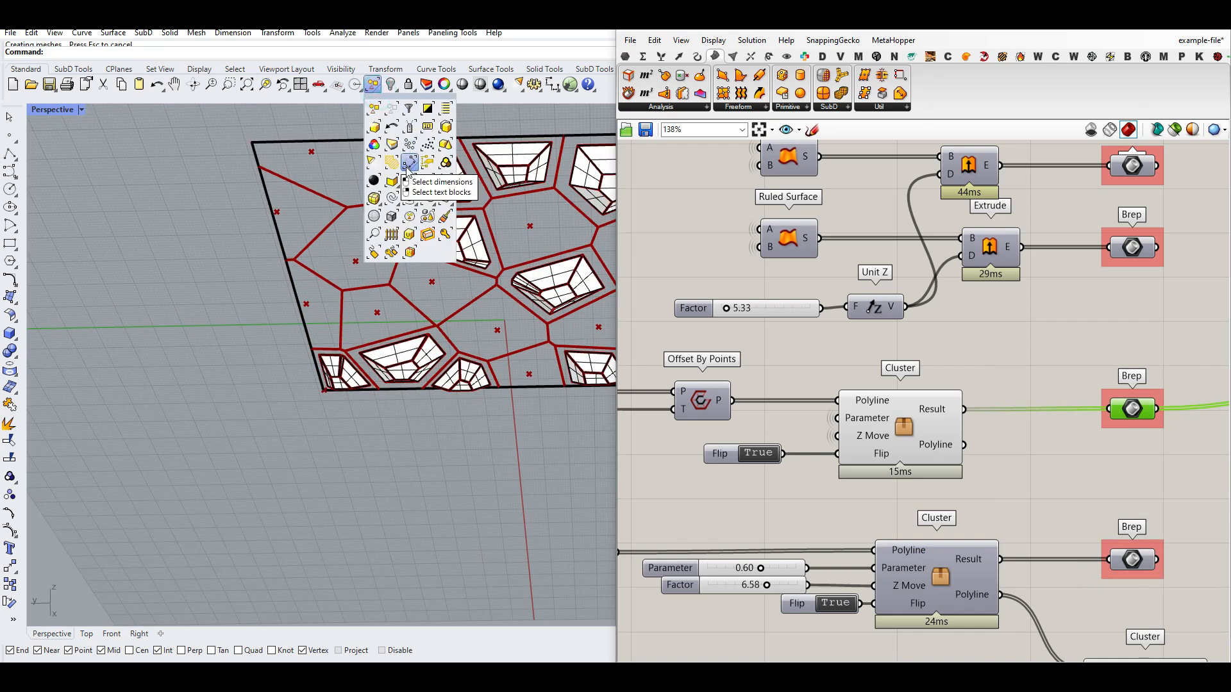
left_click(376, 122)
scroll(419, 372, "down", 8)
right_click_drag(419, 372, 424, 405)
left_click_drag(385, 325, 200, 334)
left_click(295, 209)
scroll(258, 351, "up", 9)
mouse_move(258, 352)
right_mouse_down()
mouse_move(269, 325)
mouse_move(271, 335)
right_mouse_up()
scroll(271, 336, "down", 9)
left_click_drag(382, 261, 237, 327)
key("Delete")
scroll(239, 332, "down", 5)
right_click_drag(350, 330, 359, 359)
scroll(355, 359, "up", 9)
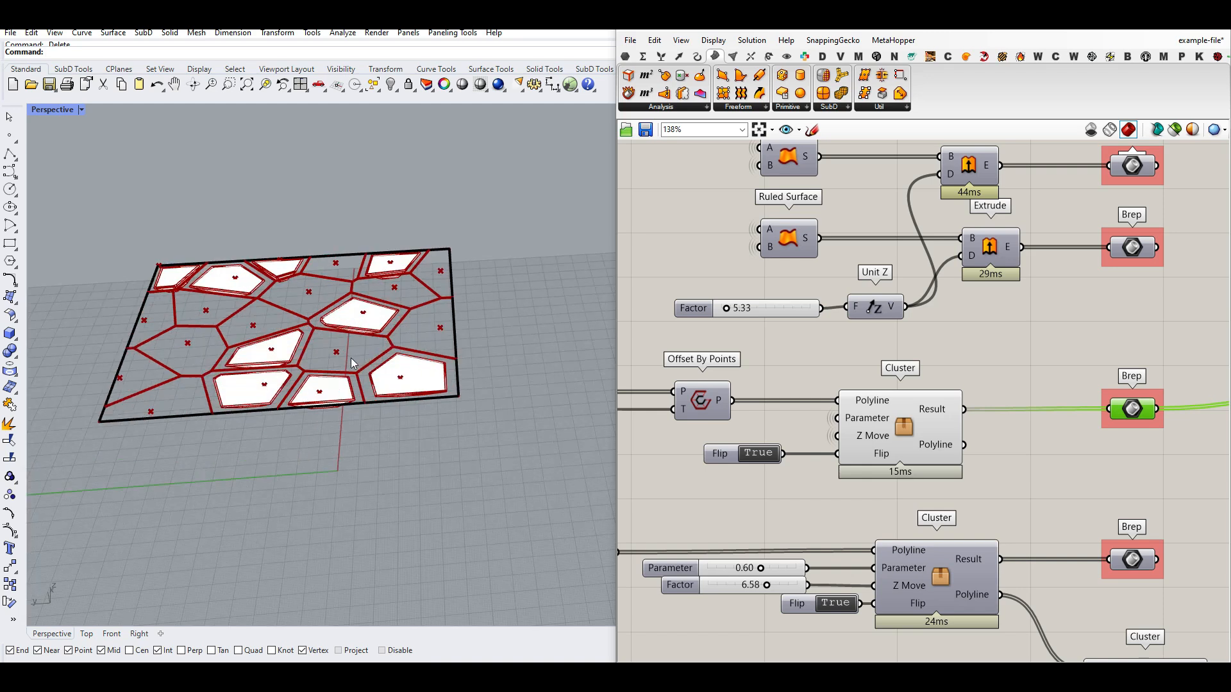
scroll(352, 358, "up", 3)
left_click(1025, 371)
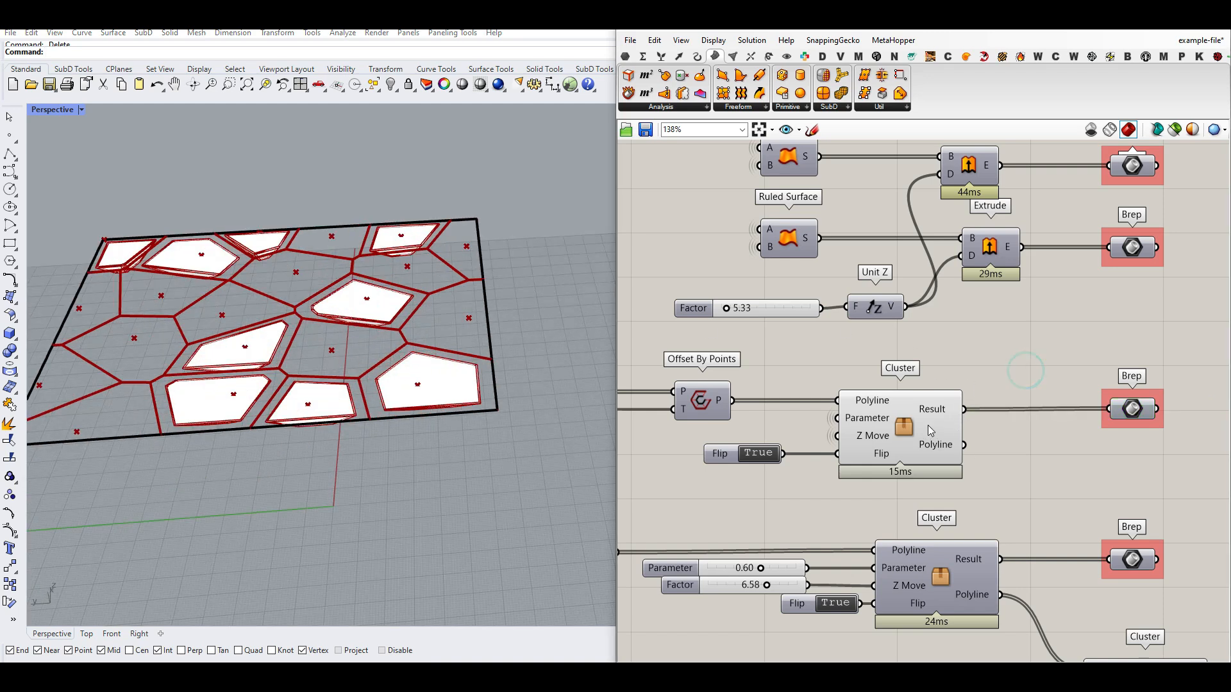
Check the Geo 1 Offset By Points curves and toggle the preview of the lower Ruled Surface component on and off
right_click_drag(357, 343, 375, 379)
scroll(375, 379, "up", 6)
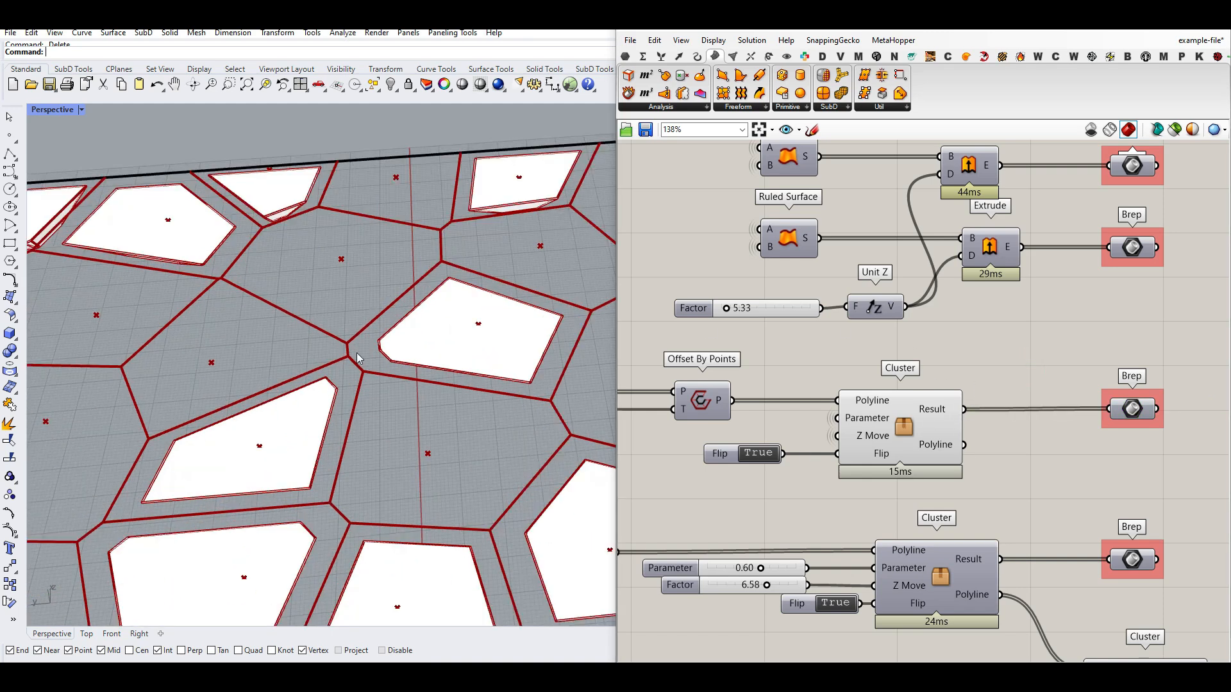
left_click(703, 402)
right_click_drag(747, 369, 771, 401)
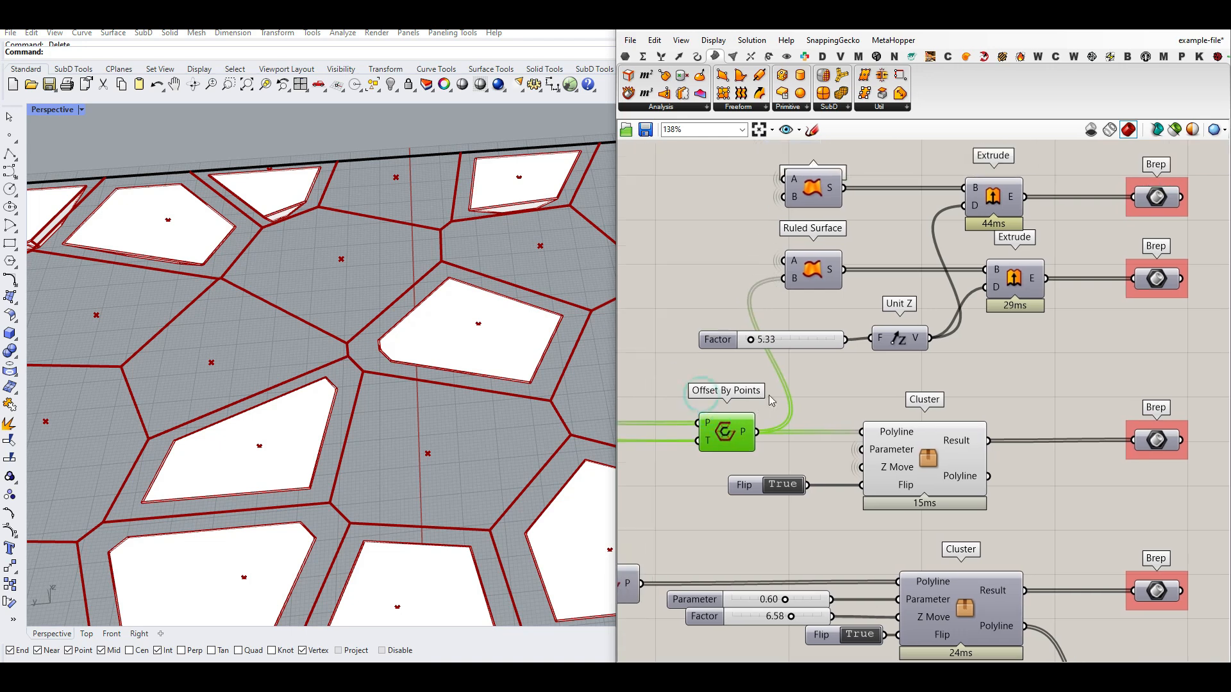
left_click(743, 108)
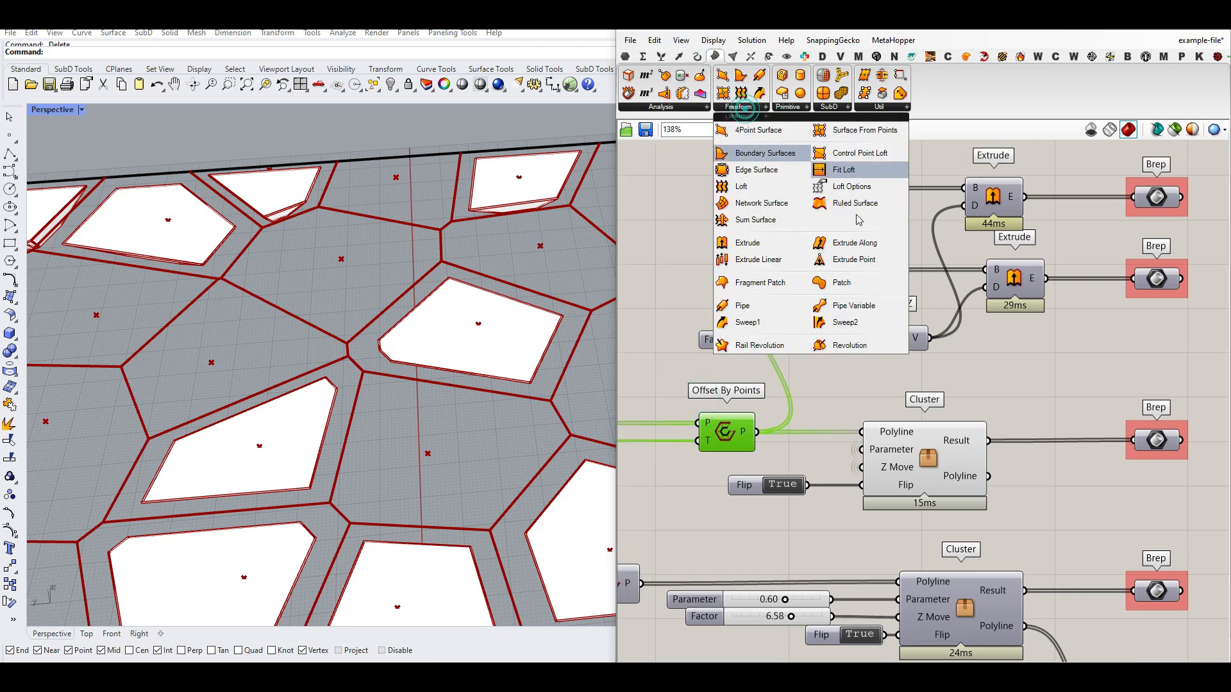
left_click(1010, 339)
right_click(813, 256)
left_click(823, 278)
left_click(822, 275)
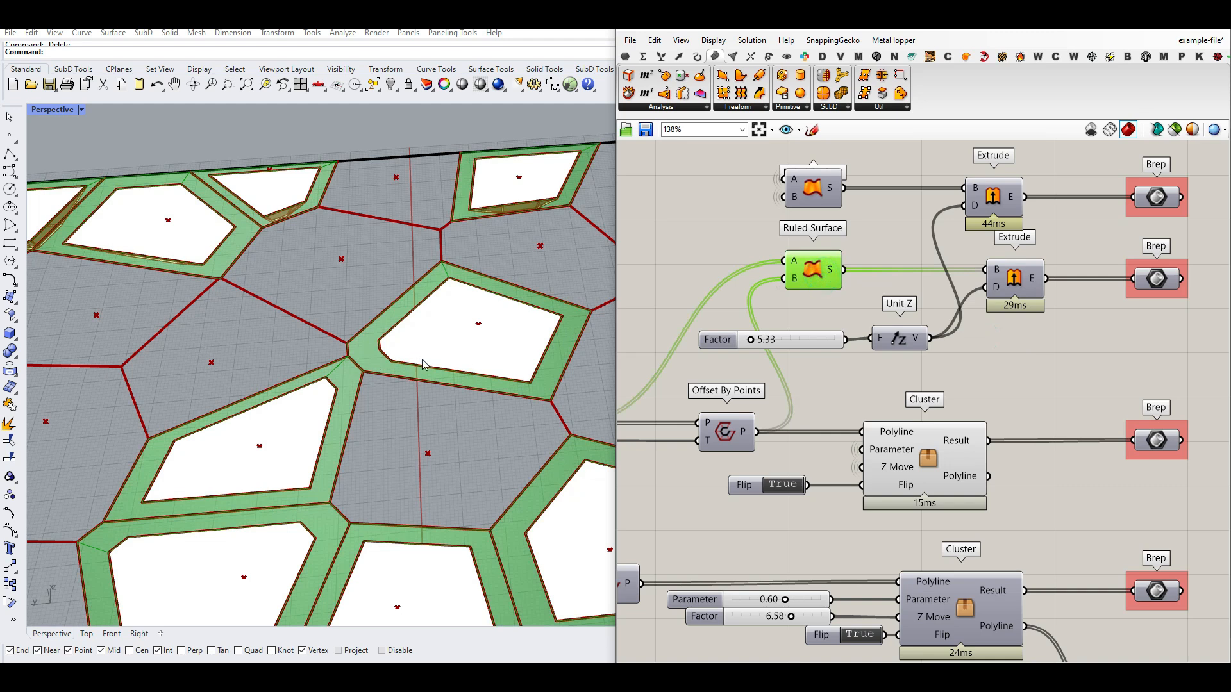
right_click(809, 269)
left_click(827, 289)
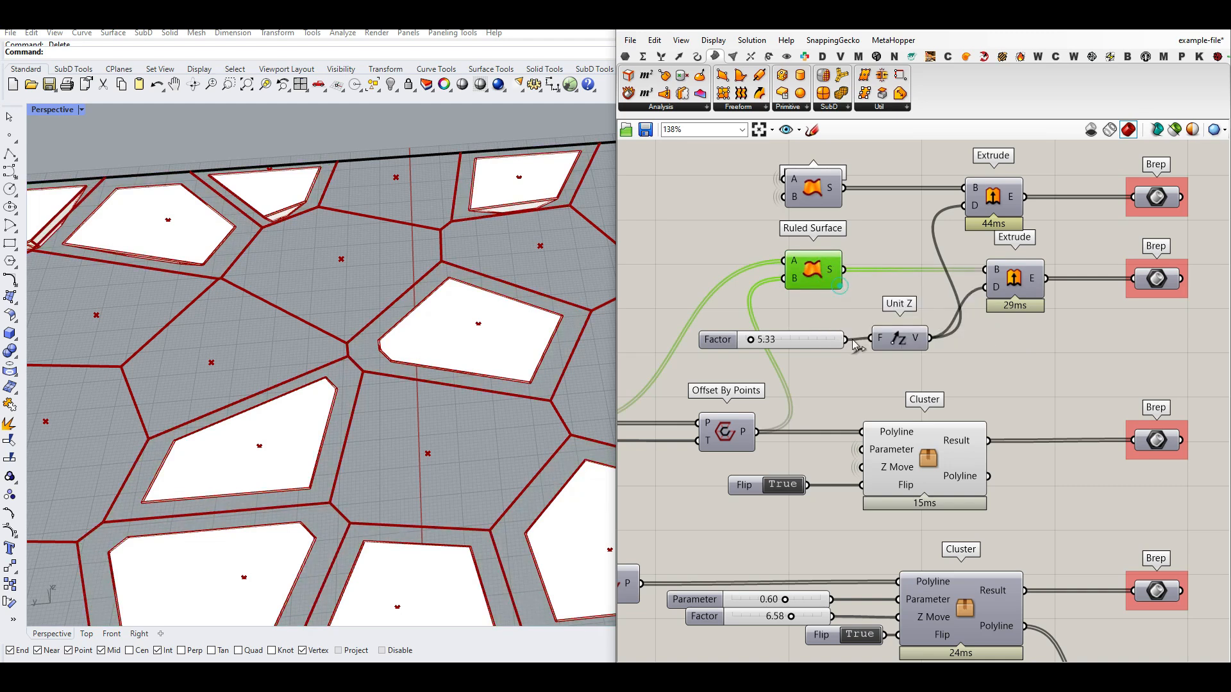
Turn on the preview of the lower extruded Brep and set the Factor slider feeding Unit Z to 4.61
right_click(1152, 279)
left_click(1160, 298)
scroll(506, 362, "down", 6)
right_click_drag(507, 362, 363, 302)
scroll(340, 252, "up", 4)
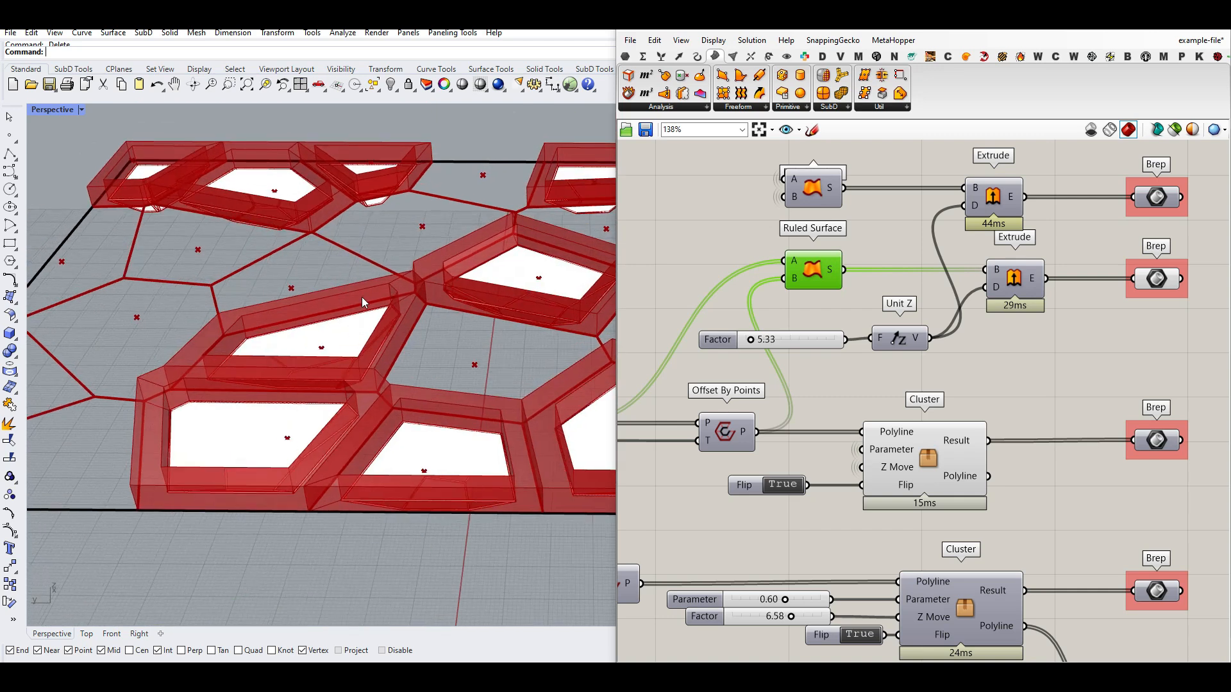
left_click_drag(751, 342, 750, 343)
right_click_drag(1020, 310, 990, 326)
scroll(989, 325, "down", 2)
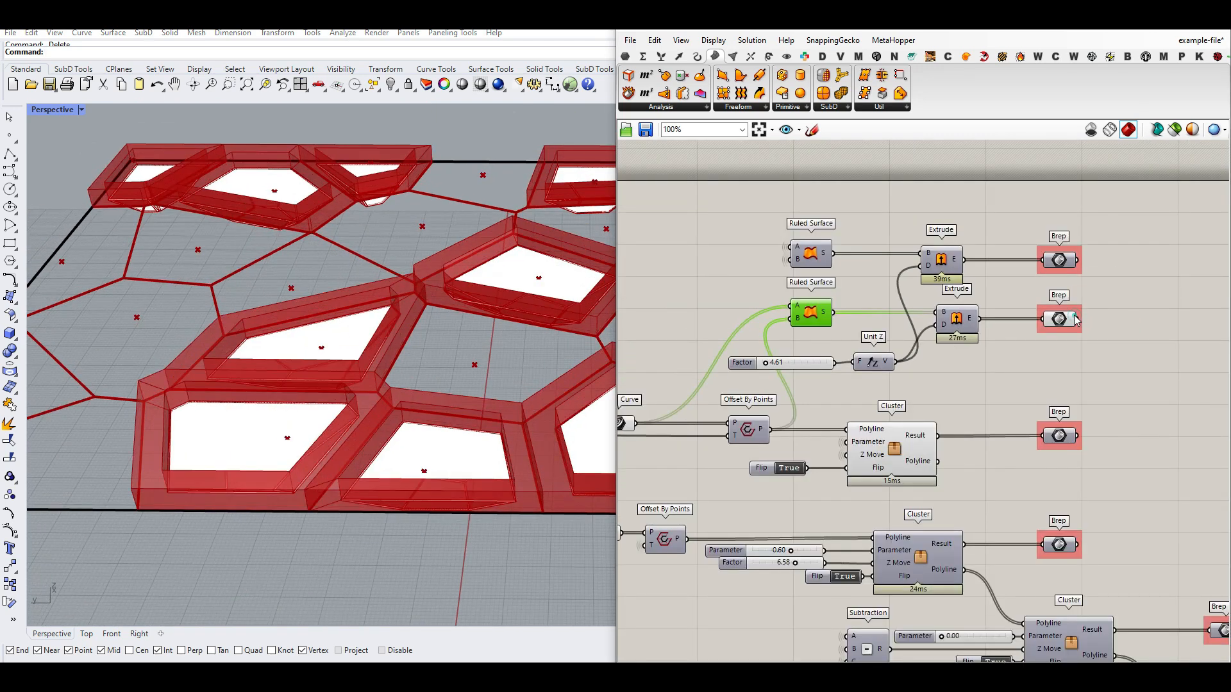
Turn on the Custom Preview with the yellow swatch for the extruded frames of the Geo 1 cells
left_click(1059, 316)
scroll(1098, 298, "down", 4)
right_click_drag(1143, 181, 967, 381)
scroll(967, 381, "up", 3)
left_click(1068, 219)
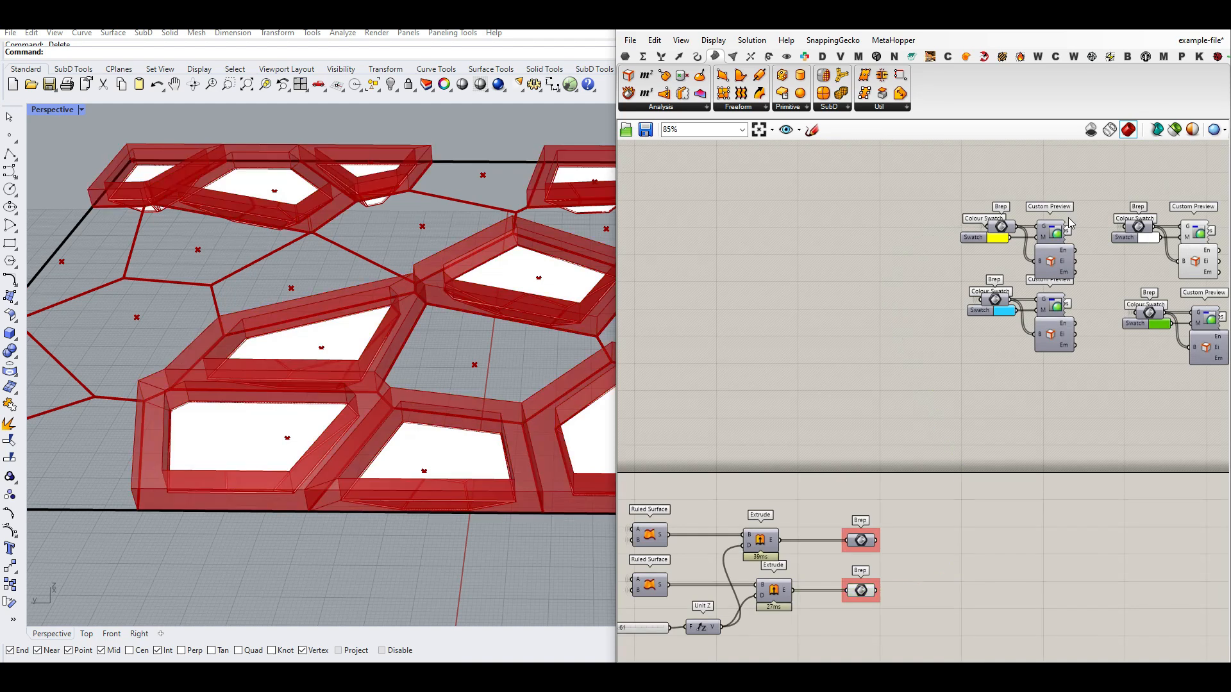
middle_click(1040, 191)
left_click(1043, 195)
left_click(908, 291)
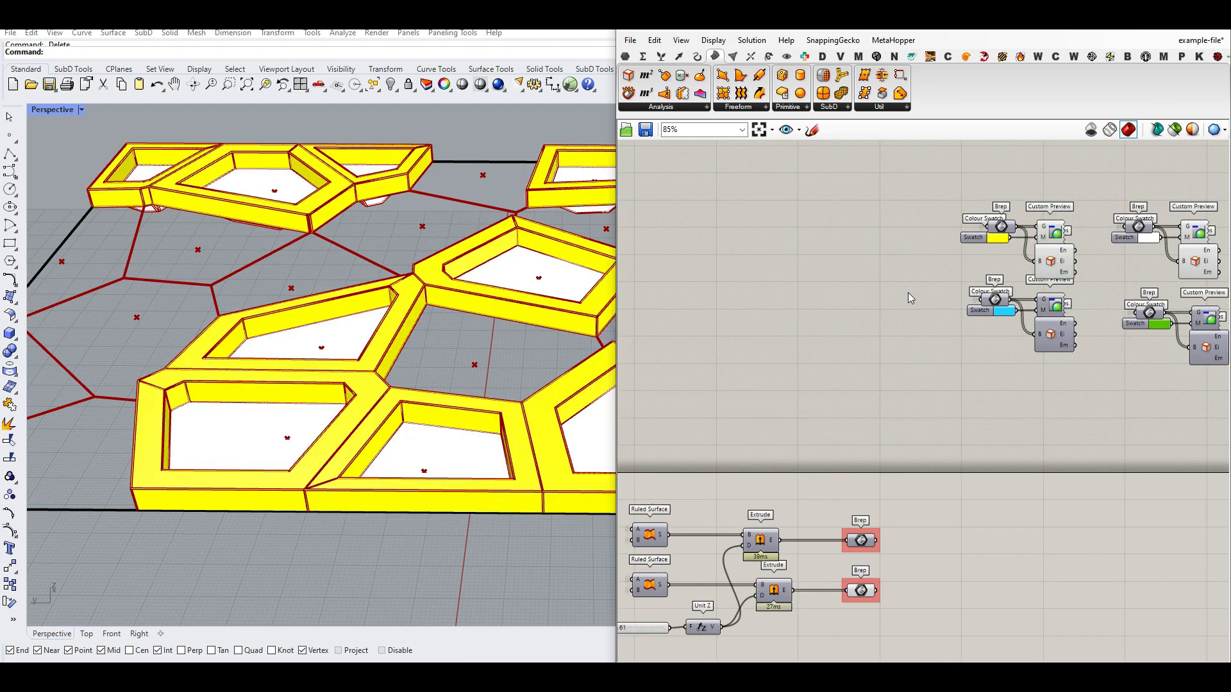
Hide the lower extruded Brep's own preview so only its yellow custom preview is displayed
right_click_drag(836, 395, 967, 315)
left_click_drag(1051, 531, 979, 490)
middle_click(990, 368)
left_click(1012, 391)
left_click(1011, 390)
Set the Factor slider feeding Unit Z to 3.04 to reduce the frames' extrusion height
right_click_drag(406, 383, 434, 410)
scroll(435, 412, "up", 5)
scroll(766, 551, "up", 4)
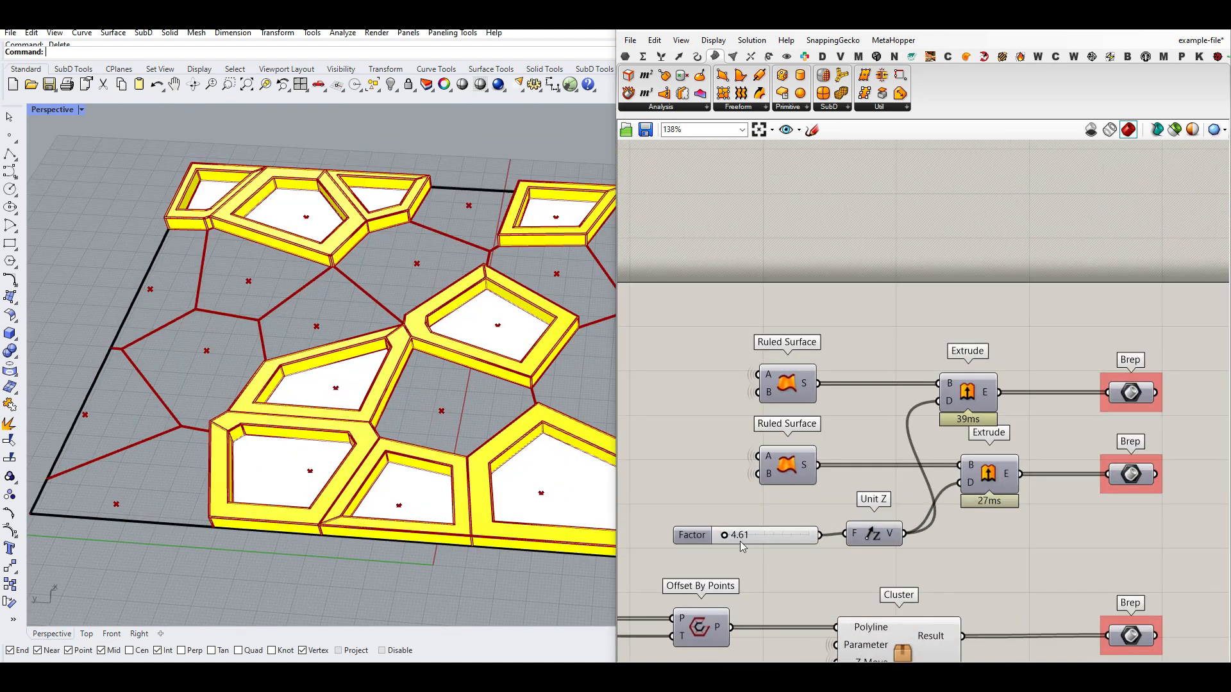
left_click_drag(722, 535, 718, 537)
right_click_drag(426, 359, 417, 186)
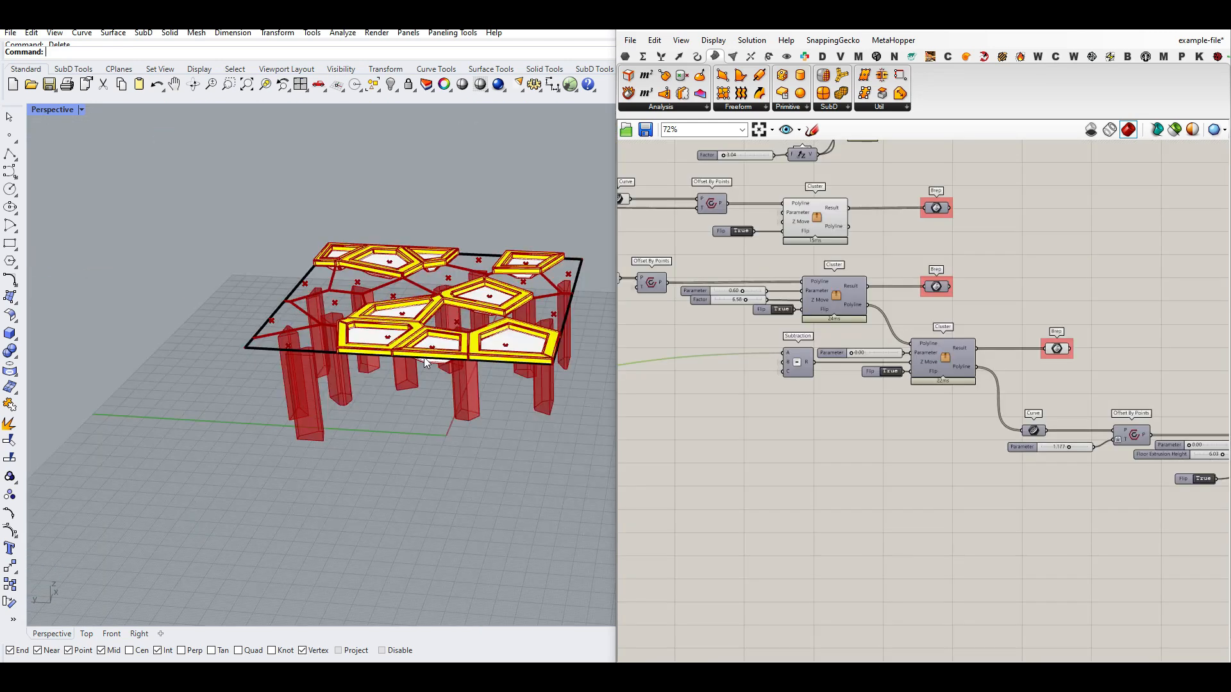
Turn off the preview of the column Brep fed by the cluster connected to the Subtraction component
right_click_drag(410, 372, 428, 203)
scroll(405, 250, "down", 5)
scroll(405, 250, "up", 5)
right_click_drag(406, 250, 372, 285)
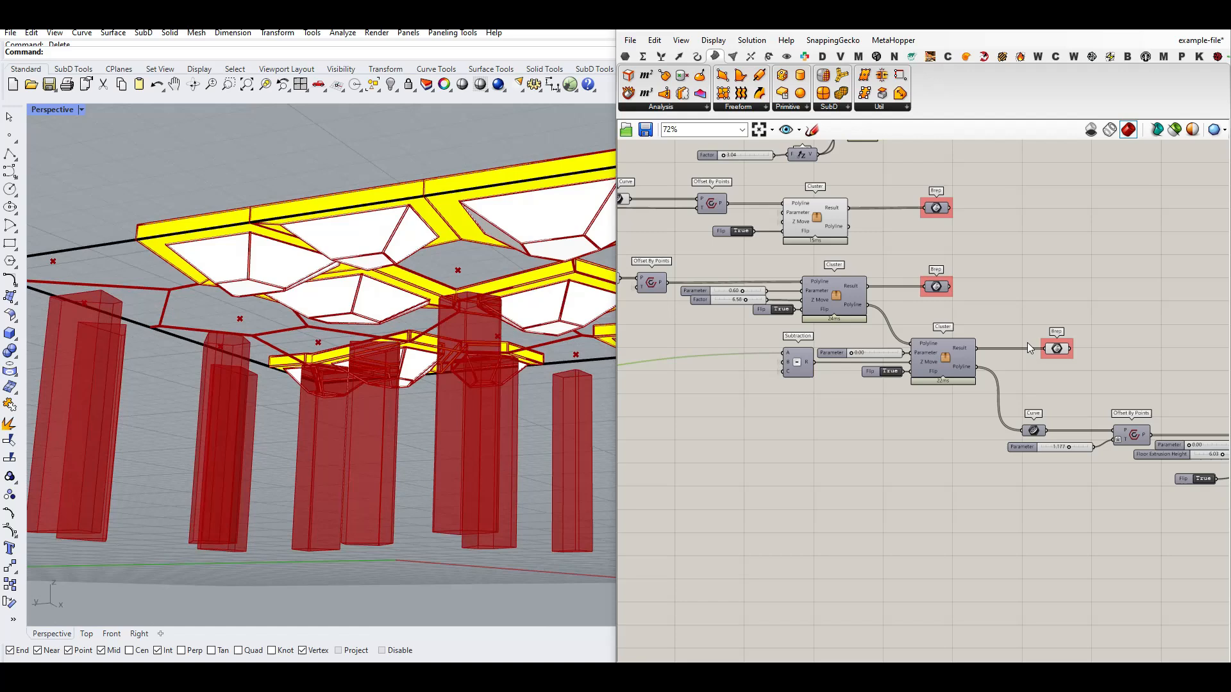
right_click(1066, 350)
left_click(1075, 371)
Select the Curve component on the Top cluster's Geo 2 output and examine its cells from above and below
scroll(1026, 369, "down", 1)
right_click_drag(955, 380, 1127, 375)
scroll(1075, 364, "down", 2)
scroll(849, 319, "up", 4)
scroll(912, 311, "up", 3)
right_click_drag(1018, 314, 810, 351)
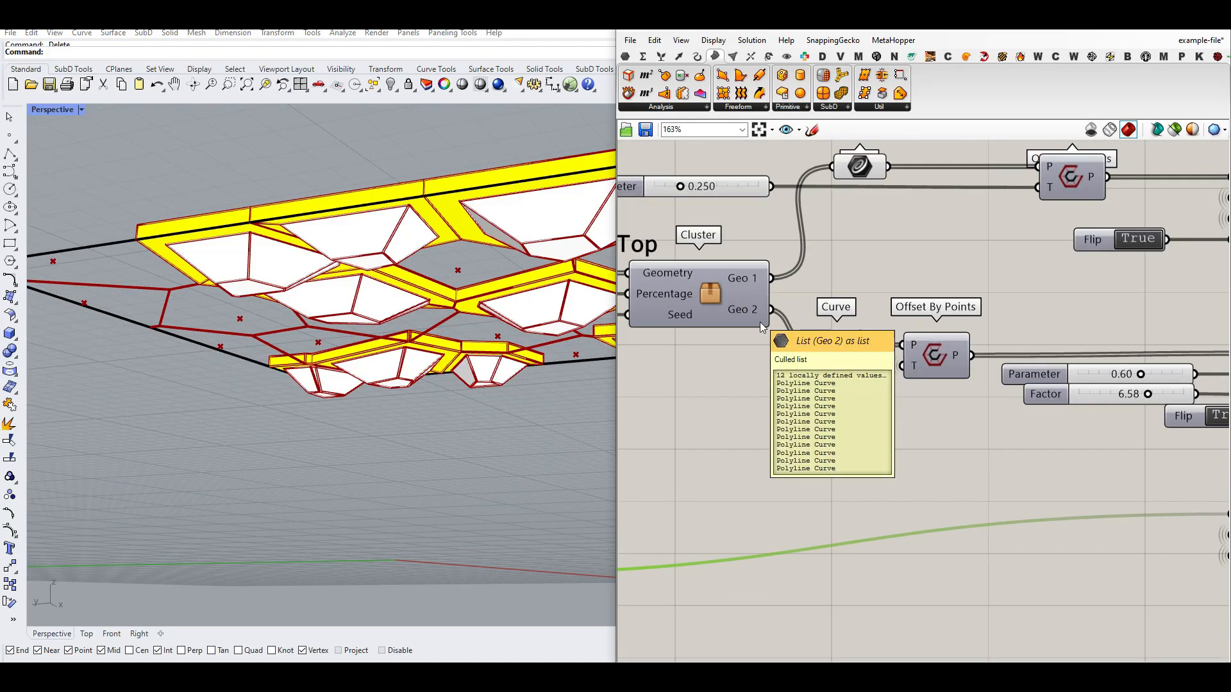
left_click(836, 346)
scroll(431, 306, "down", 3)
right_click_drag(430, 305, 379, 327)
scroll(332, 398, "up", 5)
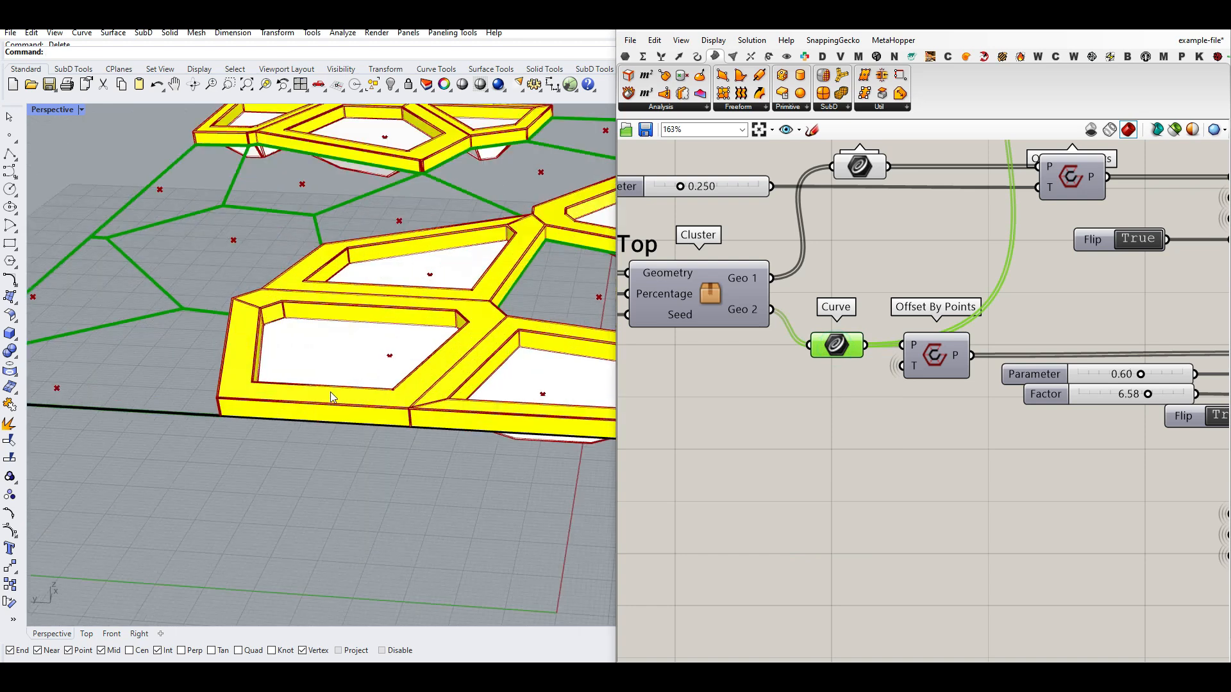
scroll(363, 382, "down", 6)
right_click_drag(366, 372, 380, 257)
scroll(421, 202, "up", 4)
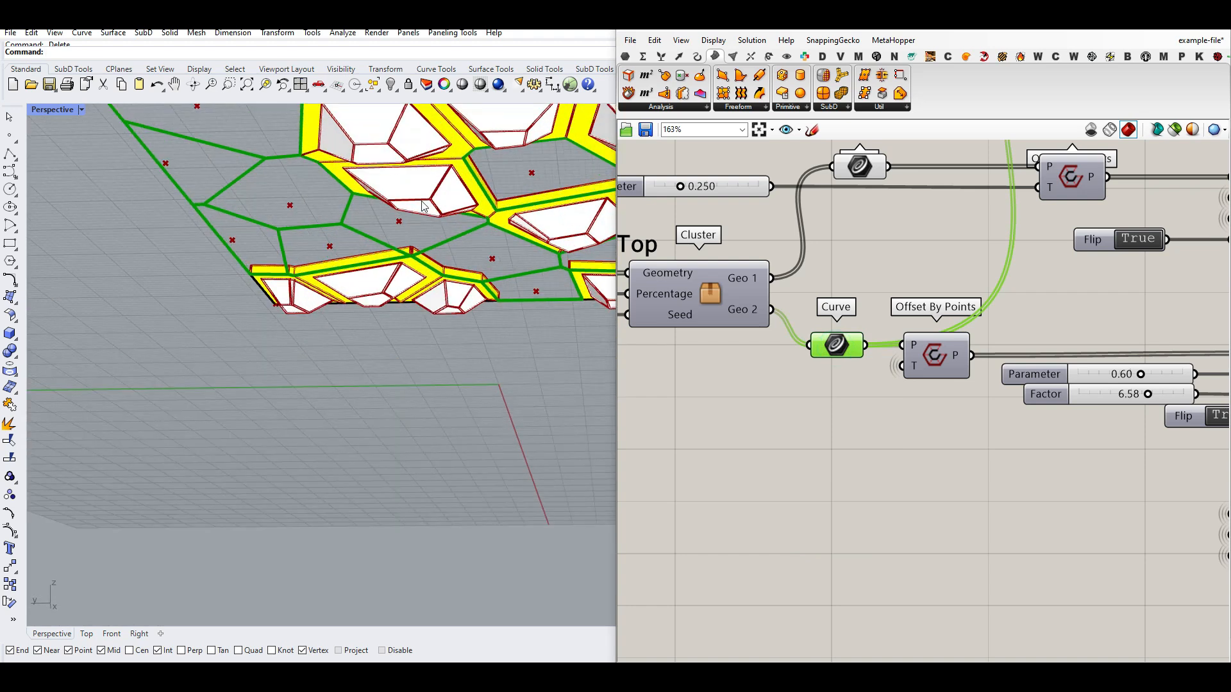
scroll(827, 320, "down", 3)
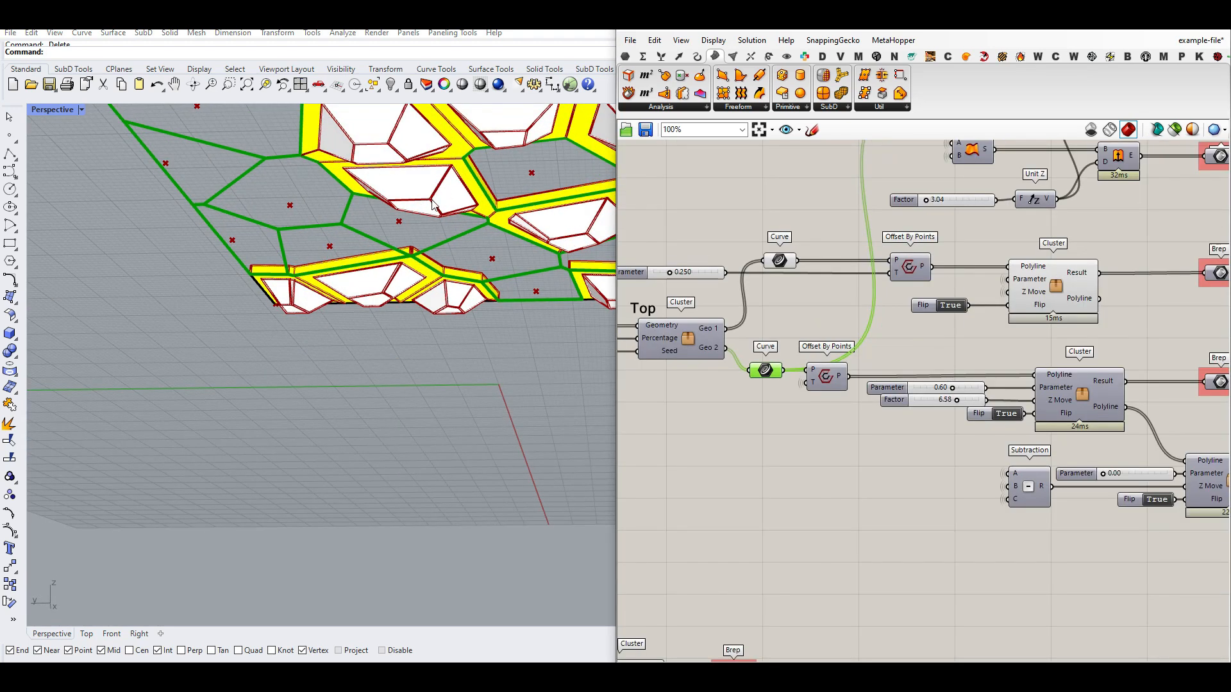
scroll(1047, 379, "down", 2)
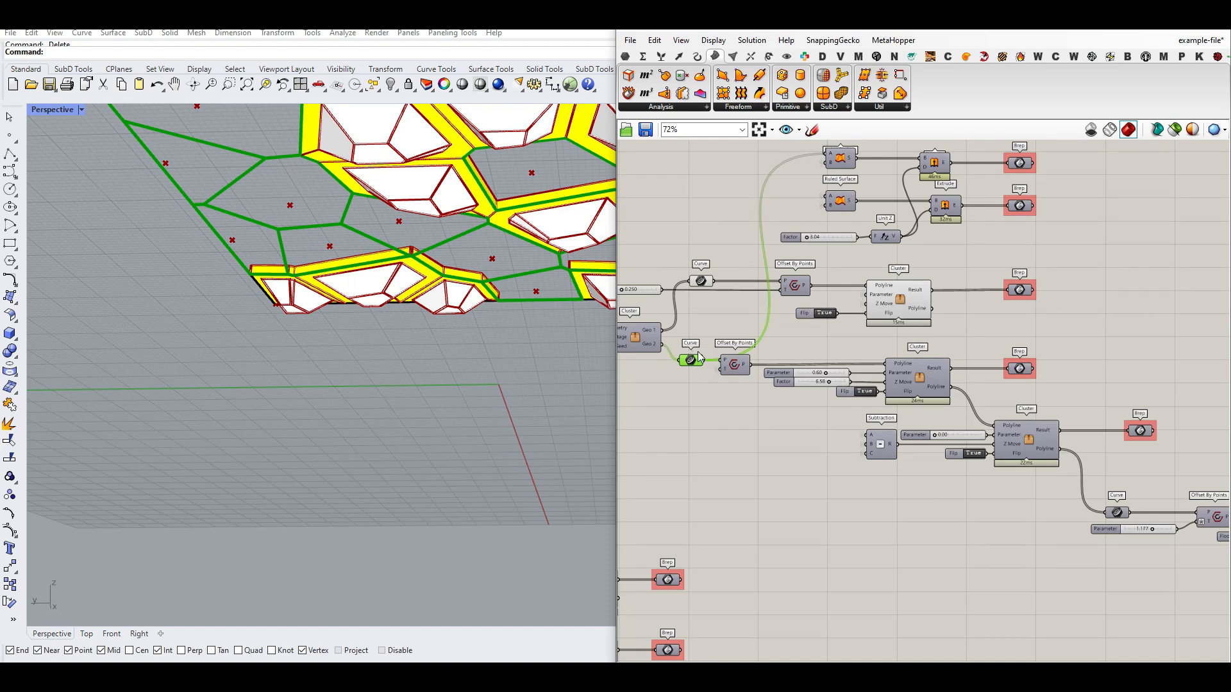
Turn on the preview of the Geo 2 branch's Offset By Points and adjust the Parameter slider feeding its T input
scroll(699, 374, "up", 5)
right_click(748, 361)
left_click(768, 384)
scroll(737, 282, "down", 2)
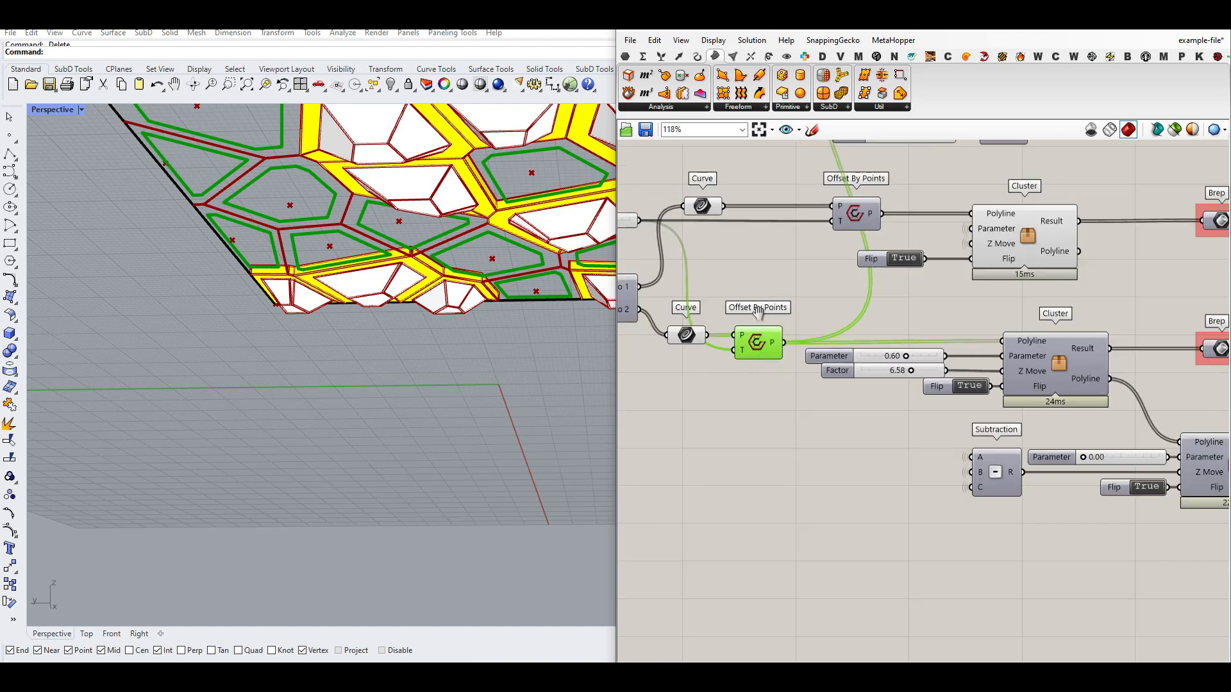
scroll(387, 247, "down", 1)
scroll(378, 212, "up", 3)
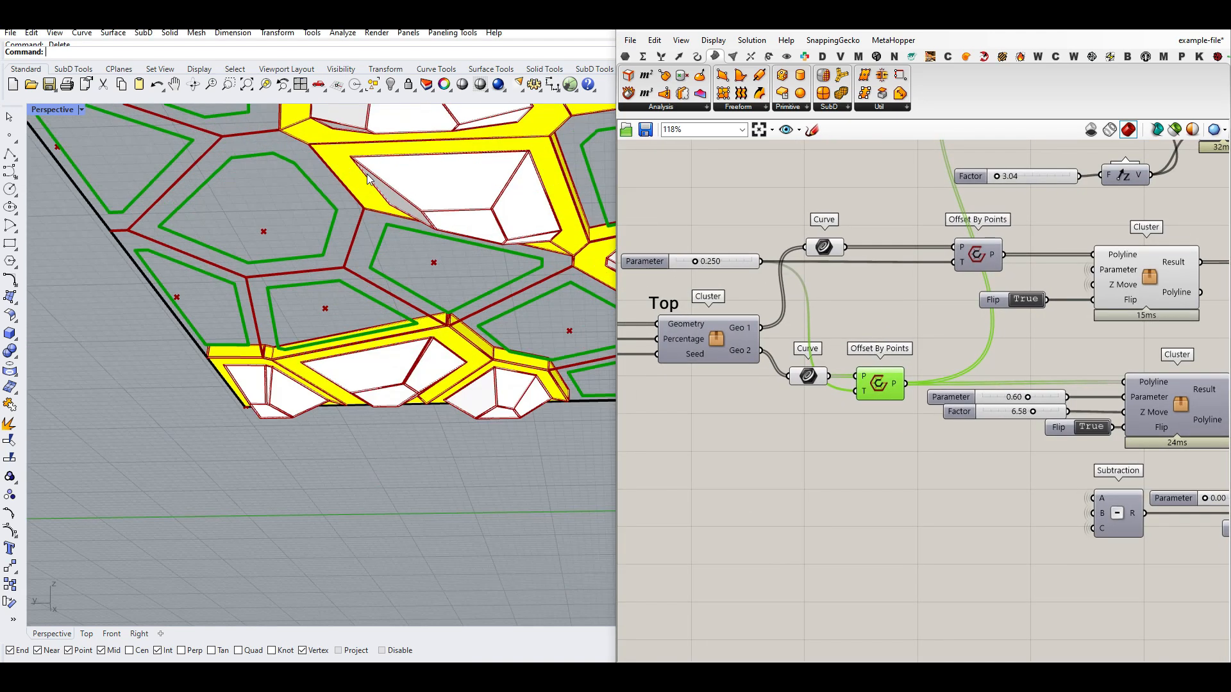
left_click_drag(695, 261, 694, 265)
Toggle the preview of the upper extruded Brep on and off to examine the Geo 2 frames
left_click(951, 354)
scroll(950, 352, "down", 3)
right_click_drag(951, 352, 869, 456)
left_click(829, 474)
right_click_drag(939, 331, 772, 421)
scroll(764, 385, "up", 3)
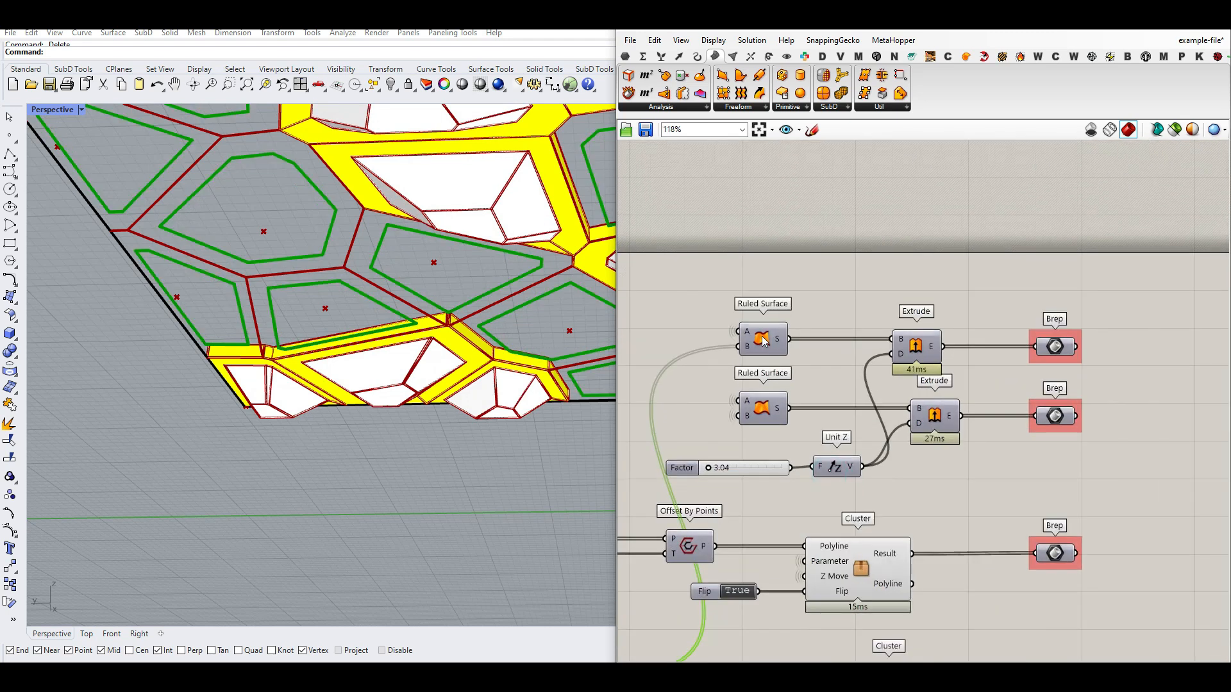
right_click(1050, 346)
left_click(1073, 370)
scroll(354, 278, "down", 6)
right_click_drag(354, 278, 328, 383)
scroll(239, 338, "up", 5)
right_click(1051, 345)
left_click(1073, 368)
Turn on the Custom Preview with the blue swatch for the extruded frames of the Geo 2 cells
left_click(1060, 350)
scroll(1060, 349, "down", 5)
right_click_drag(1153, 243, 984, 362)
scroll(984, 363, "up", 4)
left_click_drag(1117, 284, 1021, 372)
right_click(939, 380)
left_click(947, 396)
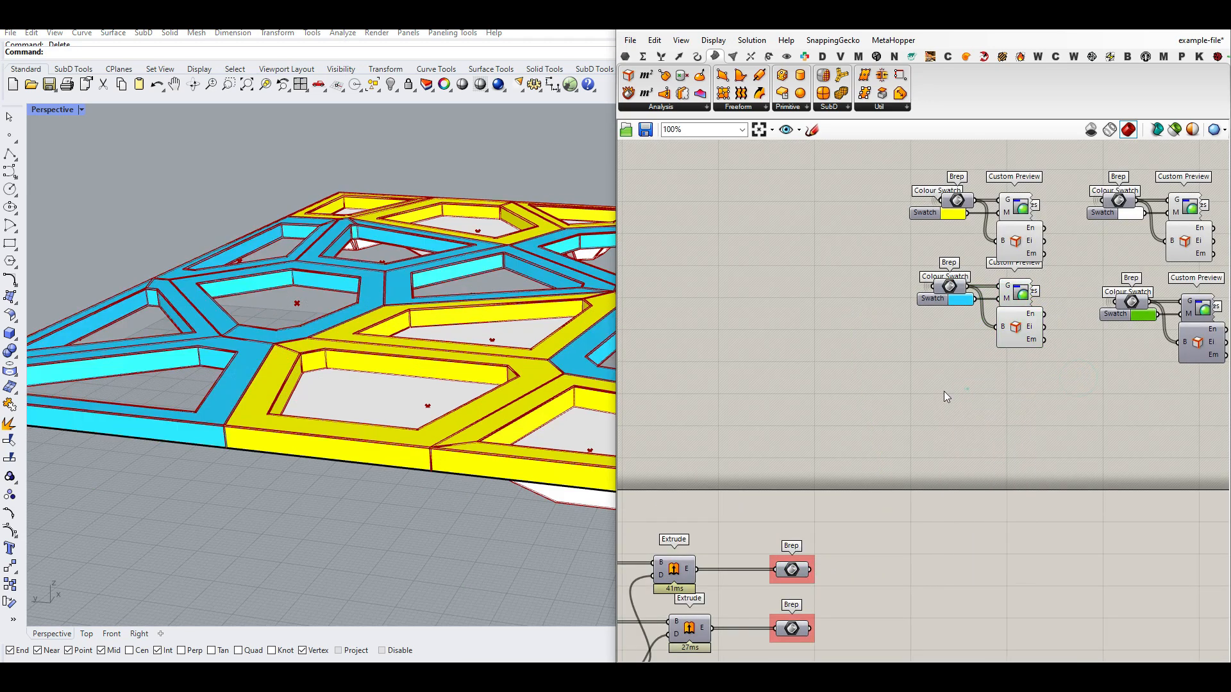
Examine the blue and yellow frames together with the white panels from above and below
scroll(334, 379, "down", 6)
right_click_drag(323, 346, 329, 417)
scroll(398, 433, "up", 5)
right_click_drag(399, 442, 411, 332)
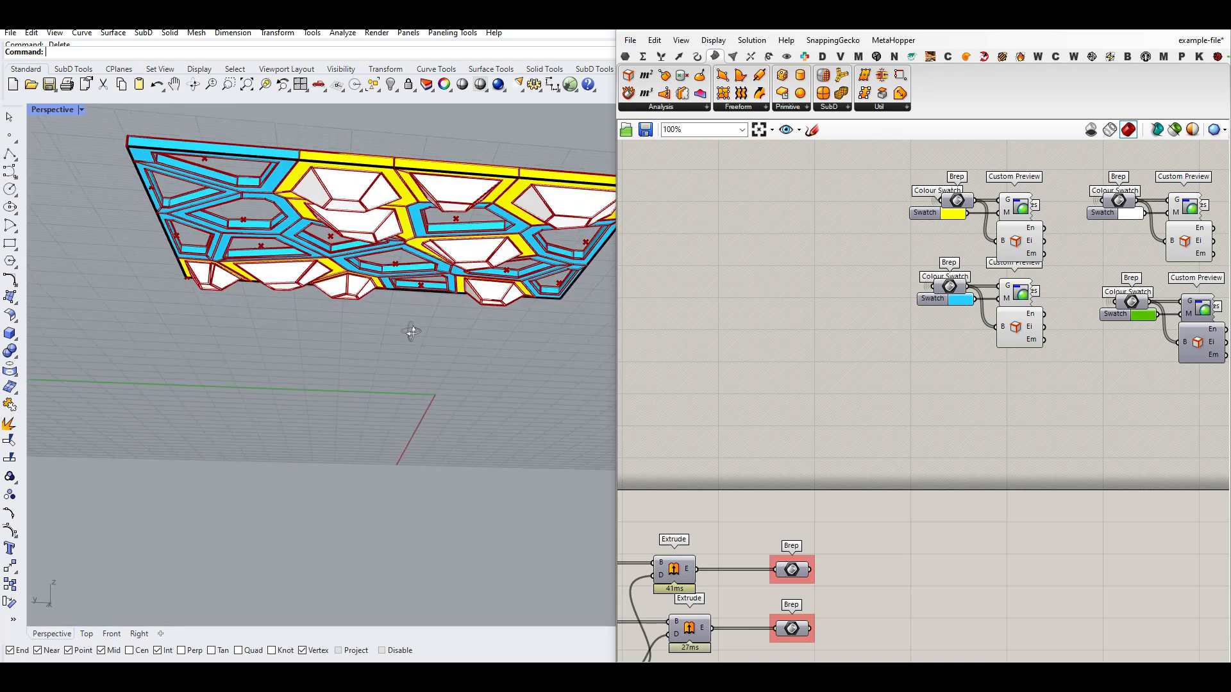
scroll(411, 332, "down", 5)
scroll(313, 283, "up", 6)
scroll(865, 349, "down", 5)
Turn on the preview of the Geo 2 branch's panel cluster and view the panels from the side
right_click_drag(865, 349, 918, 398)
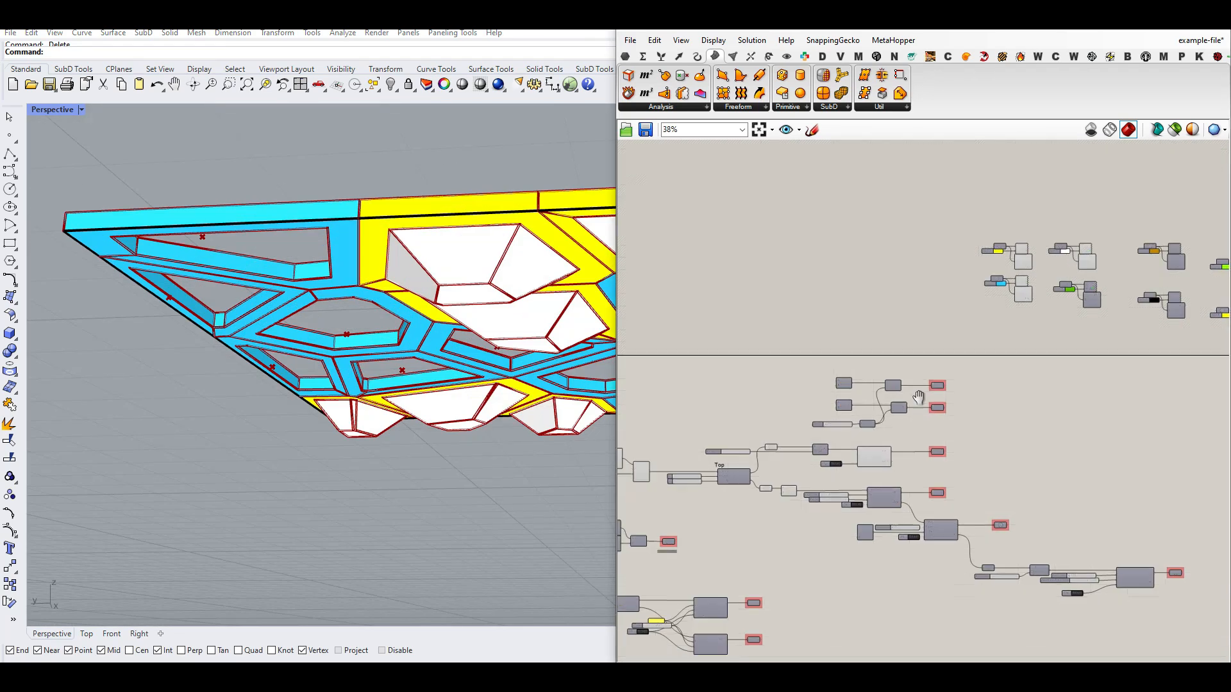
scroll(910, 441, "up", 6)
right_click(818, 397)
left_click(834, 396)
scroll(423, 340, "down", 4)
right_click_drag(431, 334, 439, 371)
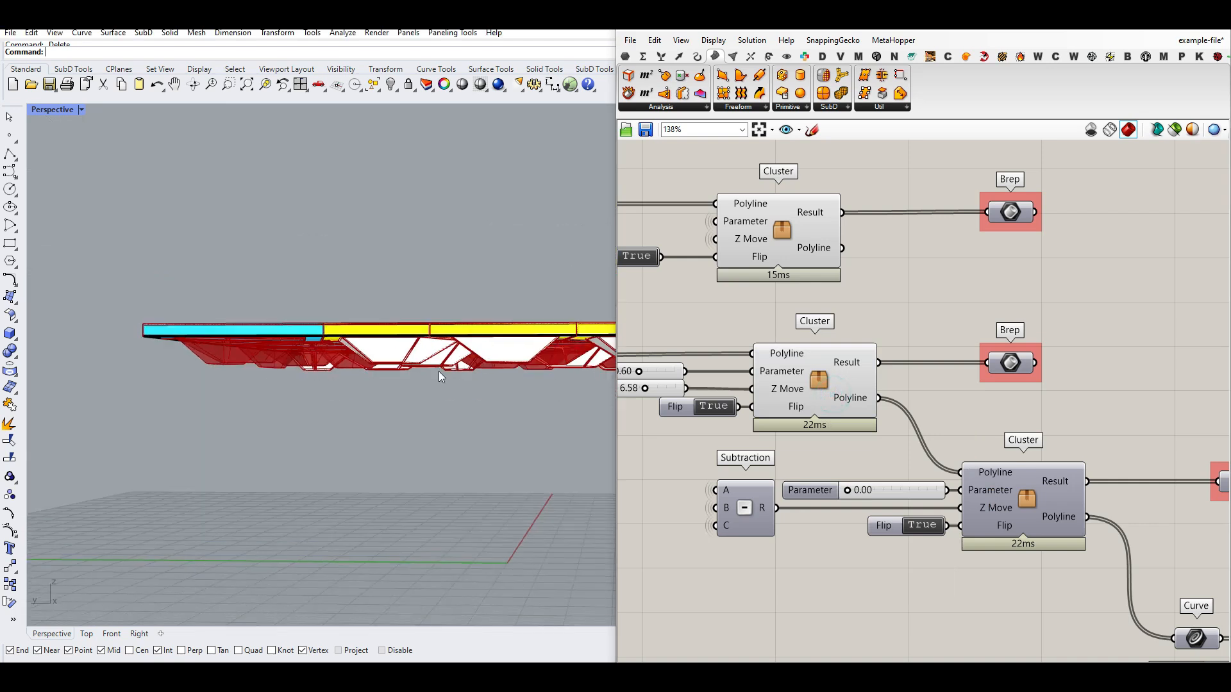
Hide the Geo 2 panel cluster's preview and turn on the Custom Preview with the green swatch for its panels
right_click(815, 373)
left_click(955, 391)
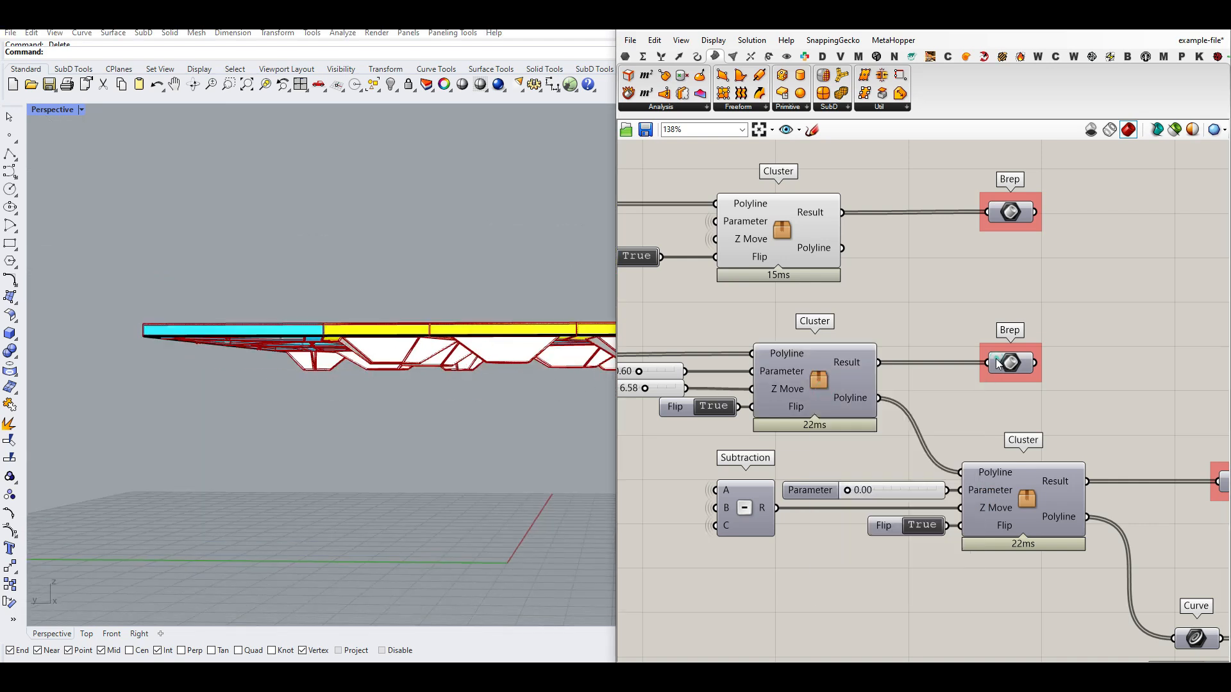
scroll(997, 363, "down", 6)
left_click(996, 361)
right_click_drag(1201, 237, 995, 360)
scroll(905, 308, "up", 4)
left_click_drag(1028, 301, 1012, 240)
right_click(1026, 218)
left_click(1021, 226)
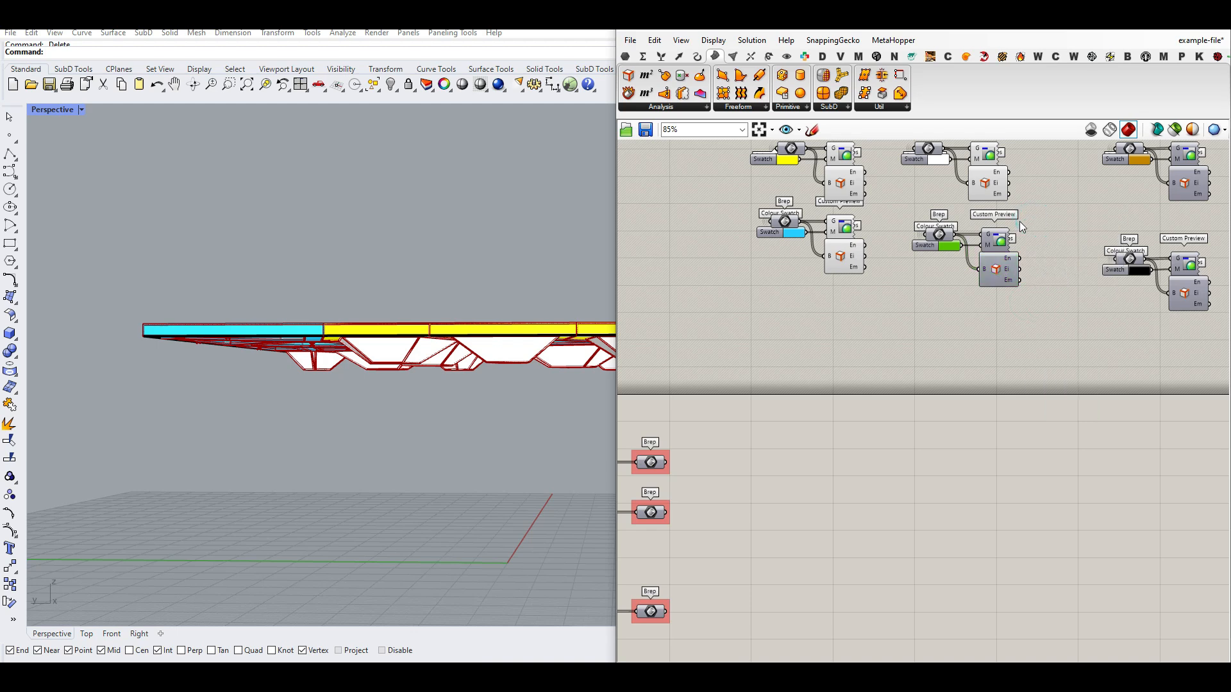
right_click(1037, 225)
left_click(1052, 233)
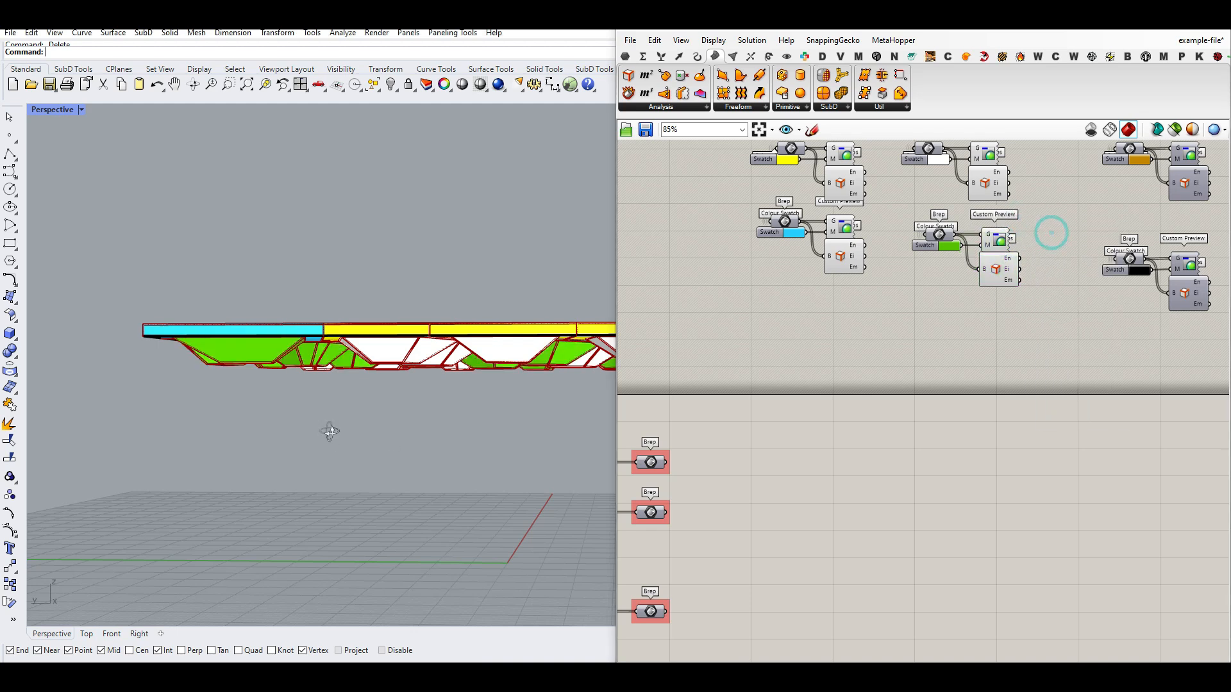
Set the Geo 2 panel cluster's Parameter to 0.44 with the coloured panels viewed from below
right_click_drag(330, 431, 614, 456)
scroll(959, 359, "down", 4)
right_click_drag(809, 445, 881, 418)
scroll(764, 484, "up", 5)
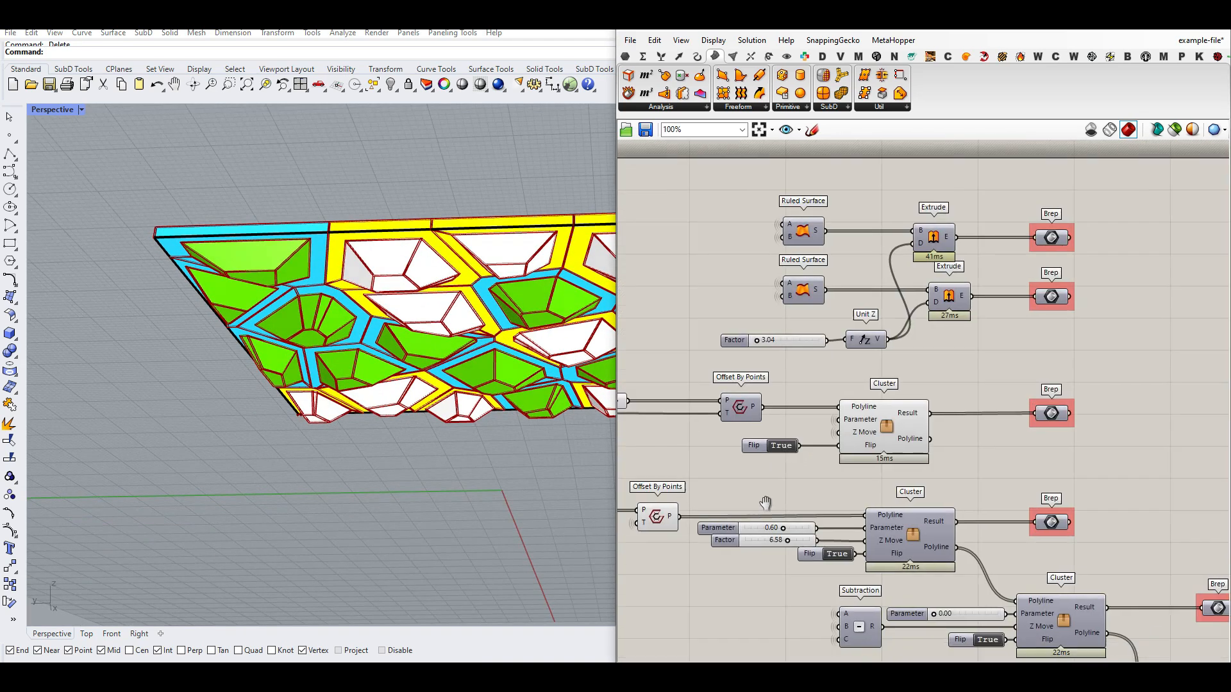
right_click_drag(767, 503, 868, 443)
scroll(872, 480, "up", 4)
scroll(872, 481, "up", 3)
left_click_drag(893, 441, 859, 440)
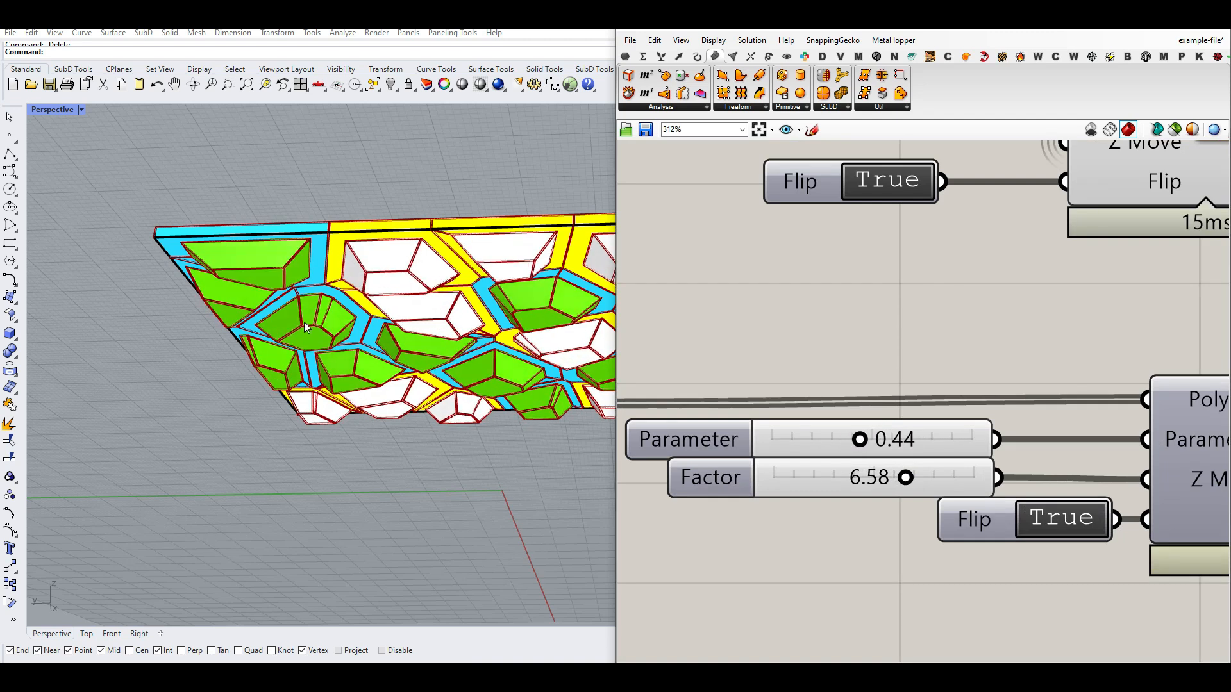
Set the Factor driving the Geo 2 panel cluster's Z Move to 6.48
scroll(304, 322, "up", 5)
mouse_move(906, 478)
left_mouse_down()
mouse_move(845, 486)
mouse_move(923, 483)
left_mouse_up()
left_click(946, 443)
scroll(946, 443, "down", 4)
right_click_drag(949, 460, 770, 531)
left_click(757, 531)
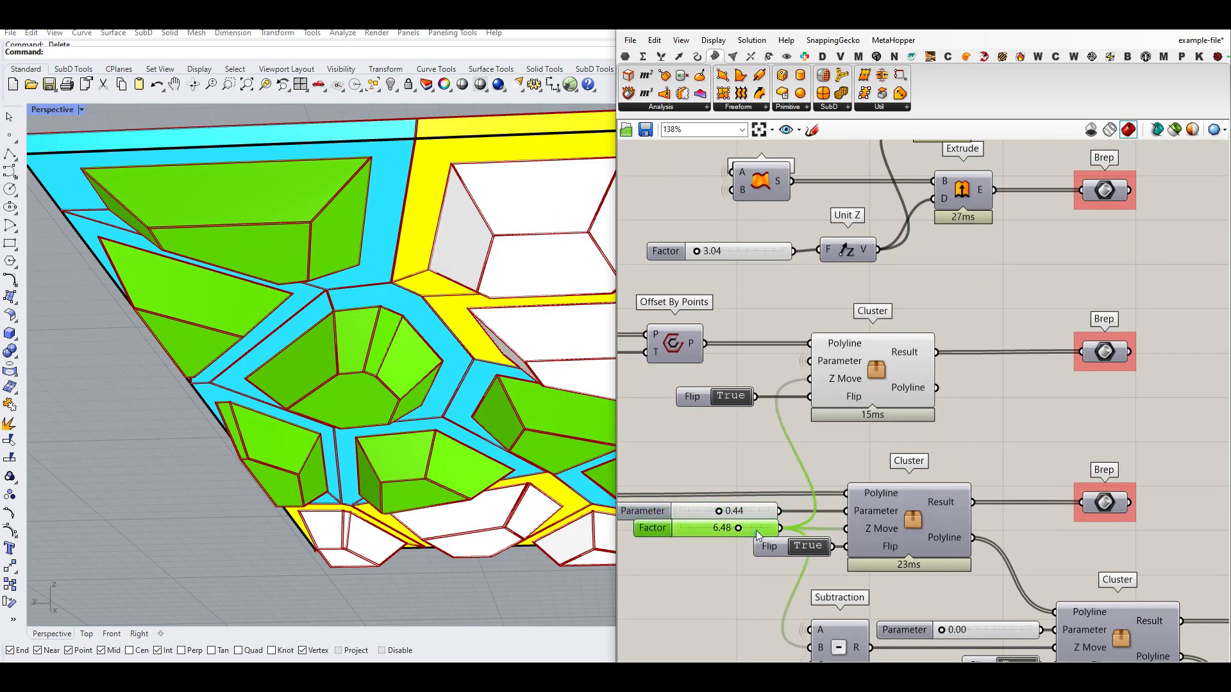
Switch the Geo 2 panel cluster's Flip to False and back to True, comparing the panel direction in the viewport
left_click(799, 553)
scroll(230, 355, "down", 4)
right_click_drag(230, 355, 284, 464)
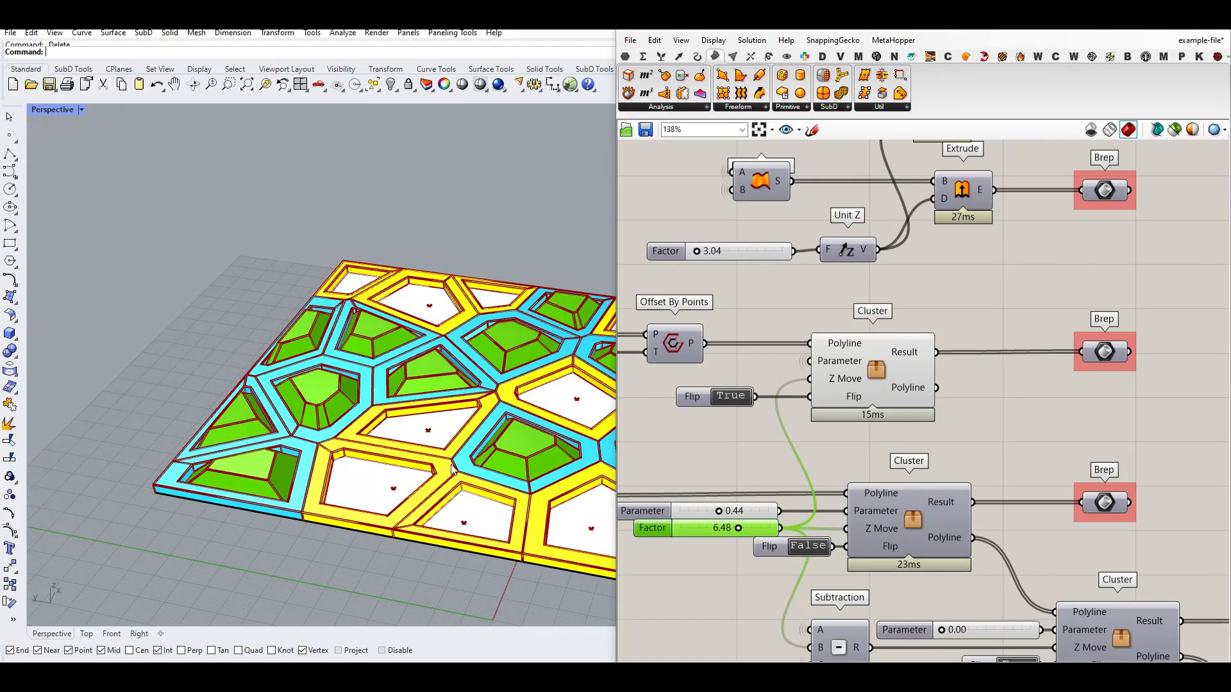
left_click(809, 547)
right_click_drag(359, 411, 408, 381)
right_click_drag(274, 440, 300, 498)
scroll(285, 358, "down", 5)
scroll(316, 417, "up", 6)
right_click_drag(316, 418, 323, 378)
Check the Geo 2 panel cluster's Polyline output with a temporary Curve parameter and delete that parameter
right_click_drag(862, 523, 702, 450)
scroll(705, 451, "down", 1)
right_click_drag(783, 443, 826, 383)
scroll(890, 393, "up", 3)
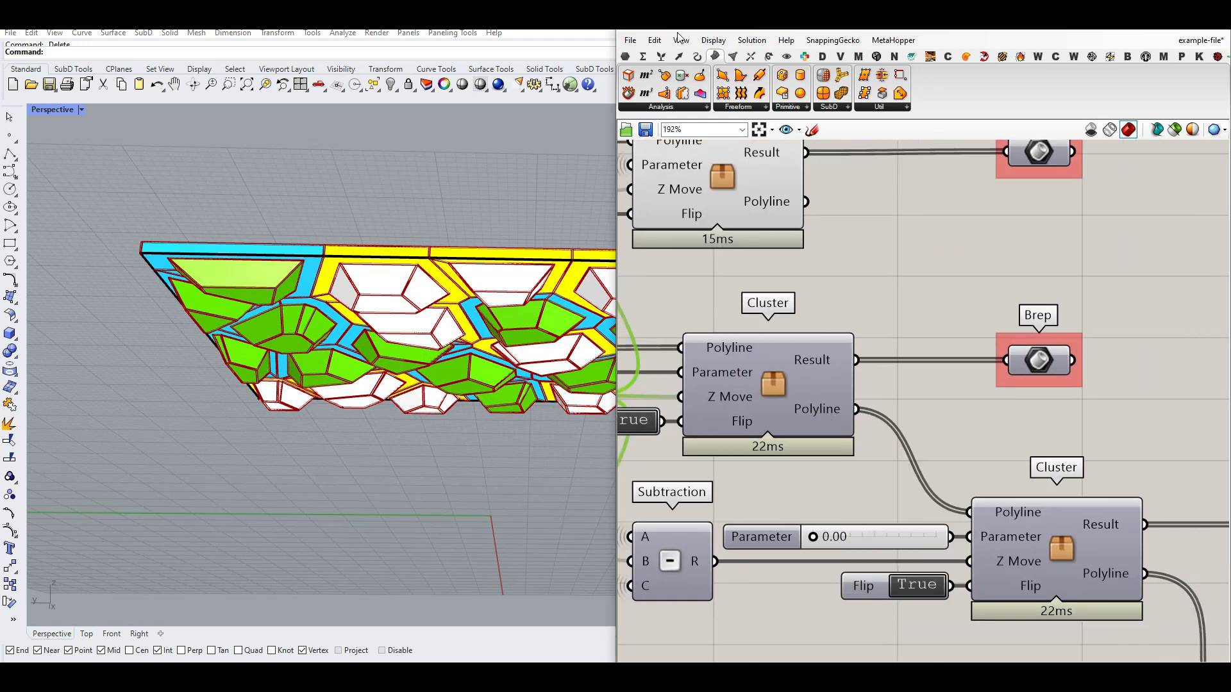
left_click(625, 56)
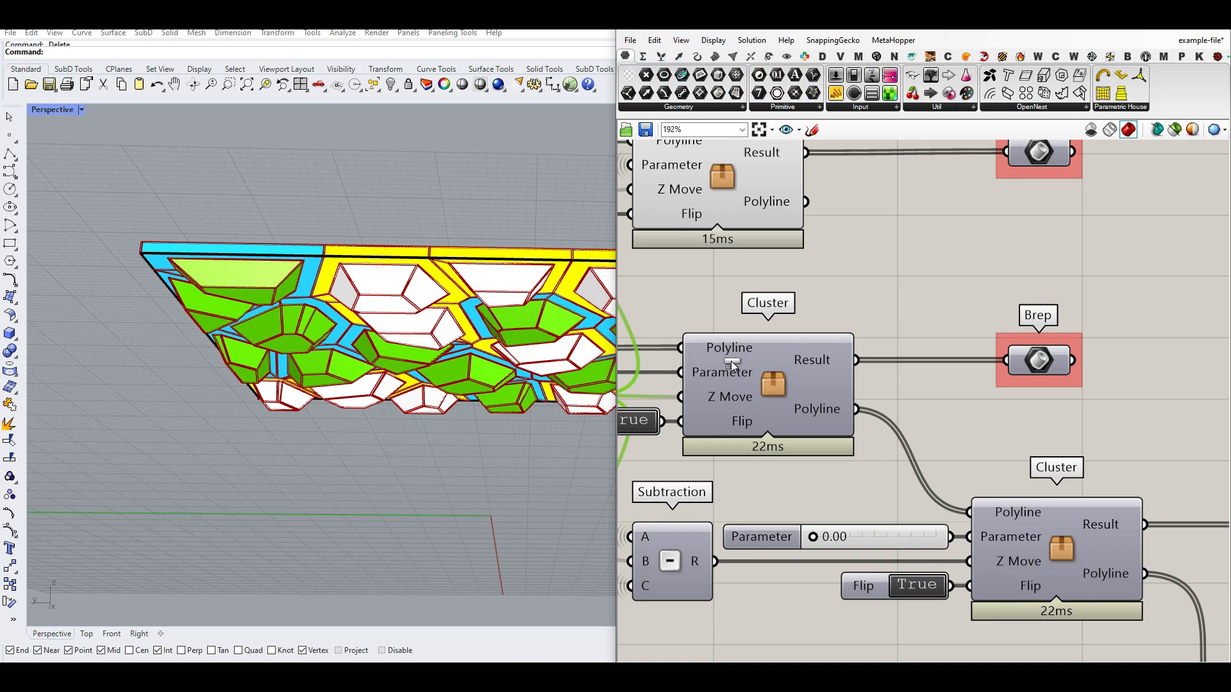
left_click_drag(730, 352, 909, 415)
left_click(900, 412)
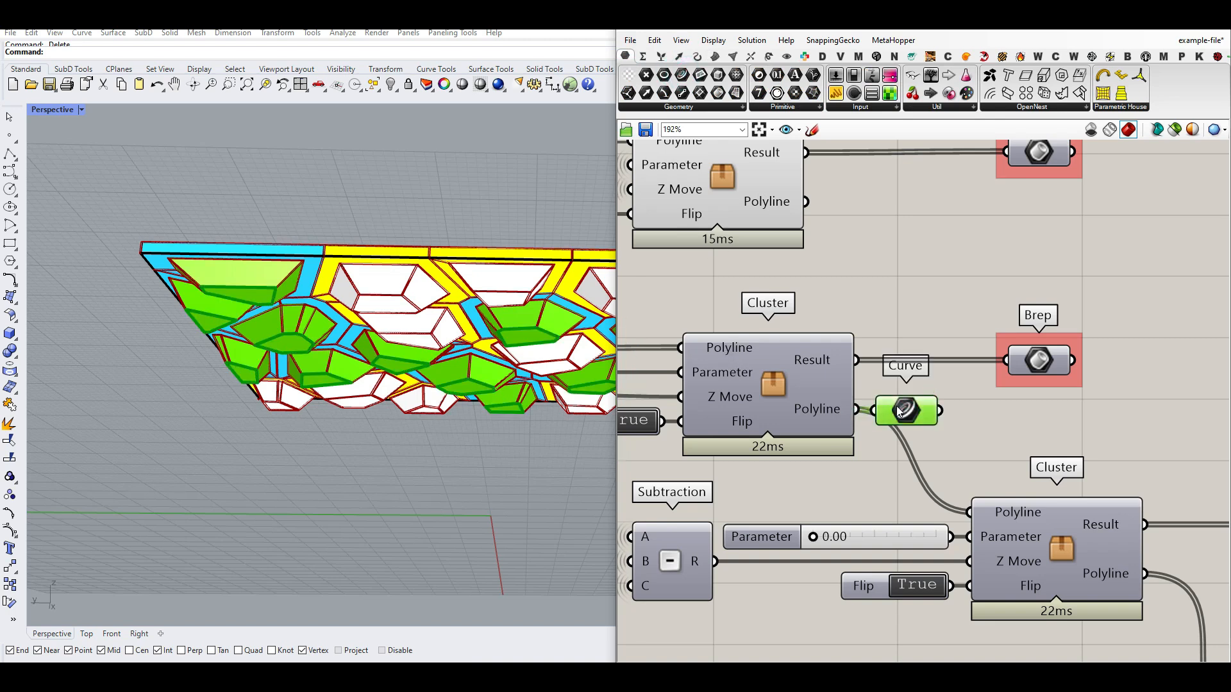
scroll(282, 302, "up", 5)
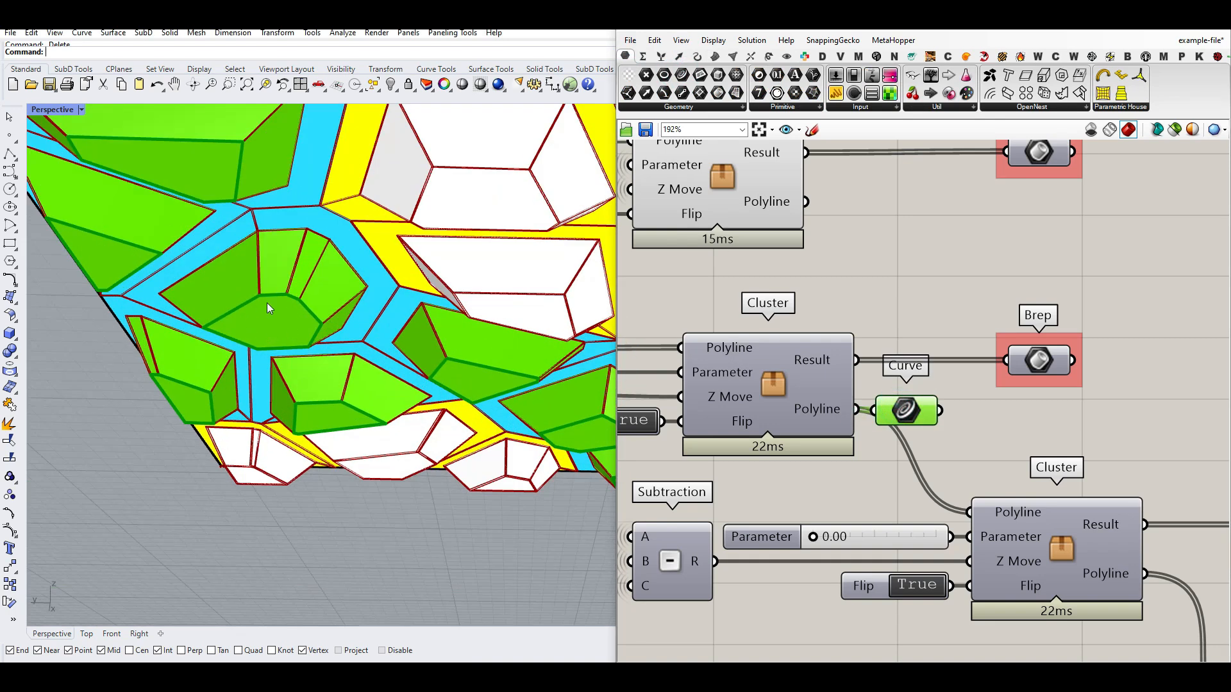
key("Delete")
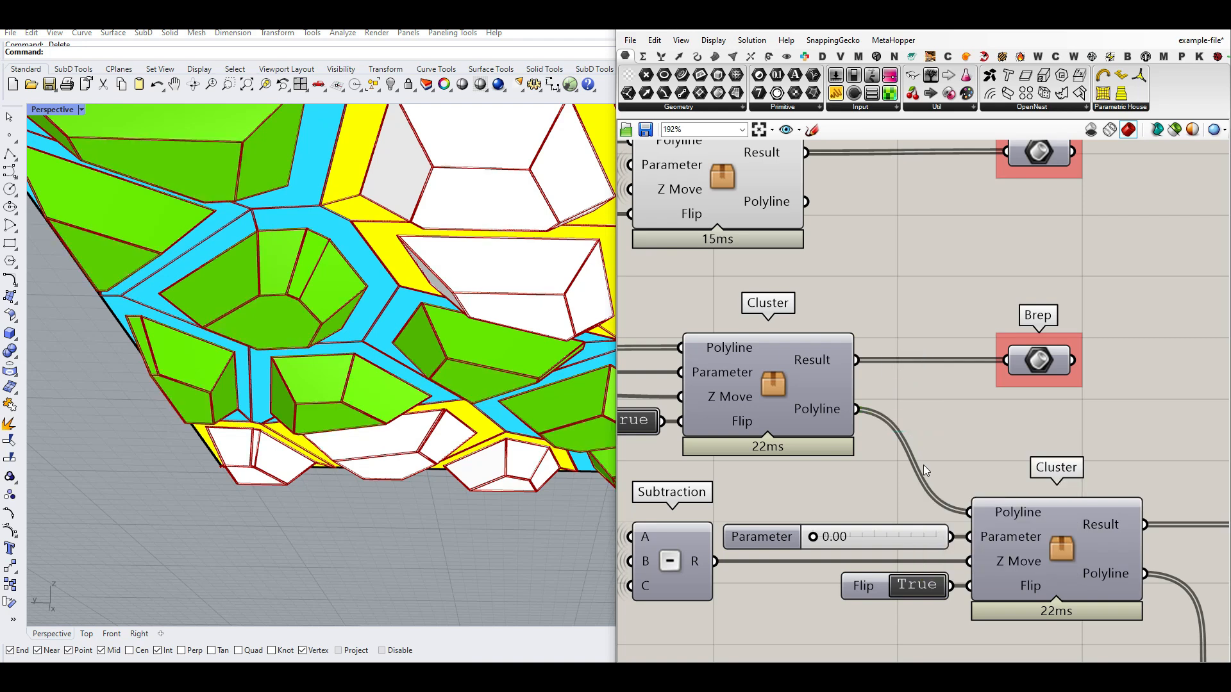
Turn on the preview of the Brep fed by the column cluster and select it to trace its connection
scroll(923, 464, "down", 4)
right_click_drag(953, 475, 870, 443)
right_click(1065, 463)
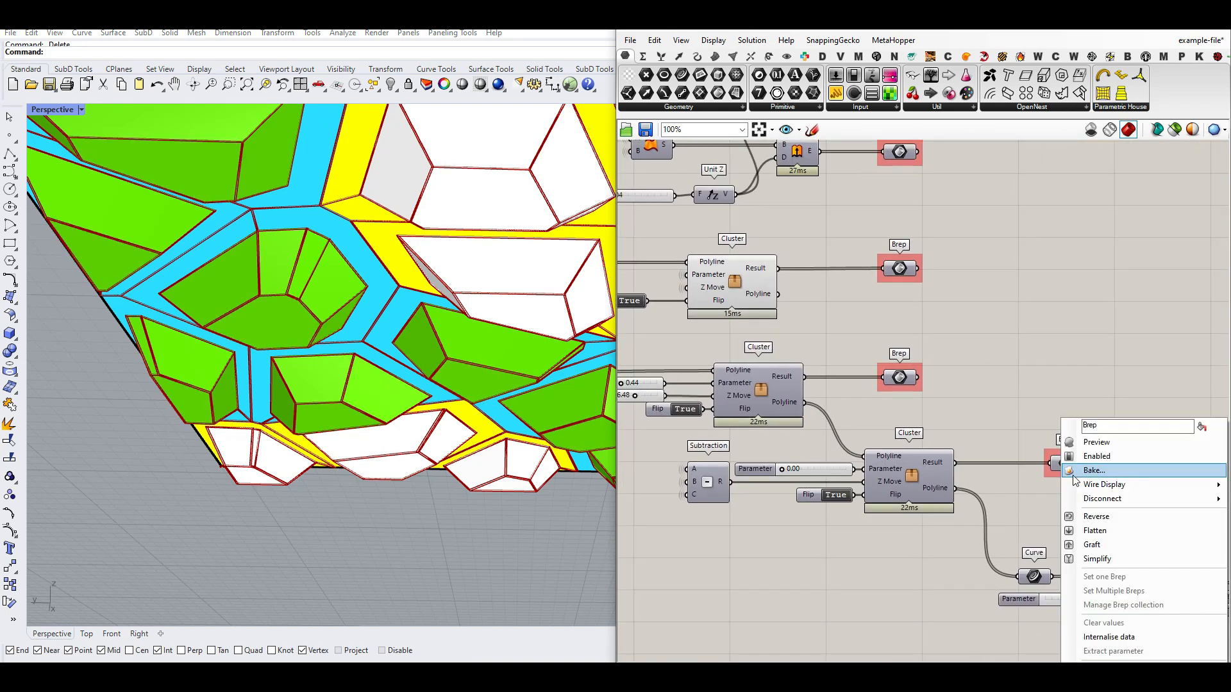
left_click(1089, 439)
scroll(372, 436, "down", 5)
right_click_drag(372, 436, 376, 474)
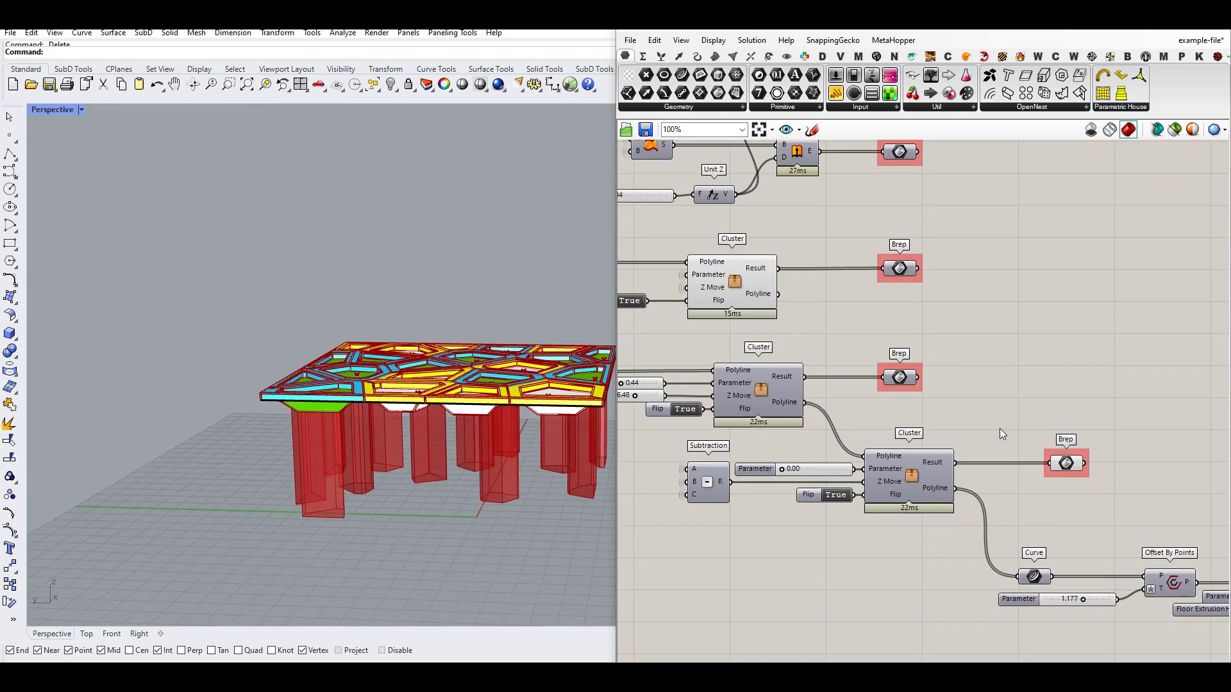
left_click(1062, 459)
Turn on the Custom Preview with the orange swatch for the columns
right_click_drag(1029, 345, 903, 476)
scroll(904, 476, "down", 5)
right_click_drag(1001, 400, 926, 440)
scroll(1039, 272, "up", 3)
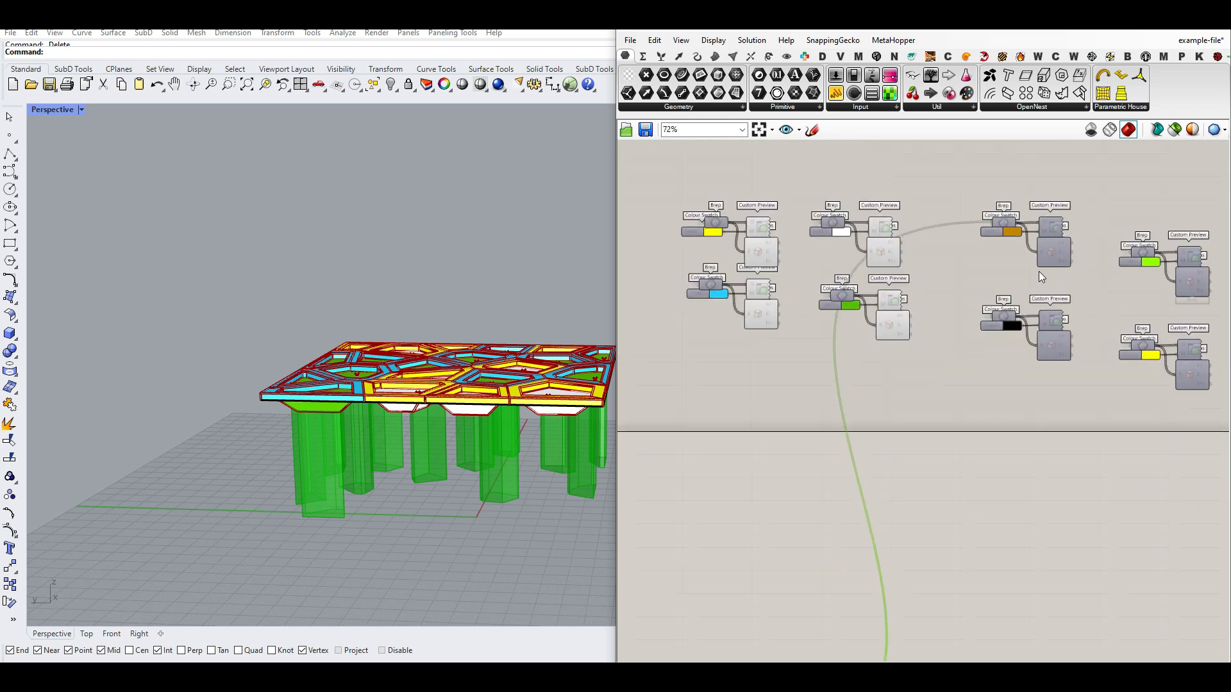
left_click_drag(1077, 200, 1061, 247)
right_click(1075, 191)
left_click(1086, 195)
left_click(1086, 195)
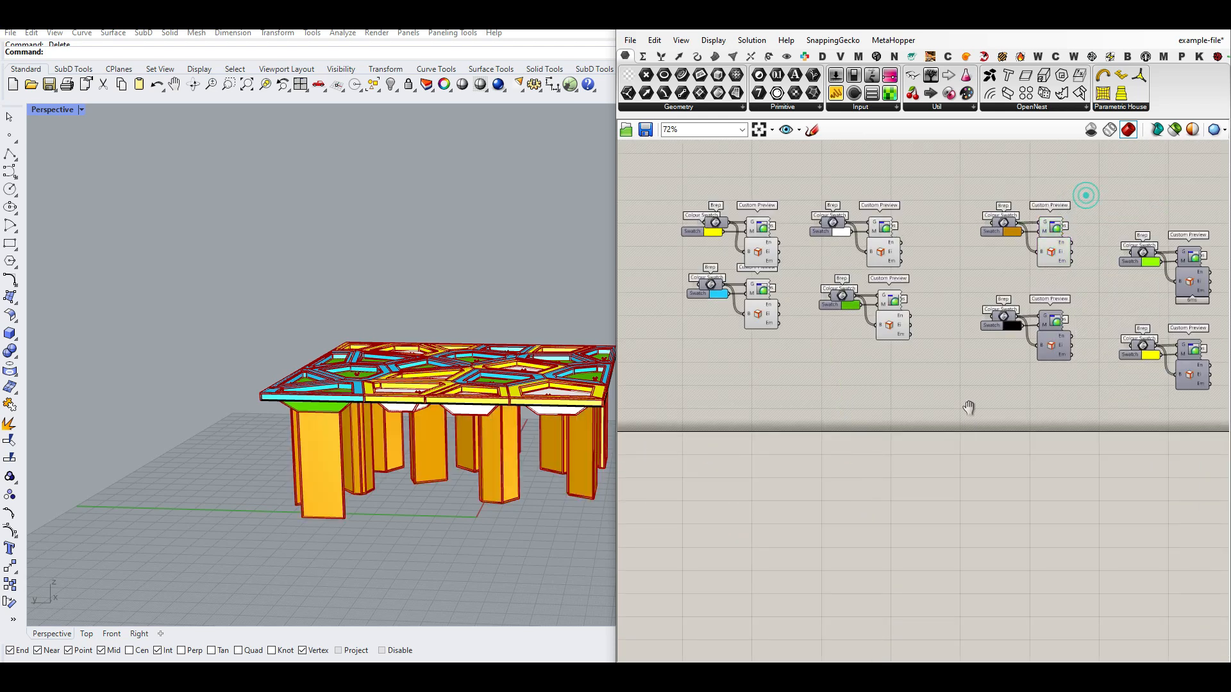
Hide the column Brep's own preview and view the orange columns from below
right_click_drag(969, 408, 1016, 308)
scroll(1016, 308, "down", 5)
scroll(923, 440, "up", 5)
scroll(921, 428, "up", 2)
right_click(925, 425)
left_click(962, 439)
right_click_drag(307, 521, 302, 359)
scroll(302, 359, "up", 4)
Trace the Subtraction feeding the columns' Z Move back to the components that calculate the Total Height
right_click_drag(834, 402, 1041, 375)
scroll(889, 394, "up", 2)
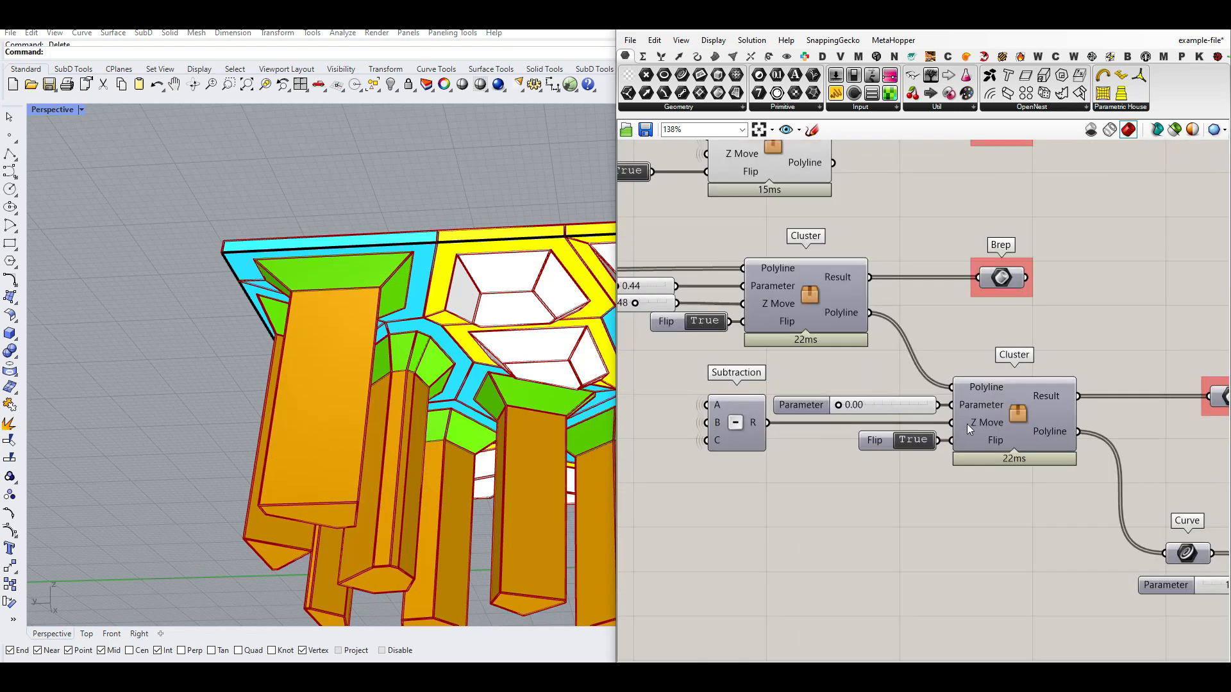
left_click(720, 420)
right_click_drag(679, 422, 801, 417)
scroll(802, 417, "down", 4)
right_click_drag(720, 414, 897, 400)
right_click_drag(684, 453, 950, 406)
scroll(367, 296, "down", 5)
right_click_drag(367, 296, 401, 411)
scroll(916, 375, "up", 2)
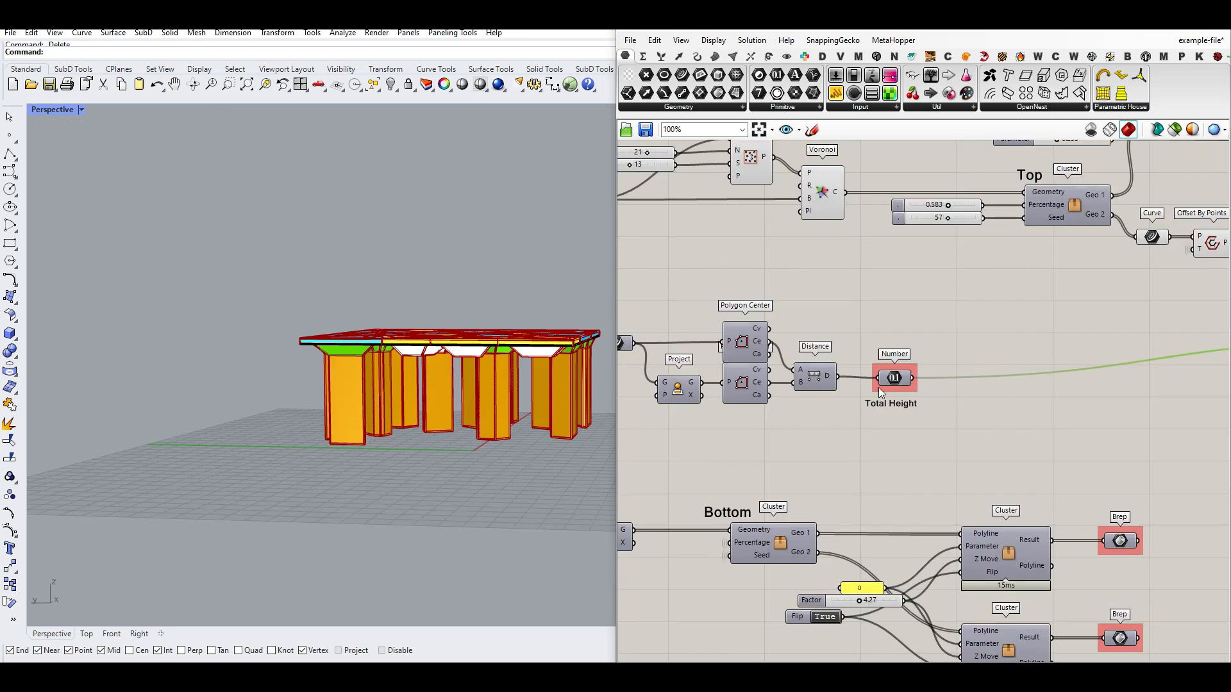
right_click_drag(650, 371, 762, 360)
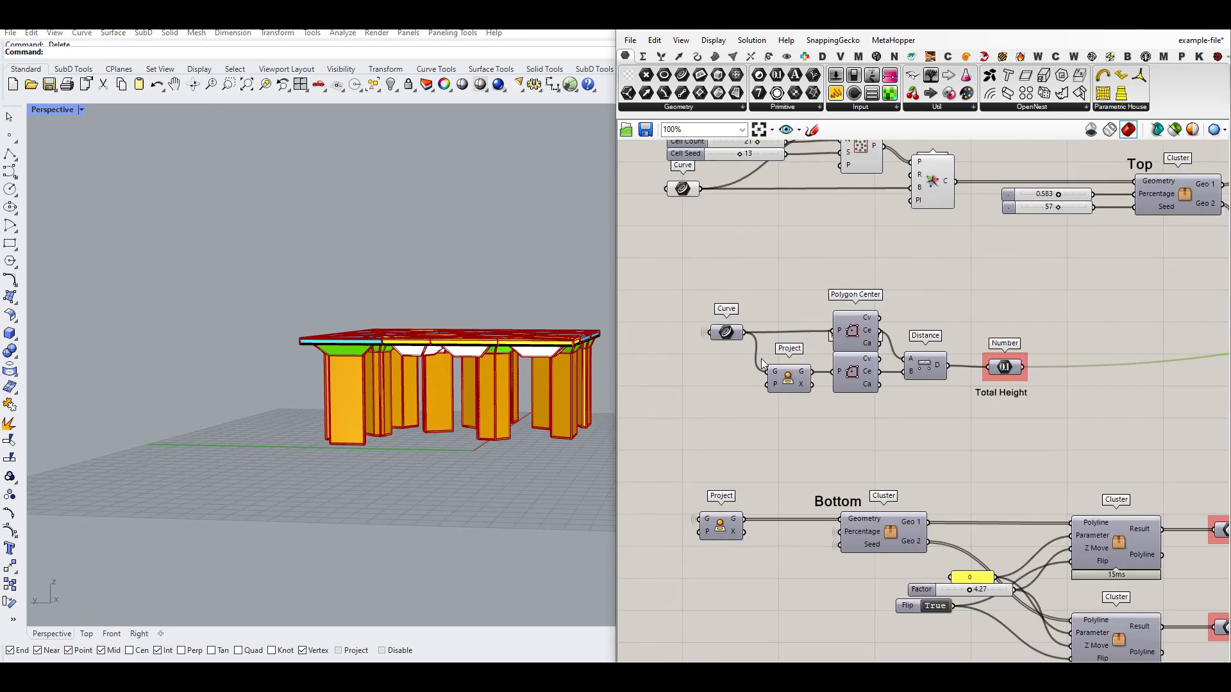
Toggle the previews of the Project and both Polygon Center components on and off to examine the height measurement
right_click(788, 382)
left_click(809, 406)
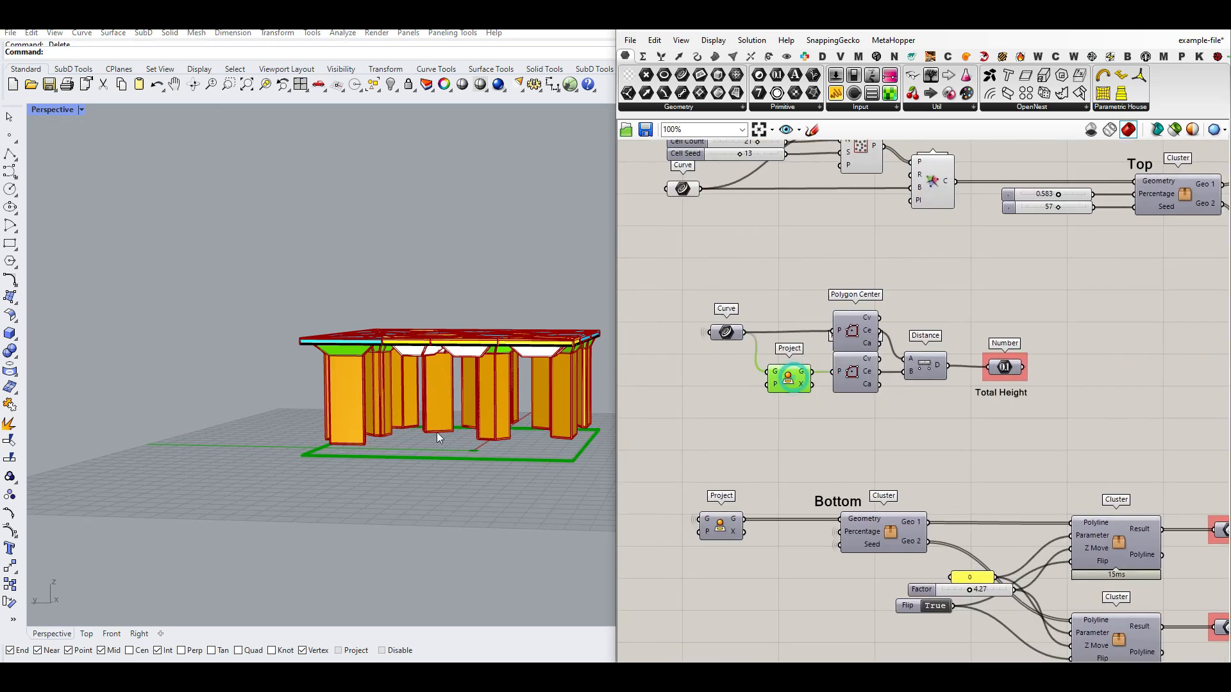
scroll(856, 340, "up", 2)
left_click_drag(860, 289, 847, 406)
middle_click(805, 258)
left_click(806, 259)
right_click_drag(469, 380, 466, 424)
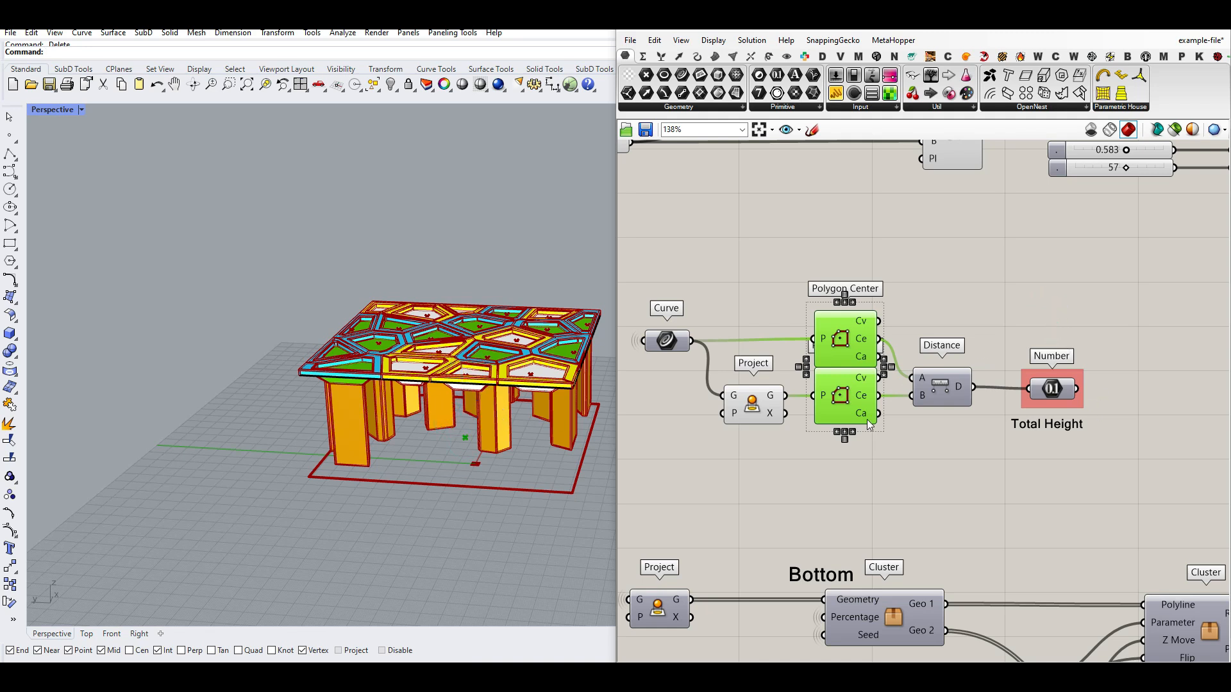
left_click_drag(964, 472, 674, 304)
middle_click(726, 253)
left_click(753, 278)
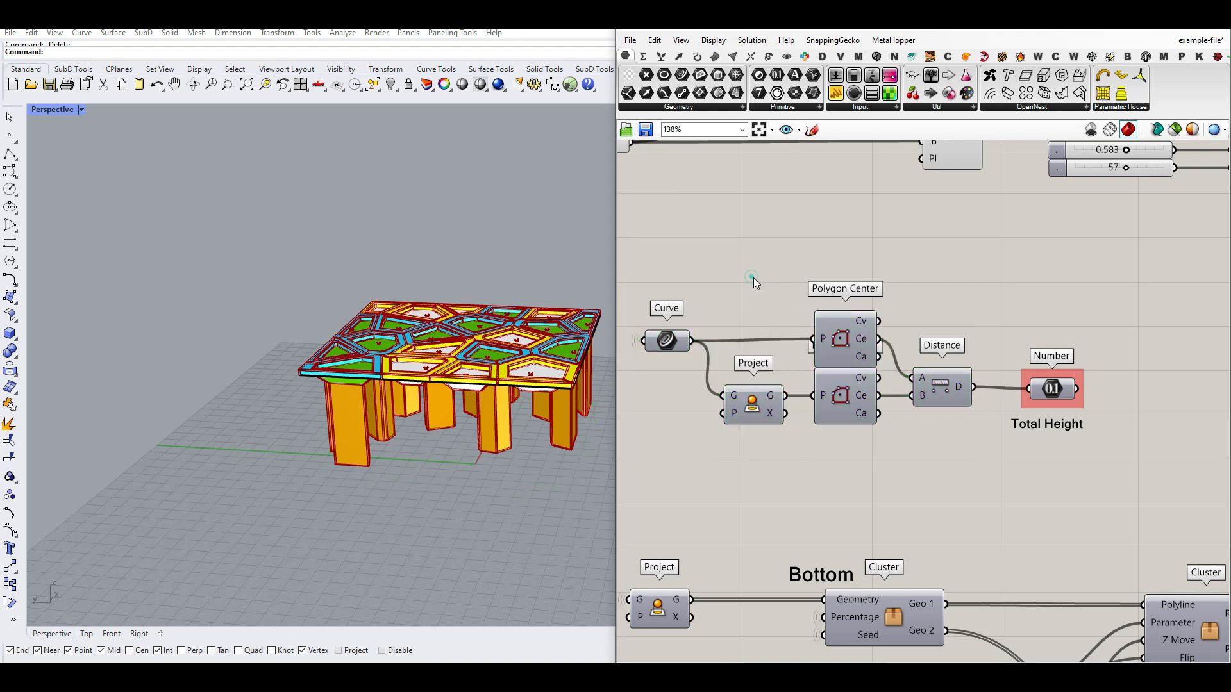
Follow the Total Height number to the Subtraction and examine the wires entering its A, B and C inputs
right_click_drag(1035, 380, 869, 367)
left_click(890, 372)
scroll(890, 369, "down", 5)
right_click_drag(1153, 368, 946, 326)
scroll(829, 357, "up", 4)
scroll(836, 328, "up", 3)
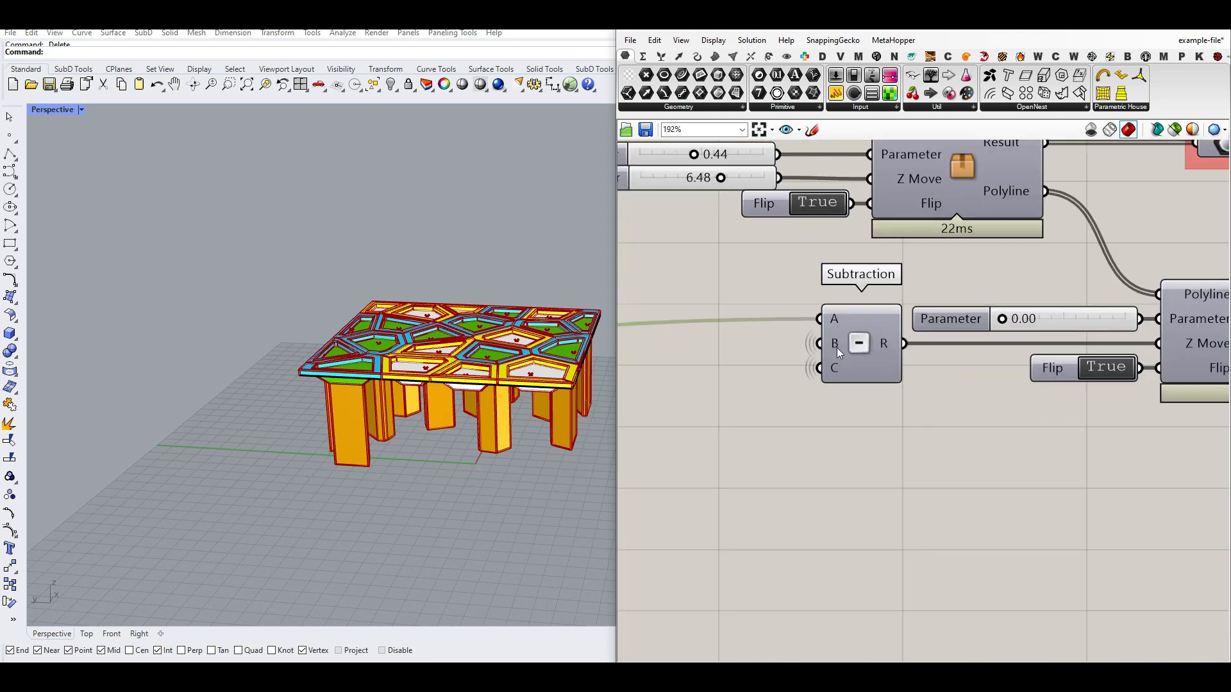
scroll(838, 346, "down", 1)
scroll(844, 341, "down", 1)
right_click_drag(823, 329, 847, 355)
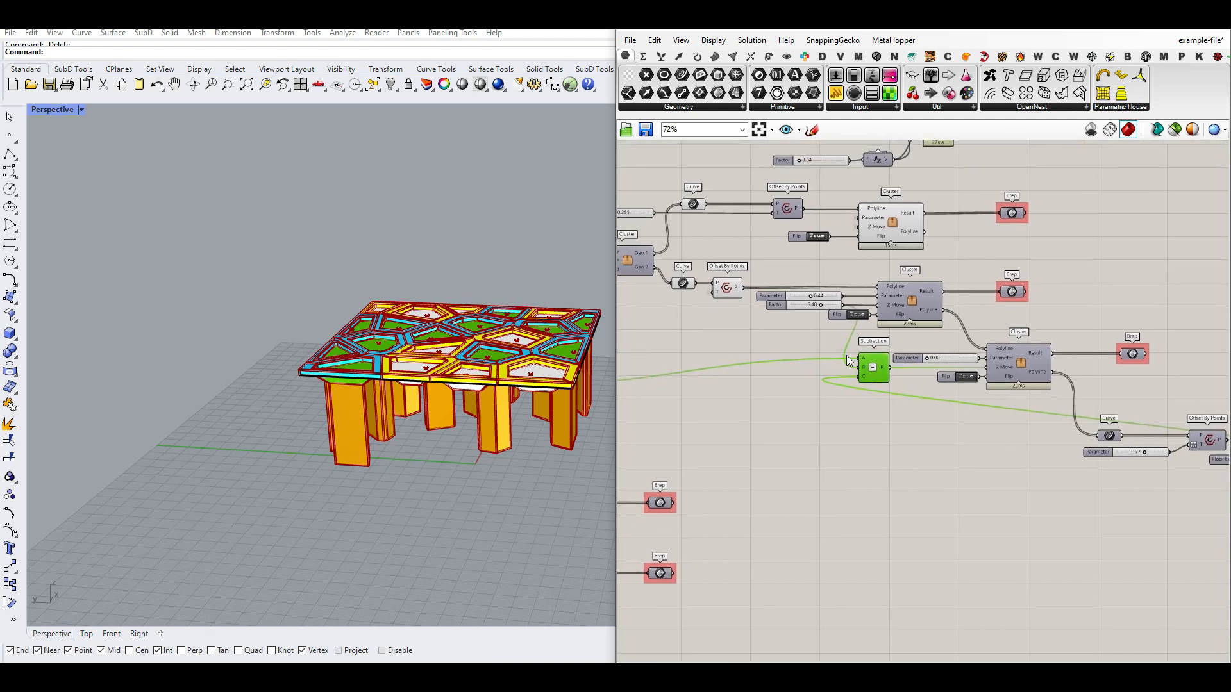
Set the Geo 2 panel Factor to 6.34 and look closely at the panels above the columns
scroll(845, 337, "up", 5)
left_click_drag(809, 295, 806, 294)
scroll(371, 399, "up", 3)
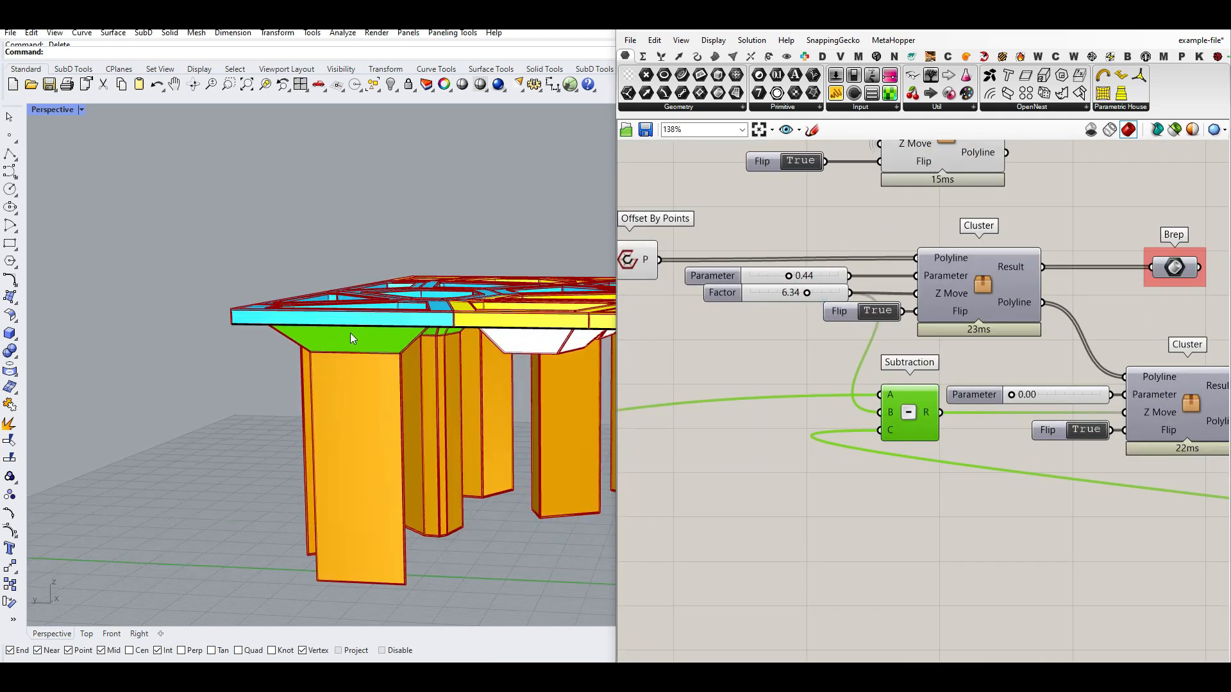
Turn on the preview of the last cluster's Brep and examine the bases beneath the columns
scroll(910, 415, "down", 4)
right_click_drag(910, 419, 864, 377)
right_click_drag(866, 432, 691, 393)
scroll(691, 392, "down", 5)
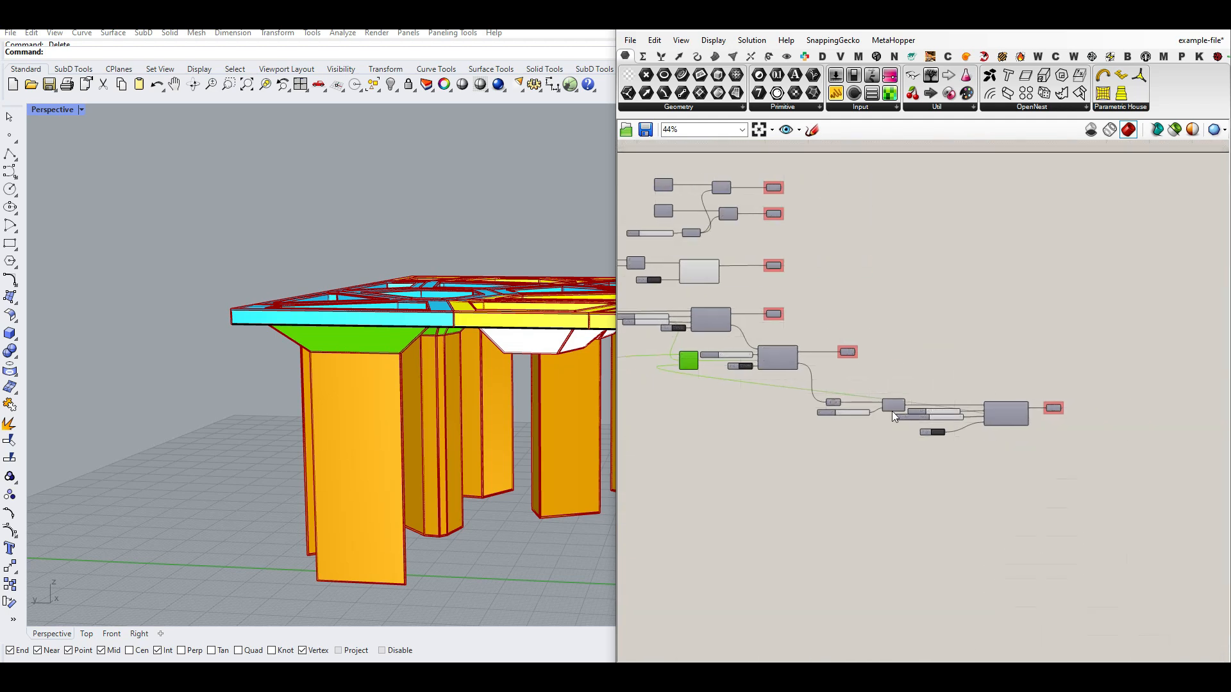
scroll(1004, 406, "up", 4)
right_click(1086, 412)
left_click(1099, 428)
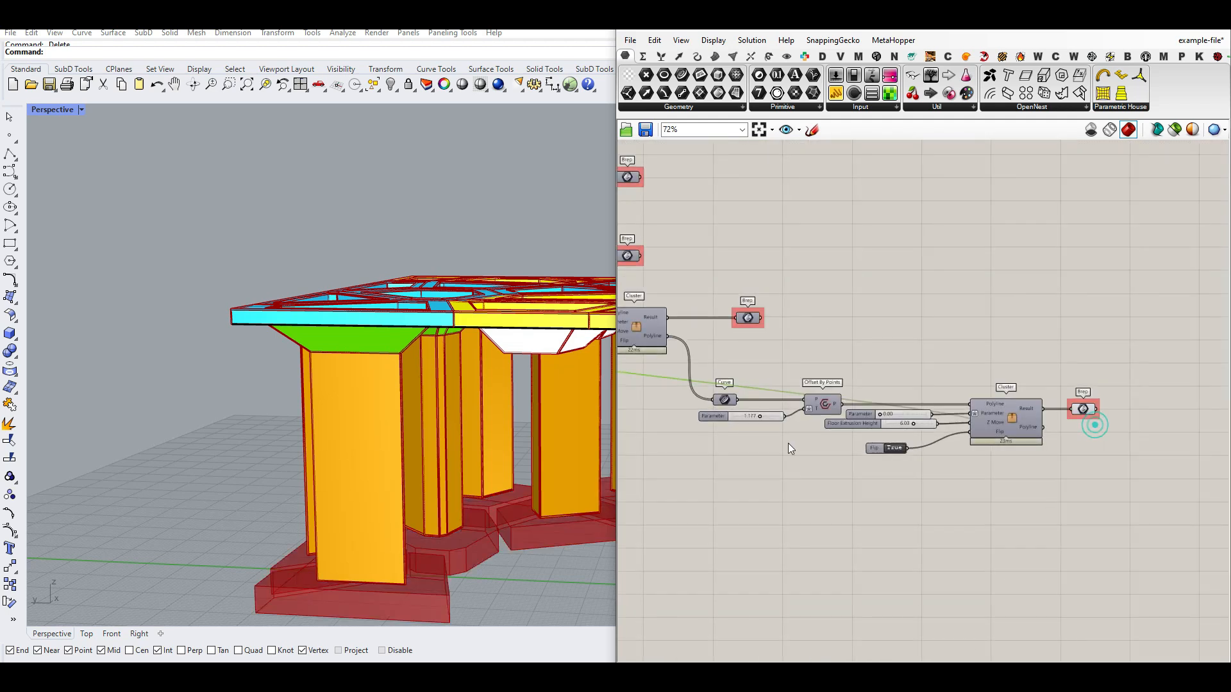
scroll(420, 471, "down", 4)
scroll(413, 529, "up", 5)
right_click_drag(418, 476, 513, 477)
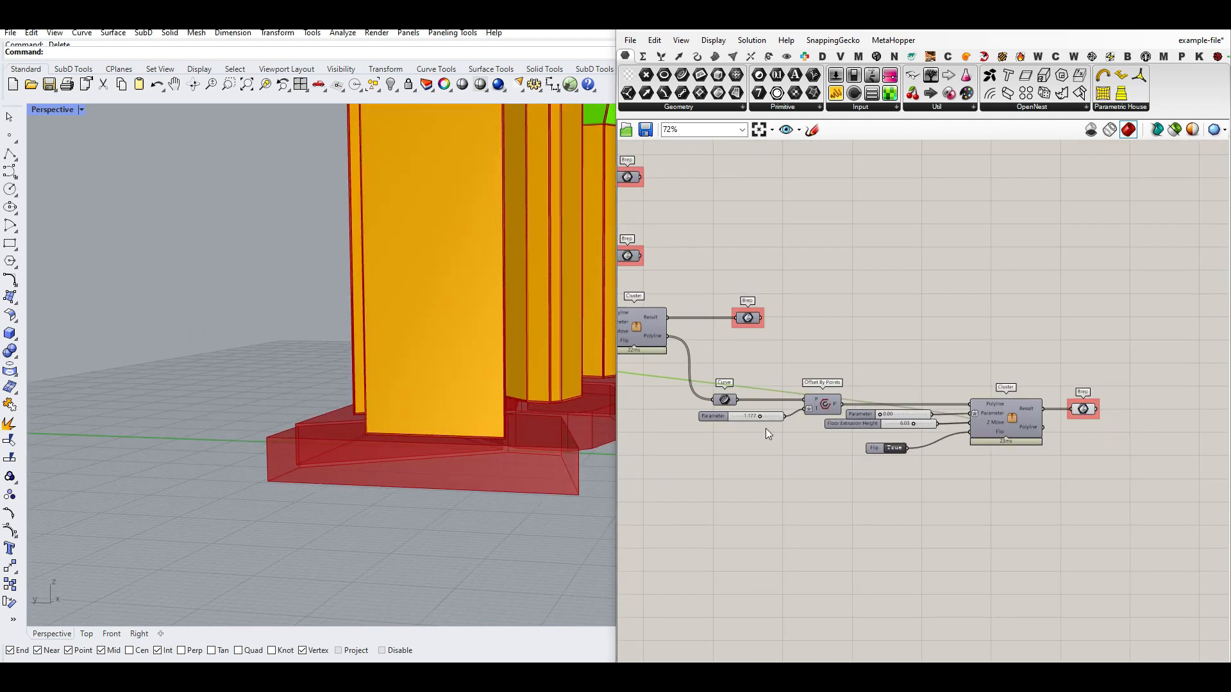
Reduce the Floor Extrusion Height of the column bases
scroll(765, 428, "up", 2)
scroll(1018, 418, "up", 2)
left_click_drag(999, 424, 950, 429)
Place a demonstration Subtraction component, extend it with C and D inputs, and delete it
scroll(950, 428, "down", 4)
right_click_drag(646, 378, 1019, 425)
scroll(844, 383, "up", 2)
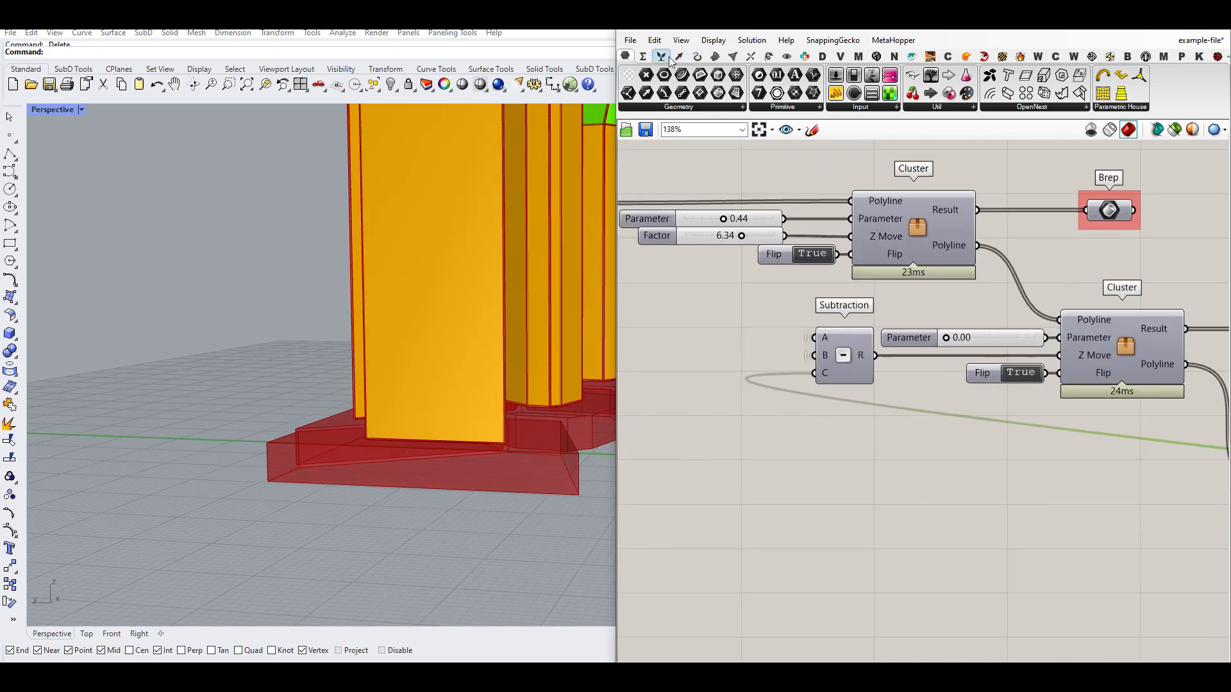
left_click(645, 58)
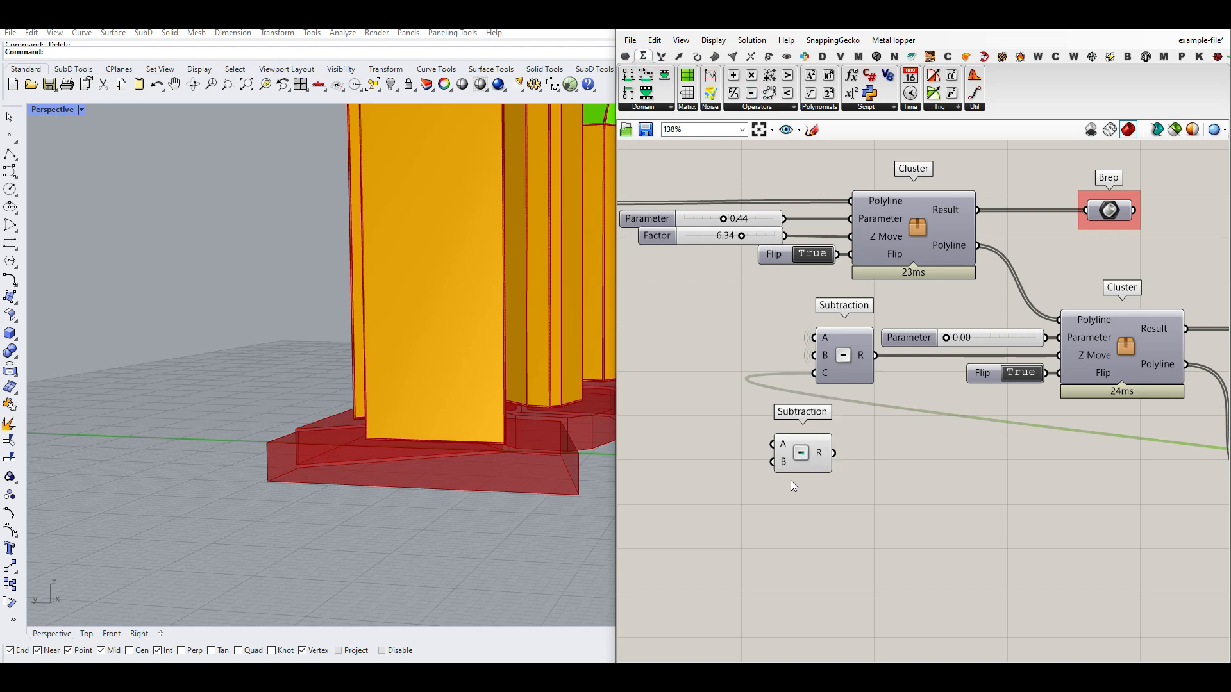
scroll(791, 480, "up", 3)
left_click(795, 480)
left_click(800, 486)
scroll(813, 450, "down", 1)
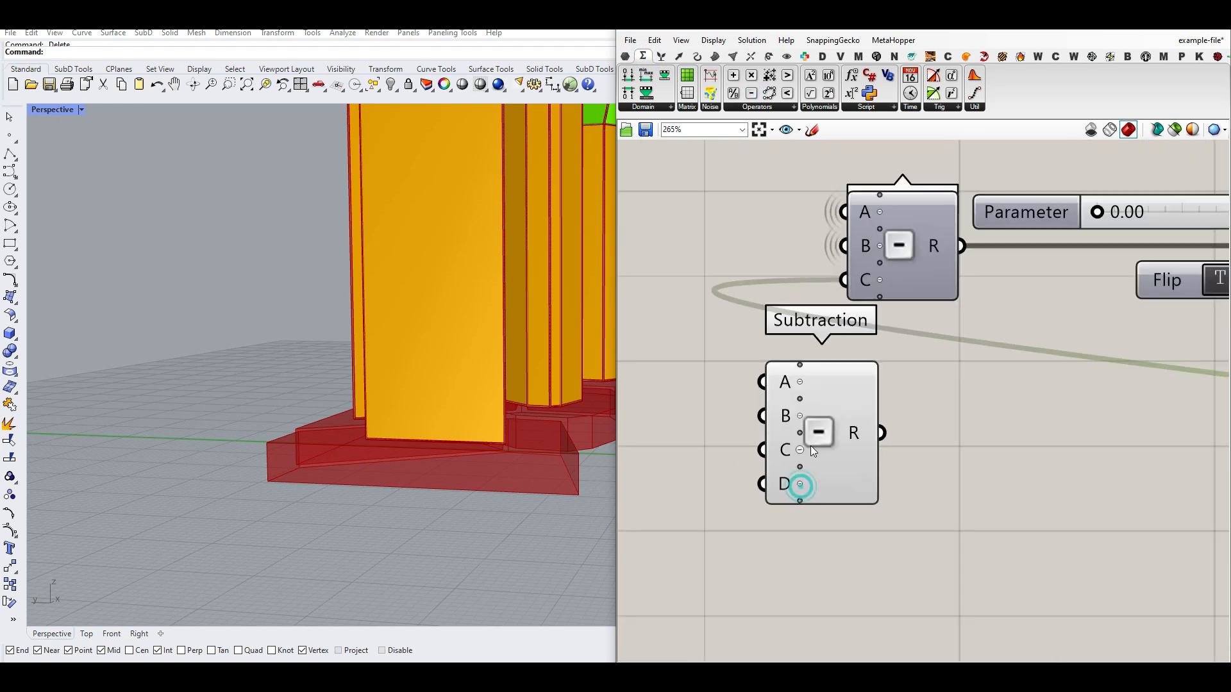
left_click(829, 428)
key("Delete")
Try varying the column cluster's Parameter with the columns and bases viewed from the side
scroll(832, 452, "down", 5)
right_click_drag(854, 393, 819, 453)
scroll(830, 416, "up", 3)
right_click_drag(1044, 463, 867, 461)
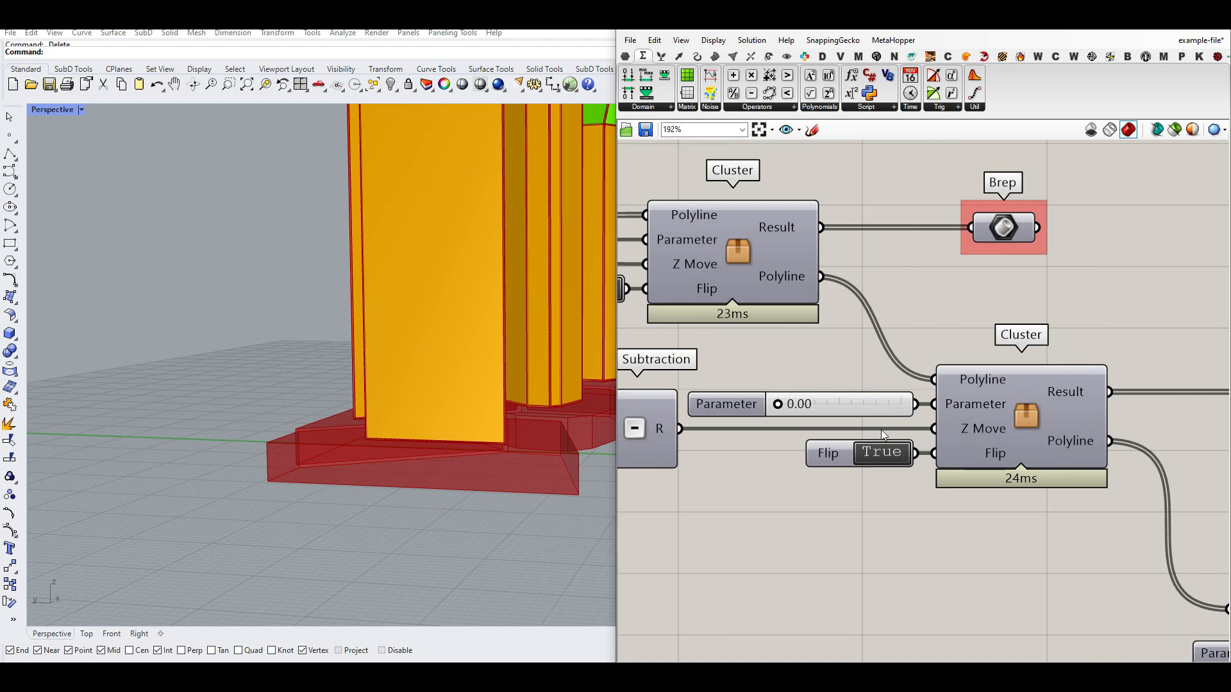
scroll(293, 389, "down", 6)
mouse_move(292, 389)
right_mouse_down()
mouse_move(301, 442)
mouse_move(308, 388)
right_mouse_up()
scroll(315, 388, "up", 3)
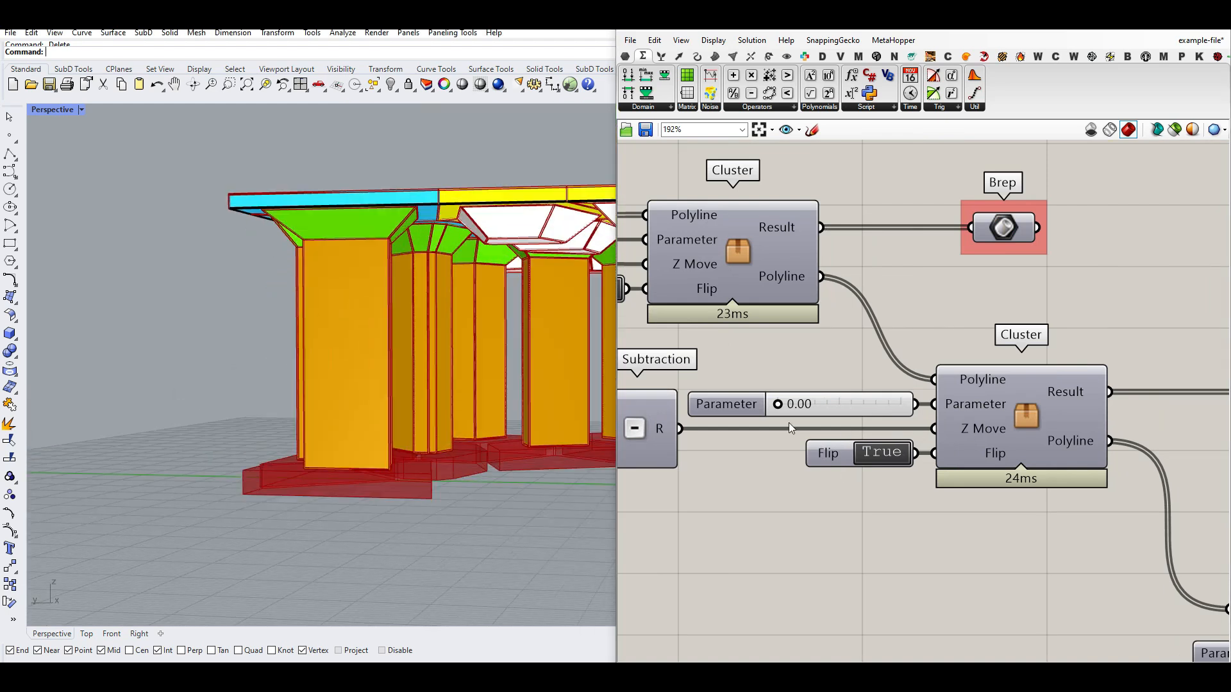
left_click_drag(778, 404, 744, 401)
Raise the offset Parameter of the Top branch well above 0.255 and bring it back down to a slightly wider offset
scroll(825, 385, "down", 5)
right_click_drag(825, 385, 1032, 466)
right_click_drag(771, 418, 918, 419)
scroll(698, 275, "up", 4)
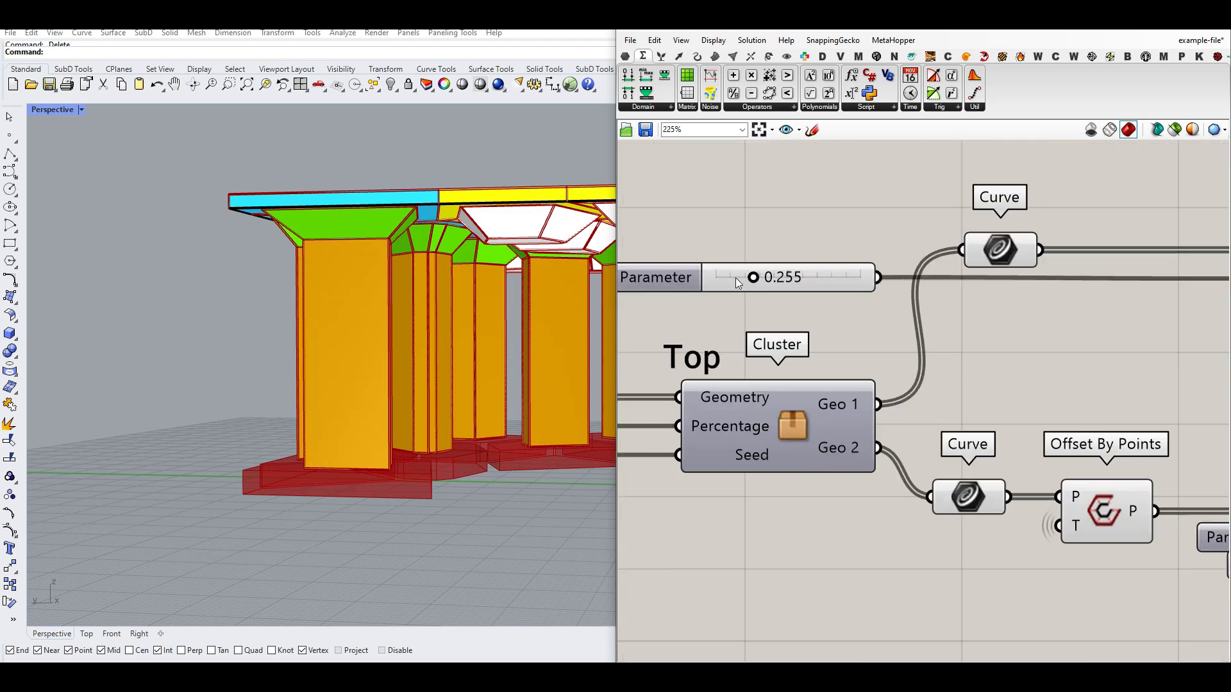
left_click_drag(751, 277, 831, 277)
right_click_drag(417, 331, 388, 282)
left_click_drag(832, 278, 774, 278)
scroll(345, 344, "down", 4)
Set the Top cluster's Percentage to 0.179 and its Seed to 49
right_click_drag(344, 340, 381, 459)
right_click_drag(735, 350, 1084, 362)
scroll(1084, 362, "down", 4)
right_click_drag(769, 418, 774, 394)
scroll(901, 393, "up", 4)
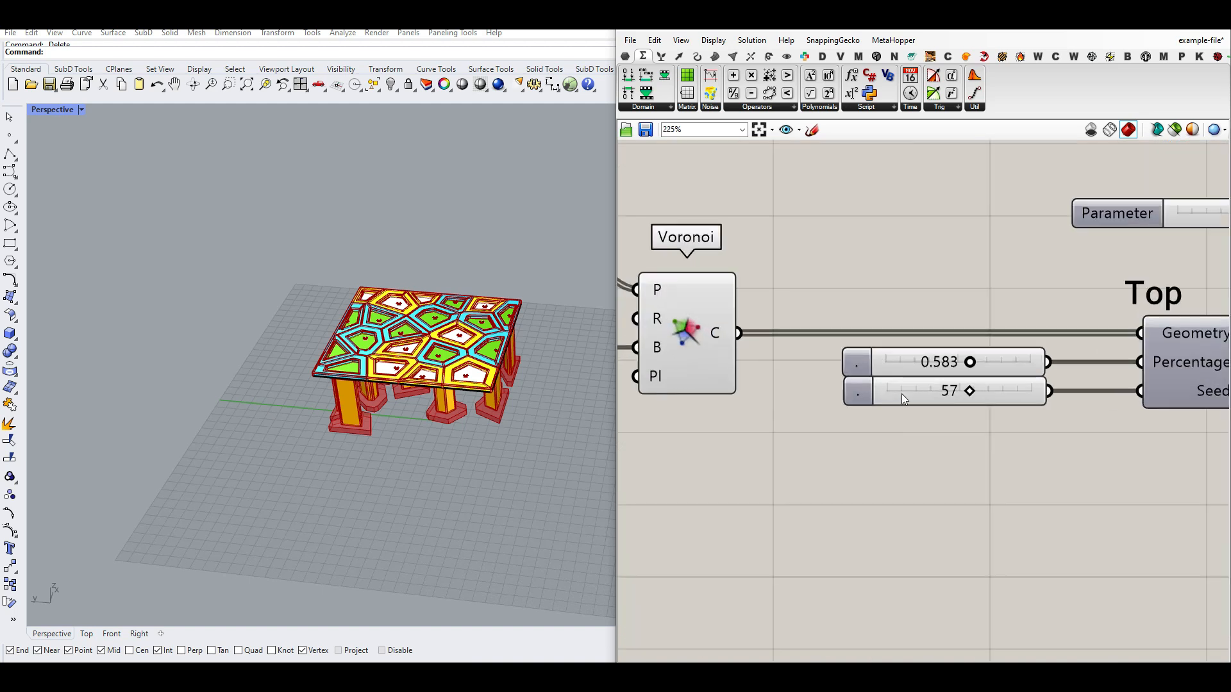
right_click_drag(975, 391, 785, 475)
left_click_drag(794, 452, 761, 426)
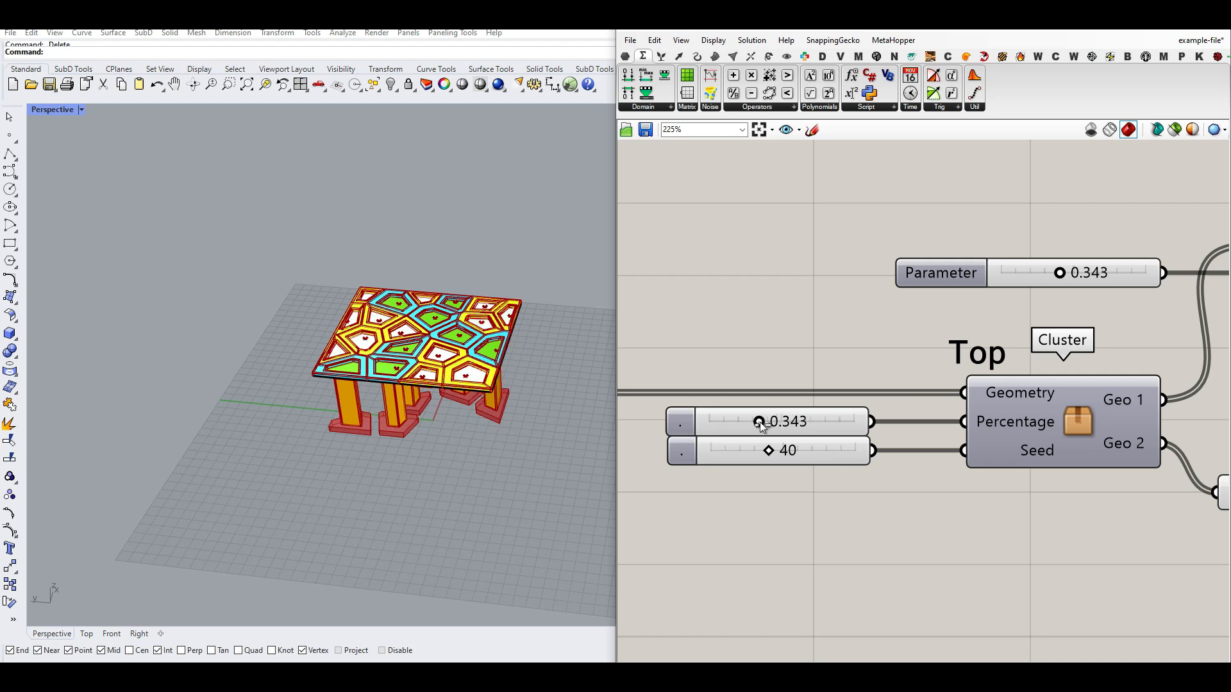
right_click_drag(414, 481, 393, 382)
scroll(393, 379, "up", 5)
right_click_drag(459, 347, 414, 324)
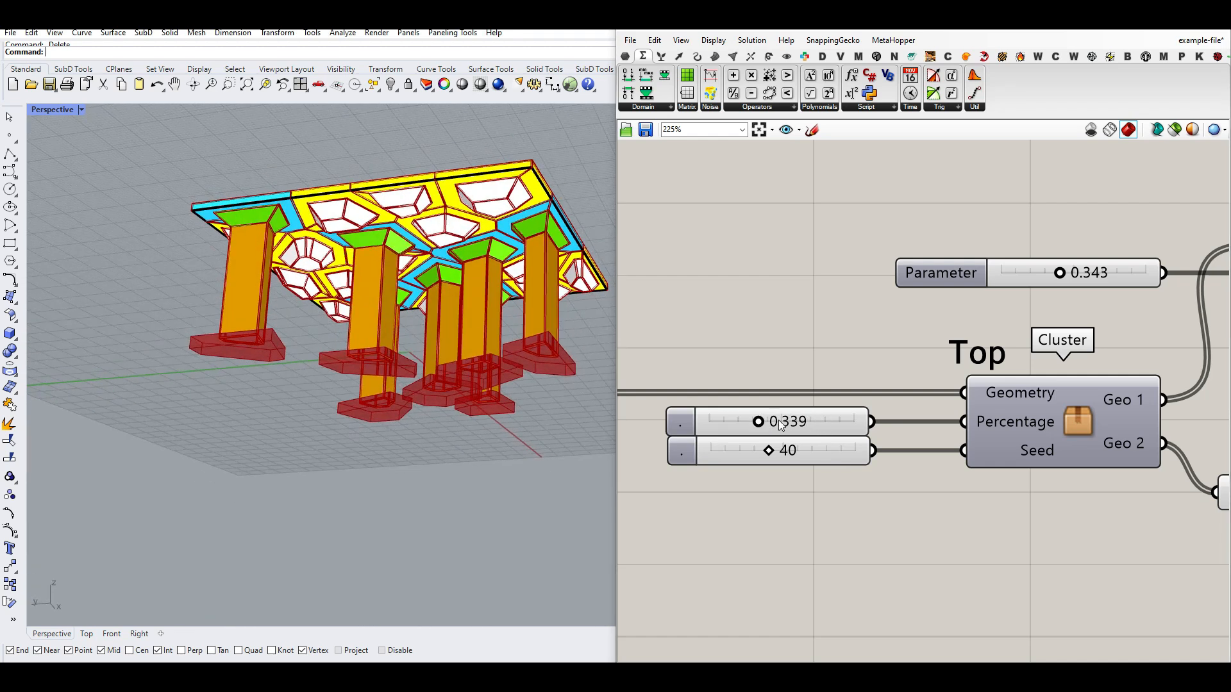
left_click_drag(758, 422, 782, 454)
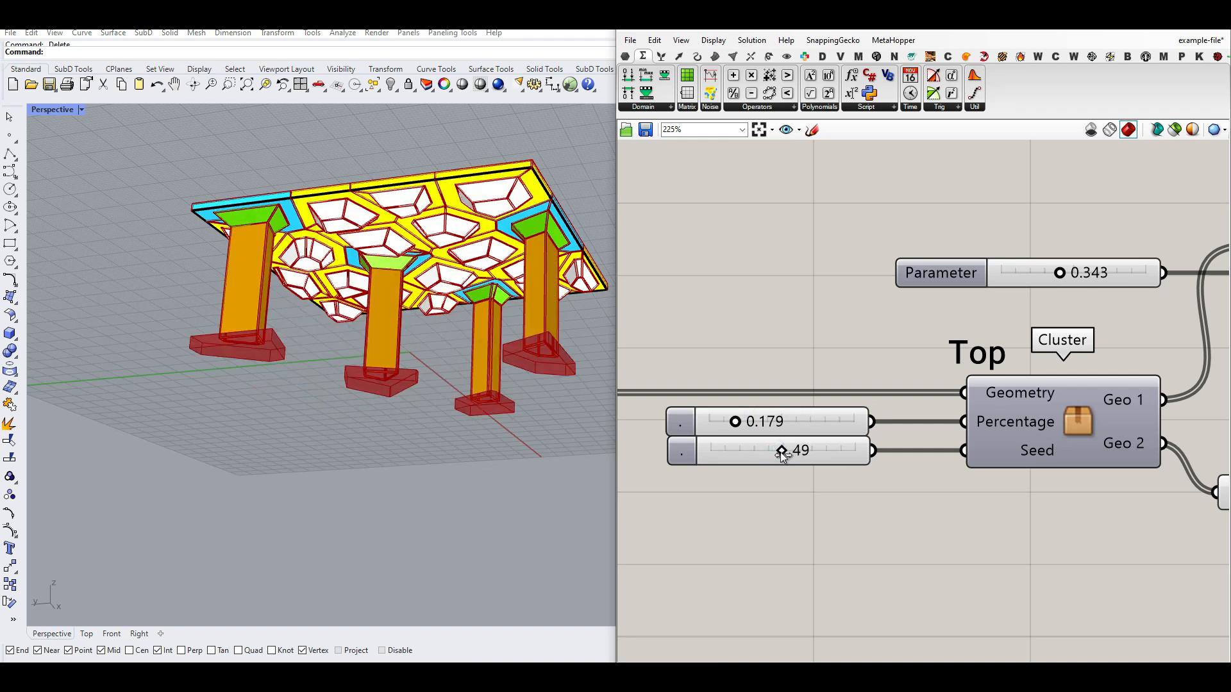
Examine the chained clusters that build the column heads and columns, with a column and its base in close view
right_click_drag(423, 387, 424, 414)
scroll(419, 393, "up", 5)
scroll(854, 403, "down", 2)
right_click_drag(855, 403, 731, 410)
scroll(731, 410, "down", 4)
right_click_drag(903, 422, 681, 390)
right_click_drag(1093, 439, 991, 460)
scroll(954, 438, "down", 4)
scroll(759, 425, "up", 6)
scroll(921, 438, "up", 2)
mouse_move(915, 420)
left_mouse_down()
mouse_move(926, 420)
mouse_move(913, 421)
left_mouse_up()
scroll(913, 421, "down", 2)
right_click_drag(991, 442, 810, 410)
scroll(1032, 443, "up", 1)
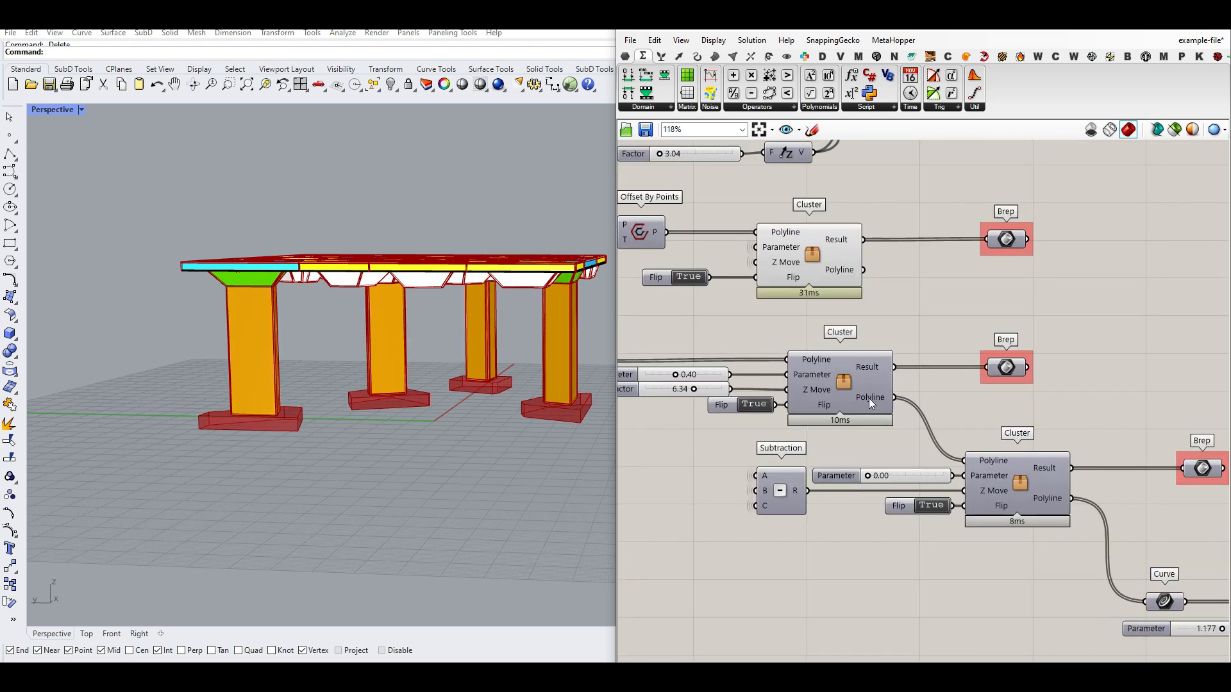
scroll(386, 378, "up", 5)
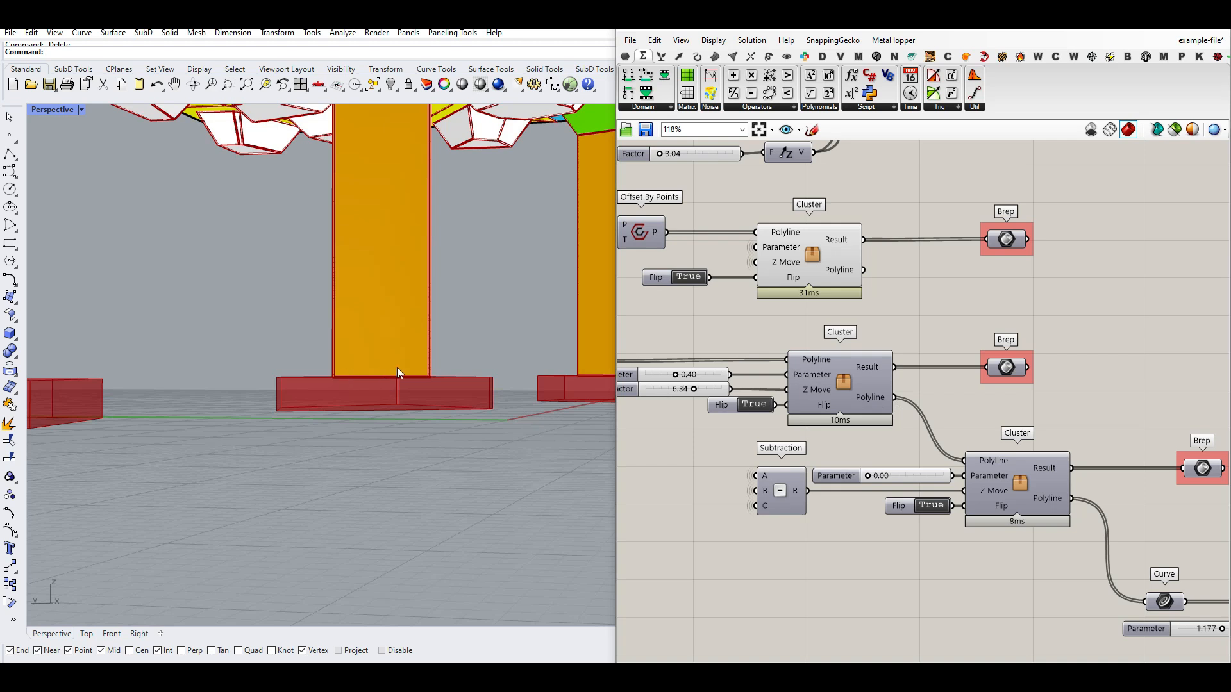
right_click_drag(352, 385, 336, 423)
scroll(886, 467, "up", 3)
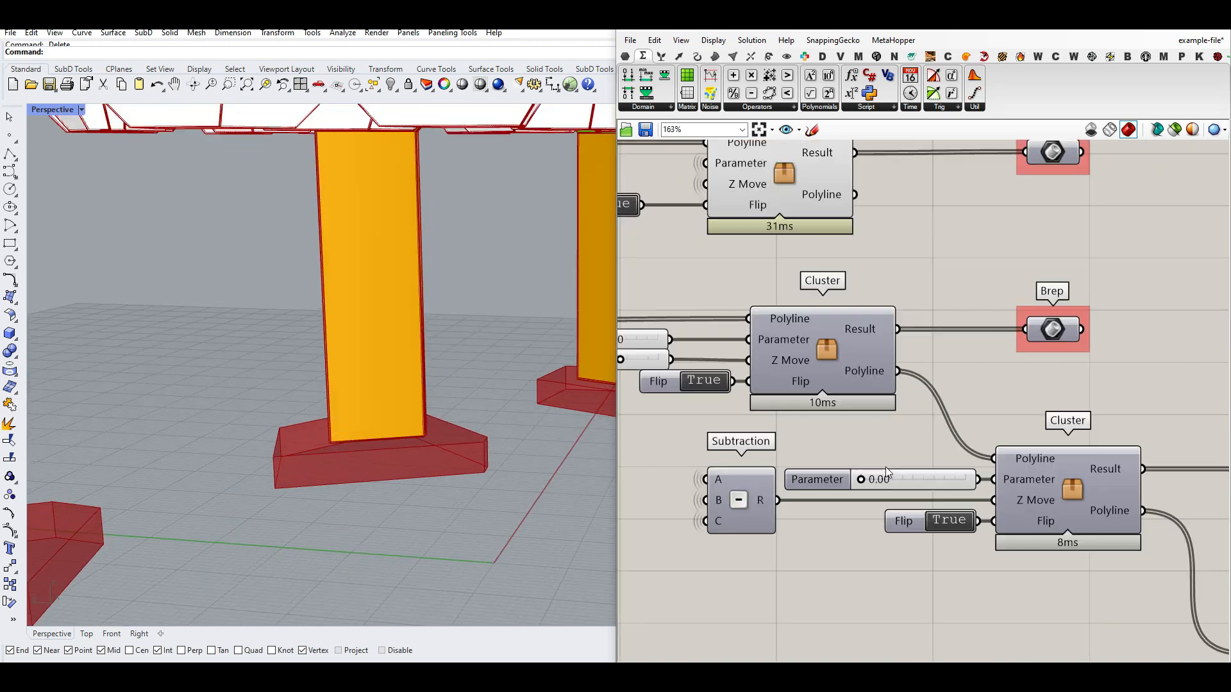
Try the column cluster's Flip at False and switch it back to True
left_click_drag(860, 482, 833, 483)
right_click_drag(833, 483, 714, 457)
double_click(840, 504)
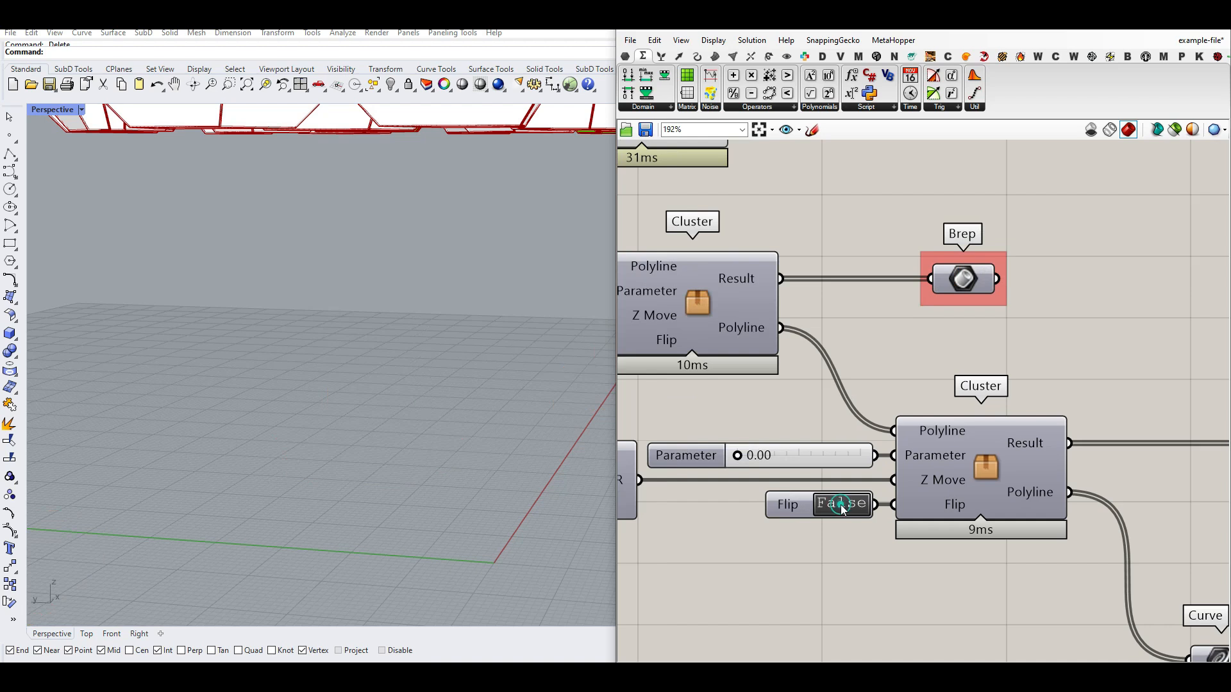
scroll(196, 390, "down", 5)
right_click_drag(239, 364, 250, 402)
double_click(844, 503)
Select the Curve parameter feeding Offset By Points to highlight the outlines at the foot of the columns
scroll(844, 503, "down", 3)
right_click_drag(944, 475, 717, 304)
scroll(924, 415, "up", 3)
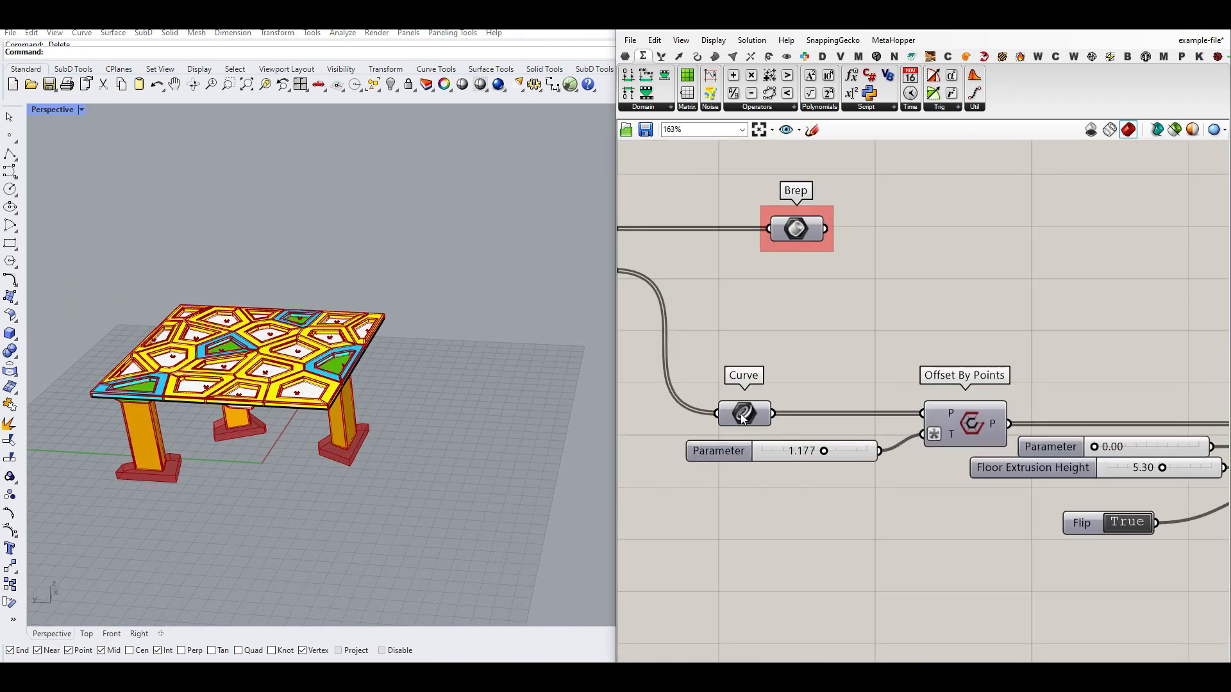
right_click_drag(247, 448, 218, 387)
scroll(218, 387, "up", 5)
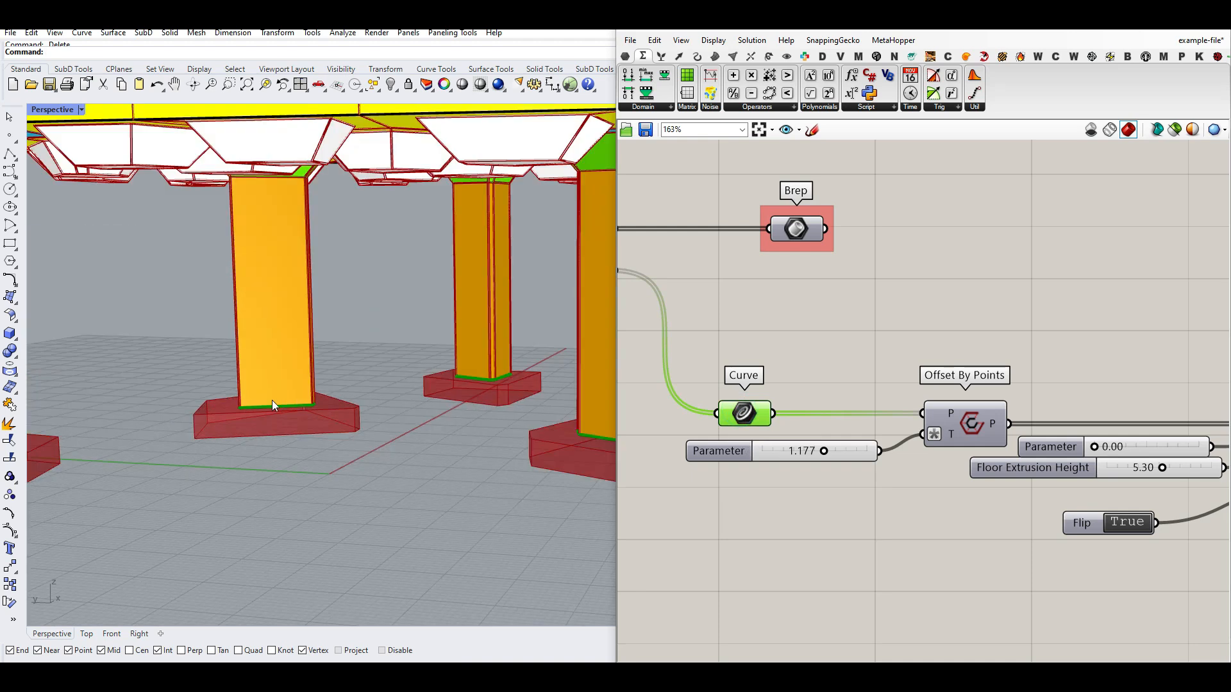
right_click_drag(632, 309, 806, 340)
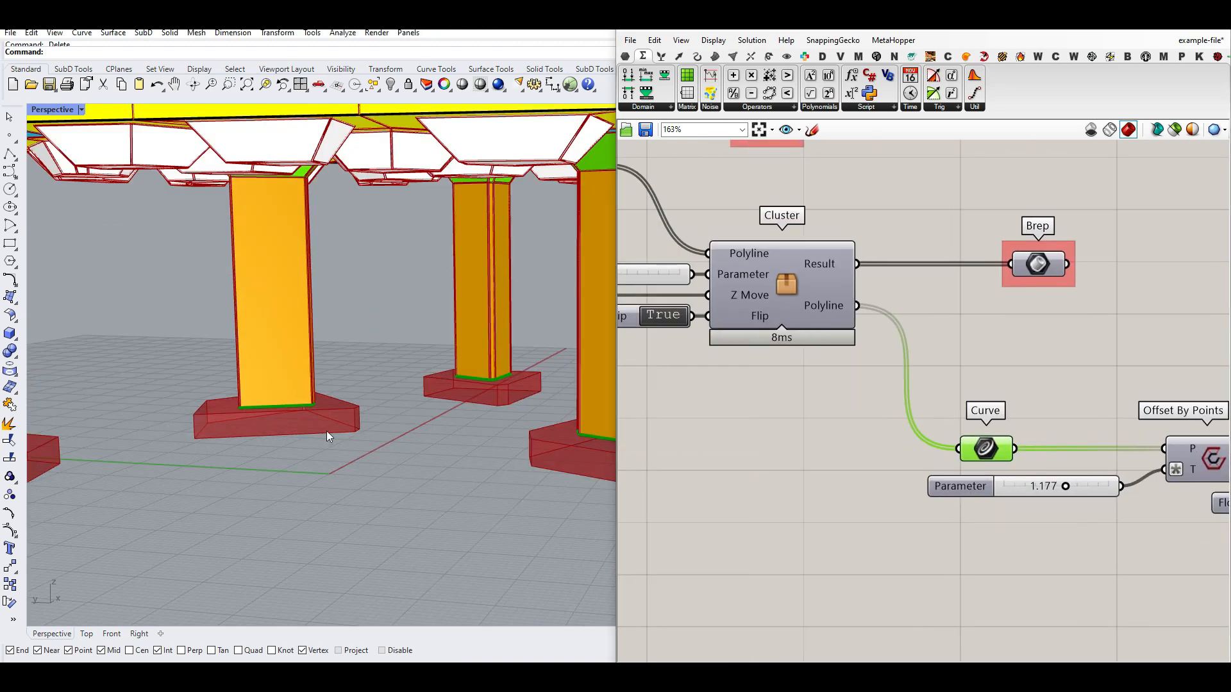
right_click_drag(326, 430, 321, 407)
right_click_drag(1143, 433, 833, 424)
Inspect the expression on the T input of the Offset By Points component for the column bases
right_click(910, 449)
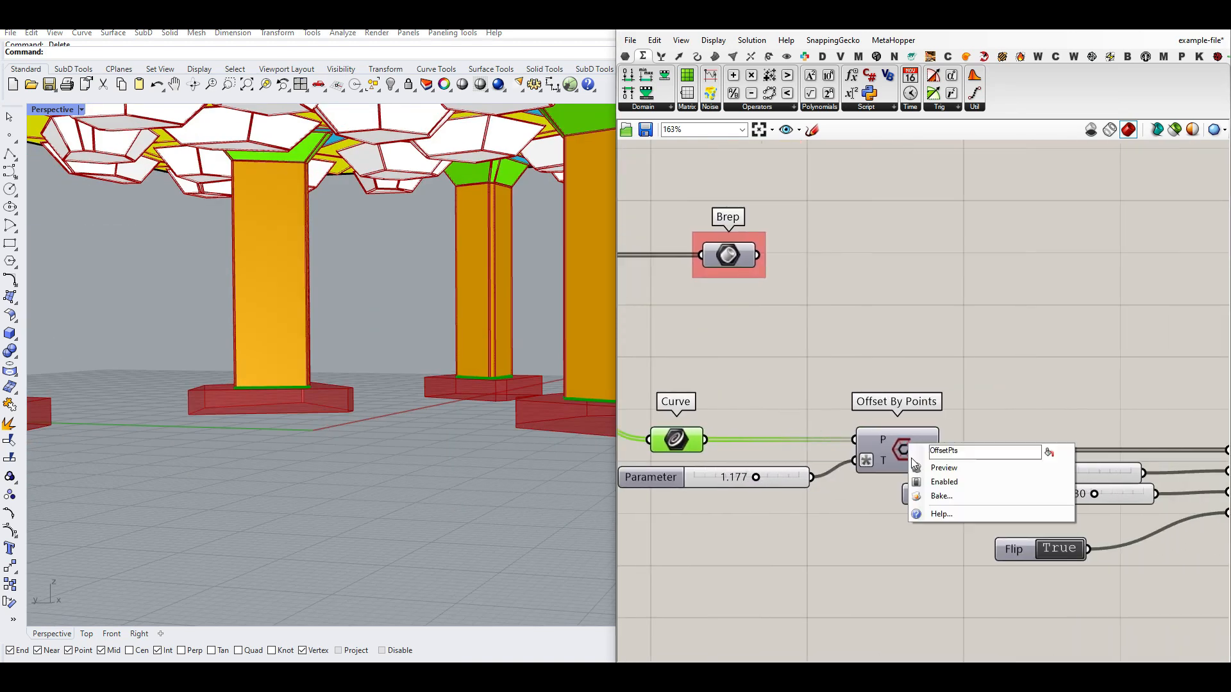
left_click(919, 467)
right_click(883, 461)
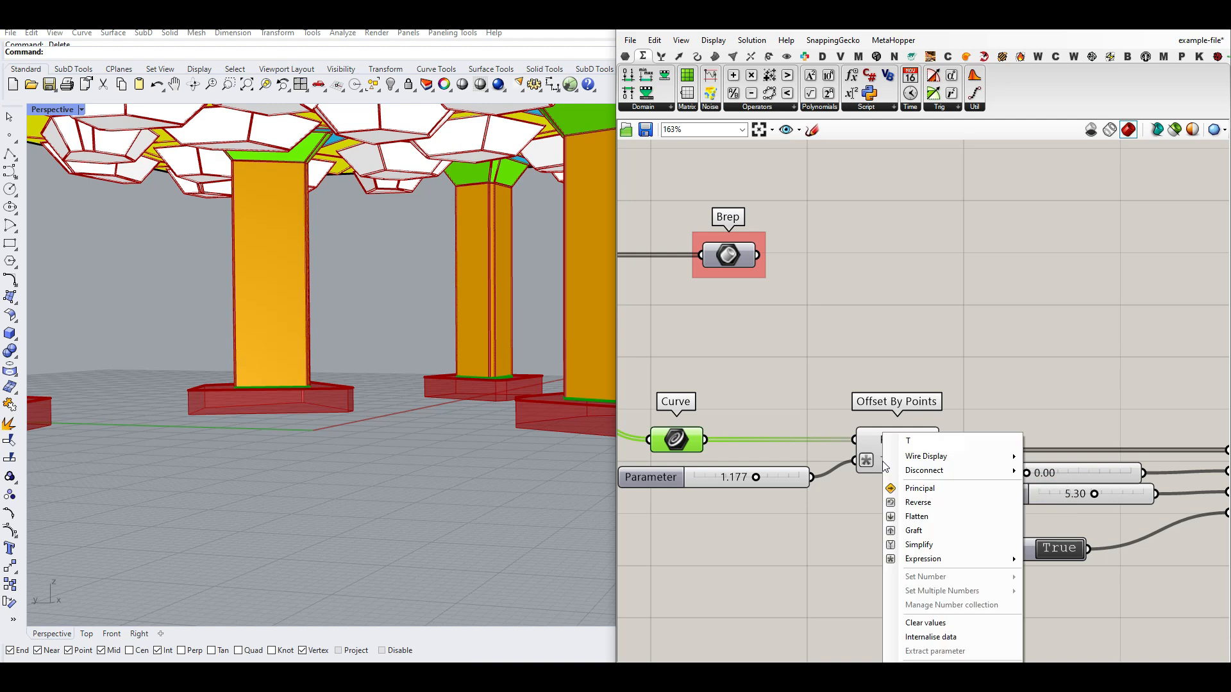
left_click(934, 557)
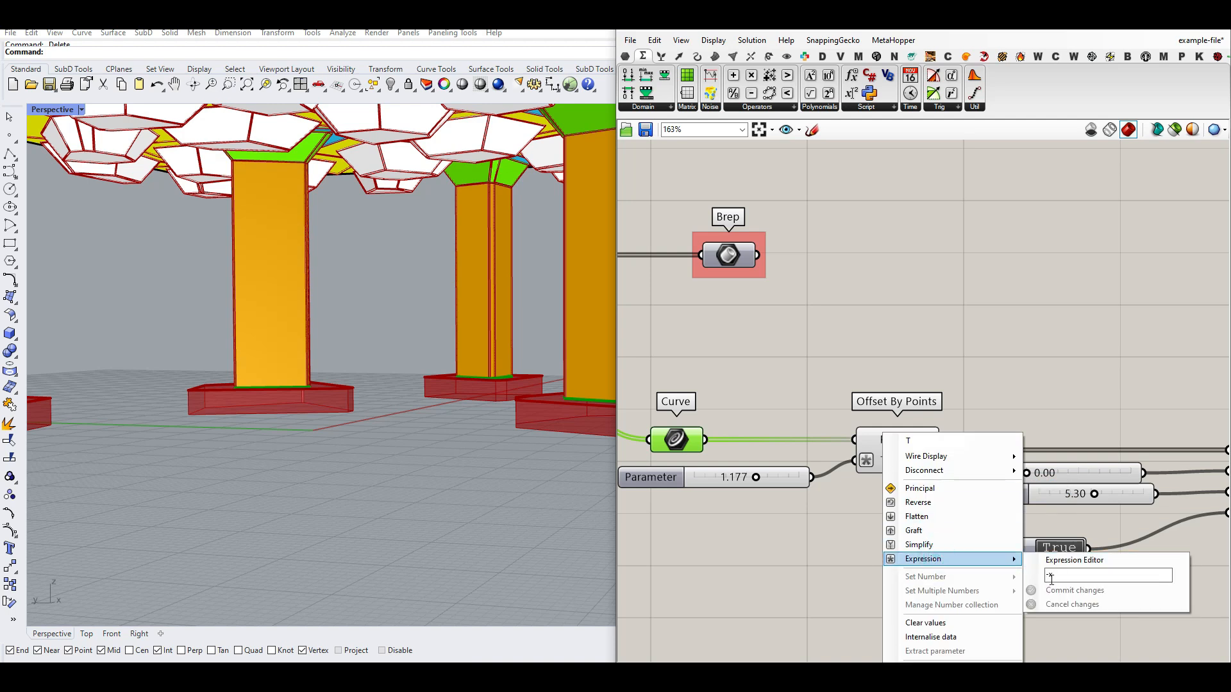
left_click(1040, 431)
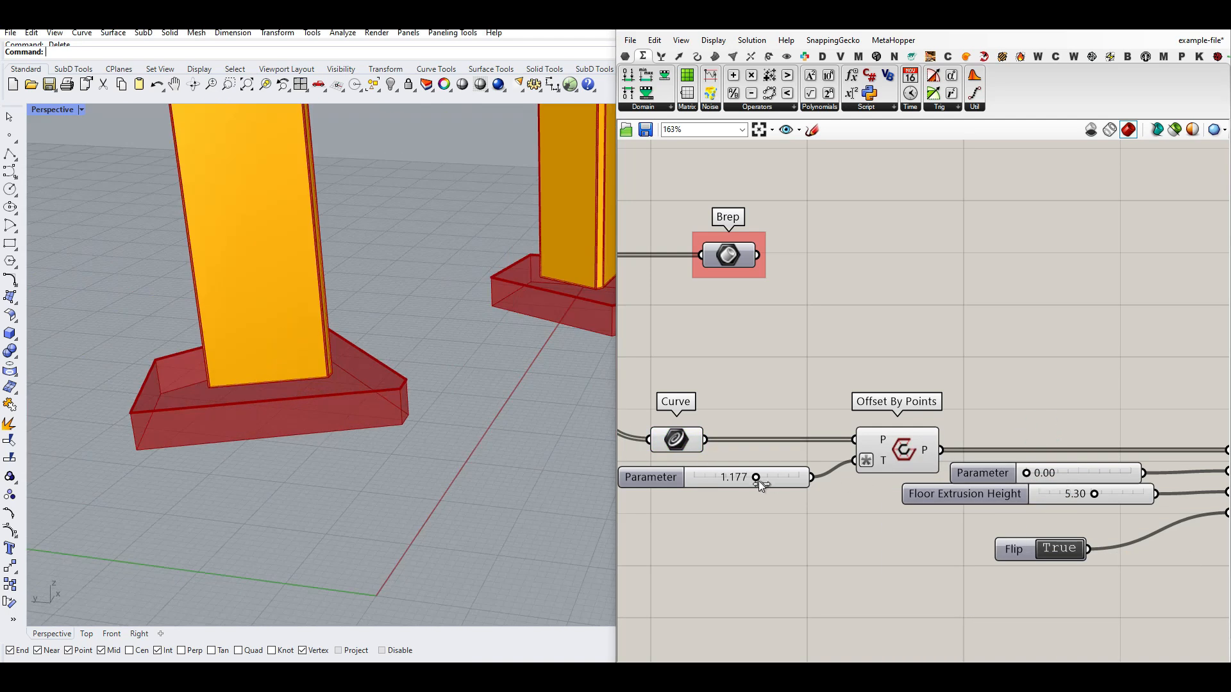
Set the offset Parameter of the column bases to 1.165
mouse_move(759, 481)
left_mouse_down()
mouse_move(777, 480)
mouse_move(760, 463)
left_mouse_up()
scroll(760, 463, "down", 3)
right_click_drag(721, 436, 757, 449)
right_click(749, 451)
left_click(777, 427)
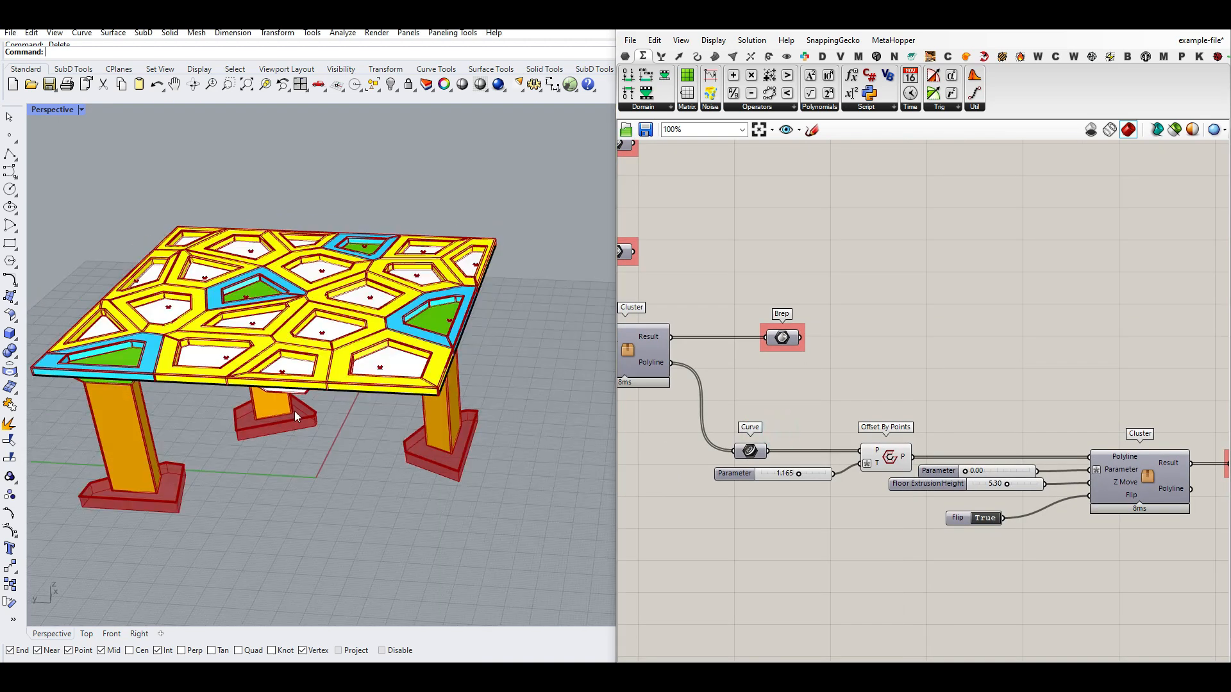
Bake the Brep parameter that holds the column bases
right_click_drag(961, 482, 705, 449)
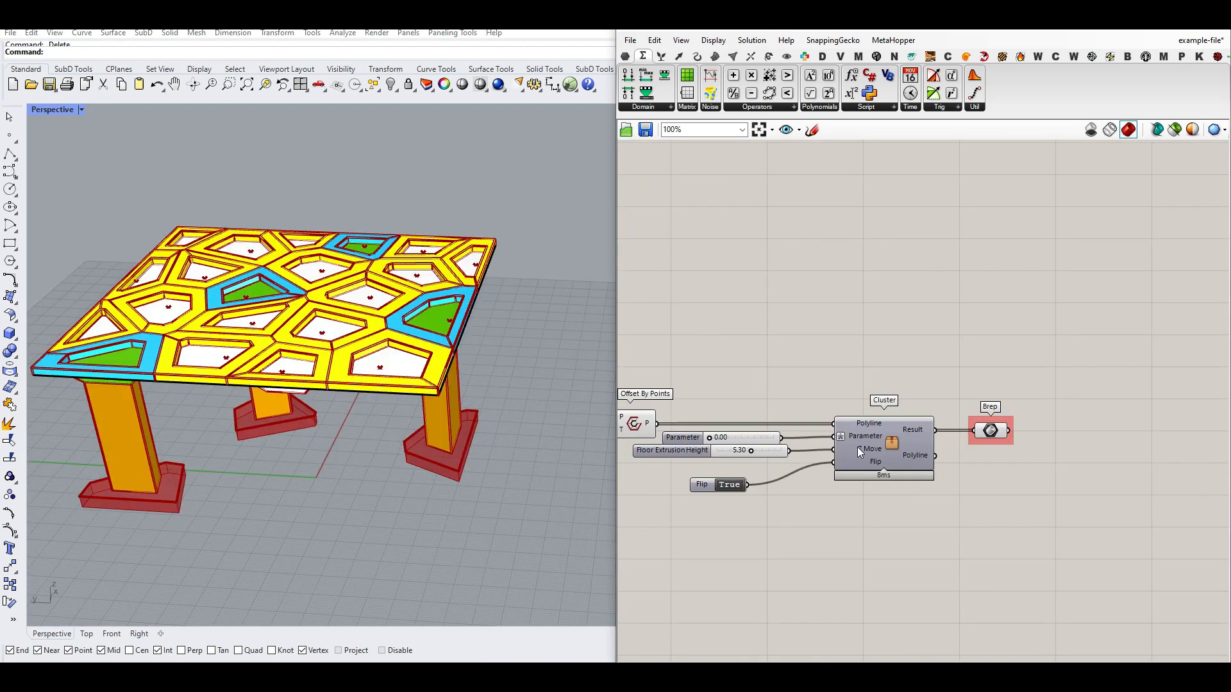
left_click(991, 432)
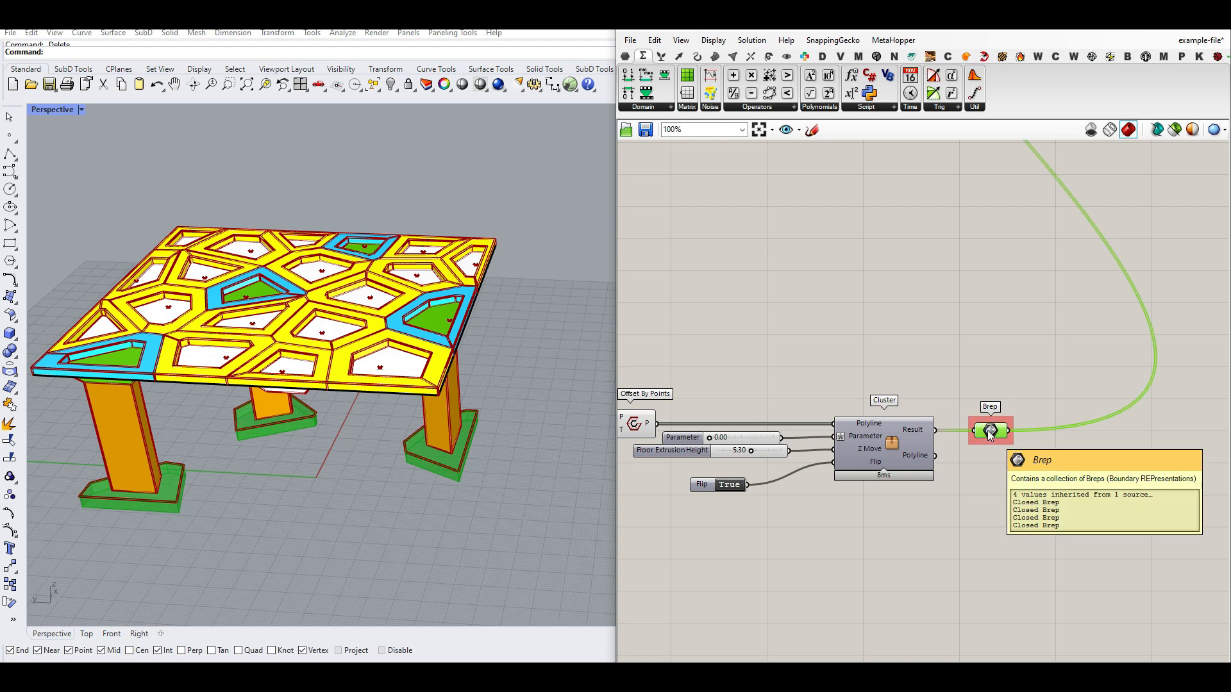
right_click(991, 434)
left_click(1013, 469)
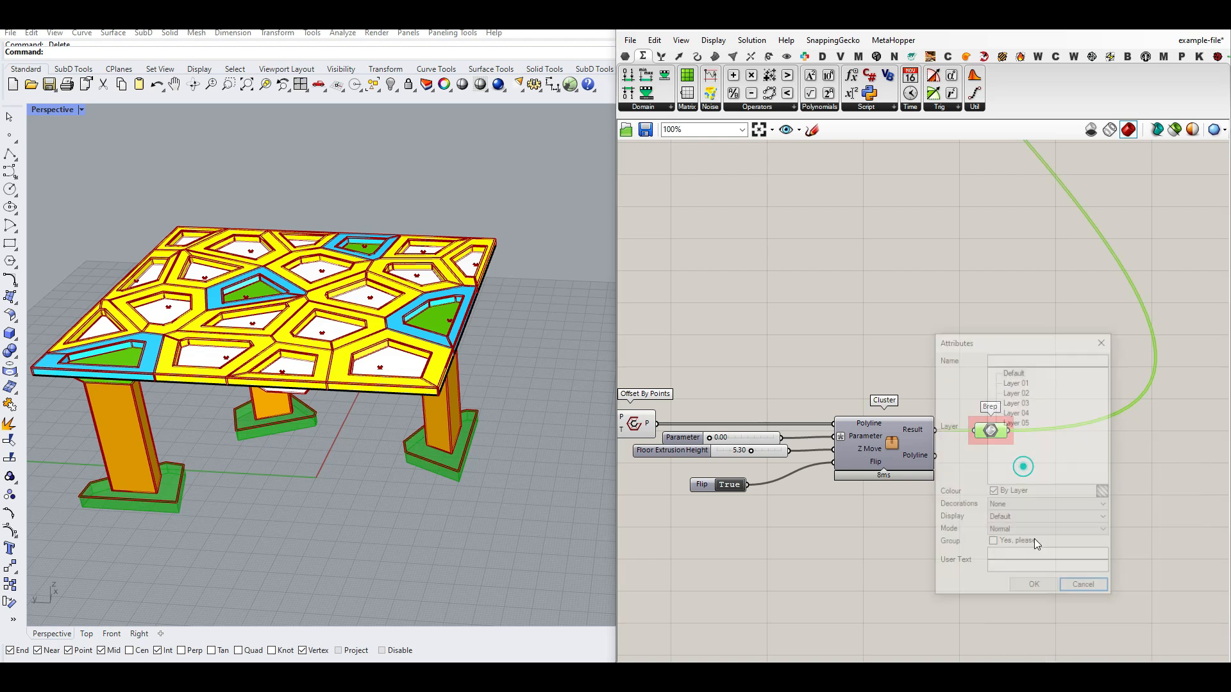
left_click(1033, 584)
Turn on the preview of the Custom Preview component with the black swatch for the column bases
right_click_drag(512, 495, 518, 392)
scroll(920, 327, "down", 5)
right_click_drag(919, 303, 868, 465)
scroll(887, 268, "up", 4)
left_click_drag(934, 234, 916, 294)
middle_click(905, 336)
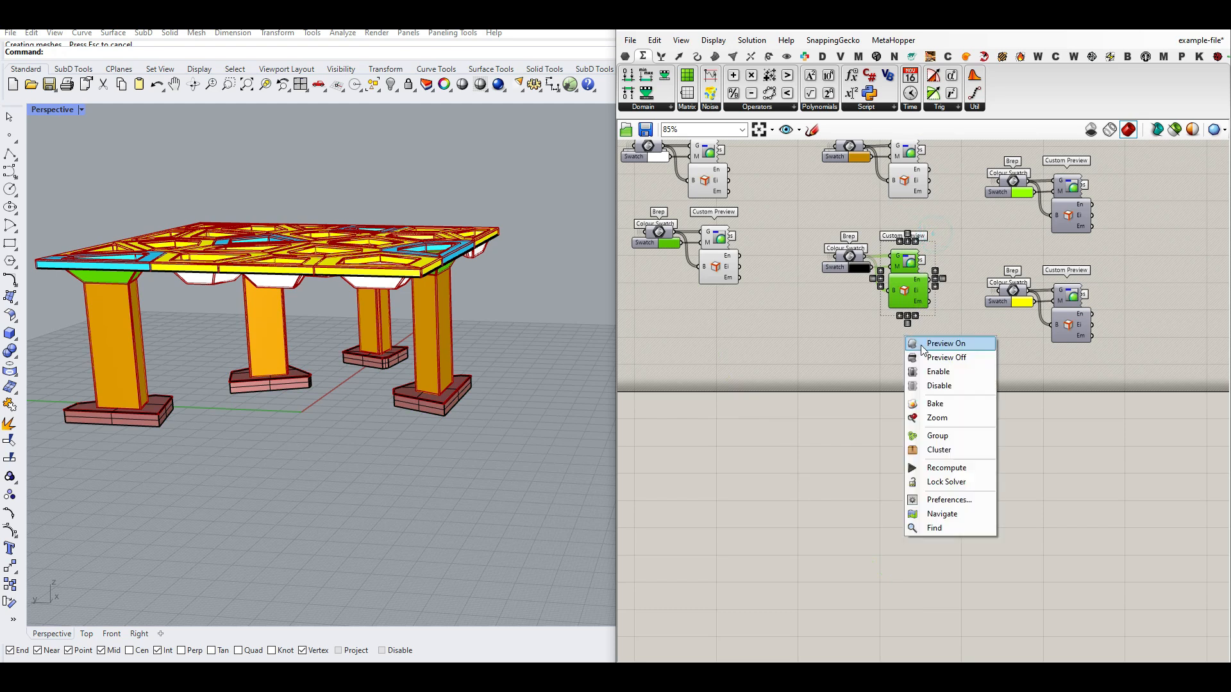
left_click(922, 346)
left_click(922, 348)
Select the baked column bases in the Rhino viewport and delete them
right_click_drag(395, 413, 500, 417)
left_click_drag(500, 417, 163, 366)
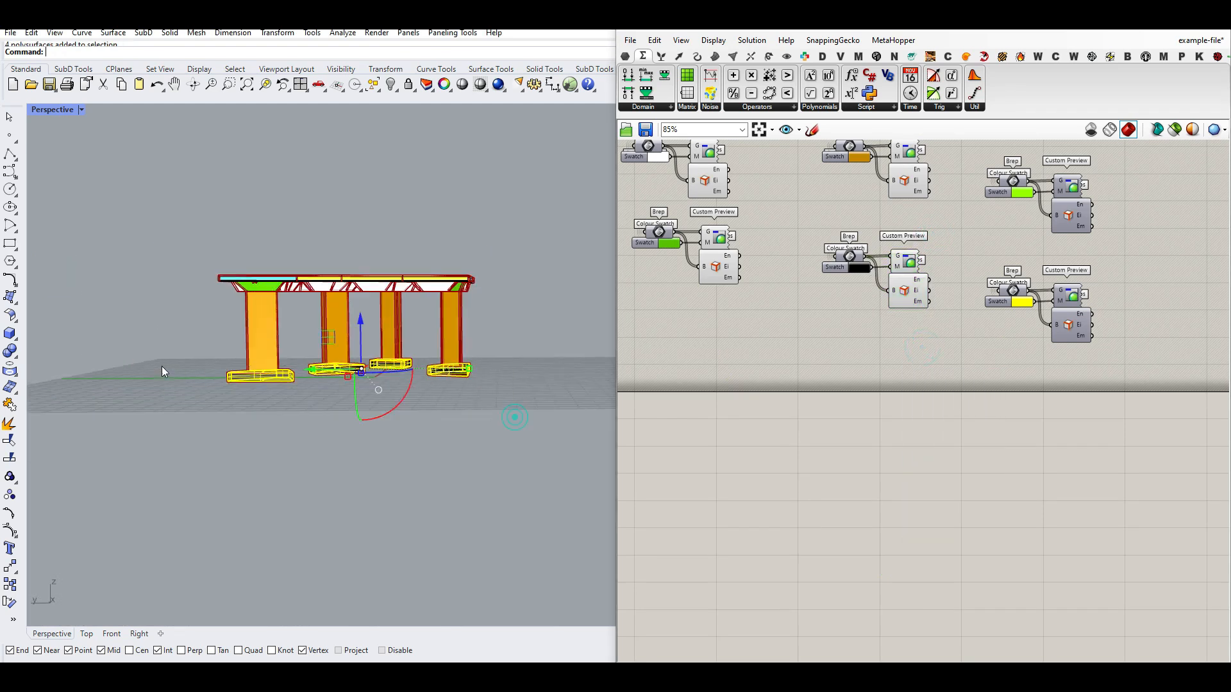
key("Delete")
right_click_drag(209, 361, 301, 348)
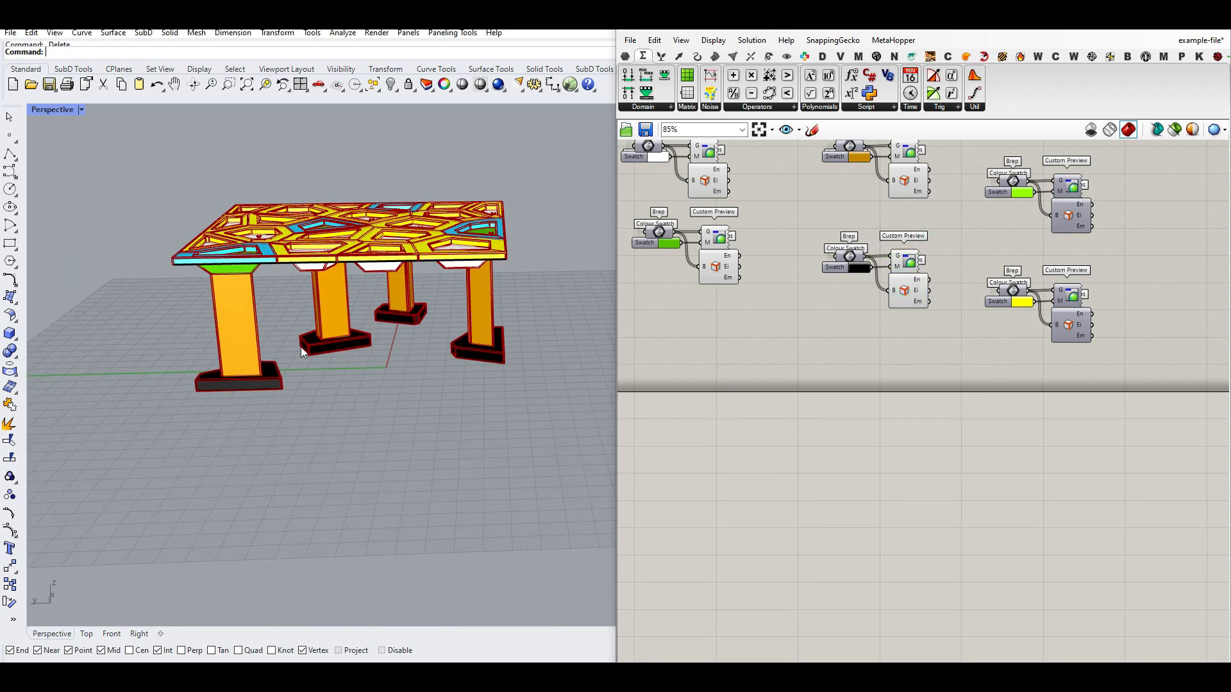
Trace the Voronoi component's hidden wire into the Project component of the Bottom branch
scroll(832, 395, "down", 4)
right_click_drag(832, 395, 1079, 326)
right_click_drag(894, 429, 1040, 370)
scroll(783, 423, "up", 4)
right_click_drag(863, 452, 883, 407)
scroll(922, 400, "down", 2)
scroll(760, 467, "up", 4)
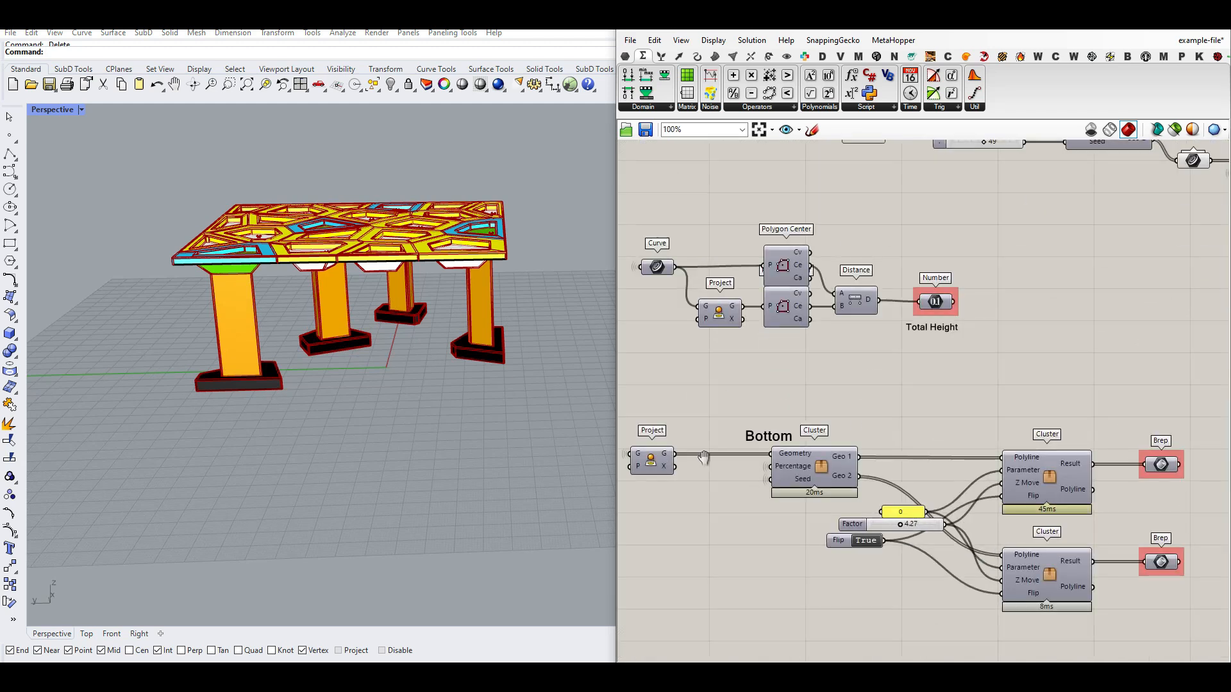
right_click_drag(703, 458, 831, 534)
left_click_drag(1009, 191, 760, 529)
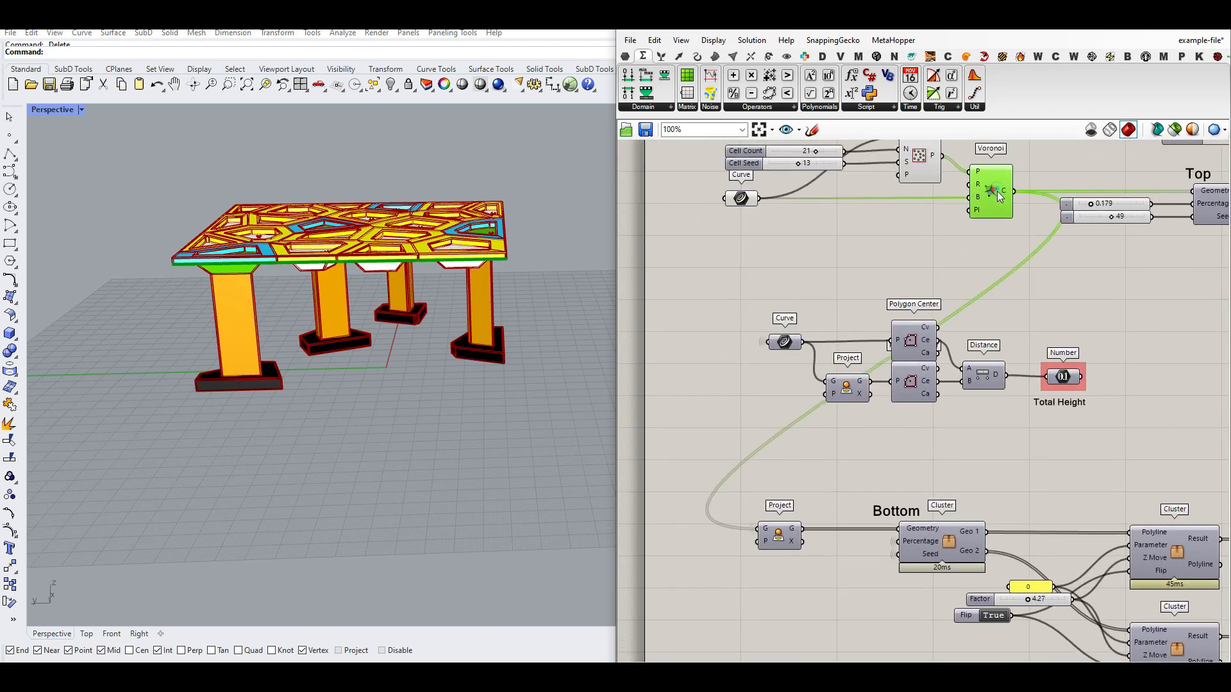
Select the Bottom cluster to trace its hidden Percentage and Seed wires back to the Top sliders
scroll(808, 442, "up", 4)
right_click_drag(1096, 462, 812, 460)
scroll(877, 450, "down", 1)
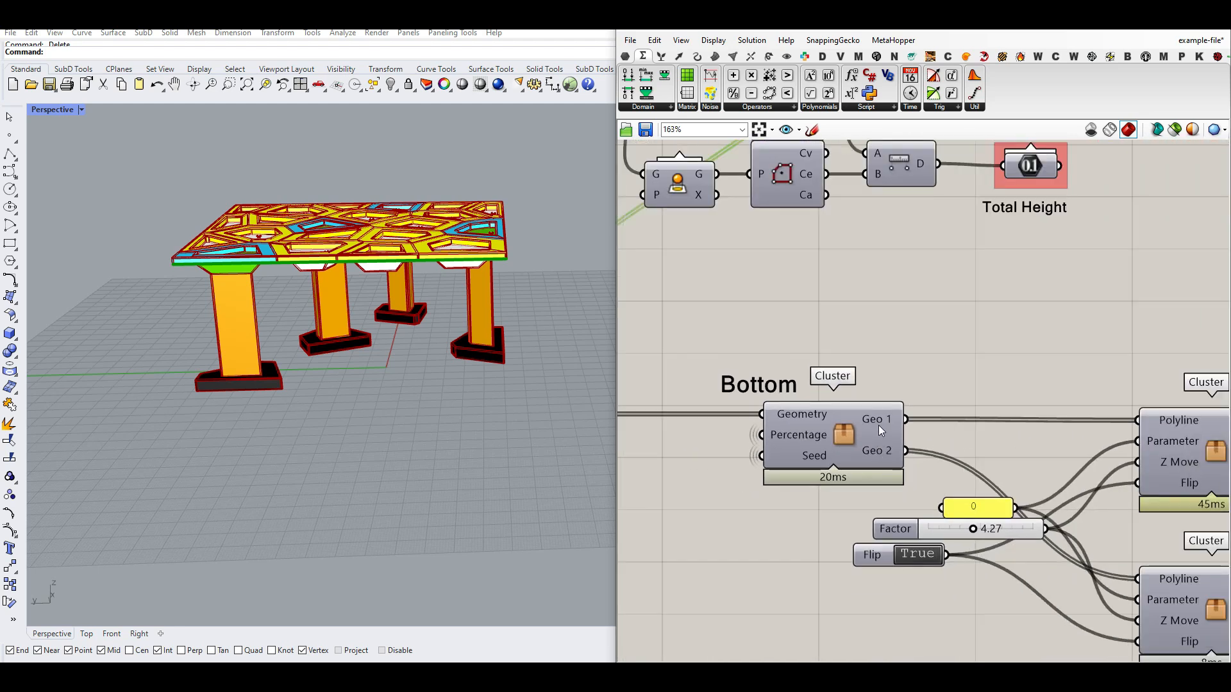
left_click(838, 448)
scroll(801, 440, "down", 3)
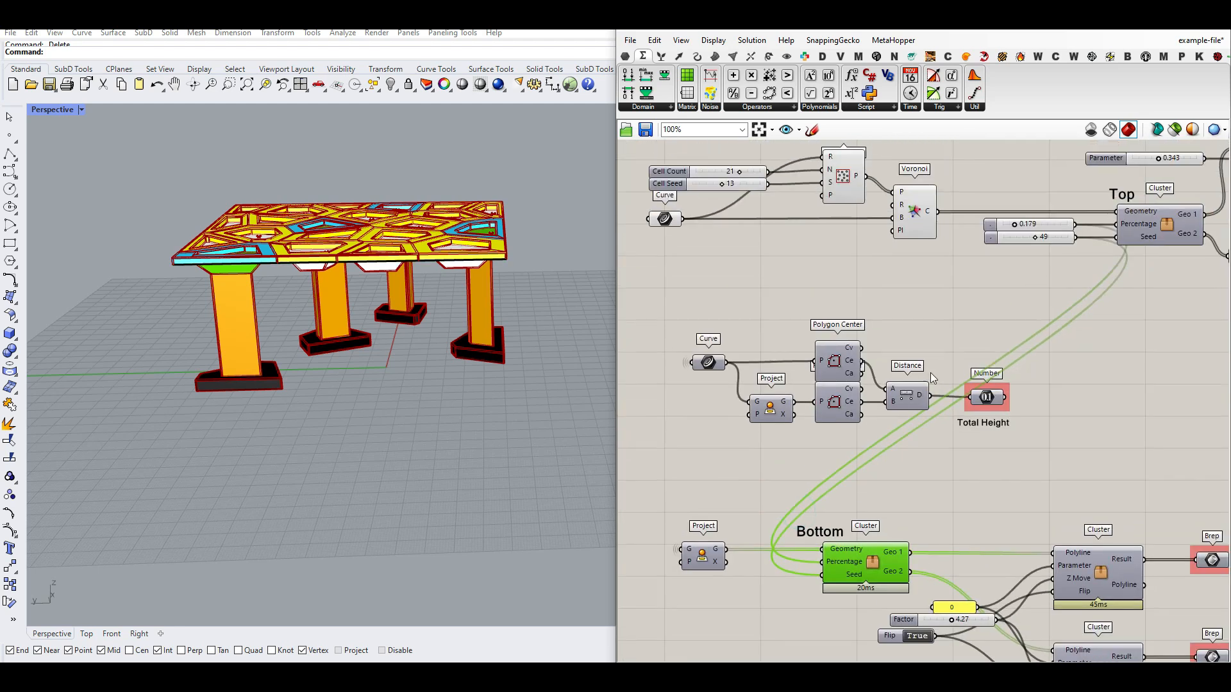
right_click_drag(947, 525, 851, 428)
scroll(827, 490, "up", 3)
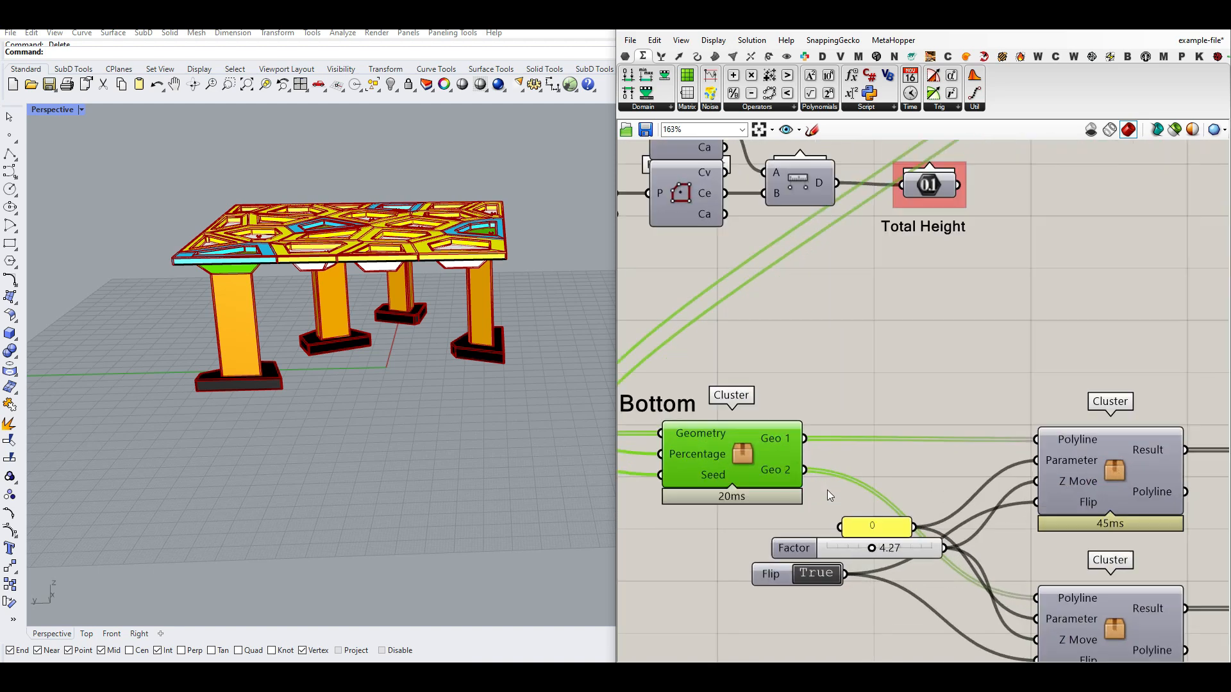
left_click(874, 393)
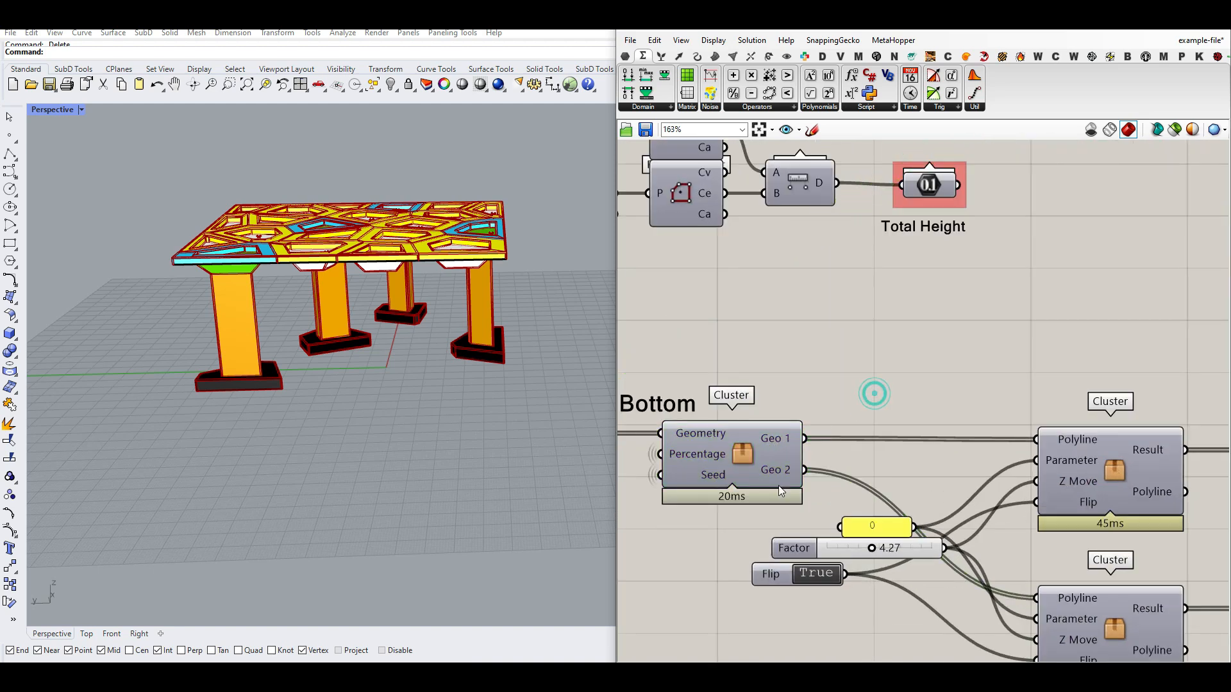
Preview the Bottom cluster's Geo 1 and Geo 2 outputs through a temporary Curve parameter, then delete it
left_click(624, 57)
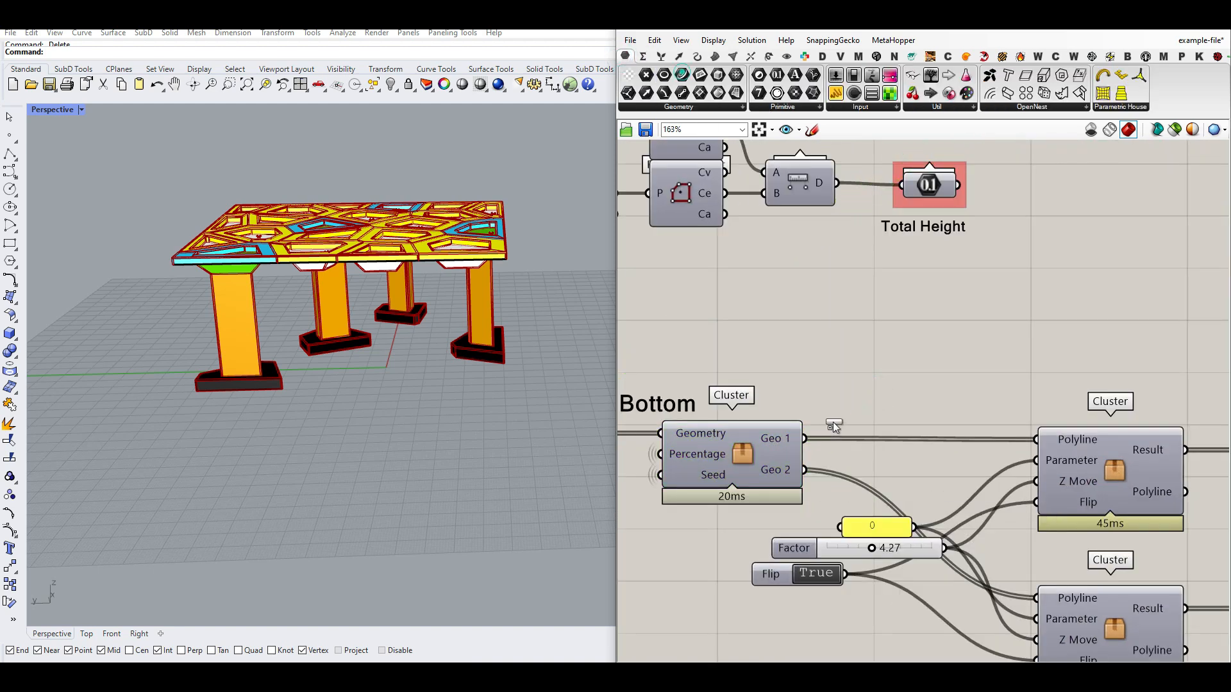
left_click_drag(805, 440, 820, 407)
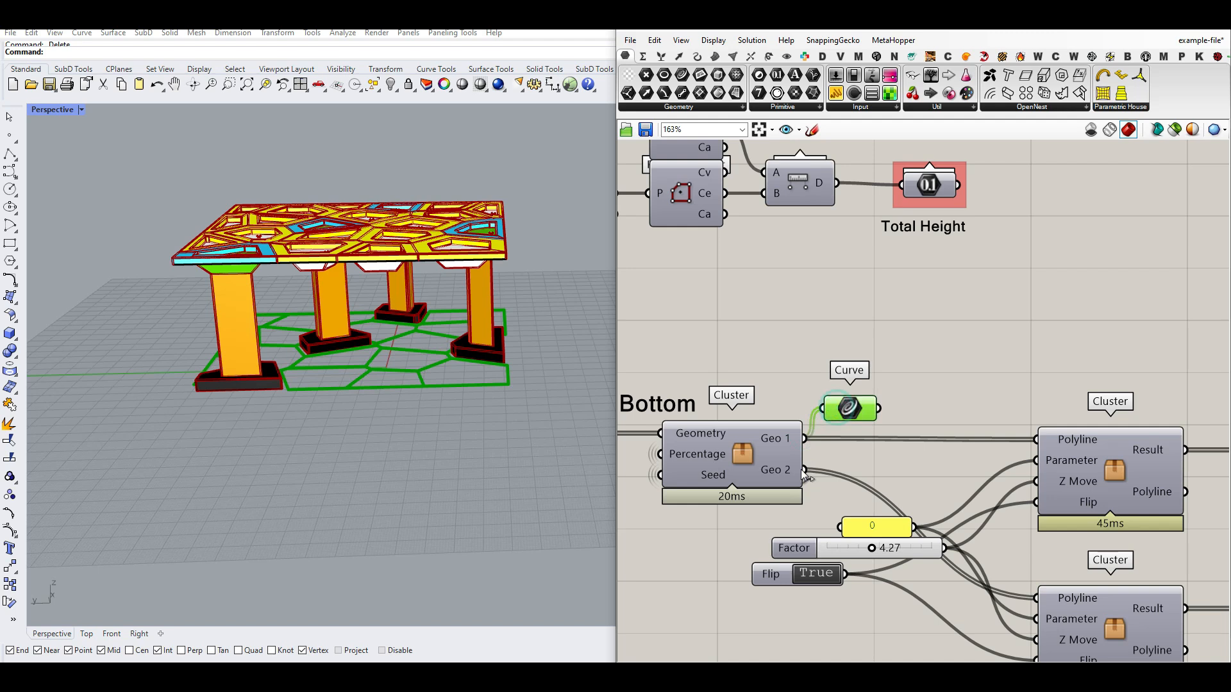
left_click_drag(805, 471, 822, 408)
left_click(845, 411)
key("Delete")
Turn on the preview of the floor panel Brep fed by the Bottom cluster's Geo 1 branch
right_click_drag(1135, 451, 902, 446)
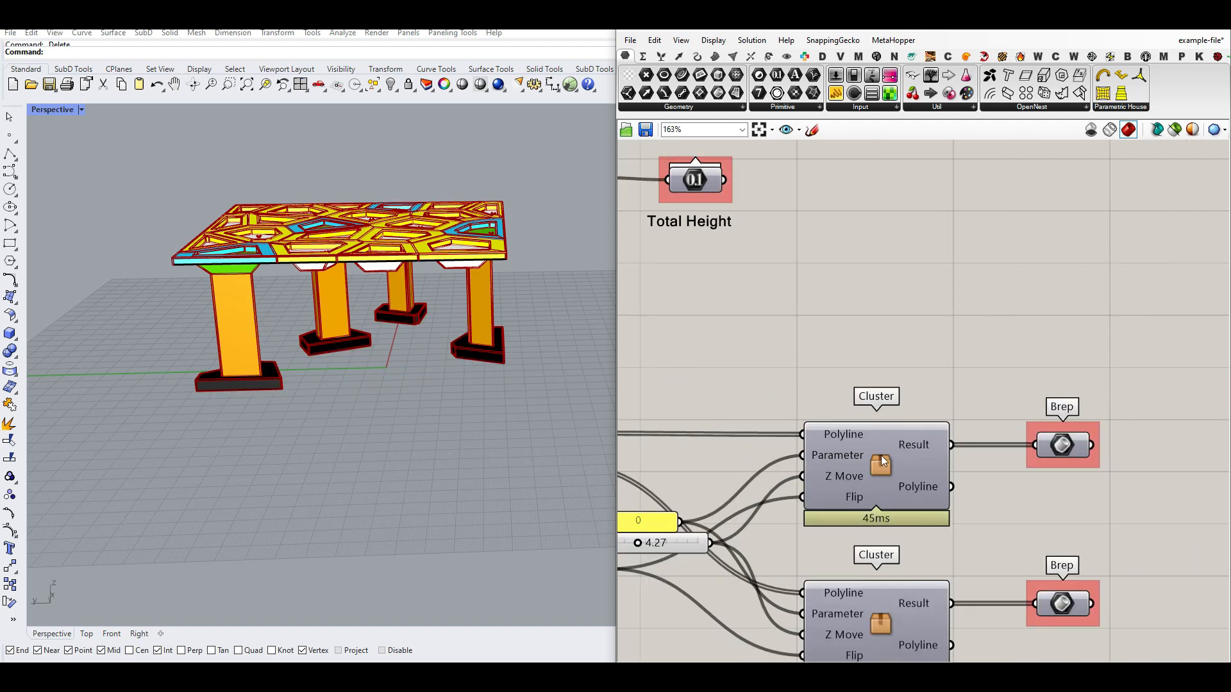
right_click(1068, 444)
left_click(1081, 447)
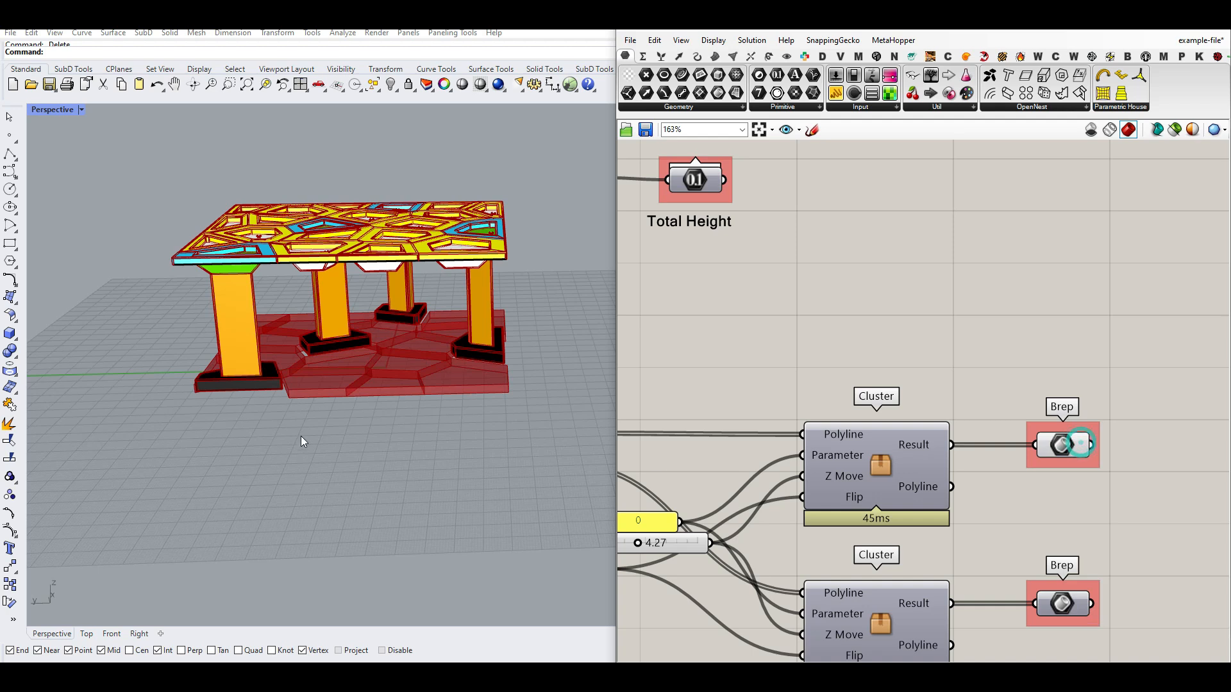
scroll(301, 441, "up", 5)
scroll(999, 459, "down", 2)
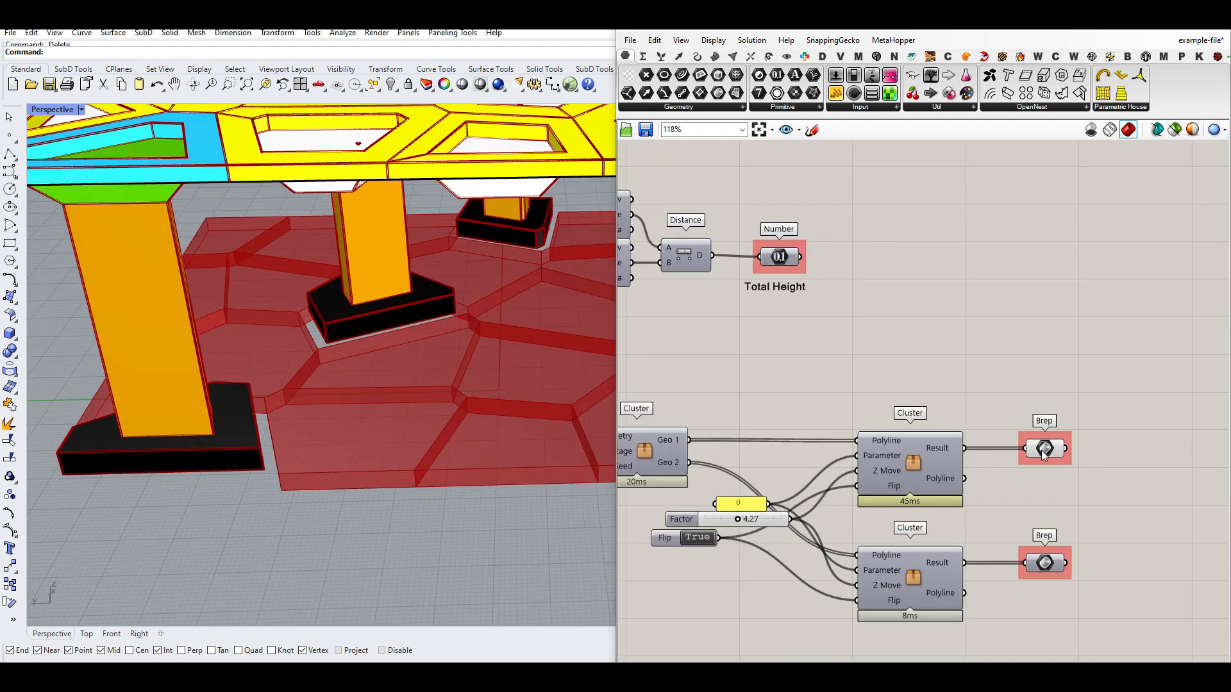
Trace the floor panel Brep to its lime green Custom Preview and turn that component's preview on
left_click(1045, 449)
scroll(1052, 439, "down", 7)
right_click_drag(1096, 354, 889, 422)
scroll(889, 421, "down", 3)
scroll(1150, 257, "up", 5)
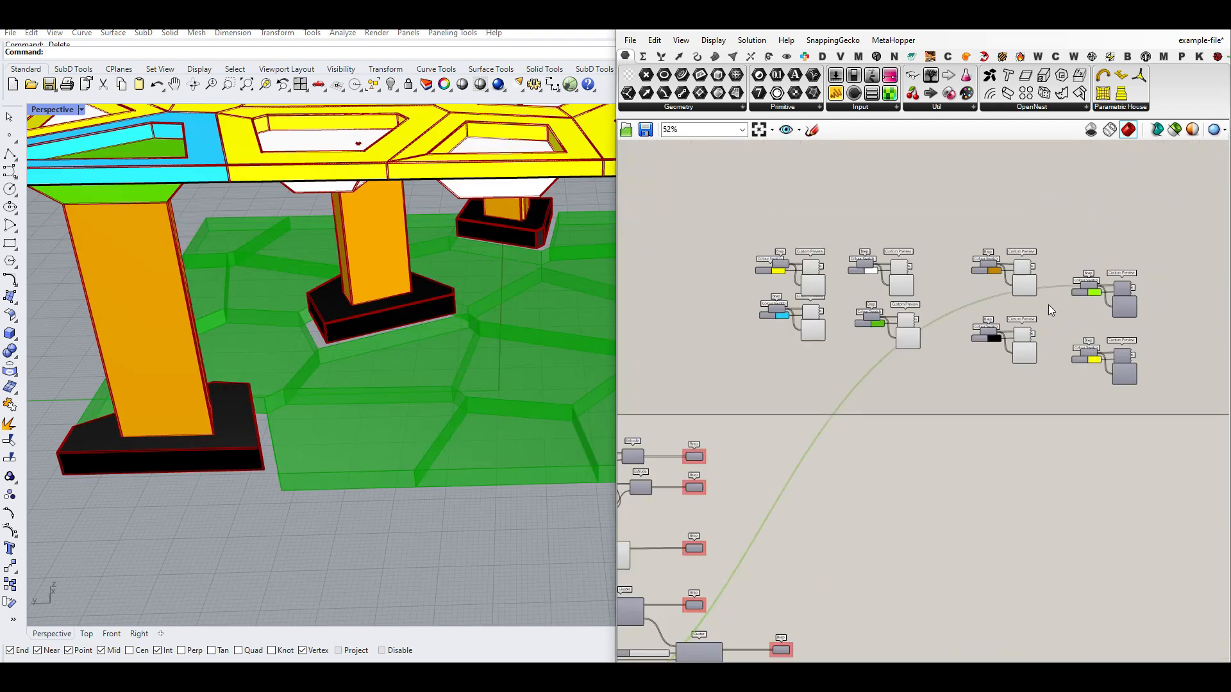
left_click(1132, 280)
right_click(1147, 251)
left_click(1147, 251)
left_click(1147, 251)
Set the Factor slider shared by the two floor panel clusters to 5.33
scroll(785, 467, "down", 4)
right_click_drag(785, 467, 1067, 314)
right_click_drag(764, 526, 899, 470)
scroll(899, 470, "up", 6)
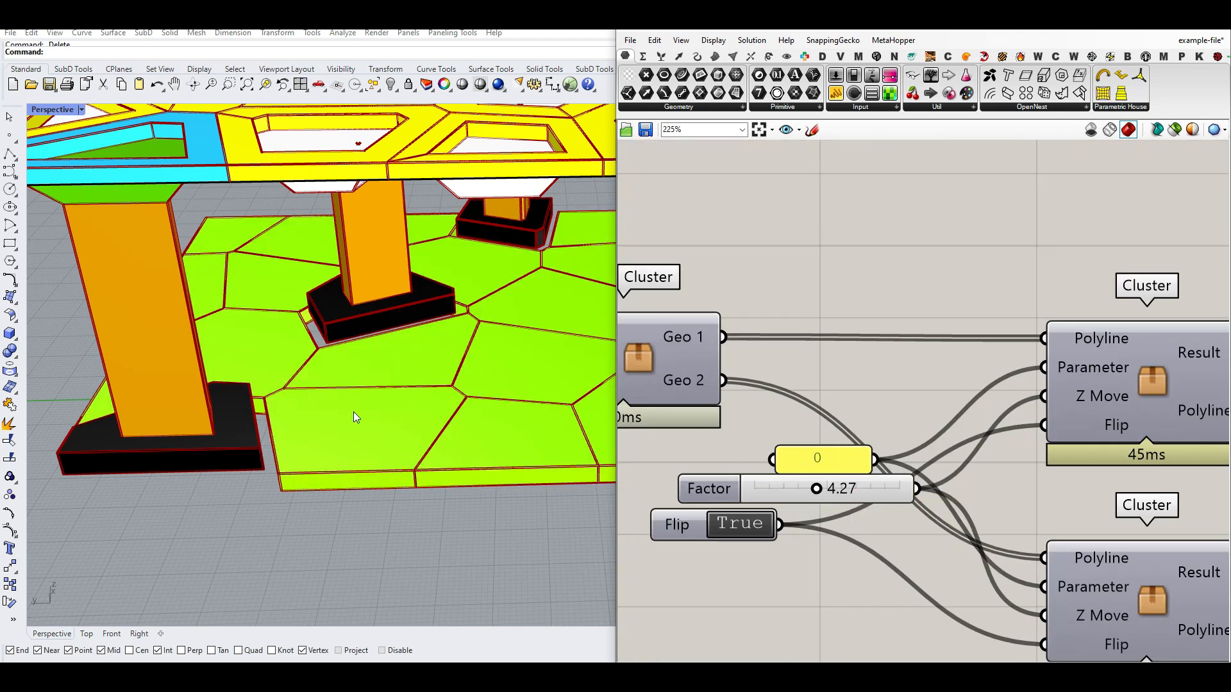
mouse_move(824, 492)
left_mouse_down()
mouse_move(859, 490)
mouse_move(812, 490)
mouse_move(859, 488)
mouse_move(832, 490)
left_mouse_up()
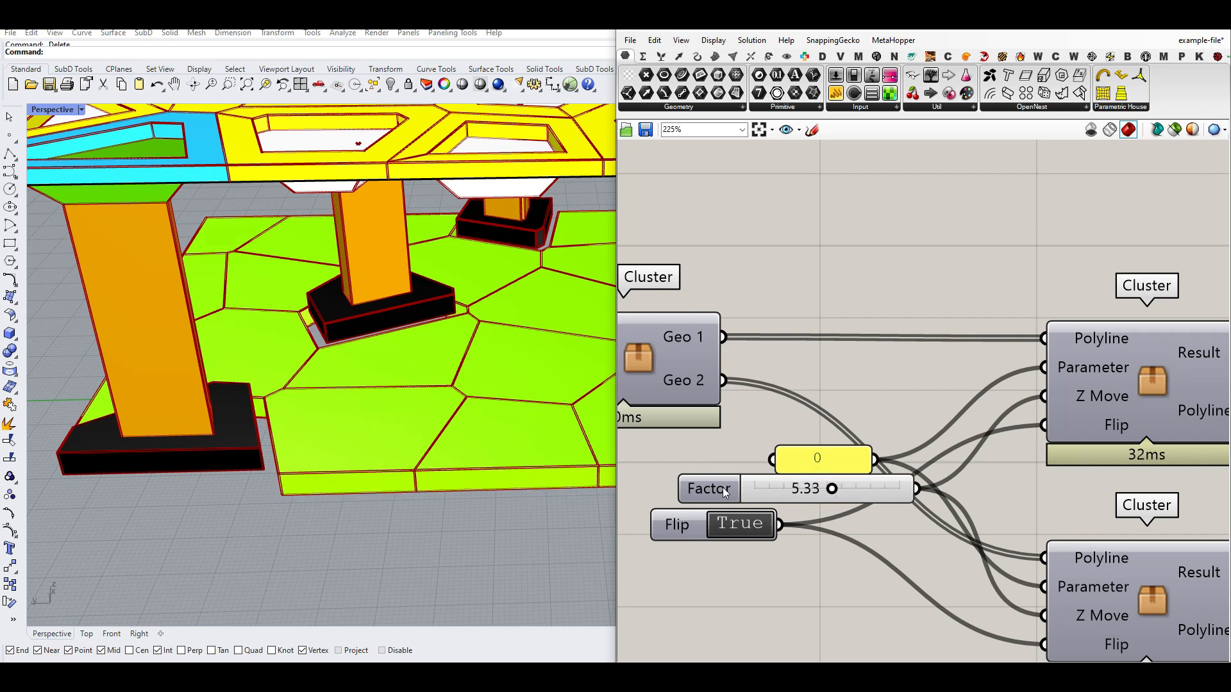
Add a 0.22 number slider, wire it to the first floor cluster's Parameter input, and lower it to 0.12
double_click(842, 404)
type("0.")
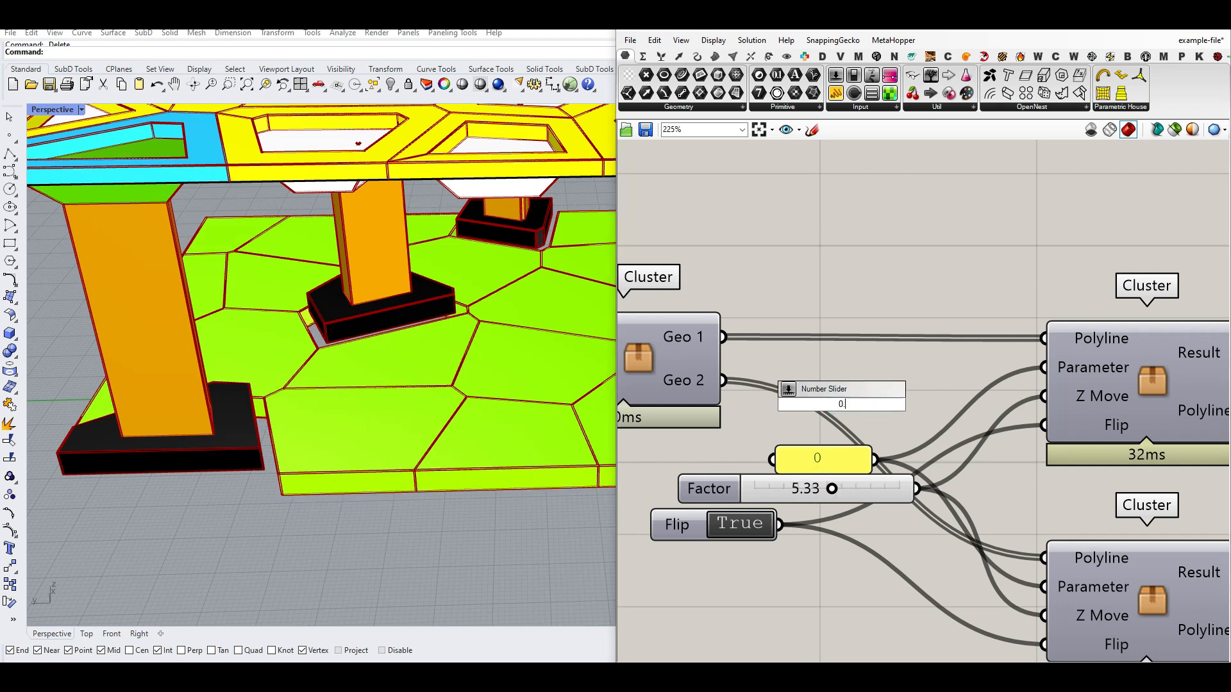
type("22")
key("Return")
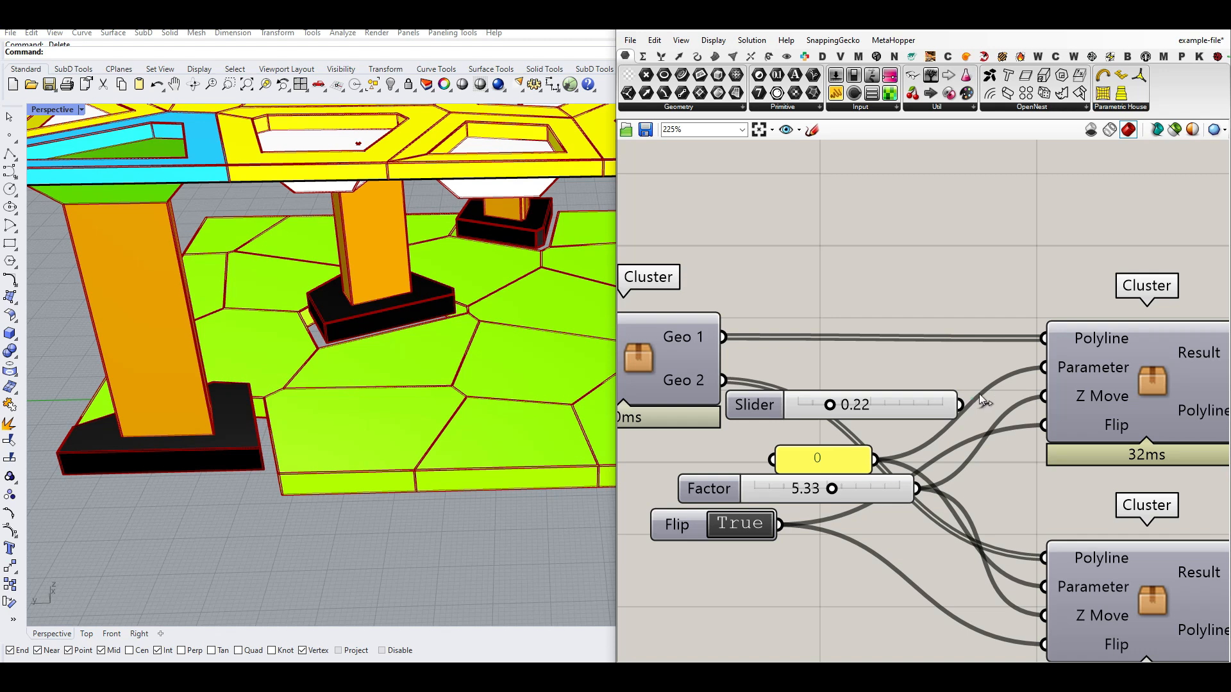
left_click_drag(972, 400, 1029, 377)
left_click_drag(867, 404, 852, 407)
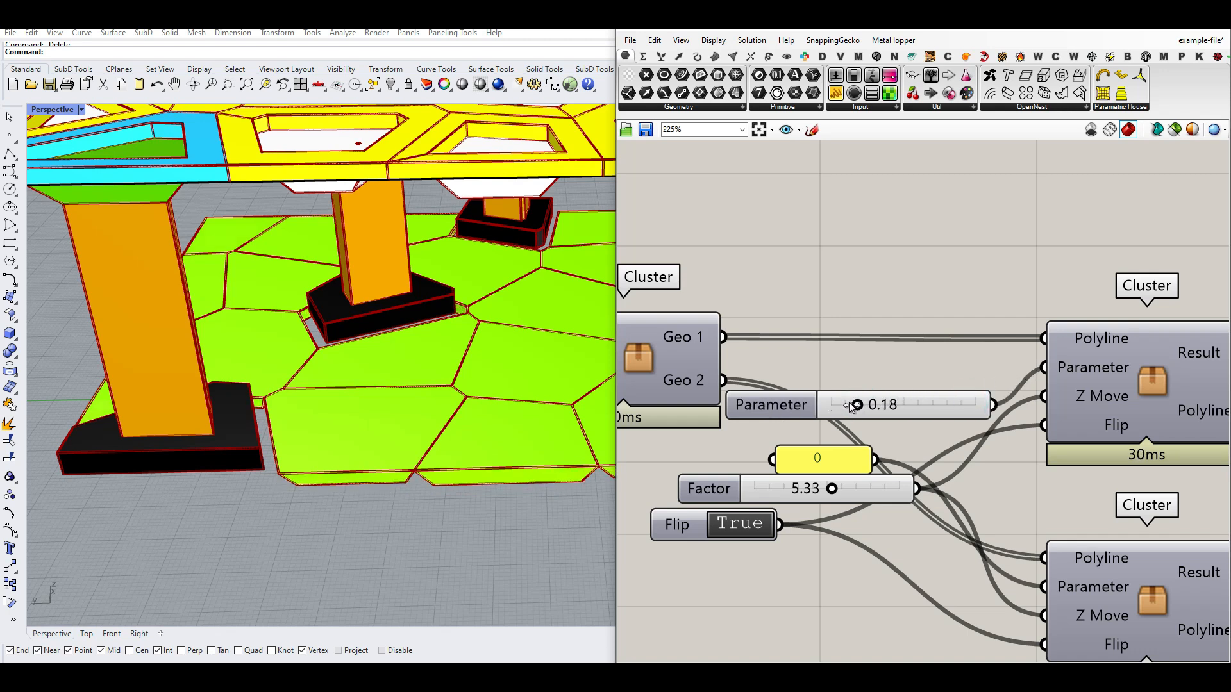
Feed the first floor cluster's Flip input from a copied toggle set to False, and reduce the new Parameter slider to 0.00
left_click_drag(685, 528, 870, 371, "alt")
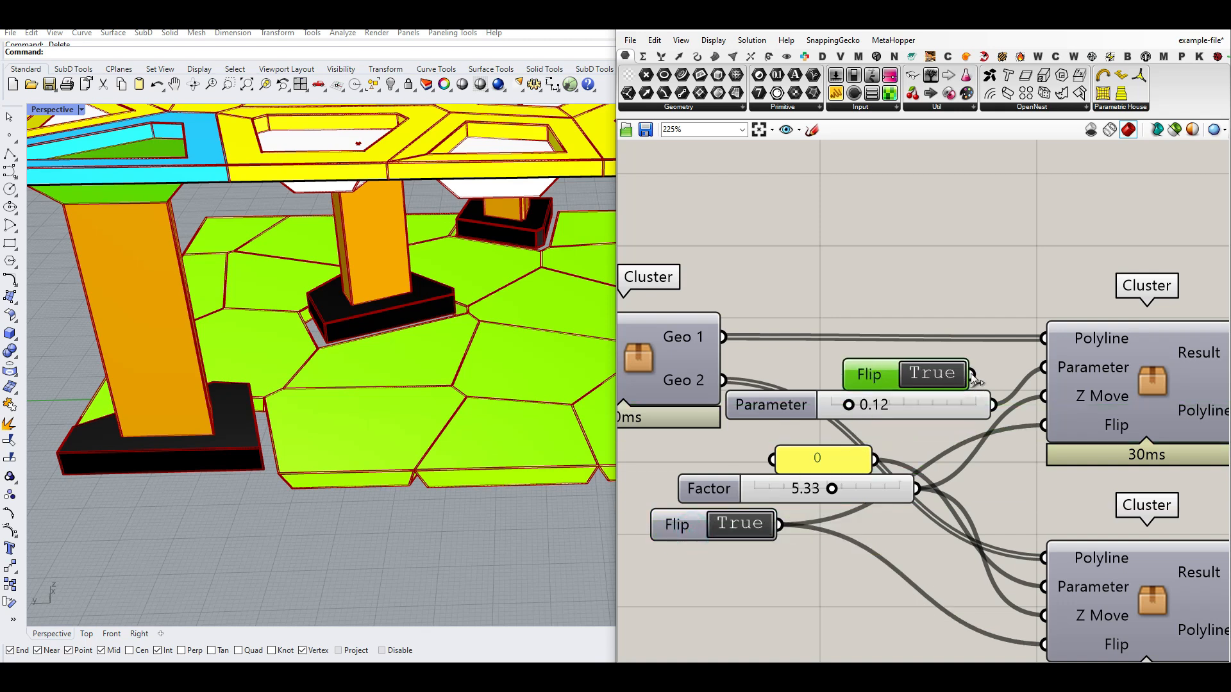
left_click_drag(1034, 425, 1044, 425)
double_click(935, 374)
scroll(298, 443, "down", 5)
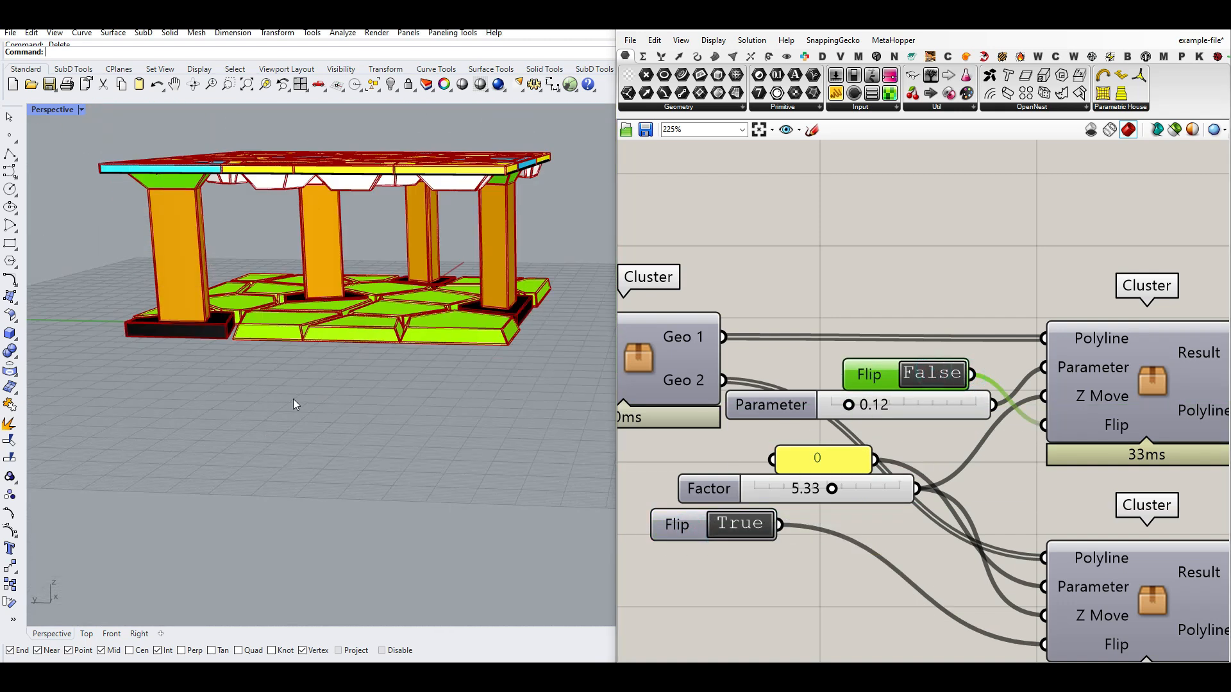
scroll(282, 417, "up", 8)
mouse_move(848, 405)
left_mouse_down()
mouse_move(893, 405)
mouse_move(831, 405)
left_mouse_up()
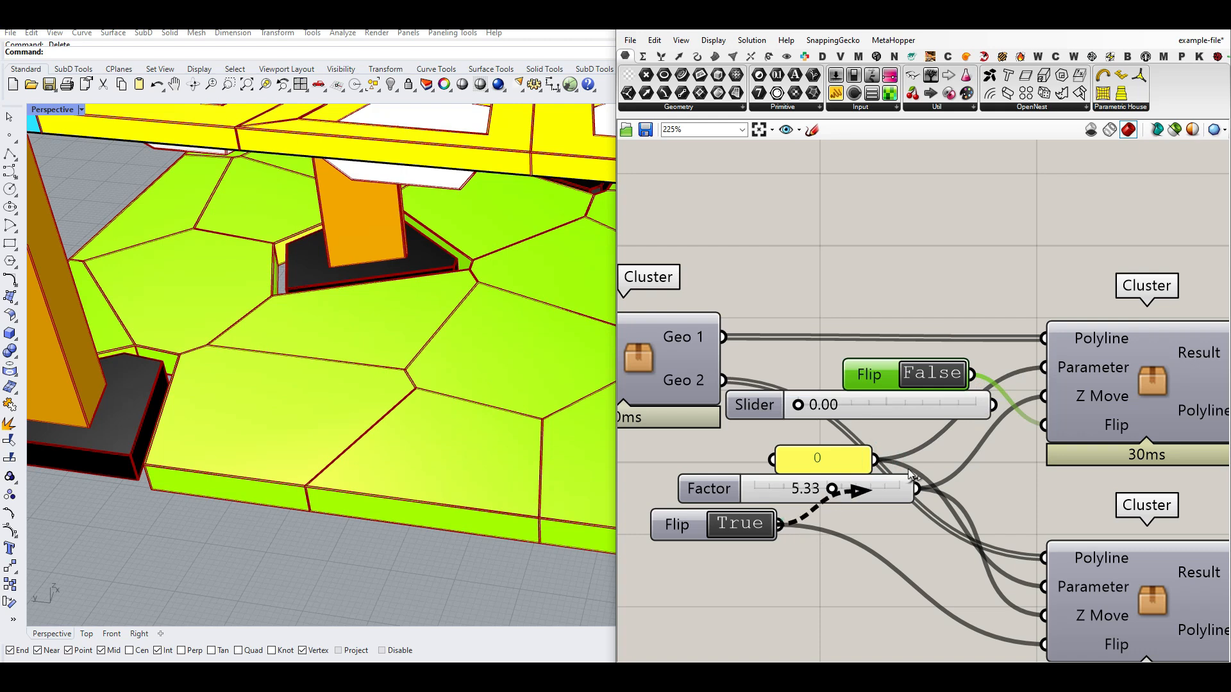
Rewire the original Flip toggle to the first floor cluster and delete the temporary slider and the copied toggle
left_click_drag(1021, 425, 1022, 425)
left_click(949, 408)
key("Delete")
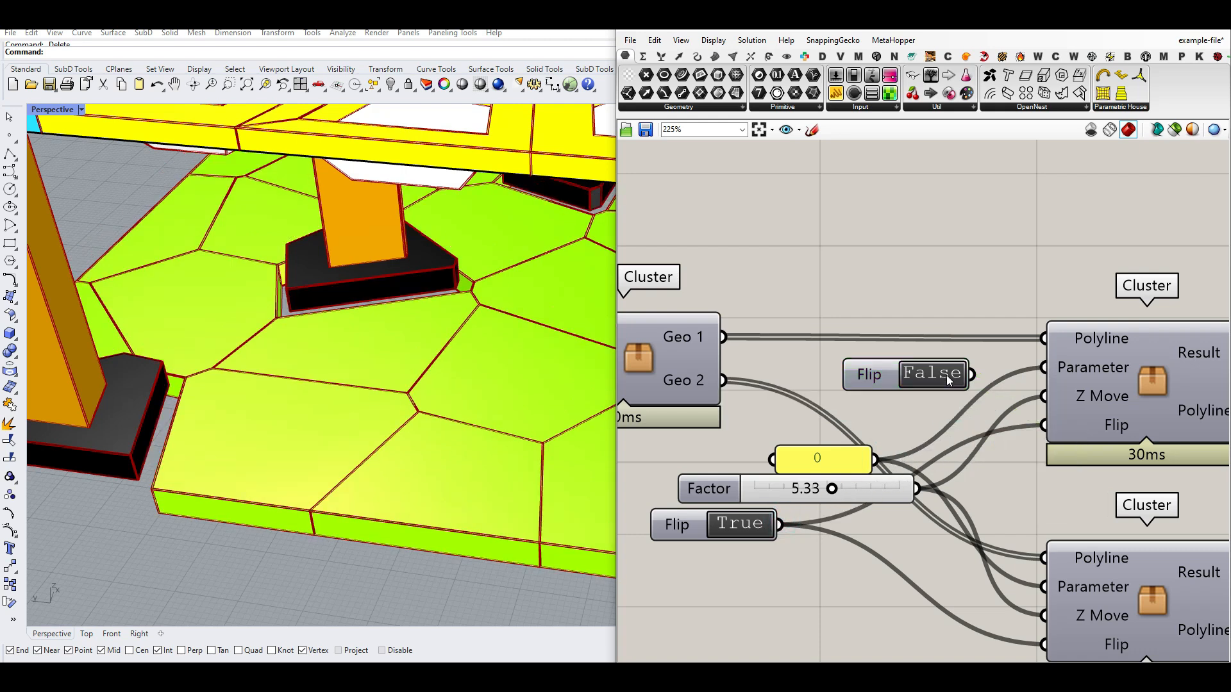
key("Delete")
Turn on the preview of the floor panels' yellow Custom Preview component
right_click_drag(495, 480, 274, 316)
scroll(870, 459, "down", 5)
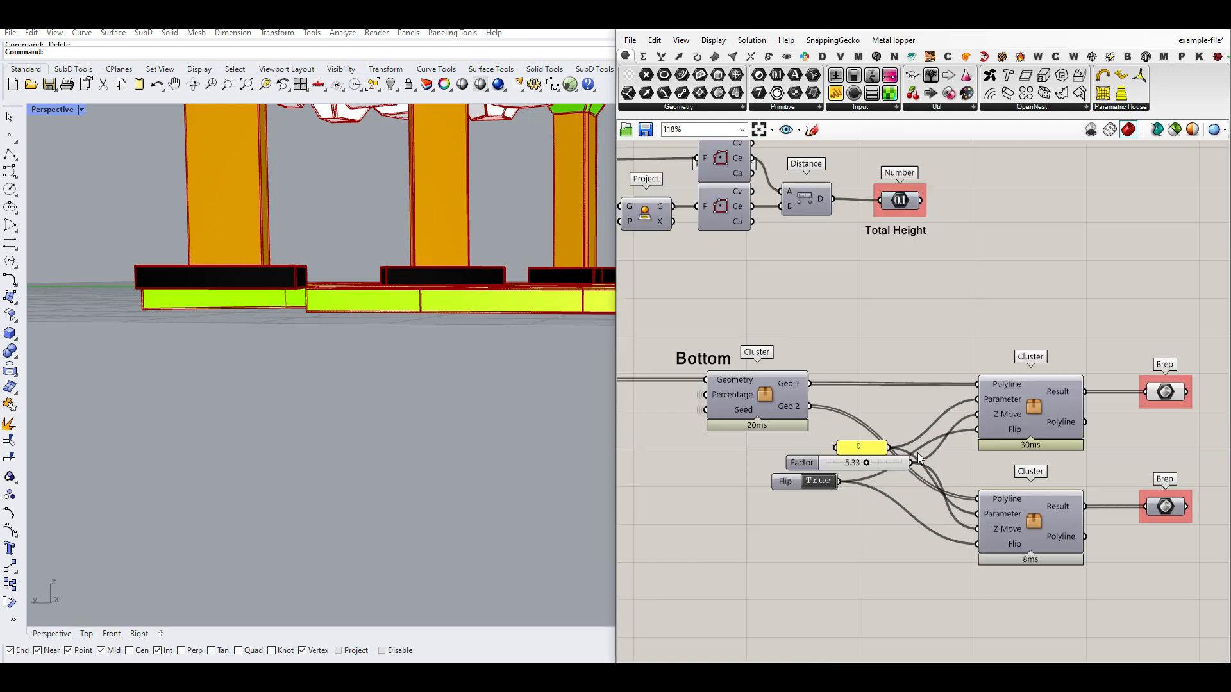
scroll(793, 411, "up", 1)
scroll(1041, 514, "up", 4)
scroll(1062, 505, "down", 5)
right_click_drag(1062, 406, 643, 534)
right_click_drag(1193, 293, 1076, 347)
scroll(1026, 333, "up", 3)
left_click_drag(988, 332, 957, 281)
right_click(991, 271)
left_click(1002, 278)
left_click(1002, 278)
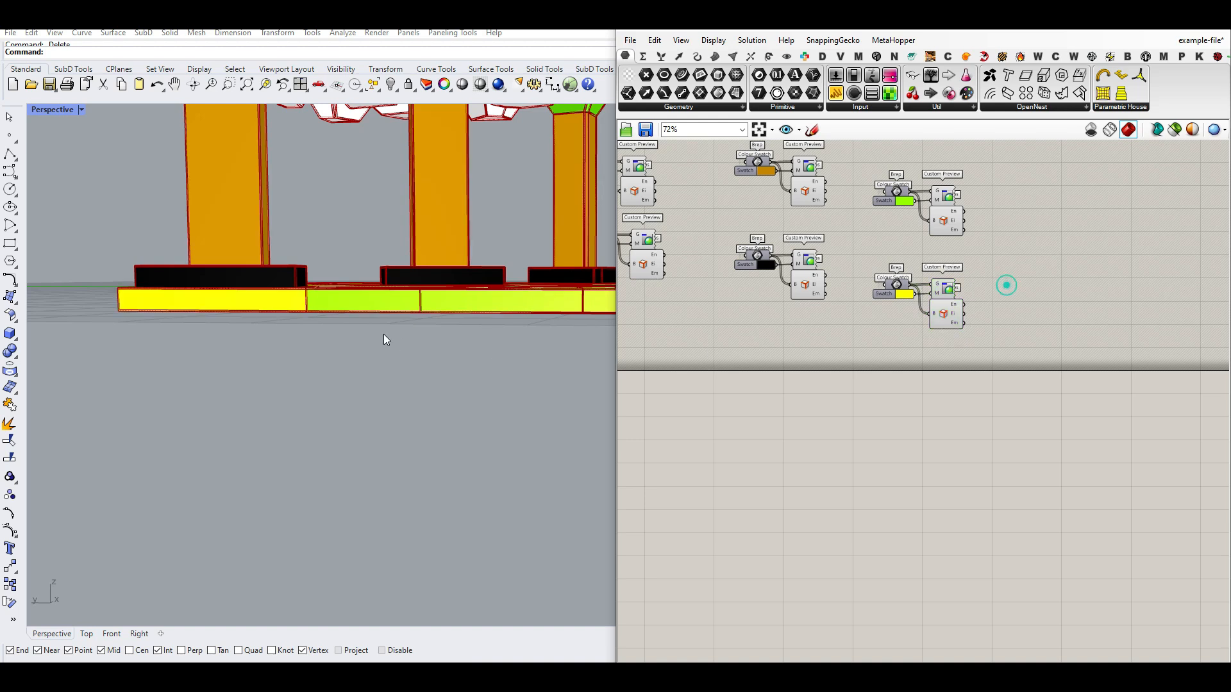
Examine the complete pavilion, the Project component feeding the Bottom cluster, and the two Curve parameters after the Top cluster
scroll(383, 333, "down", 7)
right_click_drag(383, 334, 365, 414)
scroll(413, 378, "up", 4)
scroll(799, 387, "down", 6)
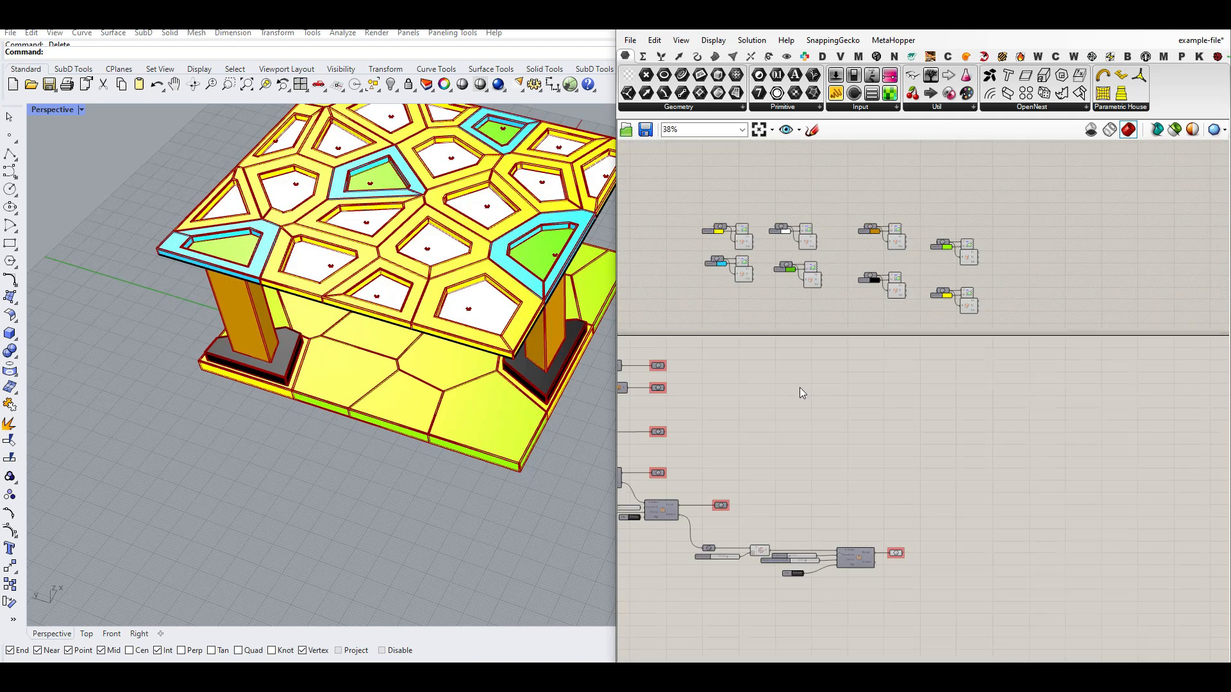
scroll(819, 379, "up", 6)
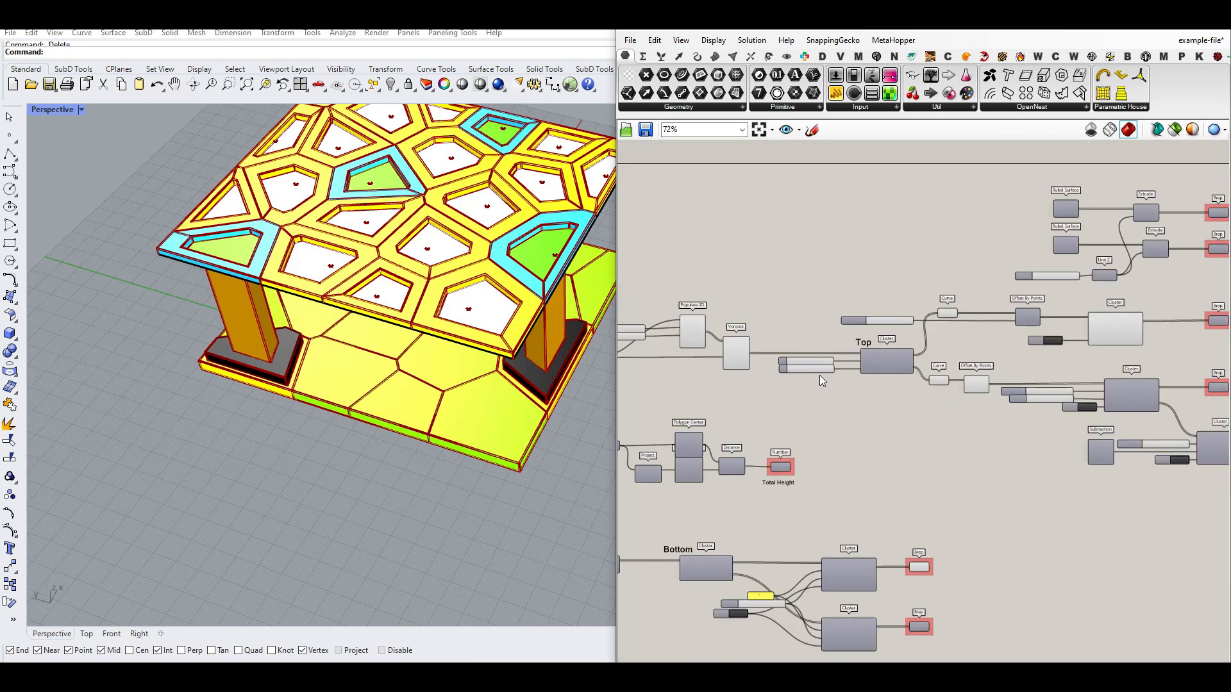
scroll(799, 436, "down", 4)
scroll(805, 513, "up", 4)
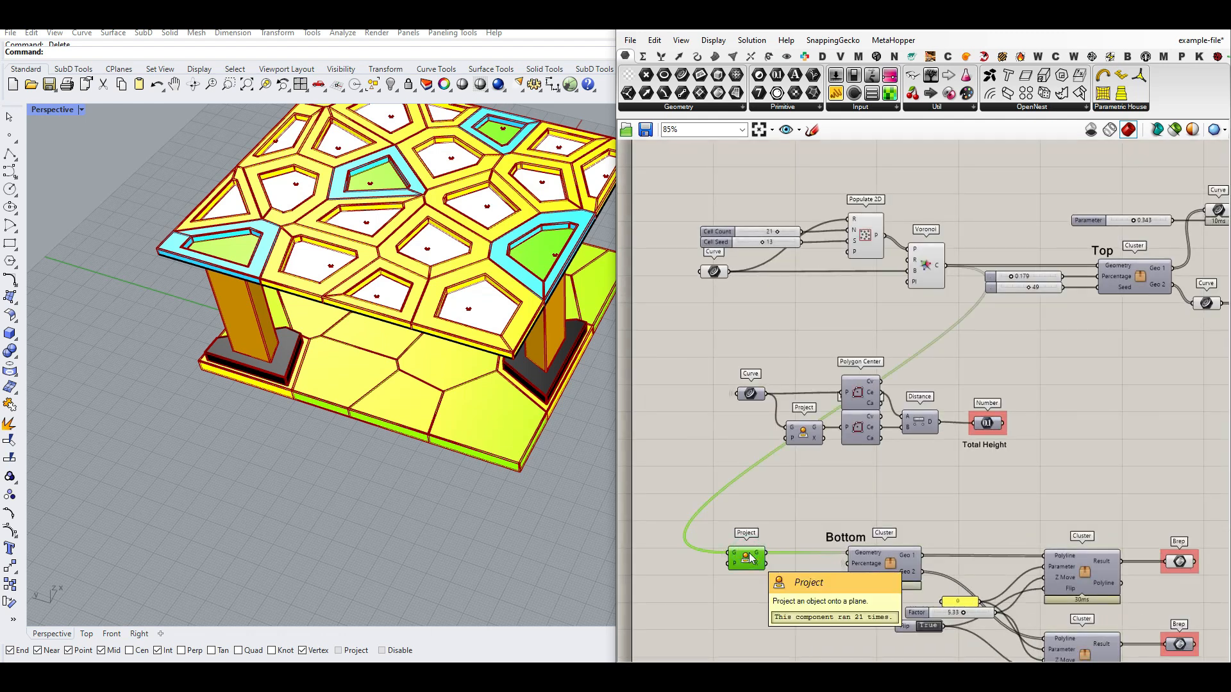
right_click_drag(278, 428, 318, 356)
right_click_drag(951, 275, 738, 322)
scroll(977, 314, "up", 4)
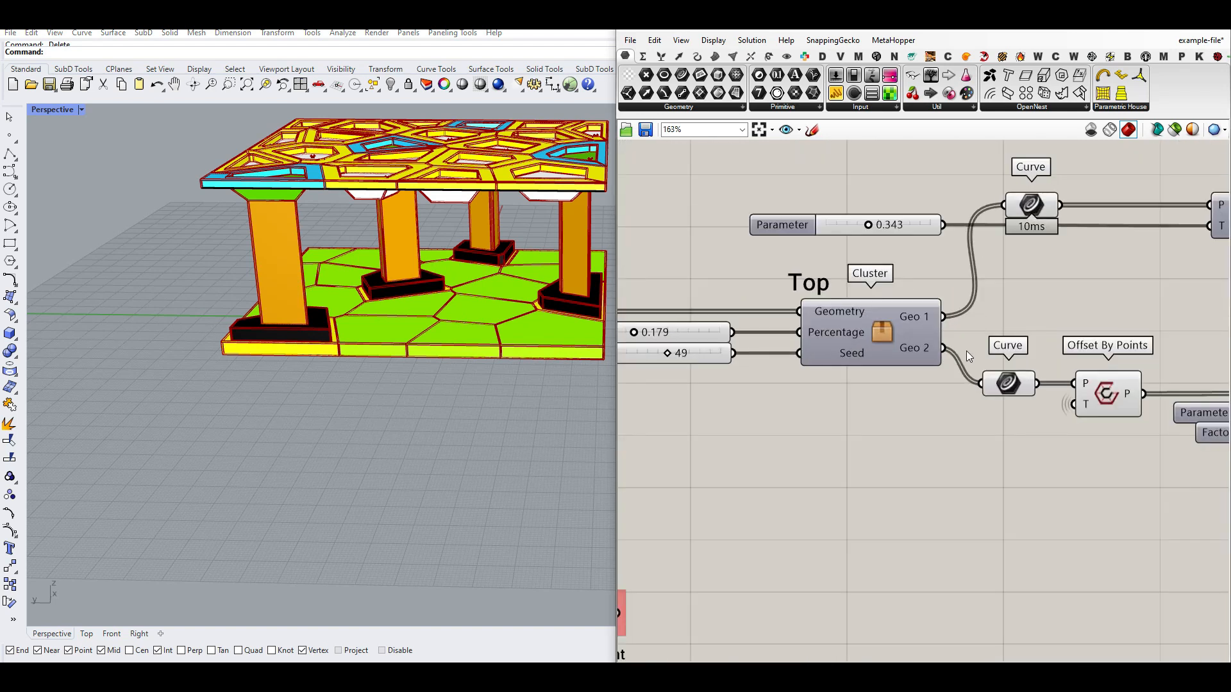
mouse_move(1063, 177)
left_mouse_down()
mouse_move(1065, 251)
mouse_move(1031, 182)
left_mouse_up()
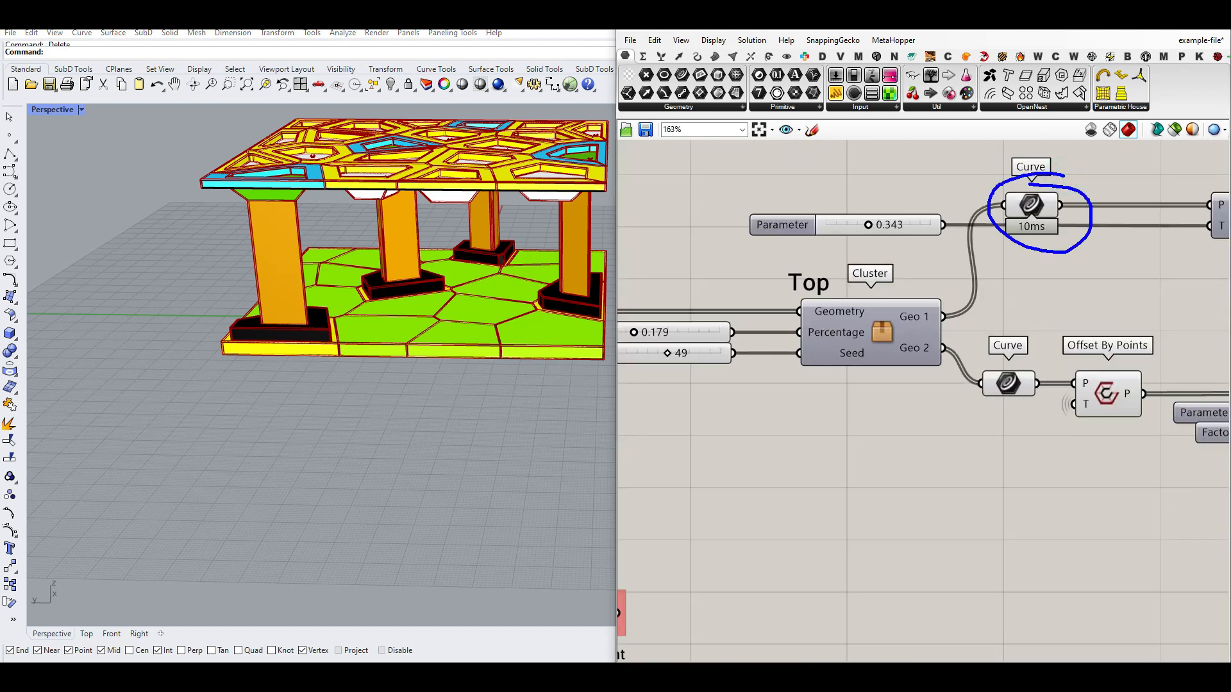
mouse_move(976, 350)
left_mouse_down()
mouse_move(1036, 334)
mouse_move(1002, 330)
left_mouse_up()
key("Escape")
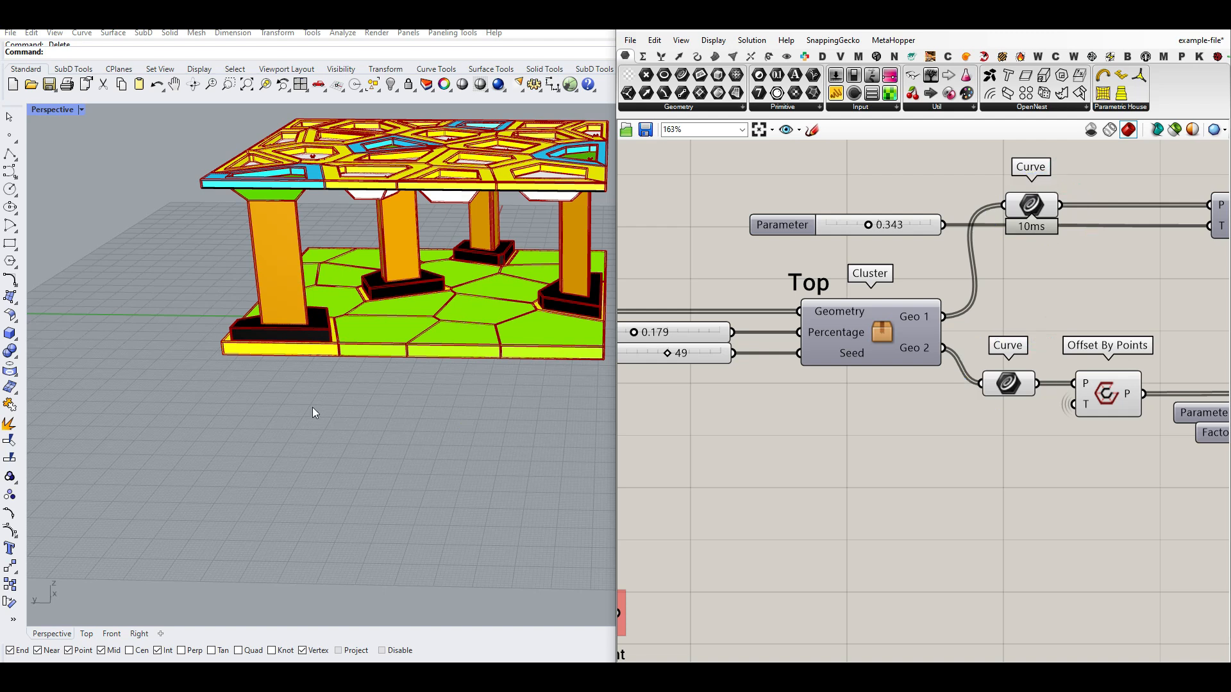
Draw a rectangle about 48 by 60 units on the ground plane beside the pavilion
scroll(268, 382, "down", 10)
scroll(275, 430, "up", 8)
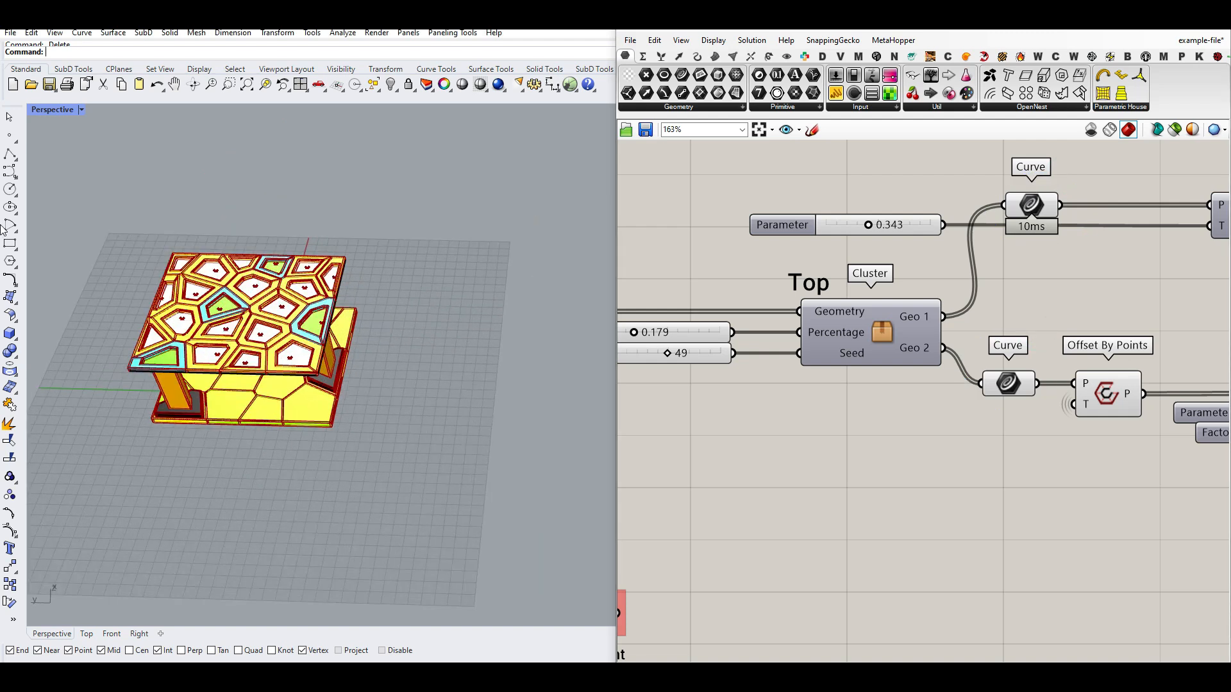
left_click(10, 244)
left_click(403, 333)
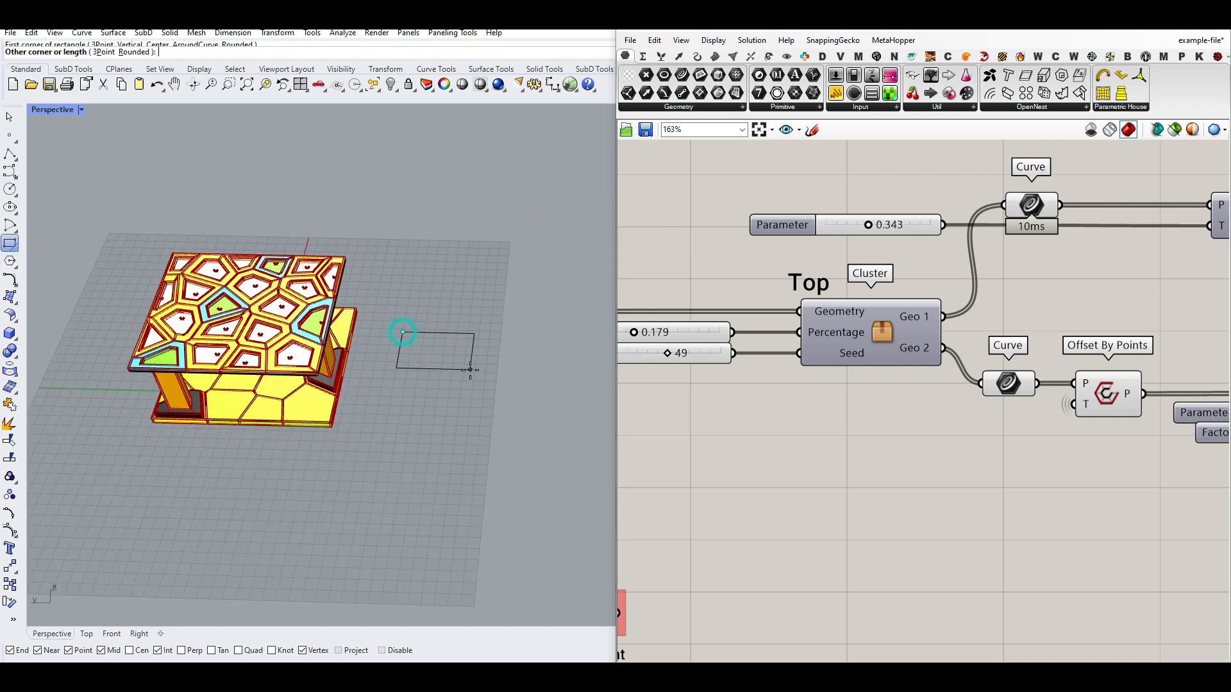
left_click(468, 374)
Array the rectangle with 4 copies in X, 3 in Y and 1 in Z, spaced by its own opposite corners
left_click(460, 373)
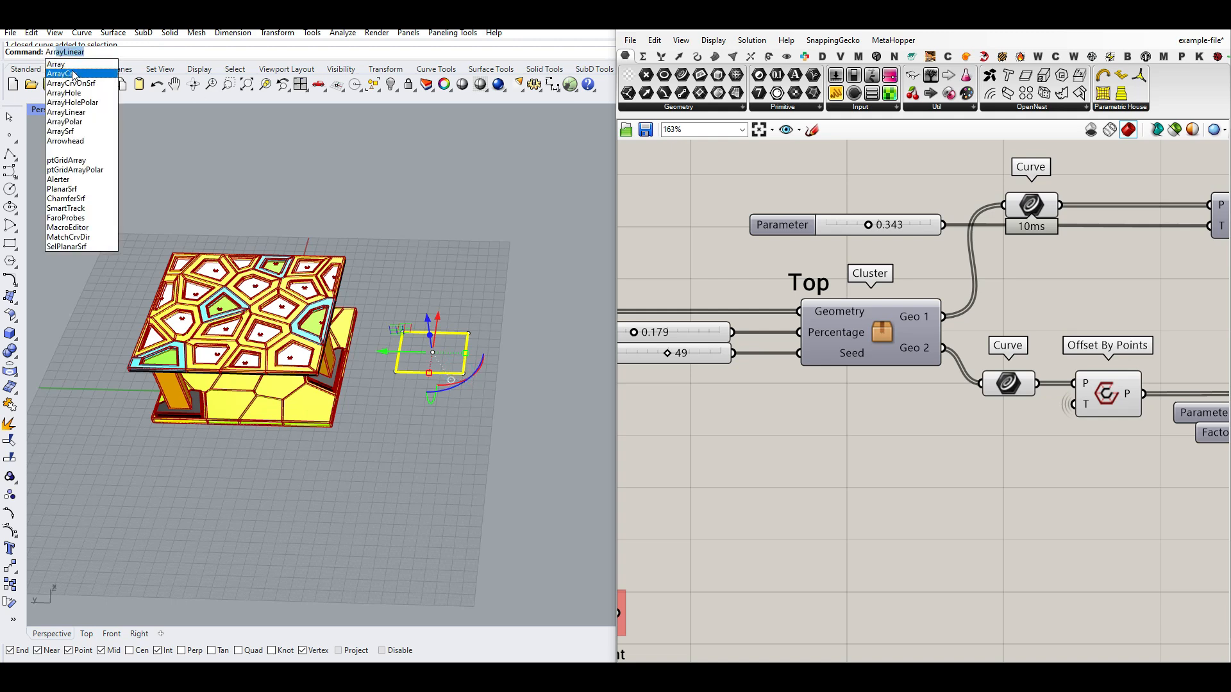
left_click(70, 64)
type("4")
key("Return")
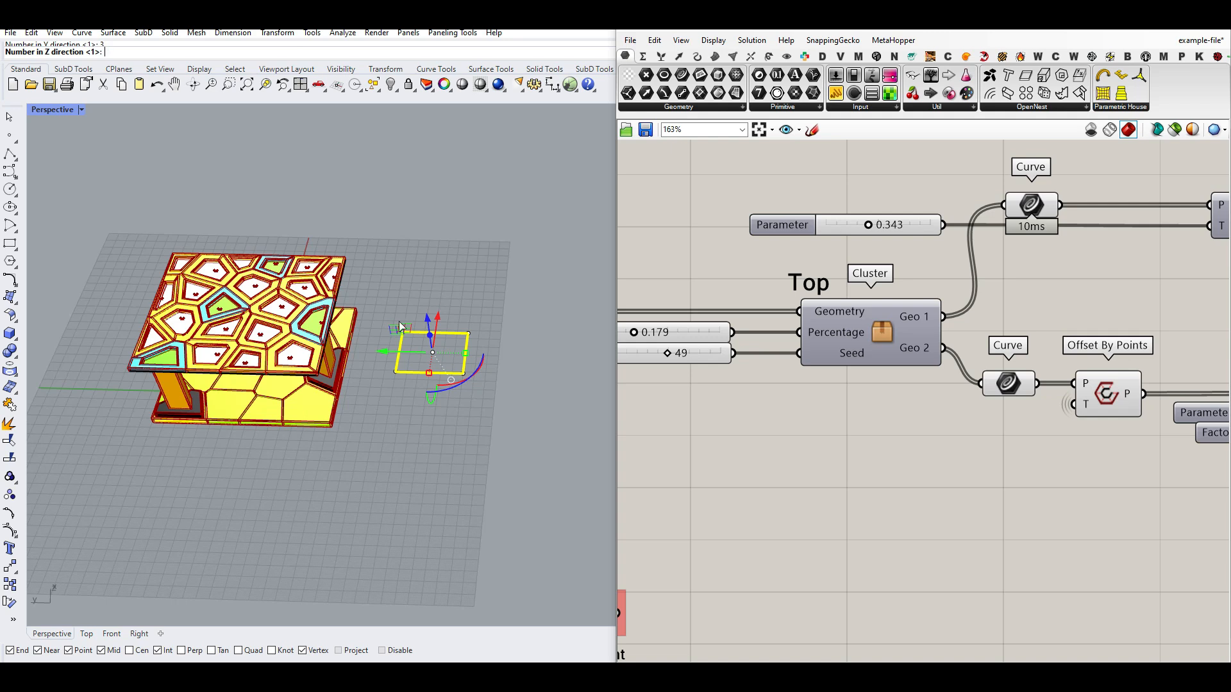
key("Return")
left_click(402, 333)
left_click(461, 373)
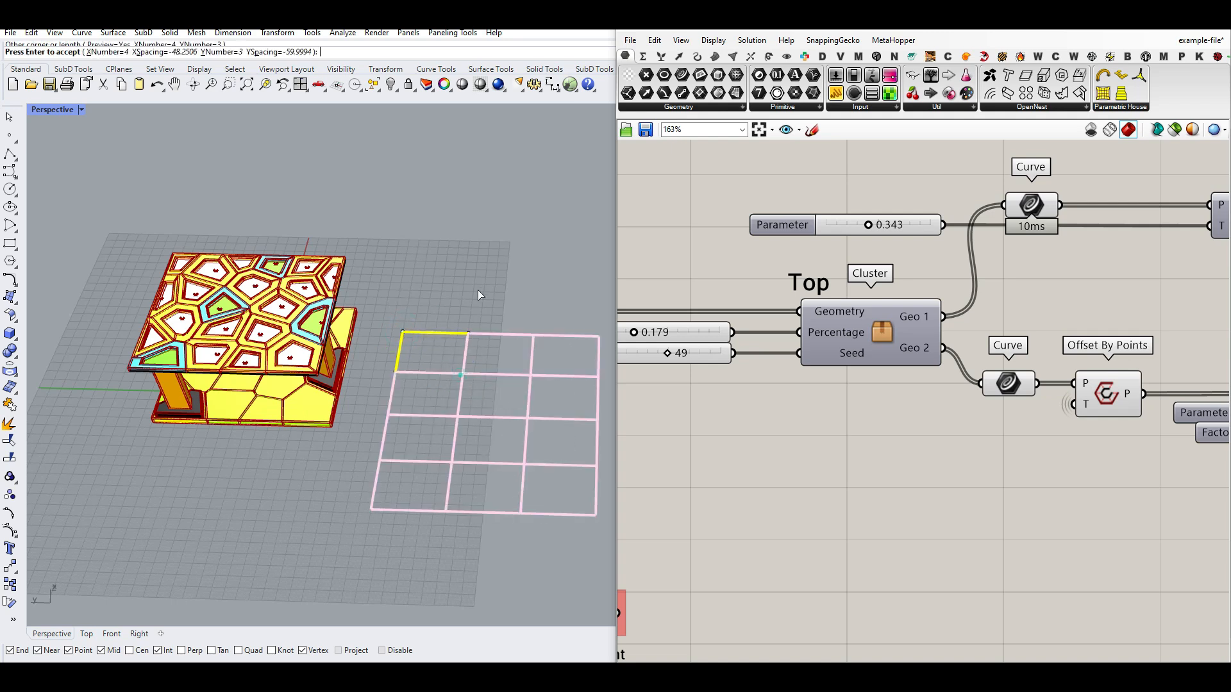
right_click(476, 283)
Disconnect the Top cluster's Geo 1 and Geo 2 outputs from their two Curve parameters
right_click_drag(932, 298, 817, 317)
scroll(818, 317, "down", 3)
scroll(823, 322, "up", 3)
left_click_drag(828, 332, 889, 226, "ctrl")
left_click_drag(825, 365, 862, 402, "ctrl")
Reference four non-adjacent rectangles of the grid in the Curve parameter formerly fed by Geo 1
right_click(901, 229)
left_click(955, 418)
left_click(432, 374)
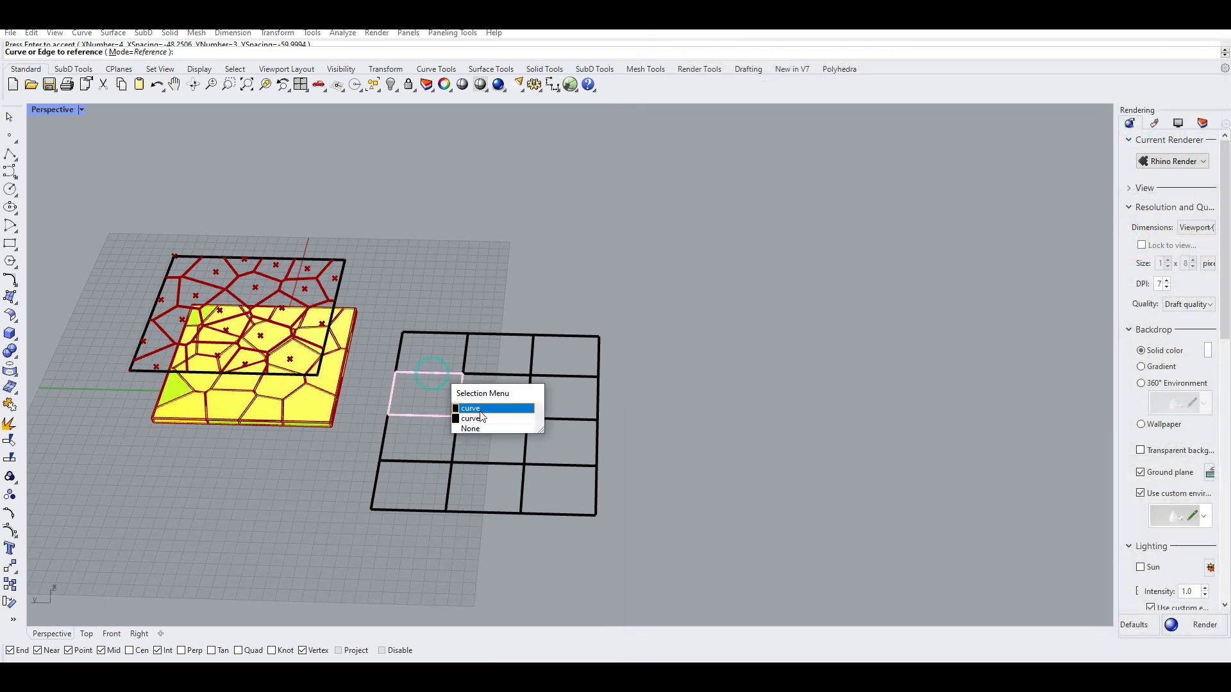
left_click(471, 409)
left_click(522, 436)
left_click(552, 475)
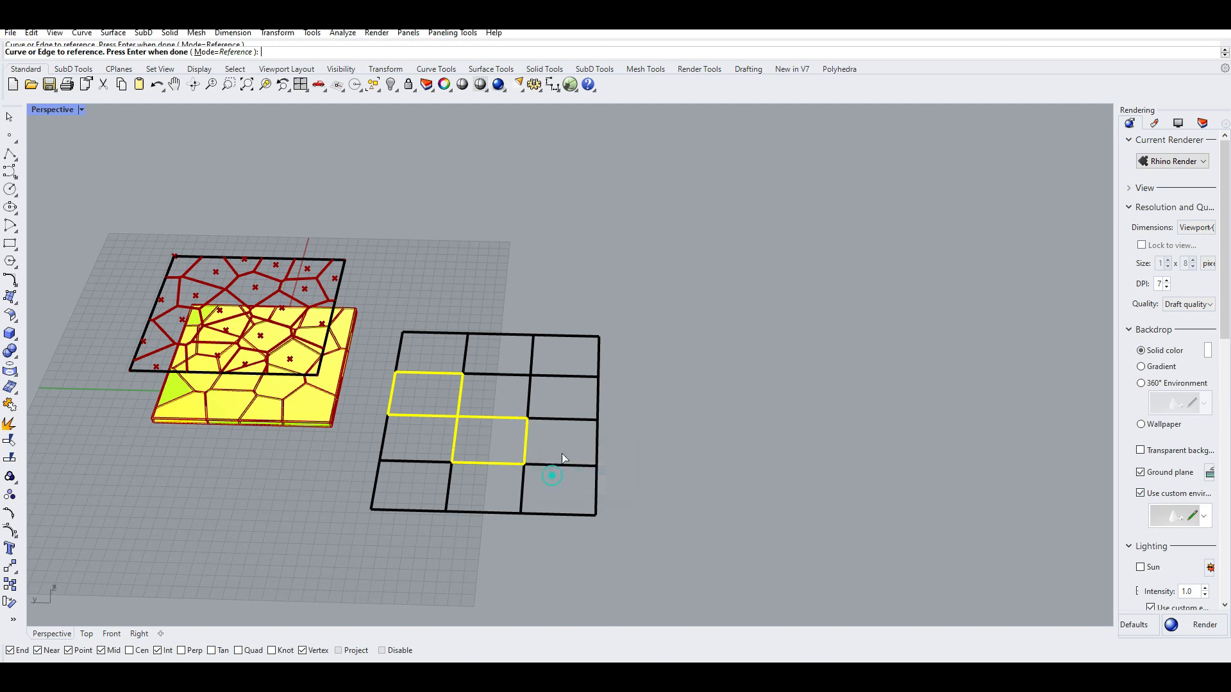
left_click(595, 378)
left_click(625, 405)
left_click(595, 487)
key("Return")
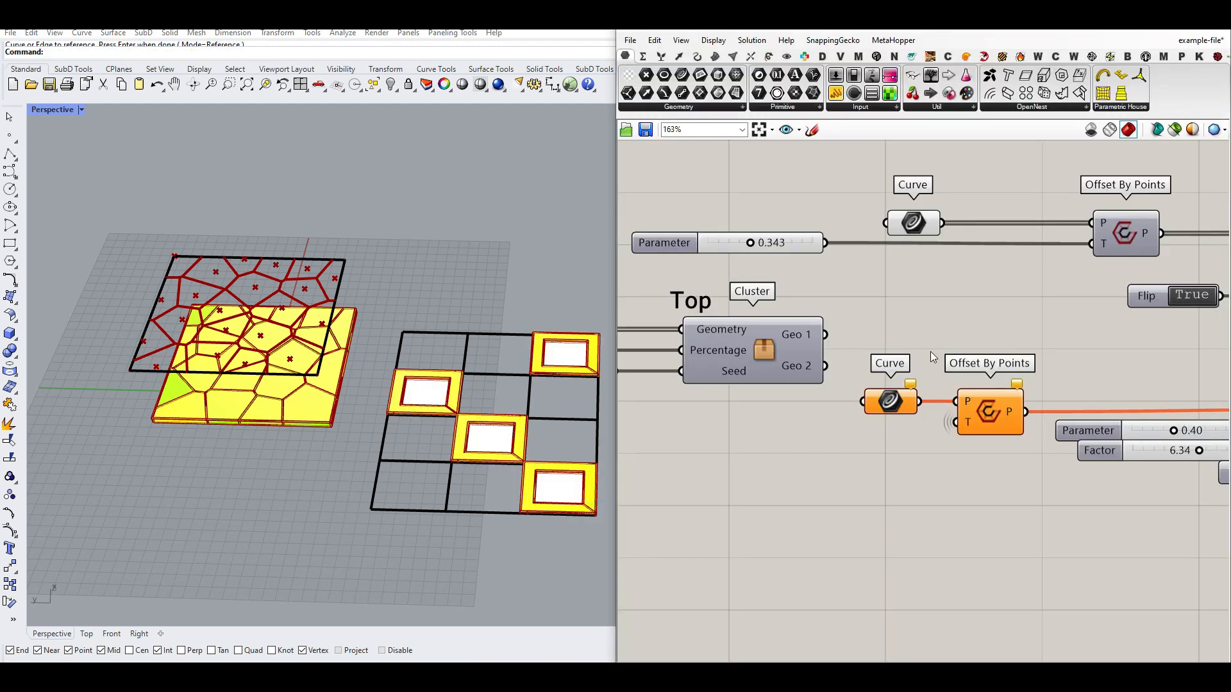
Reference the remaining eight rectangles of the grid in the Curve parameter formerly fed by Geo 2
right_click(890, 405)
left_click(934, 589)
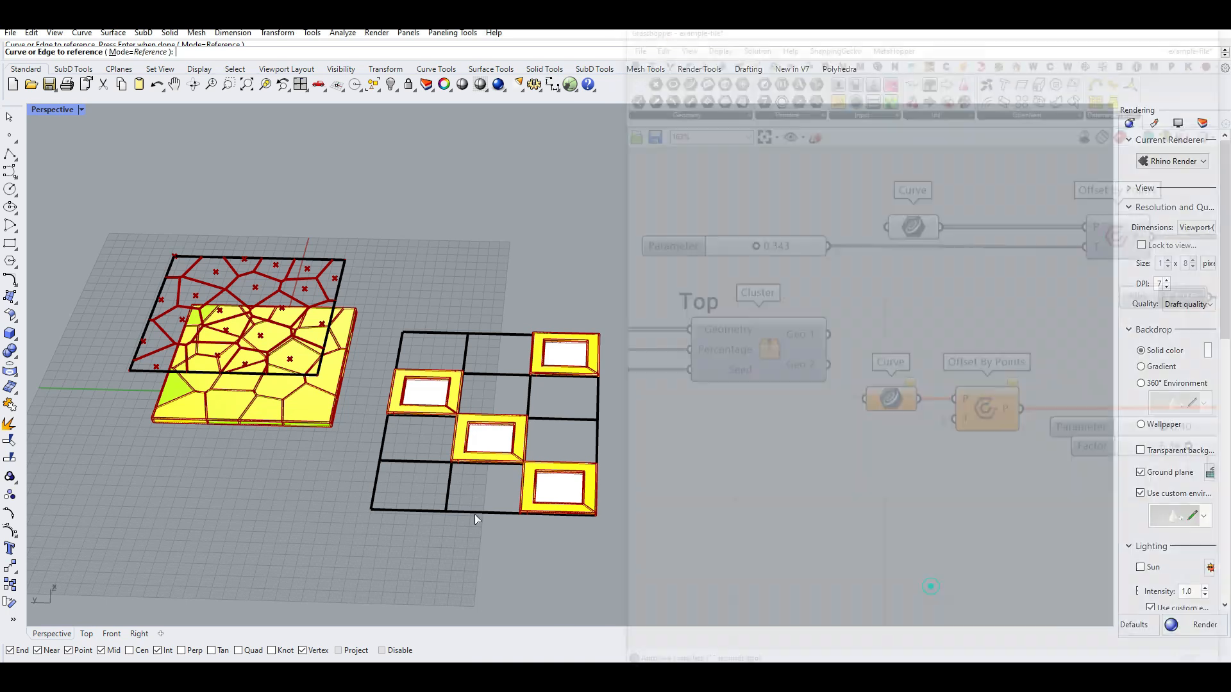
left_click_drag(416, 498, 385, 446)
left_click(382, 440)
left_click(487, 317)
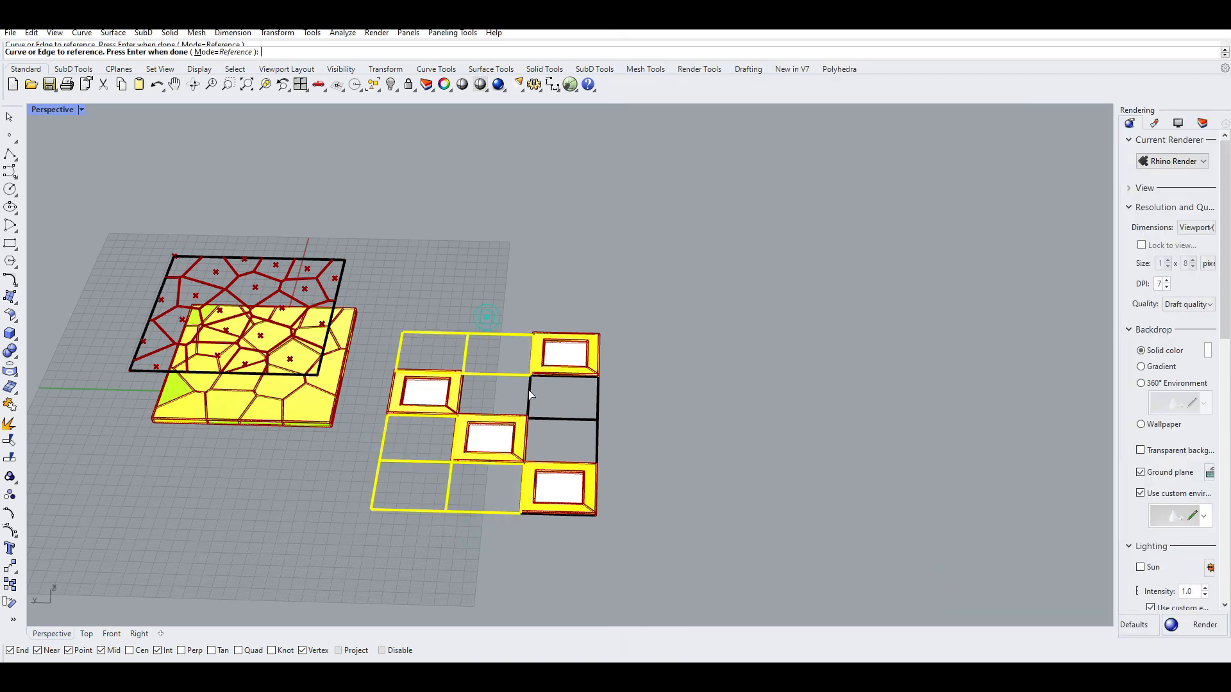
left_click(595, 441)
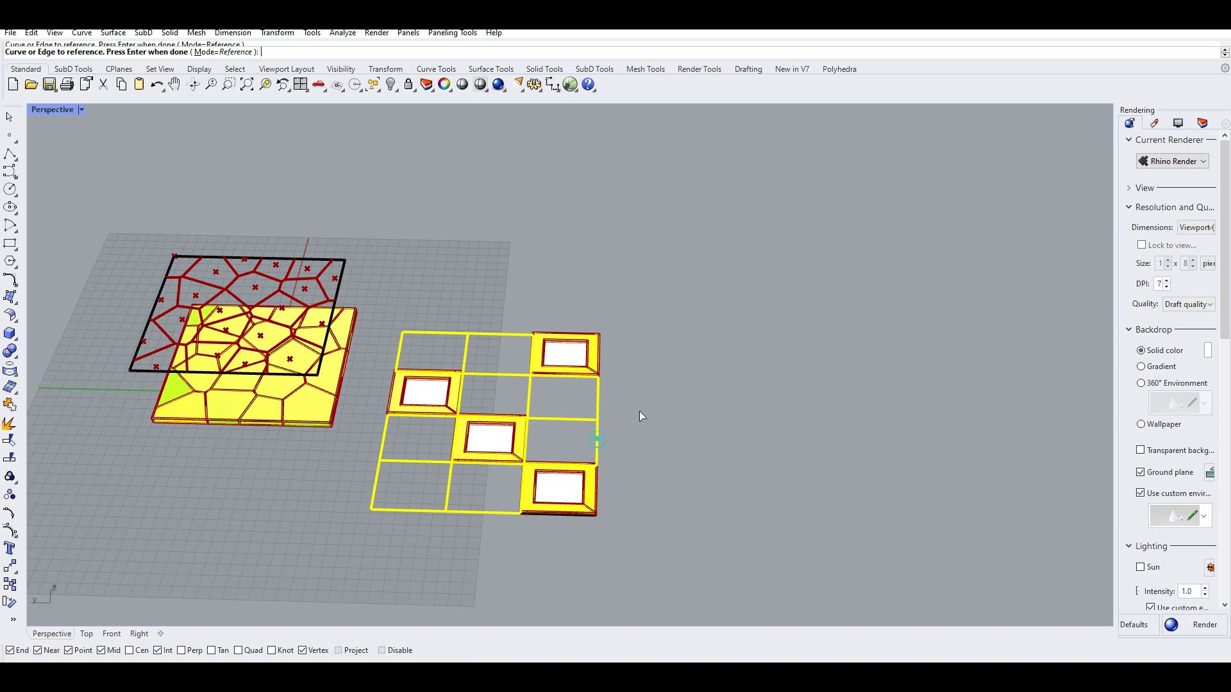
right_click(639, 411)
Select the whole rectangle grid and move it up vertically so the roof stands above the ground plane
right_click_drag(482, 465, 474, 376)
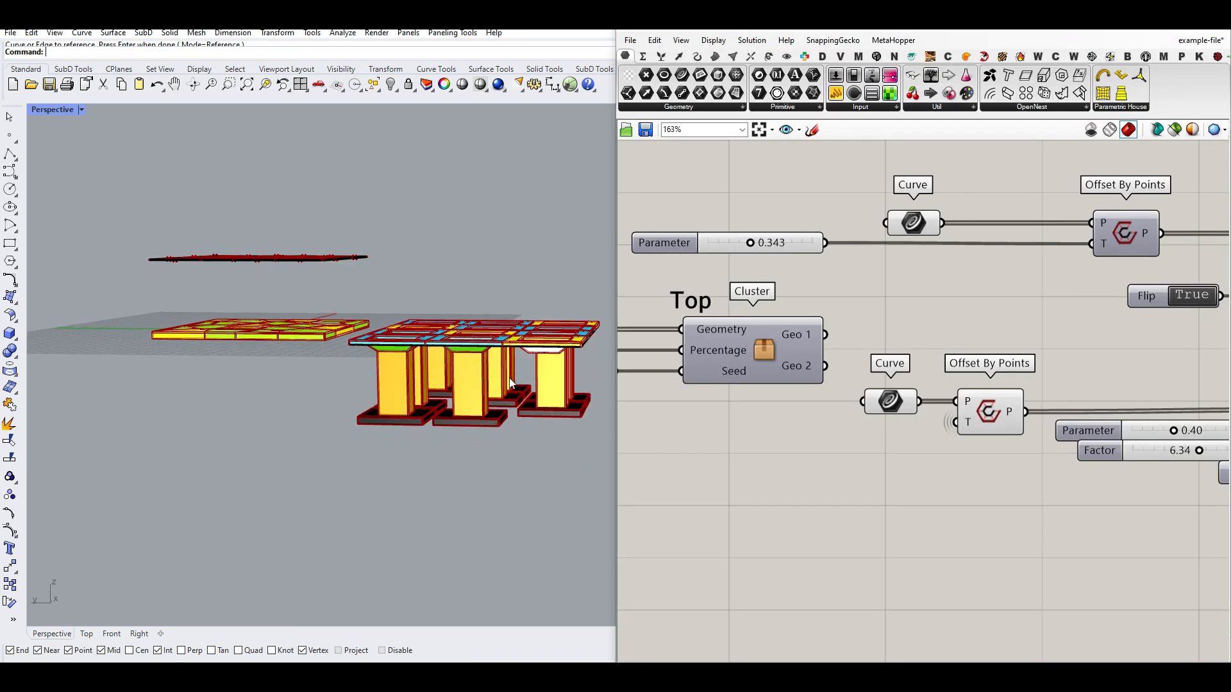
left_click_drag(554, 284, 394, 354)
left_click_drag(486, 287, 485, 208)
left_click(493, 153)
right_click_drag(493, 161, 502, 354)
Copy the Bottom stage's Project component and wire it between the upper Curve parameter and the first floor cluster's Polyline input
scroll(897, 306, "down", 4)
right_click_drag(843, 396, 960, 345)
left_click(1025, 223)
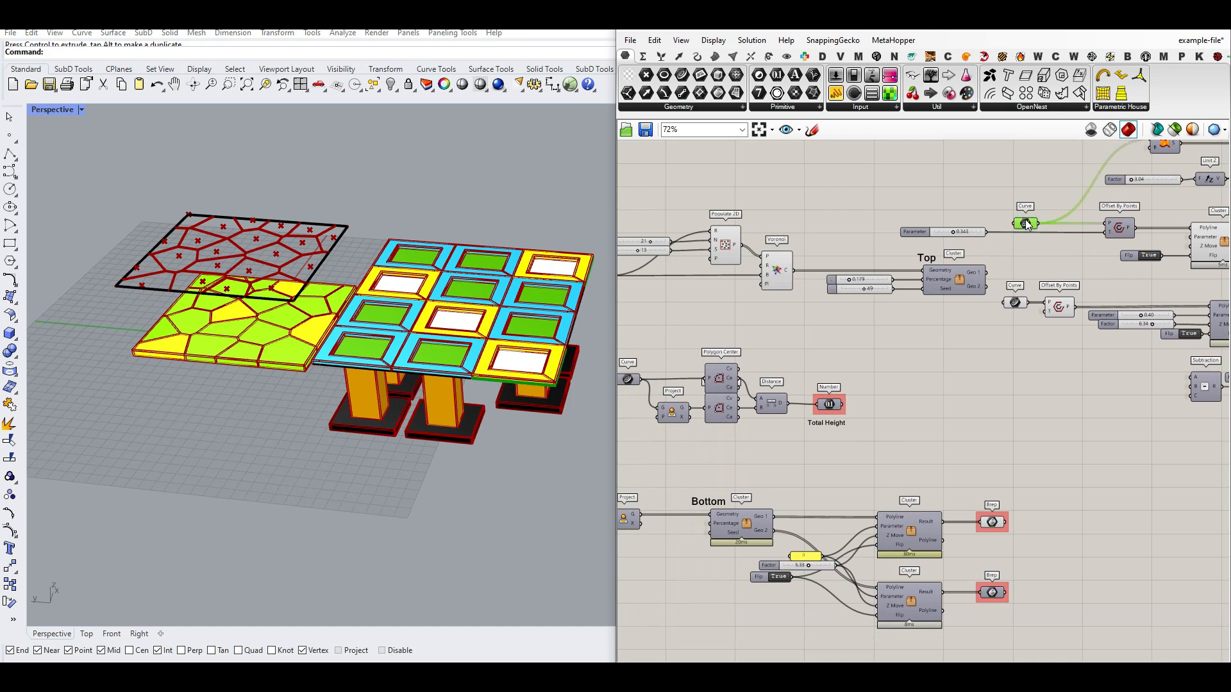
scroll(1049, 231, "down", 1)
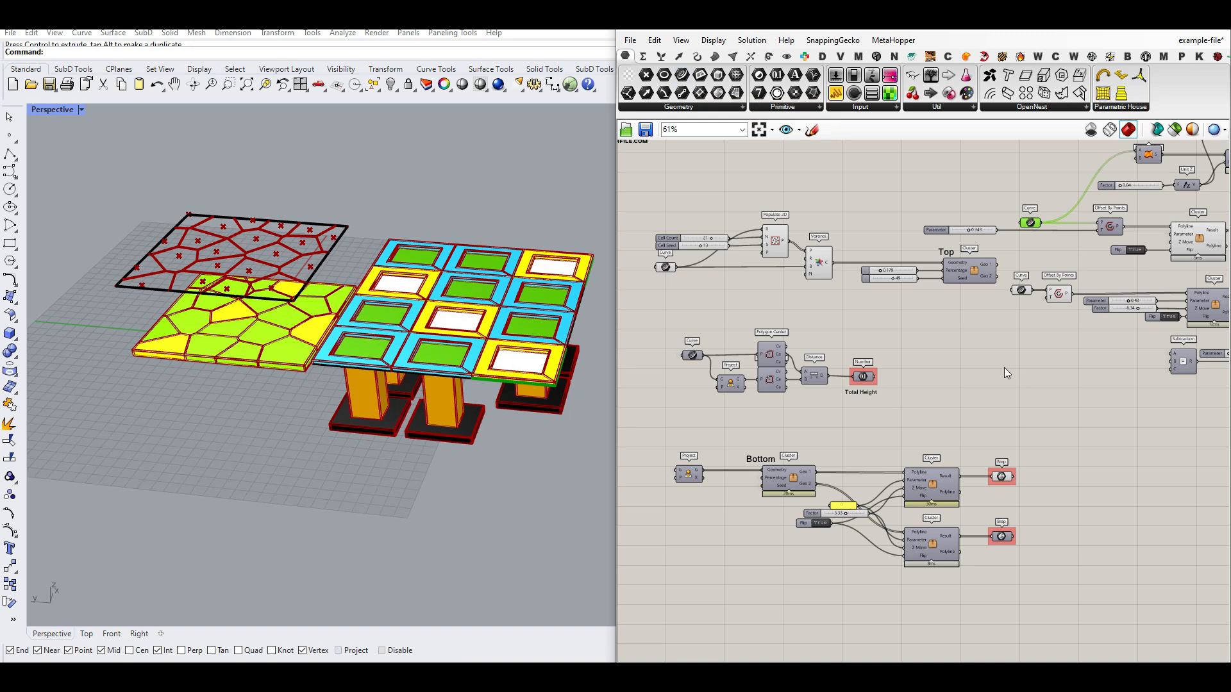
left_click(690, 478)
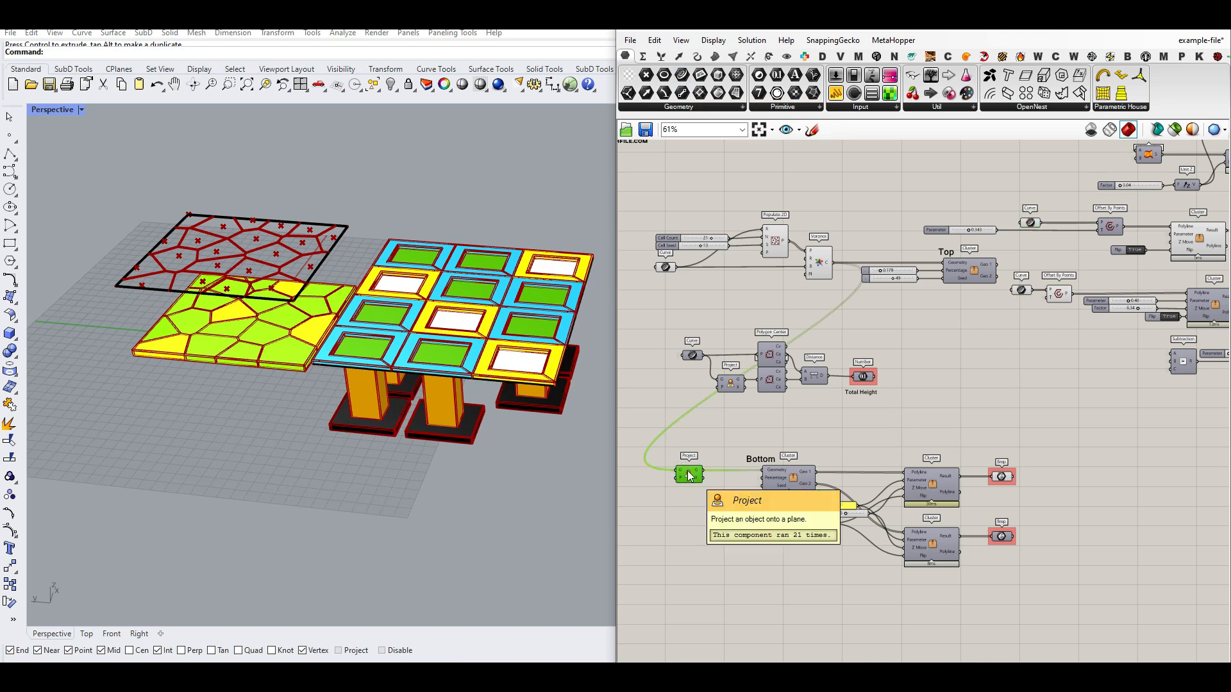
left_click_drag(690, 478, 1010, 382, "alt")
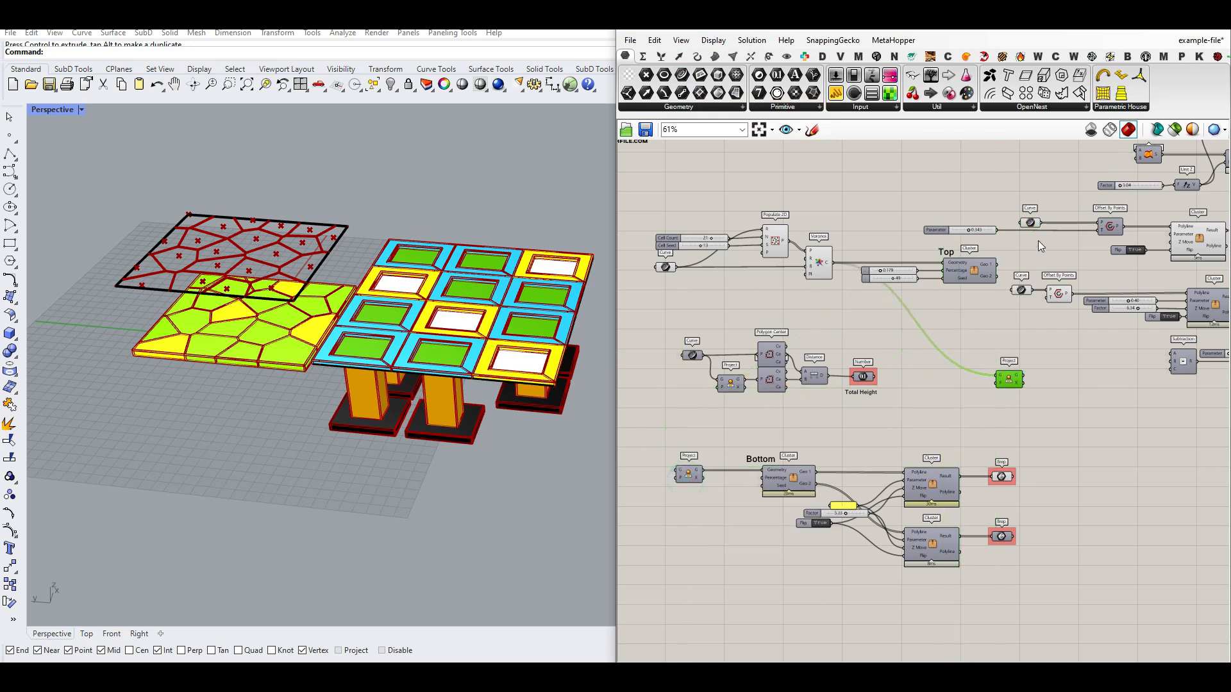
left_click_drag(1040, 222, 906, 474)
scroll(905, 475, "up", 2)
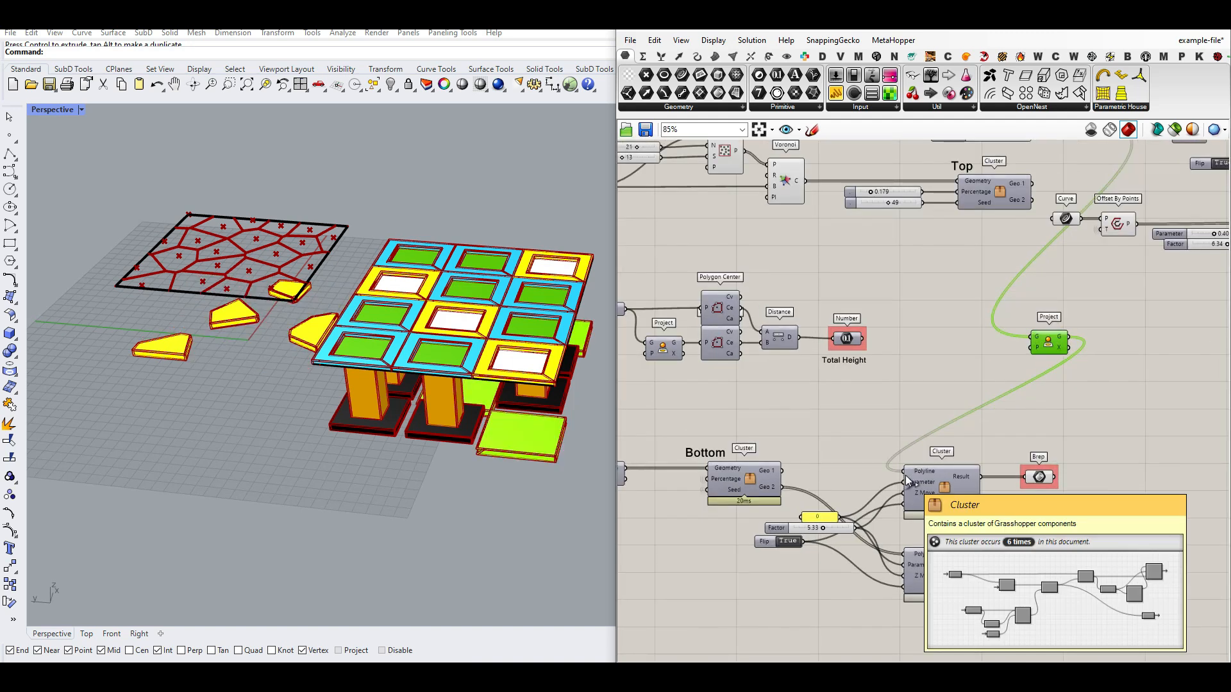
scroll(963, 428, "down", 2)
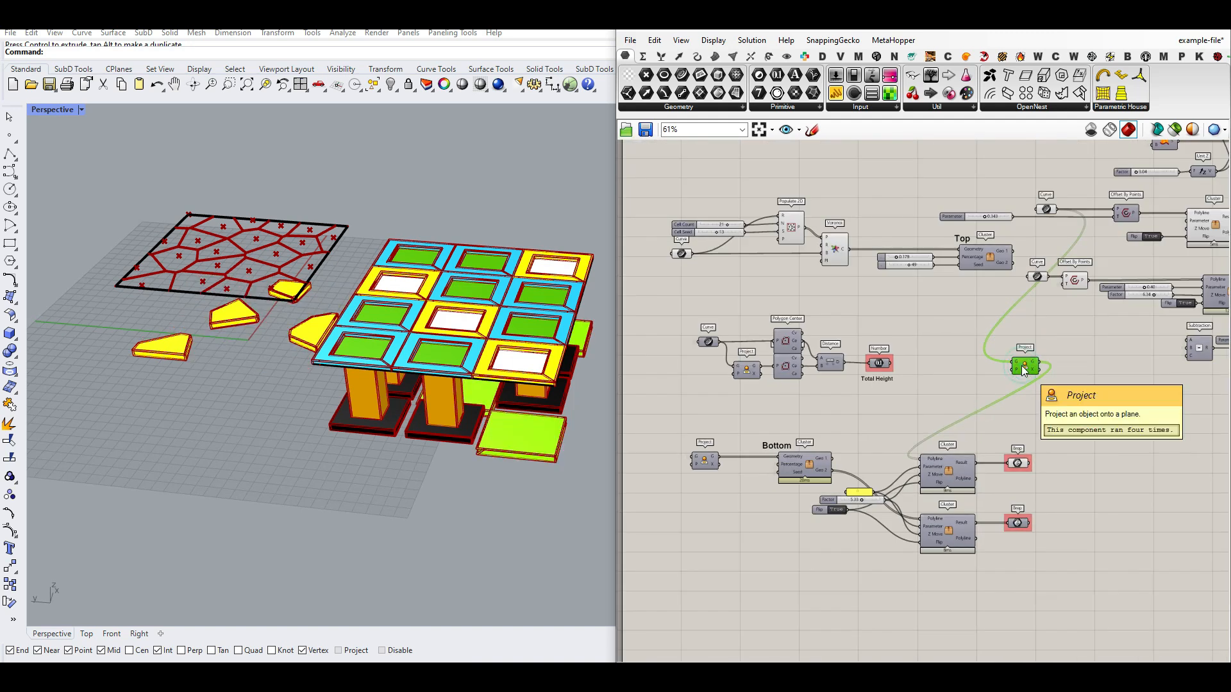
Copy the Project component and wire it between the lower Curve parameter and the second floor cluster's Polyline input; undo the last Gumball move
left_click_drag(1029, 370, 1029, 396, "alt")
left_click_drag(1052, 286, 1047, 278)
left_click_drag(1039, 389, 924, 521)
right_click_drag(398, 500, 436, 448)
scroll(410, 404, "down", 2)
key("ctrl+z")
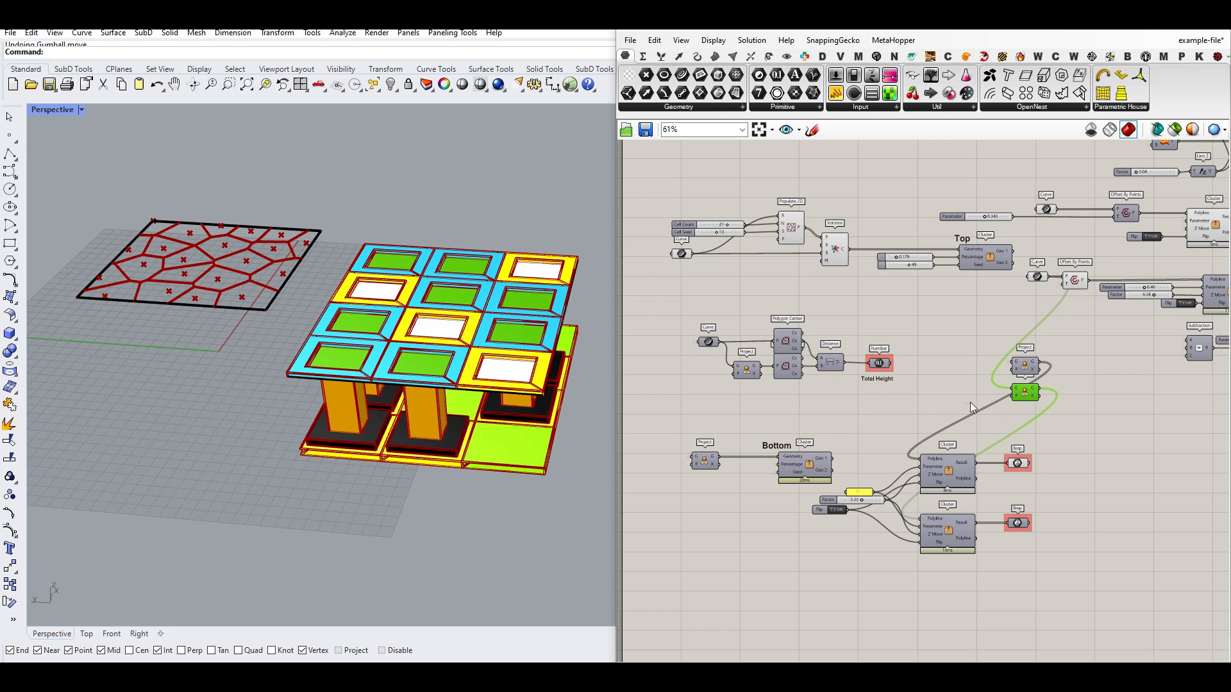
Delete both copied Project components and reconnect the Bottom cluster's Geo 1 and Geo 2 outputs to the two floor clusters' Polyline inputs
left_click_drag(1066, 343, 1010, 394)
key("Delete")
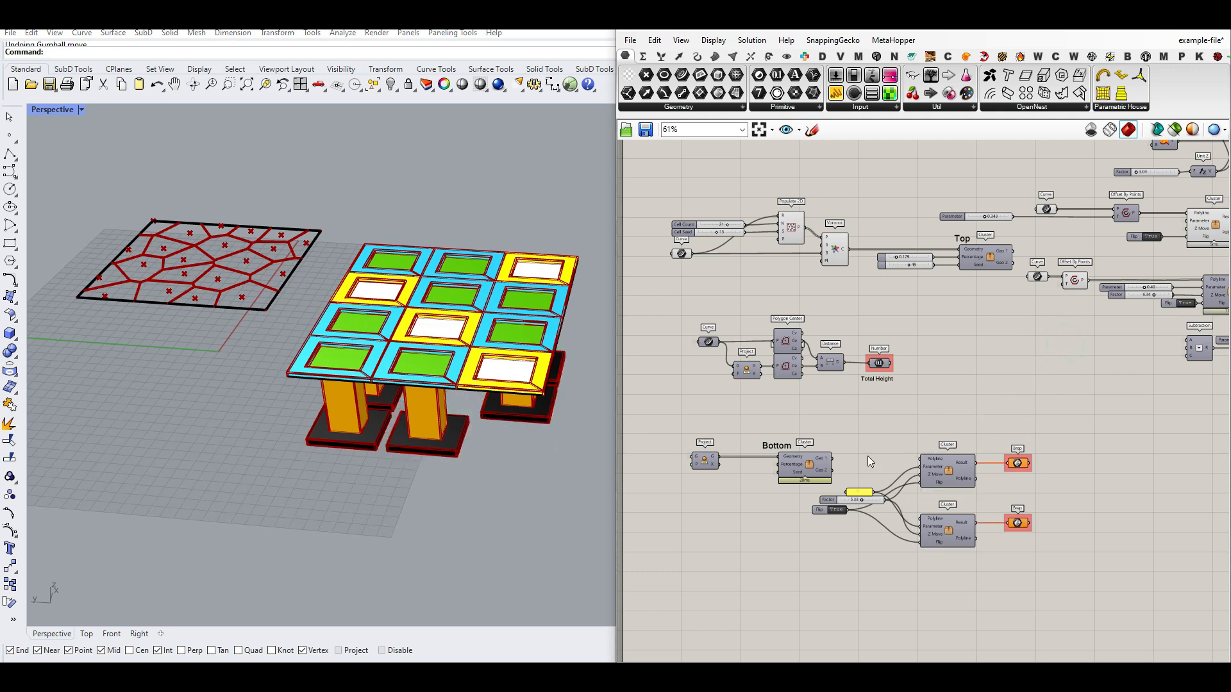
scroll(859, 456, "up", 3)
left_click_drag(812, 461, 964, 457)
left_click_drag(815, 480, 959, 558)
Reconnect the Top cluster's Geo 1 output to the upper Curve parameter and its Geo 2 output to the lower Curve parameter
scroll(837, 405, "down", 2)
right_click_drag(915, 310, 889, 349)
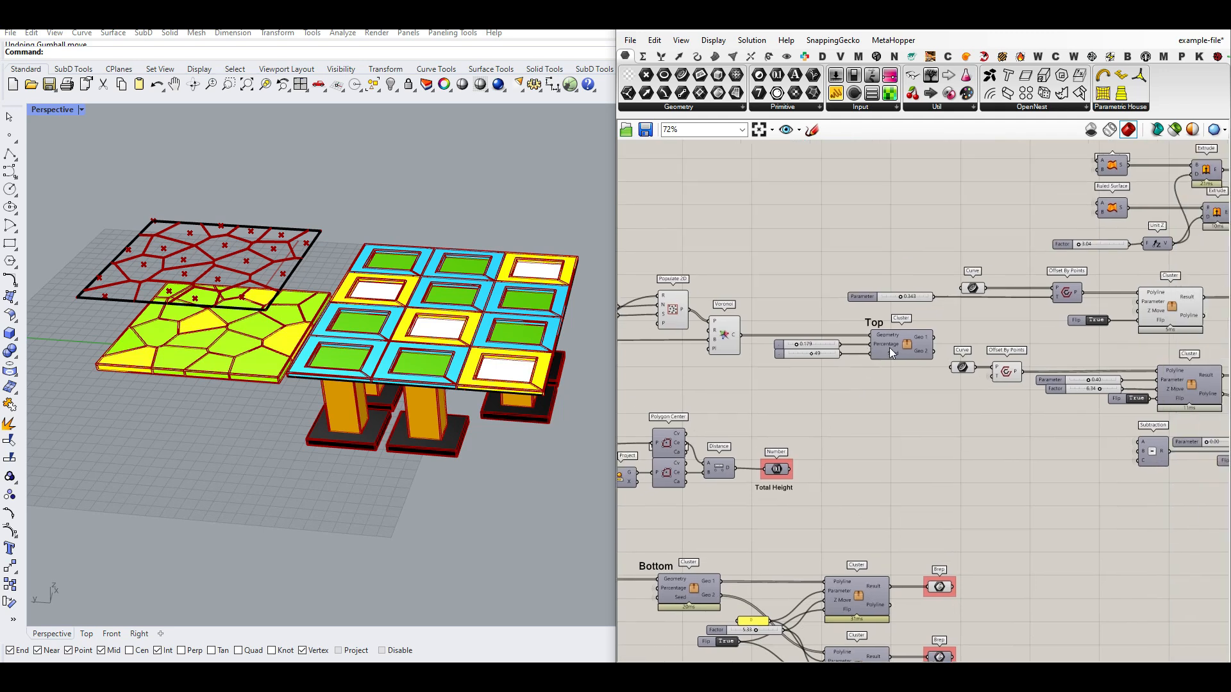
scroll(935, 345, "up", 1)
left_click_drag(934, 336, 964, 282)
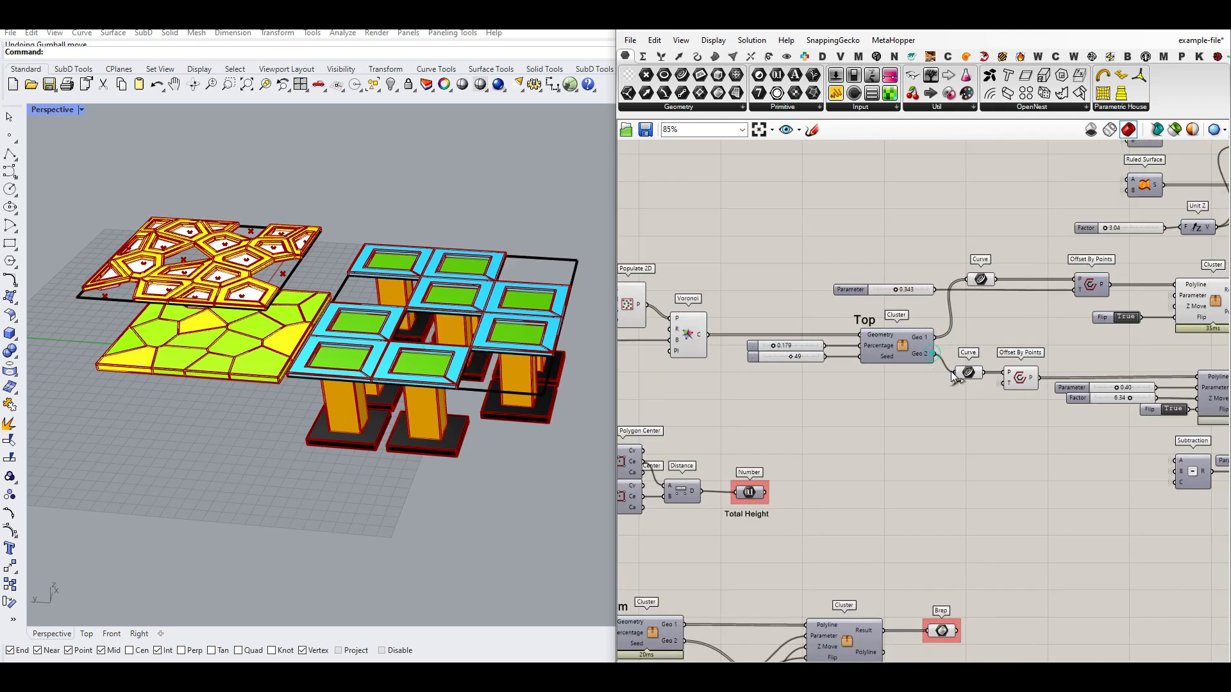
left_click_drag(954, 377, 957, 373)
Delete the custom rectangle grid from the Rhino model, leaving the Voronoi pavilion
left_click_drag(506, 217, 353, 405)
key("Delete")
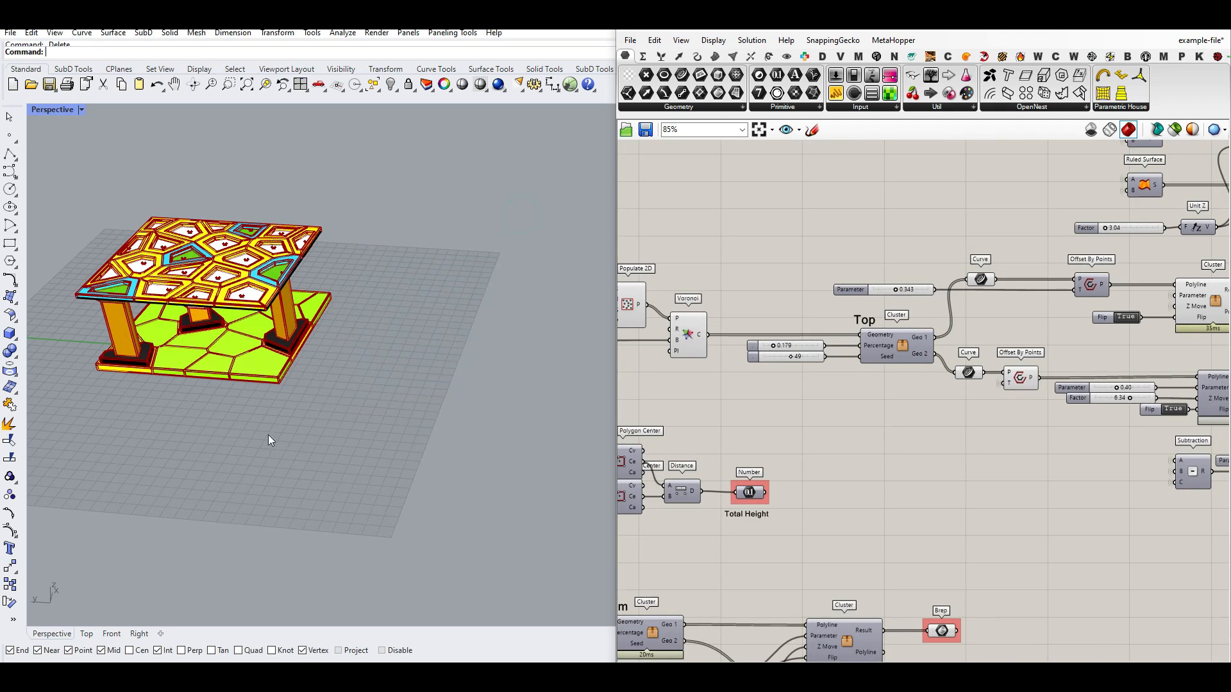
right_click_drag(268, 440, 360, 386)
scroll(927, 418, "down", 3)
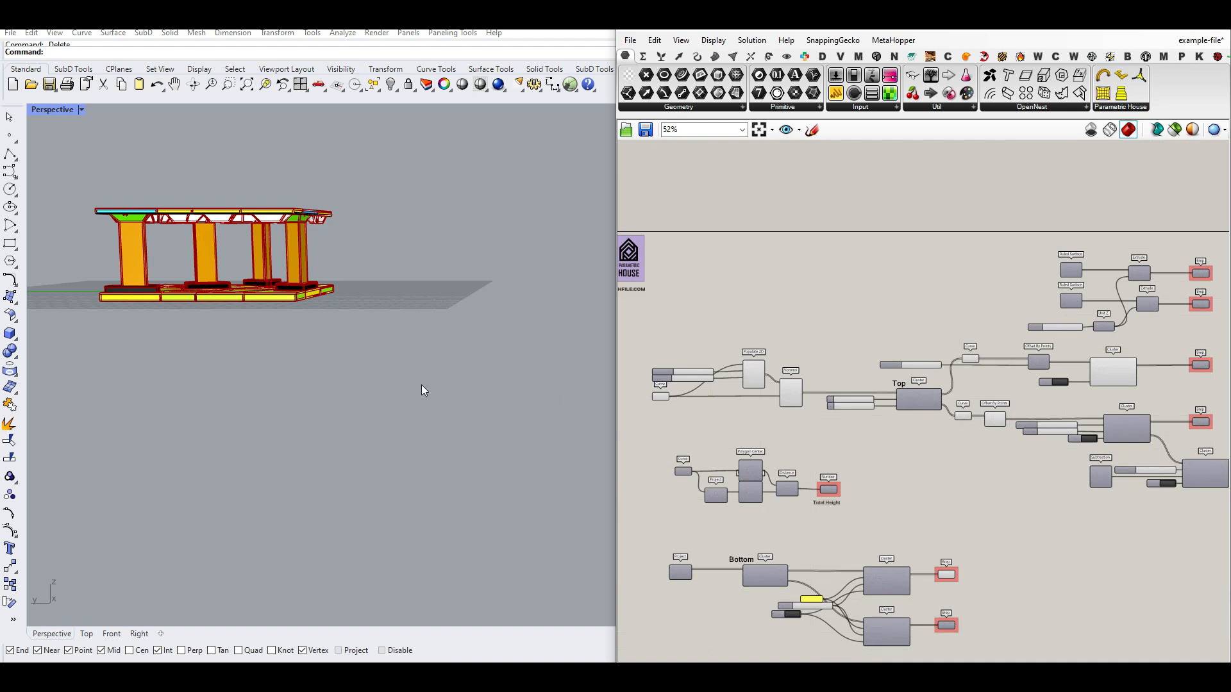
right_click_drag(306, 251, 300, 307)
scroll(256, 282, "up", 6)
Examine the inner definitions of the Top cluster and the upper roof panel cluster, closing each one unchanged
right_click_drag(1139, 414, 953, 397)
scroll(952, 392, "up", 4)
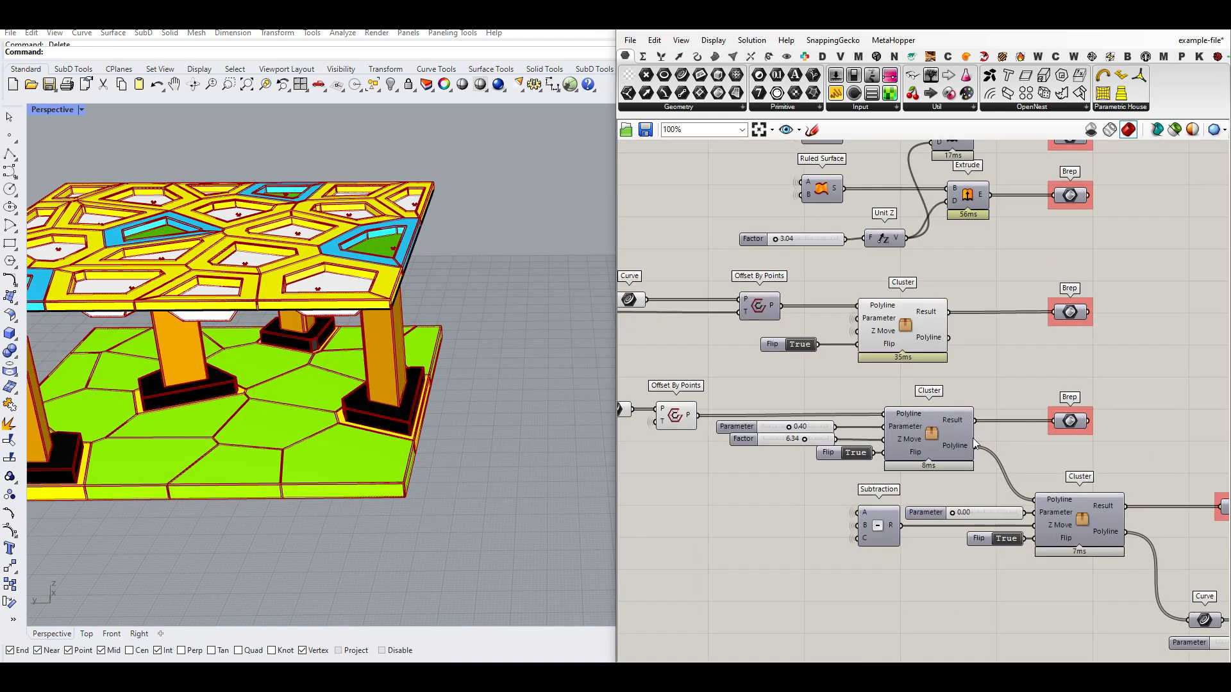
scroll(937, 433, "down", 5)
right_click_drag(806, 448, 882, 420)
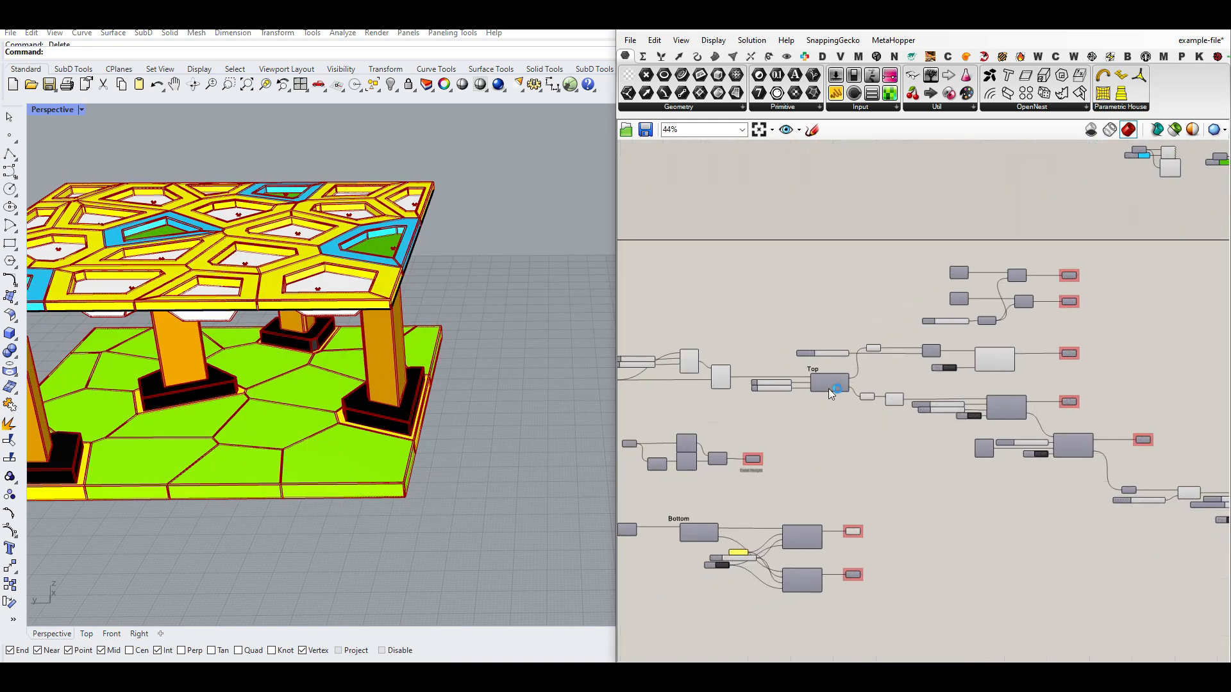
scroll(828, 386, "up", 3)
double_click(832, 377)
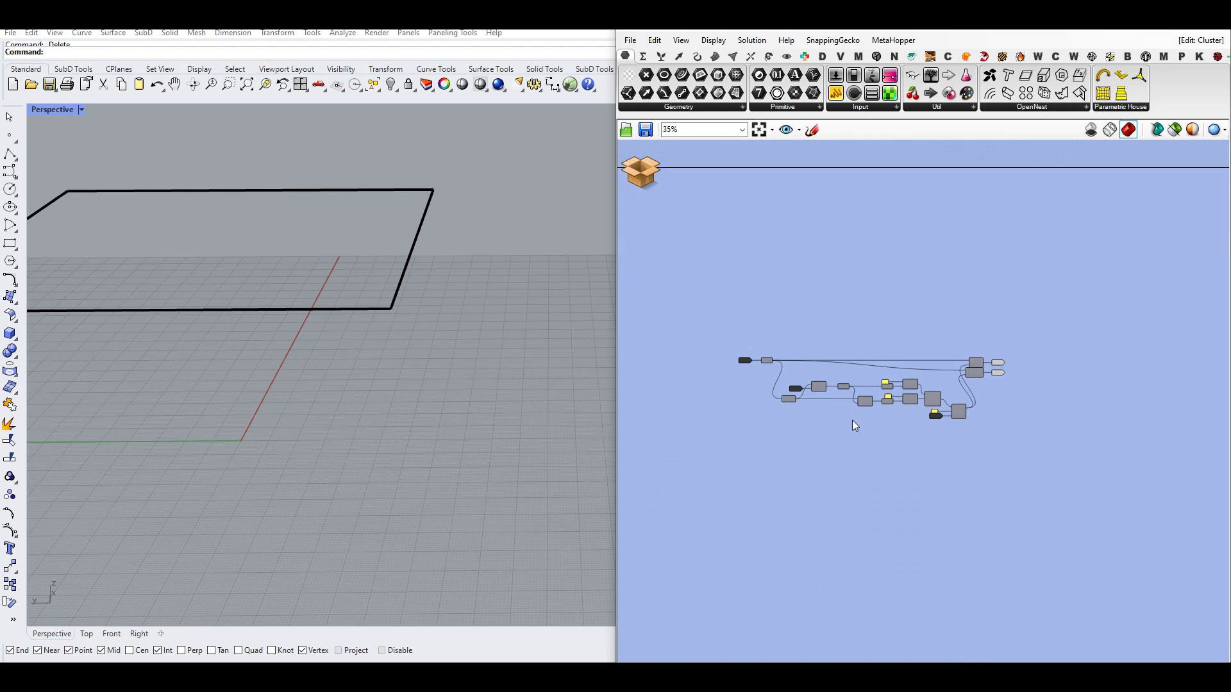
left_click(641, 171)
left_click(671, 209)
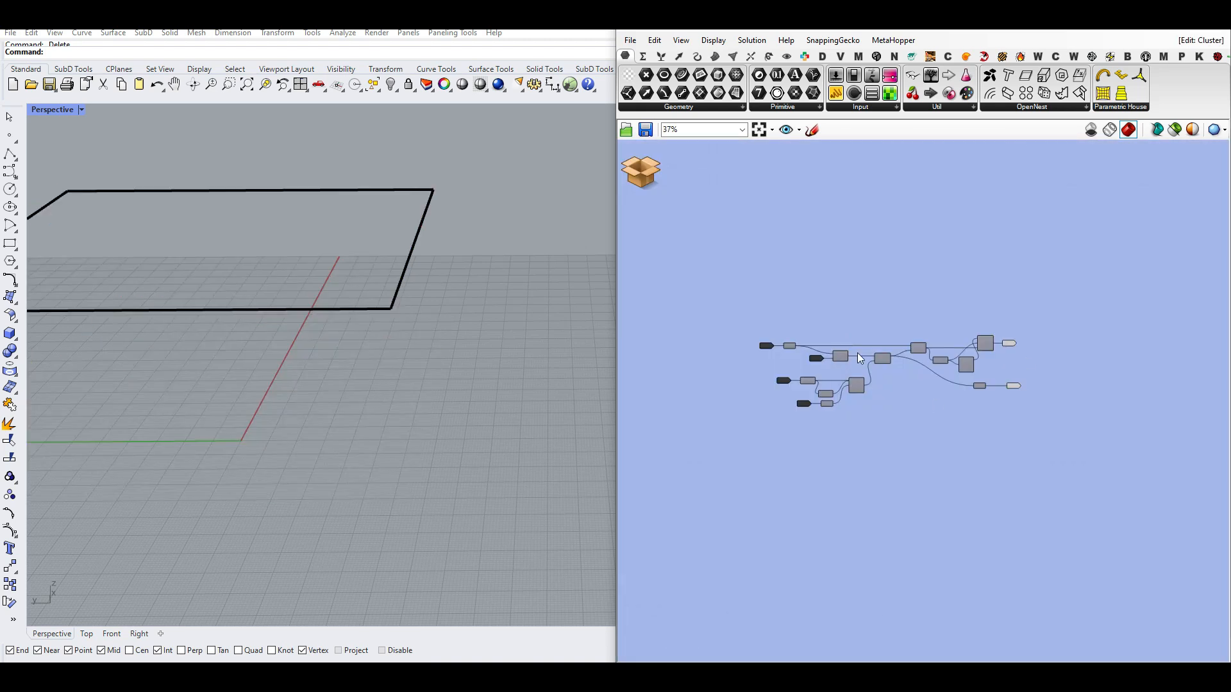
left_click(637, 184)
left_click(652, 217)
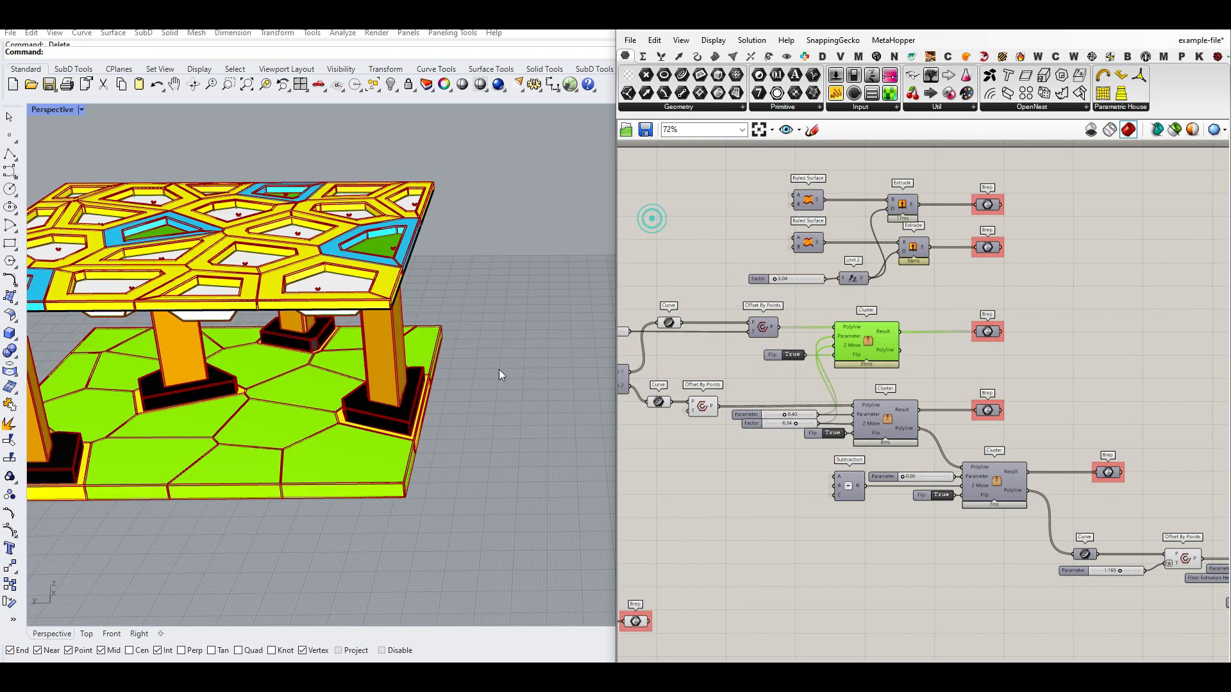
left_click(1039, 334)
scroll(309, 386, "down", 6)
right_click_drag(309, 386, 333, 298)
scroll(246, 429, "up", 6)
scroll(334, 323, "down", 6)
scroll(334, 298, "up", 6)
scroll(348, 336, "down", 3)
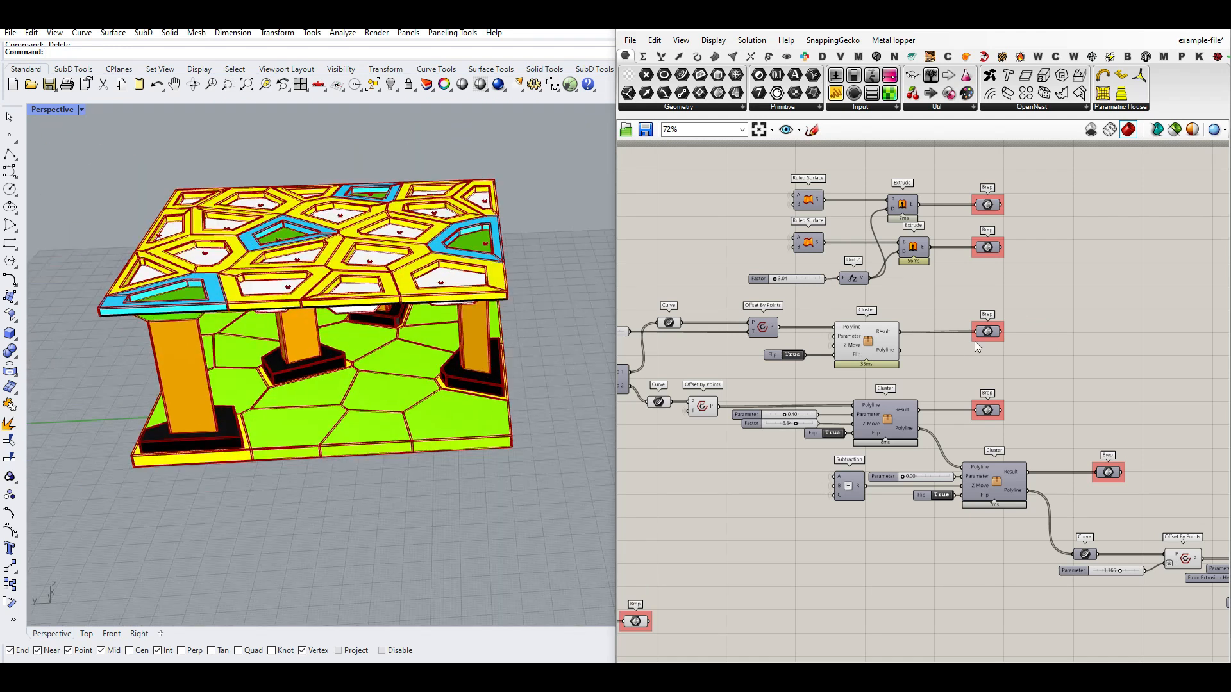